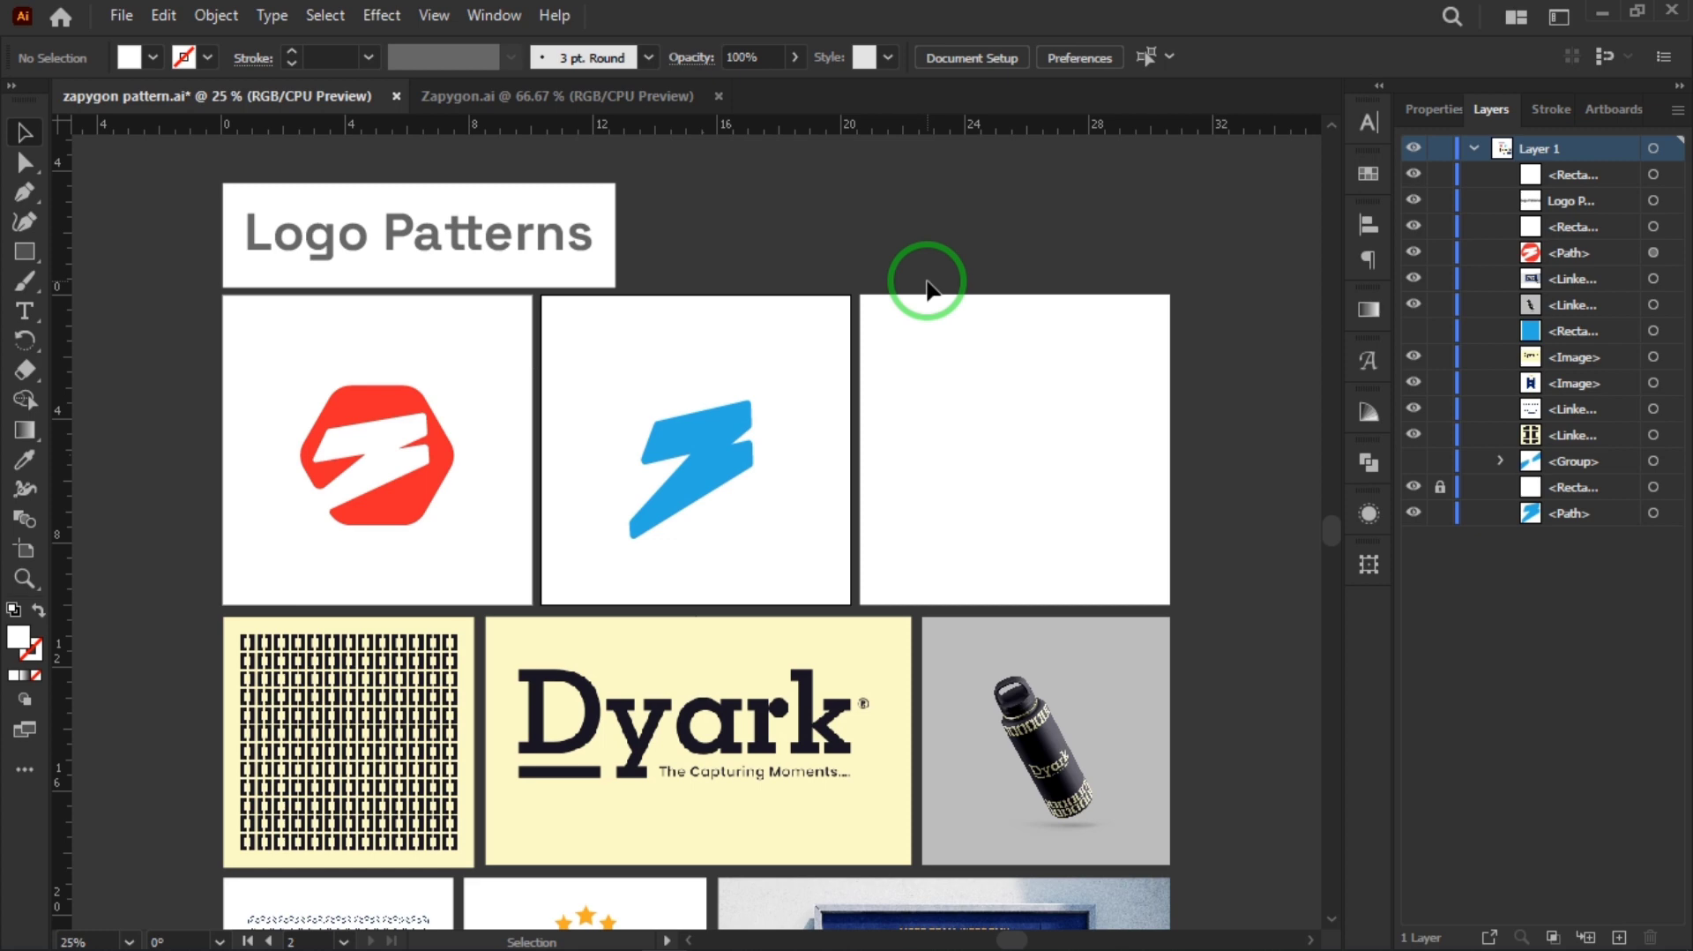
# - Examine the red hexagon logo and the blue lightning-shaped mark on the artboards under the Logo Patterns heading
pyautogui.scroll(4, 410, 526)
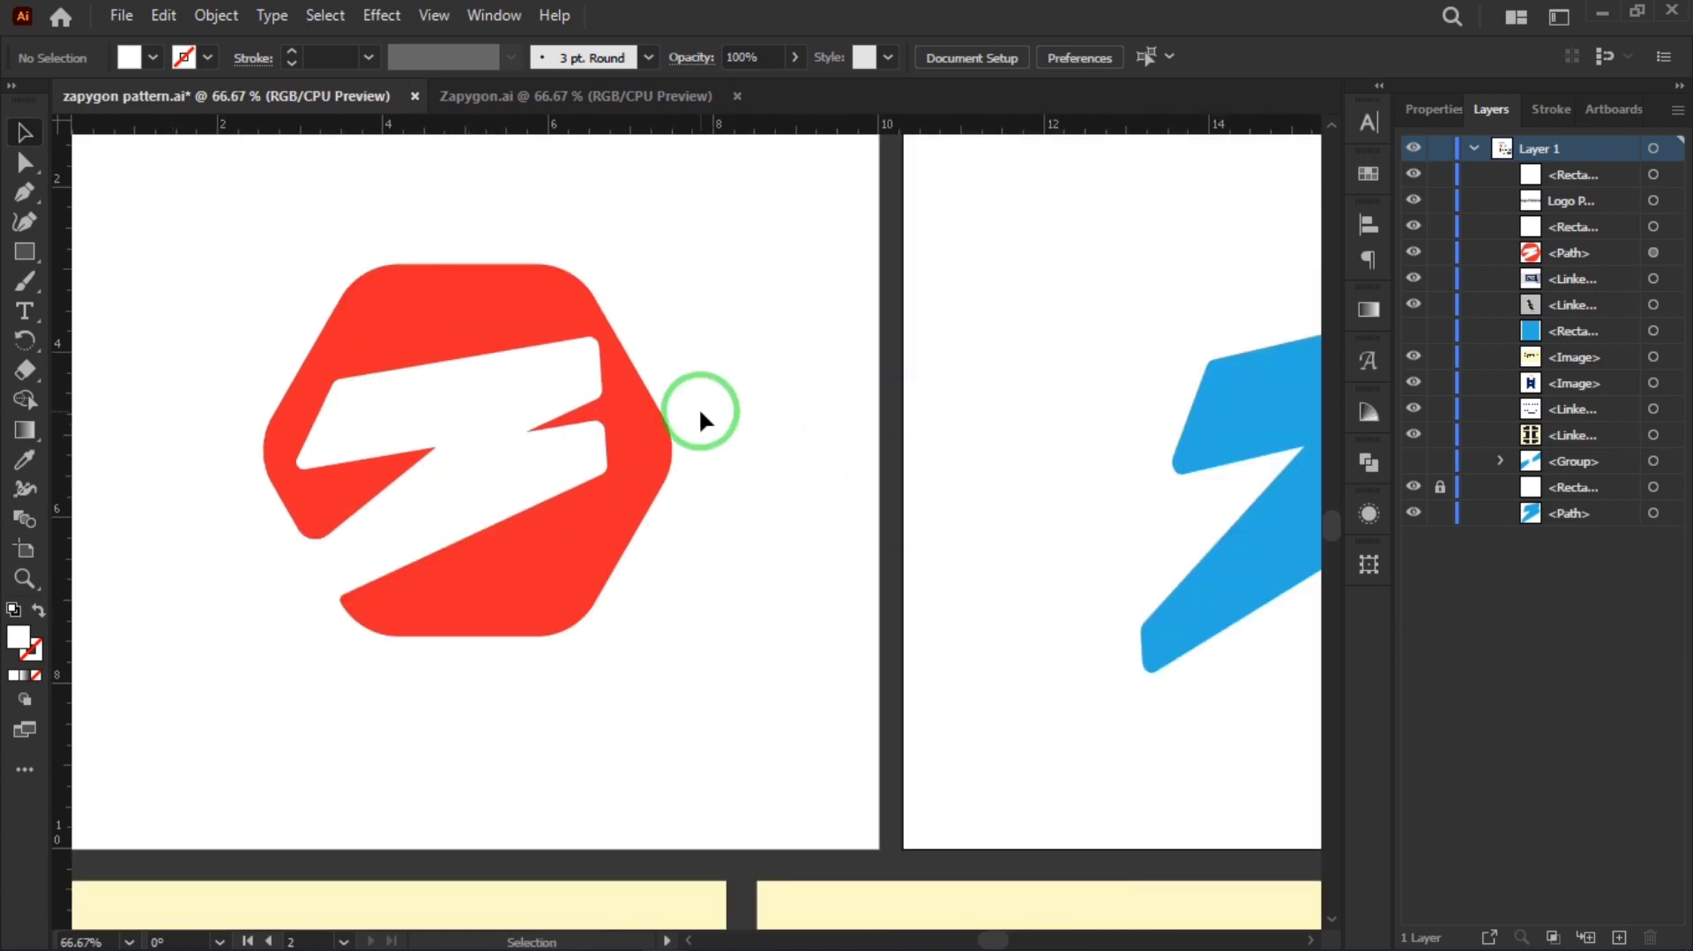
pyautogui.scroll(-4, 699, 411)
pyautogui.scroll(2, 873, 461)
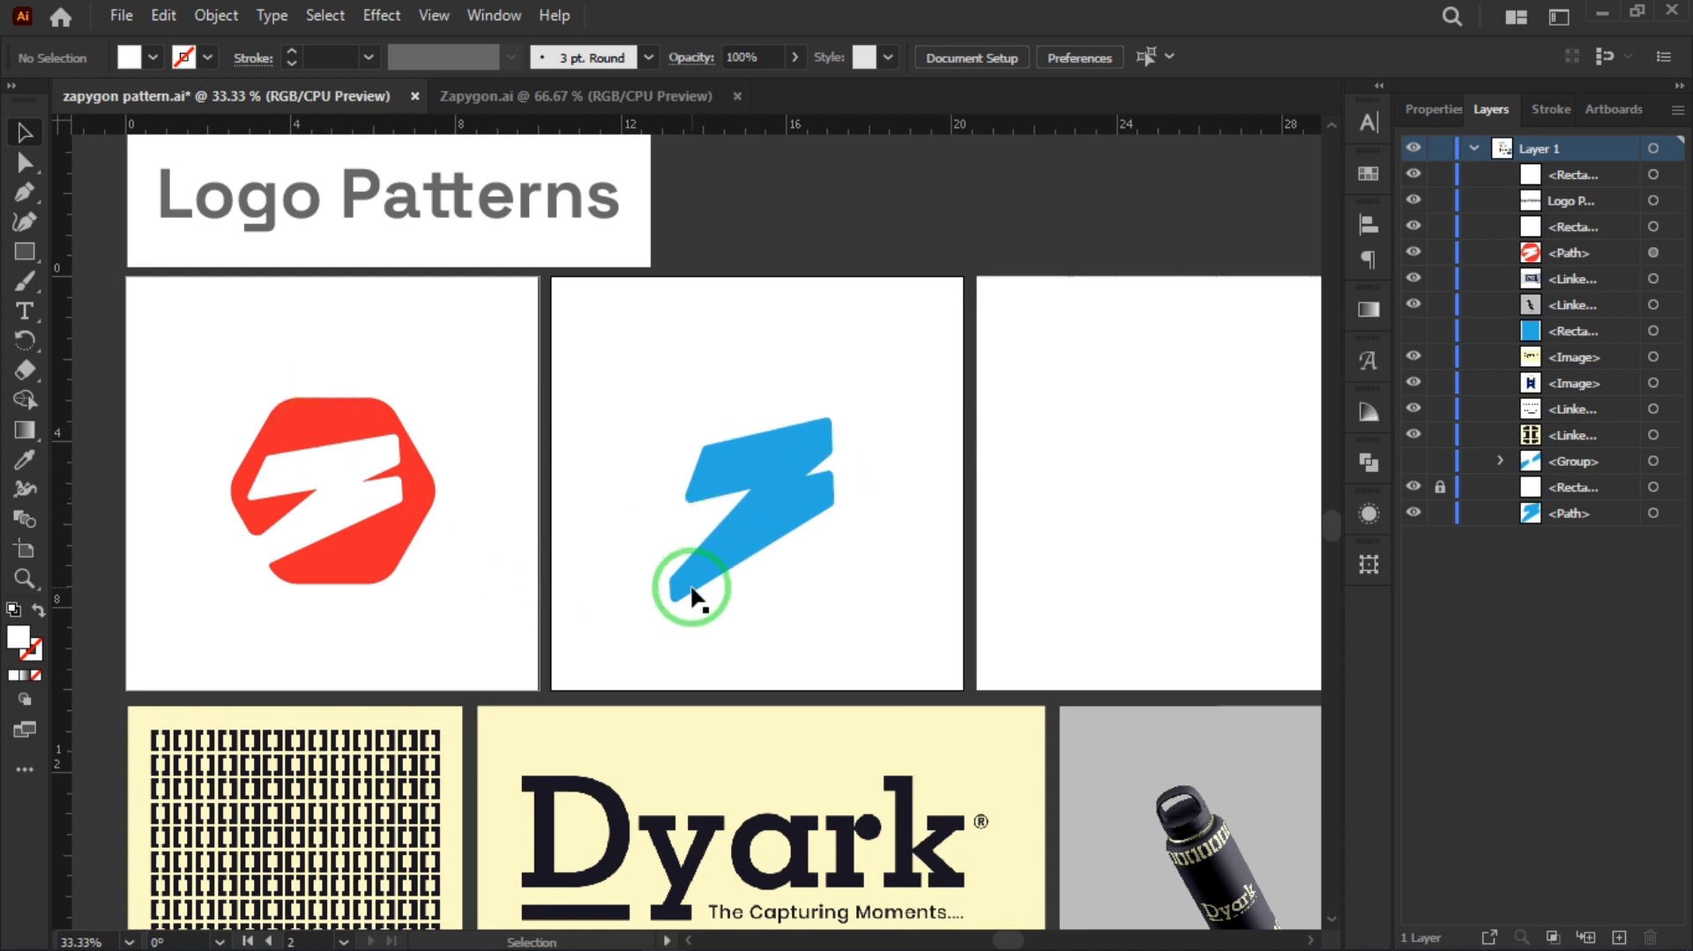
pyautogui.press('alt')
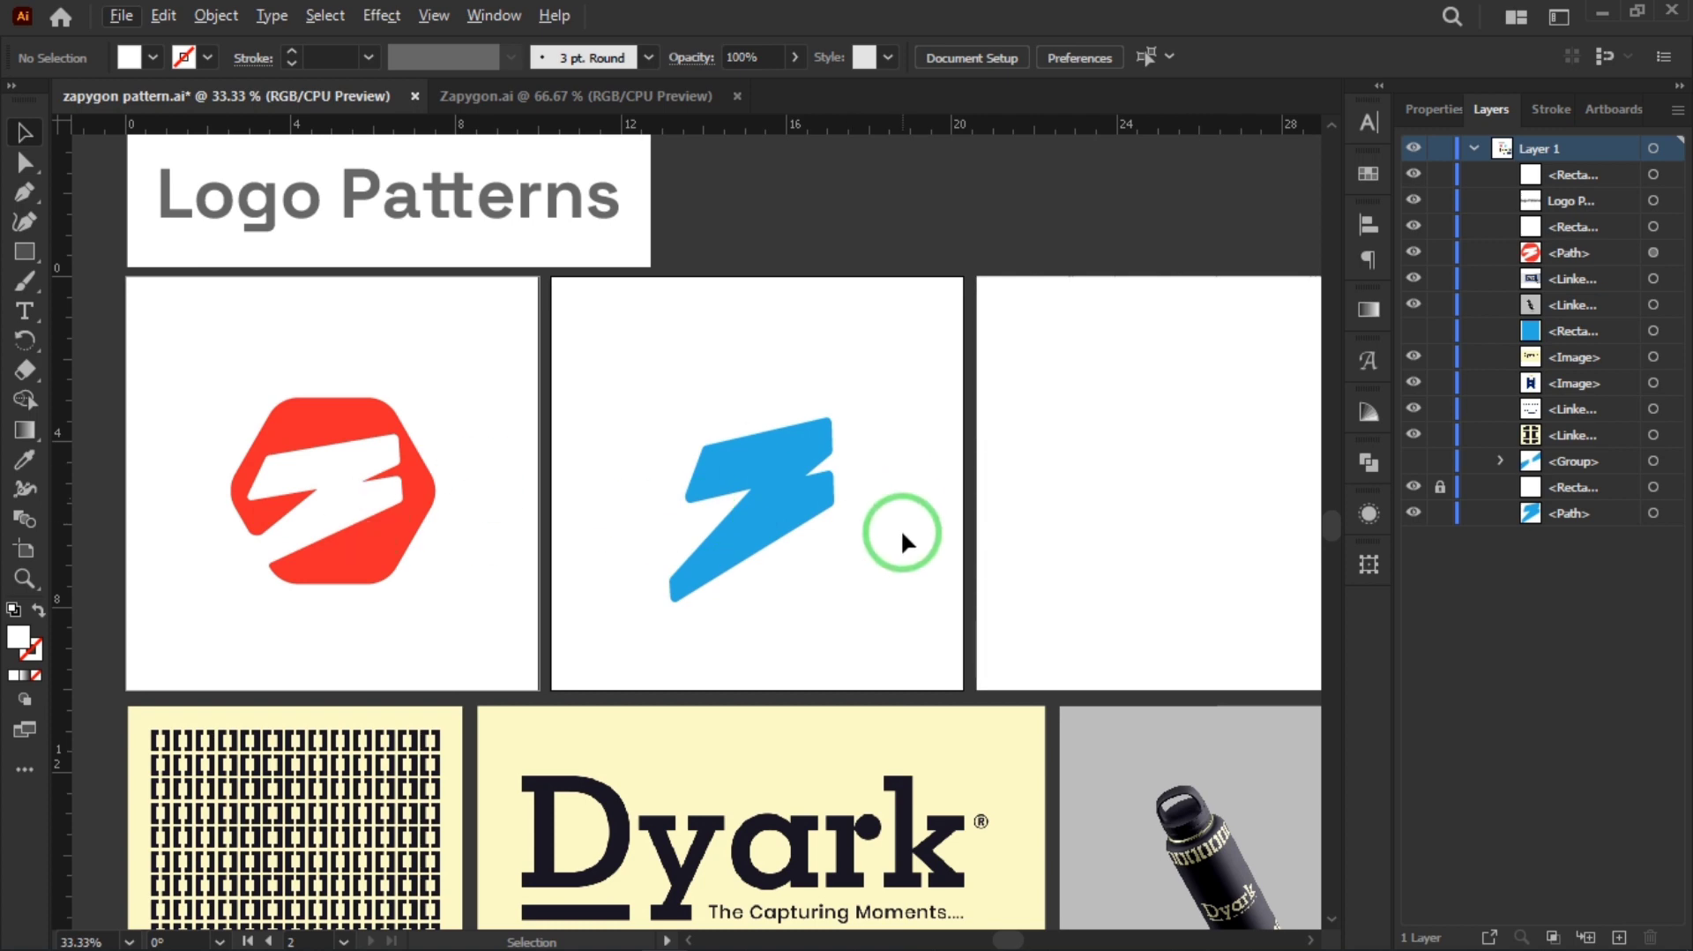
pyautogui.keyDown('alt'); pyautogui.scroll(1, 774, 523); pyautogui.keyUp('alt')
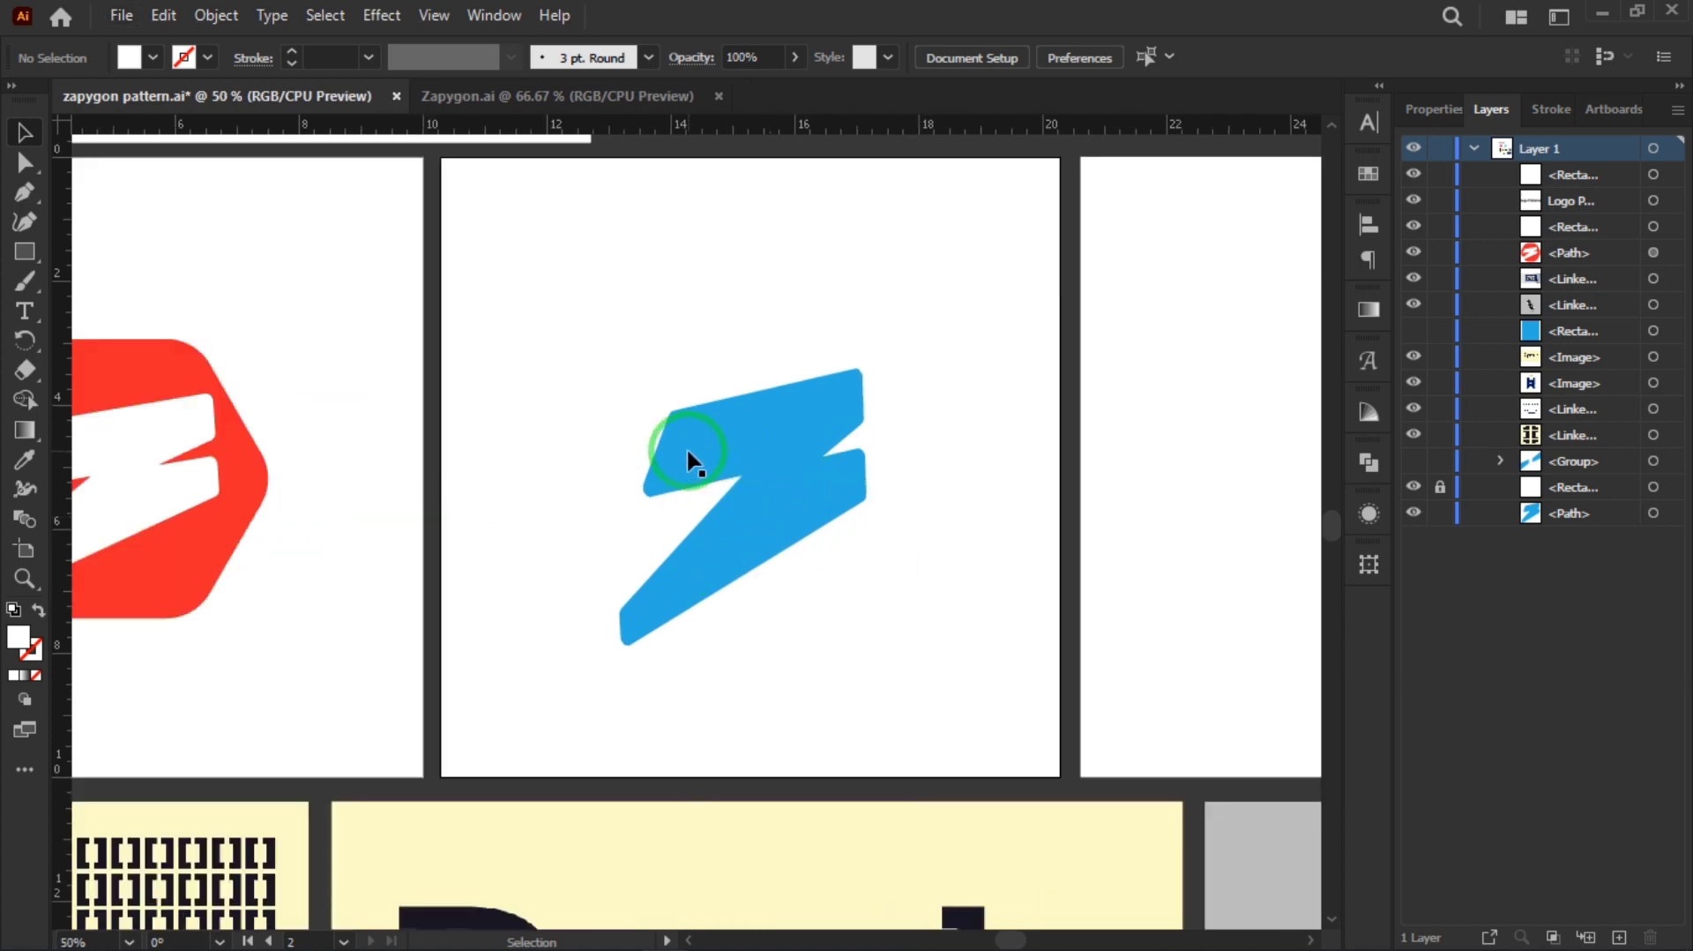
pyautogui.keyDown('alt'); pyautogui.scroll(-1, 811, 538); pyautogui.keyUp('alt')
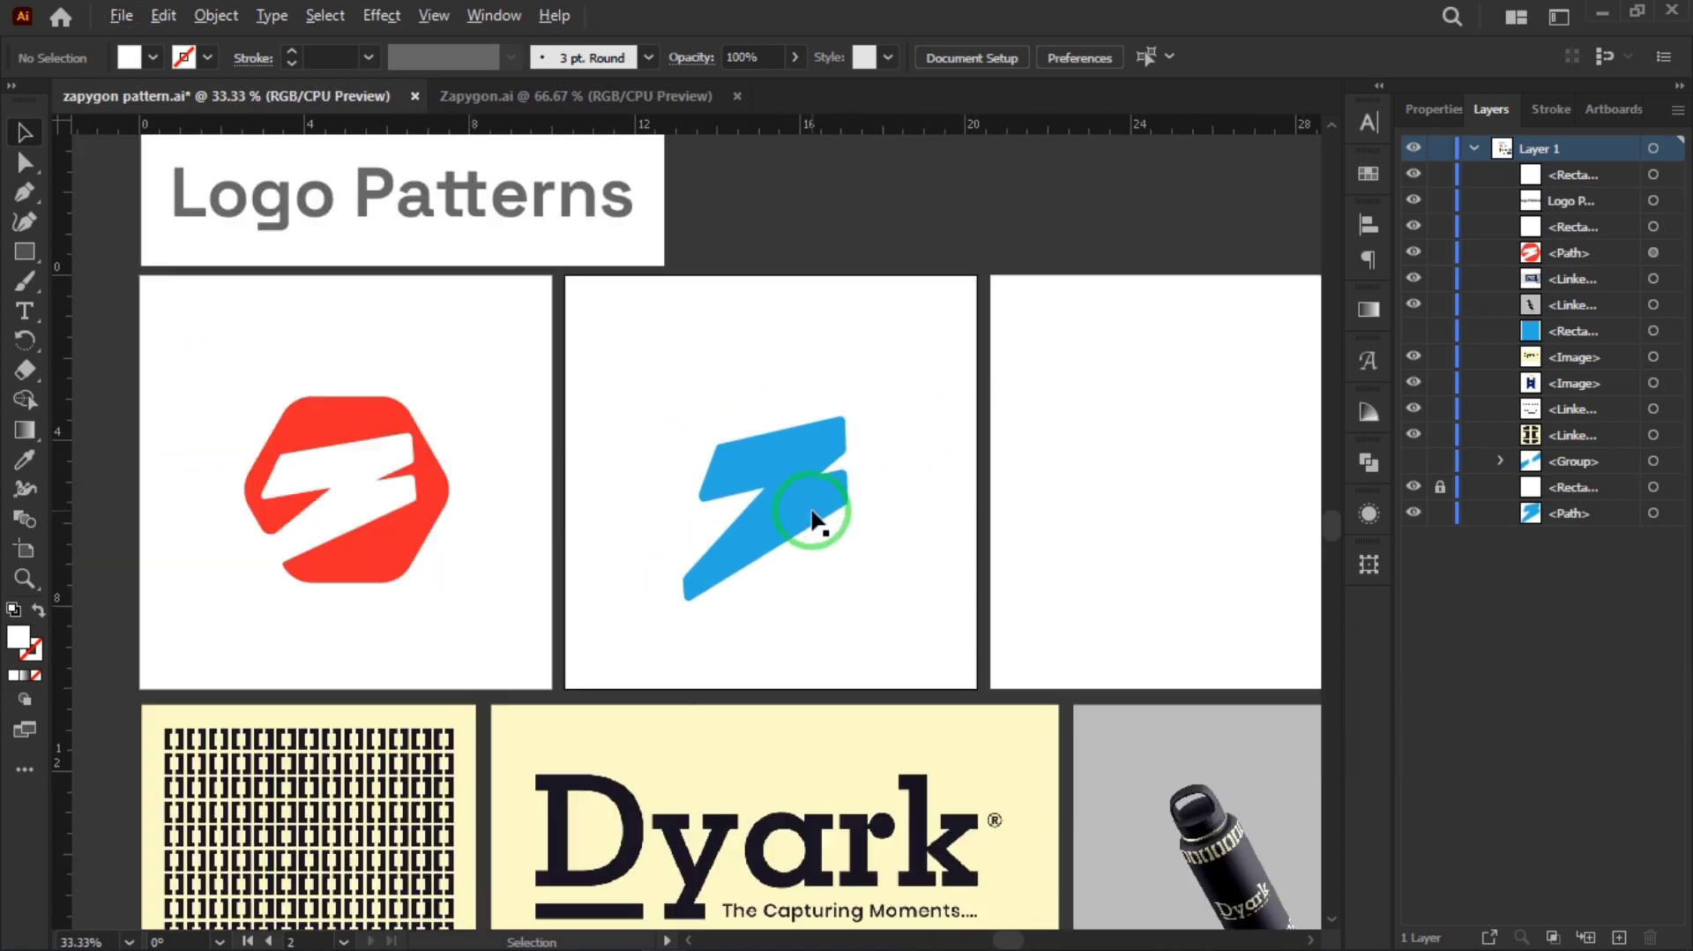
pyautogui.keyDown('alt'); pyautogui.scroll(-1, 816, 575); pyautogui.keyUp('alt')
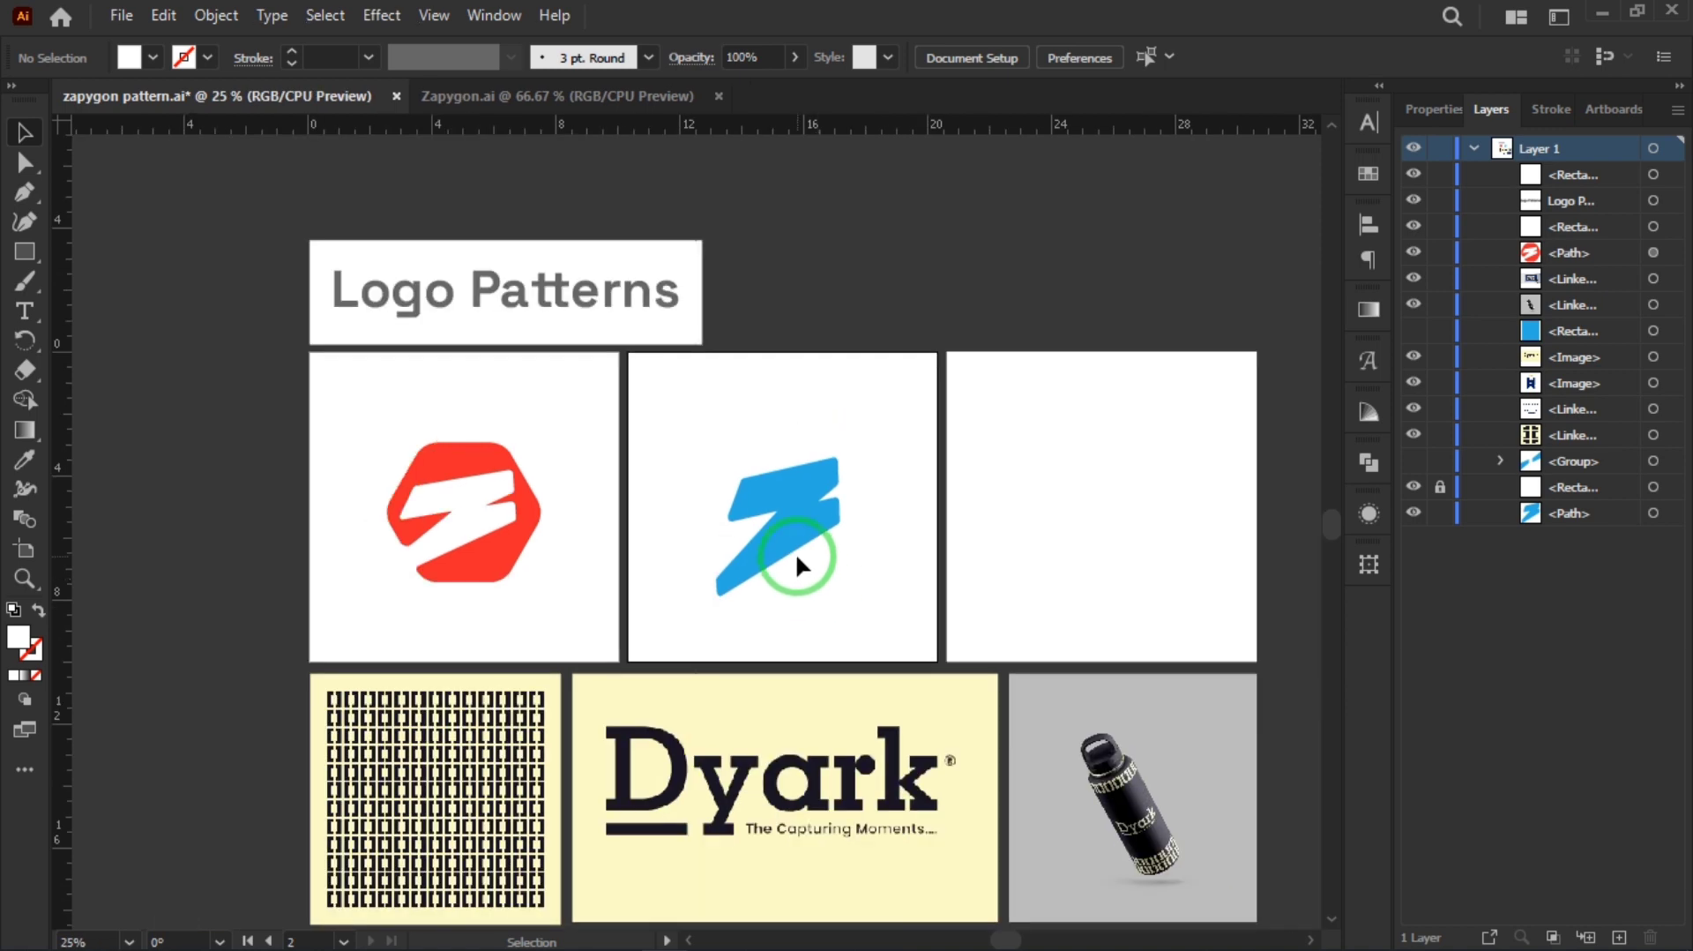
pyautogui.keyDown('alt'); pyautogui.scroll(1, 795, 553); pyautogui.keyUp('alt')
pyautogui.keyDown('alt'); pyautogui.scroll(1, 796, 548); pyautogui.keyUp('alt')
pyautogui.moveTo(785, 591); pyautogui.dragTo(815, 407)
# - Examine the letterforms of the Dyark wordmark on the cream artboard up close
pyautogui.keyDown('alt'); pyautogui.scroll(-2, 642, 523); pyautogui.keyUp('alt')
pyautogui.moveTo(710, 719); pyautogui.dragTo(711, 648)
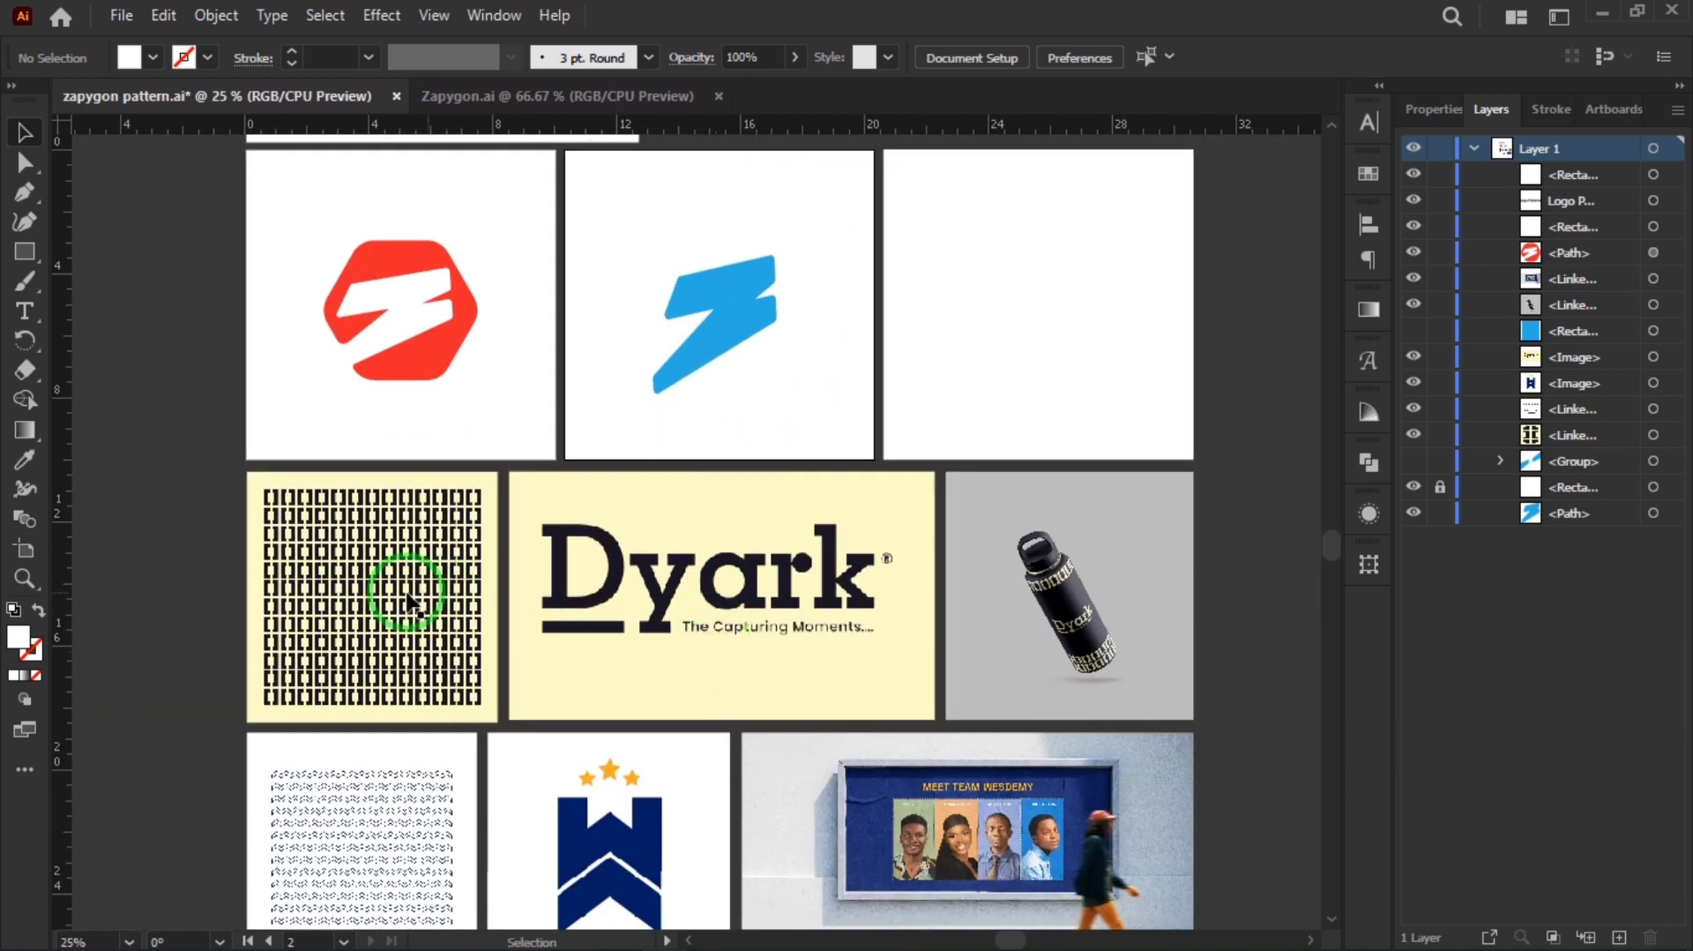
pyautogui.keyDown('alt'); pyautogui.scroll(2, 767, 599); pyautogui.keyUp('alt')
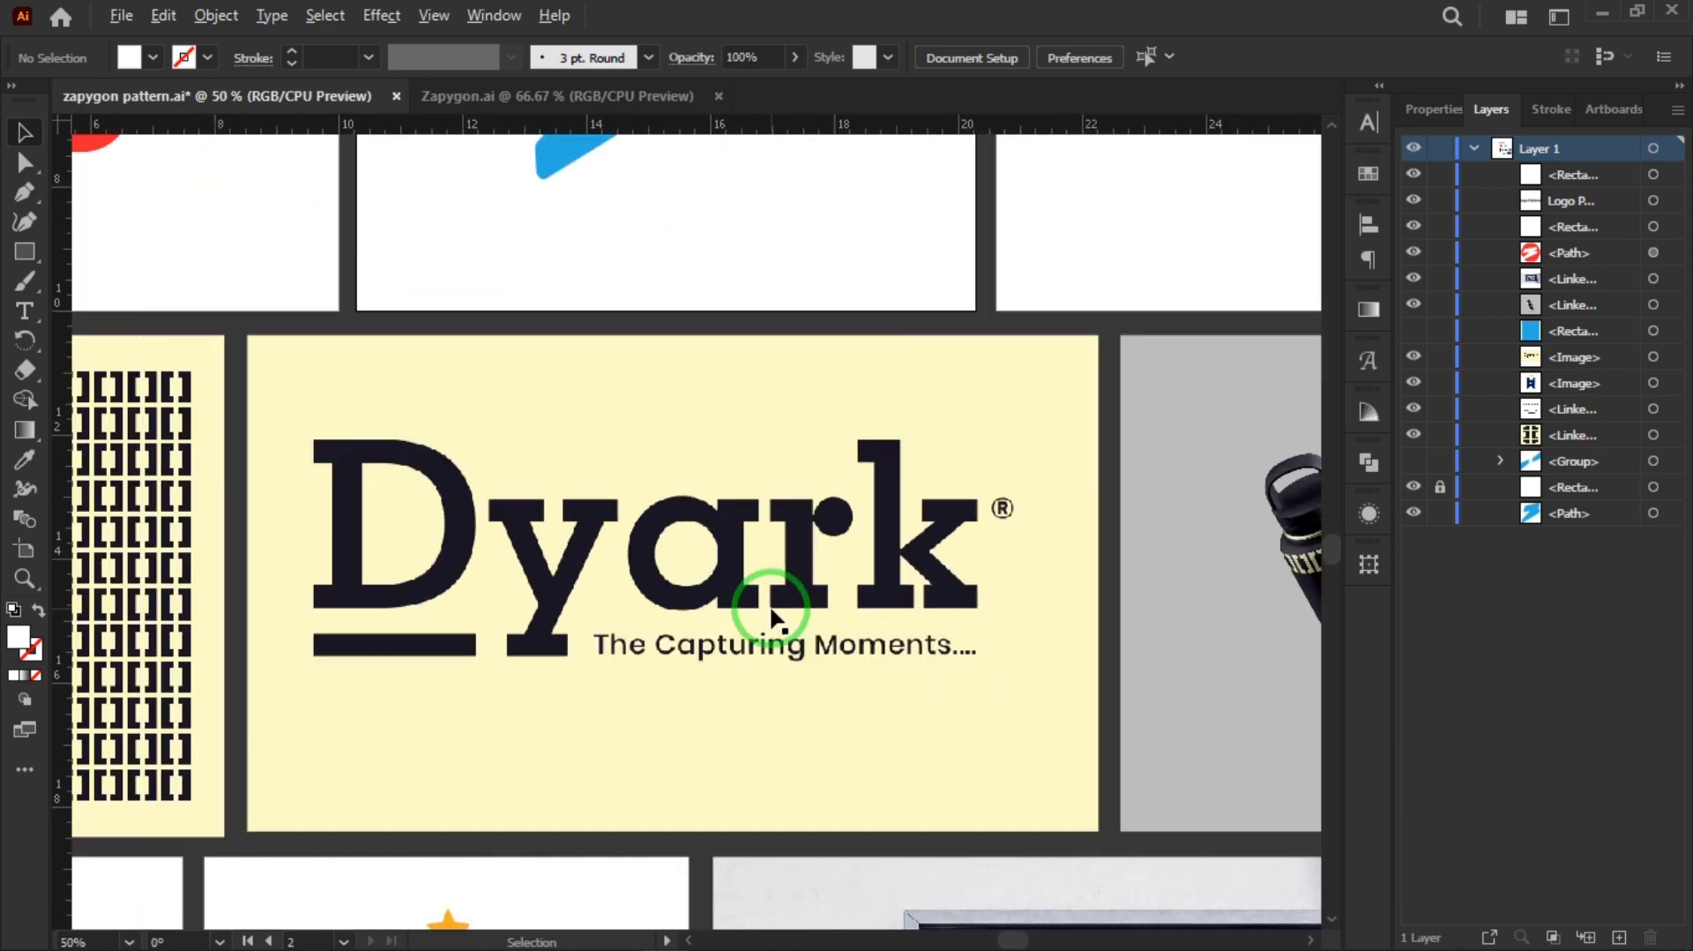
pyautogui.keyDown('alt'); pyautogui.scroll(-1, 743, 541); pyautogui.keyUp('alt')
pyautogui.moveTo(428, 606); pyautogui.dragTo(698, 610)
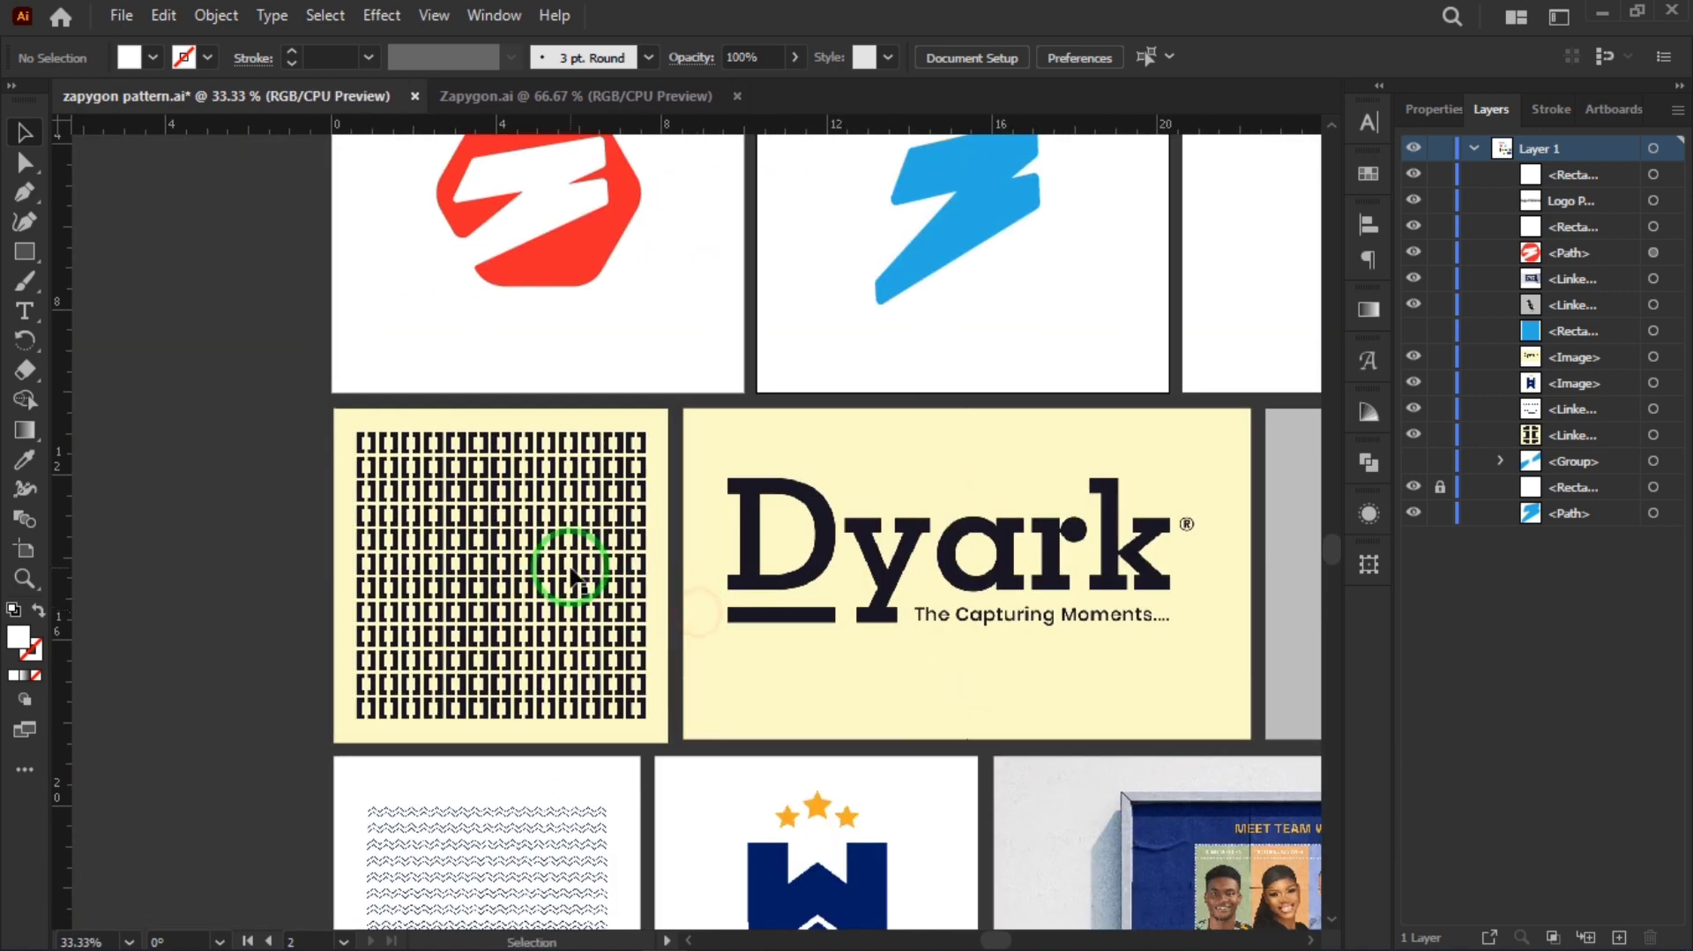
pyautogui.keyDown('alt'); pyautogui.scroll(2, 1136, 534); pyautogui.keyUp('alt')
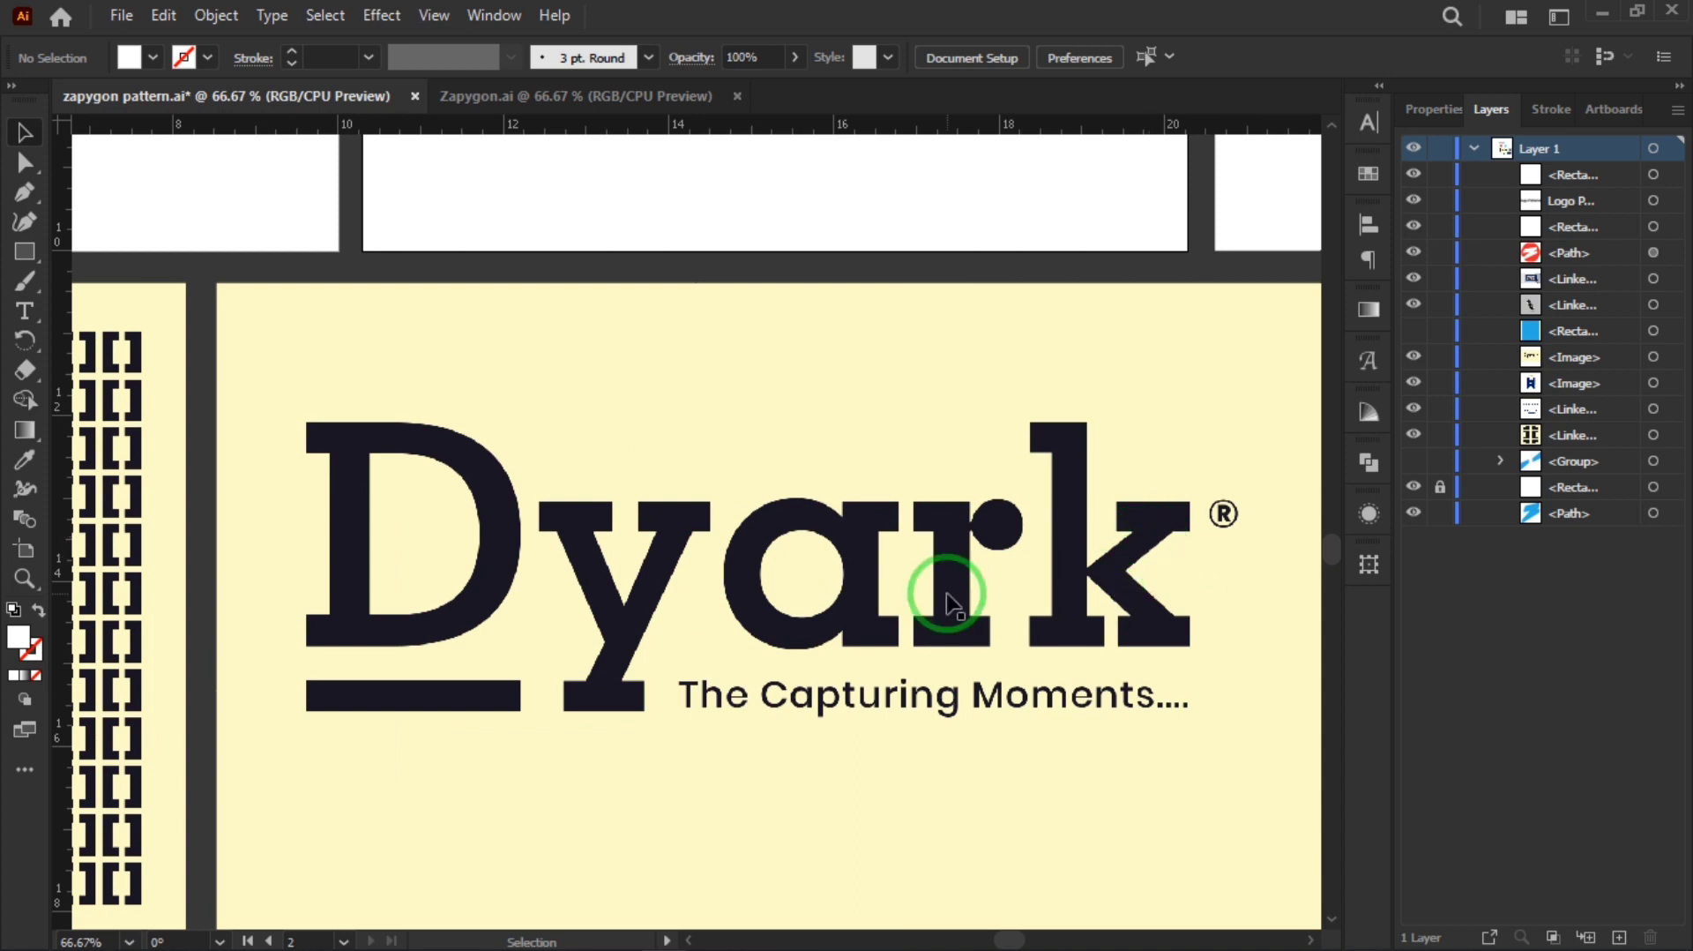
pyautogui.moveTo(956, 635); pyautogui.dragTo(935, 579)
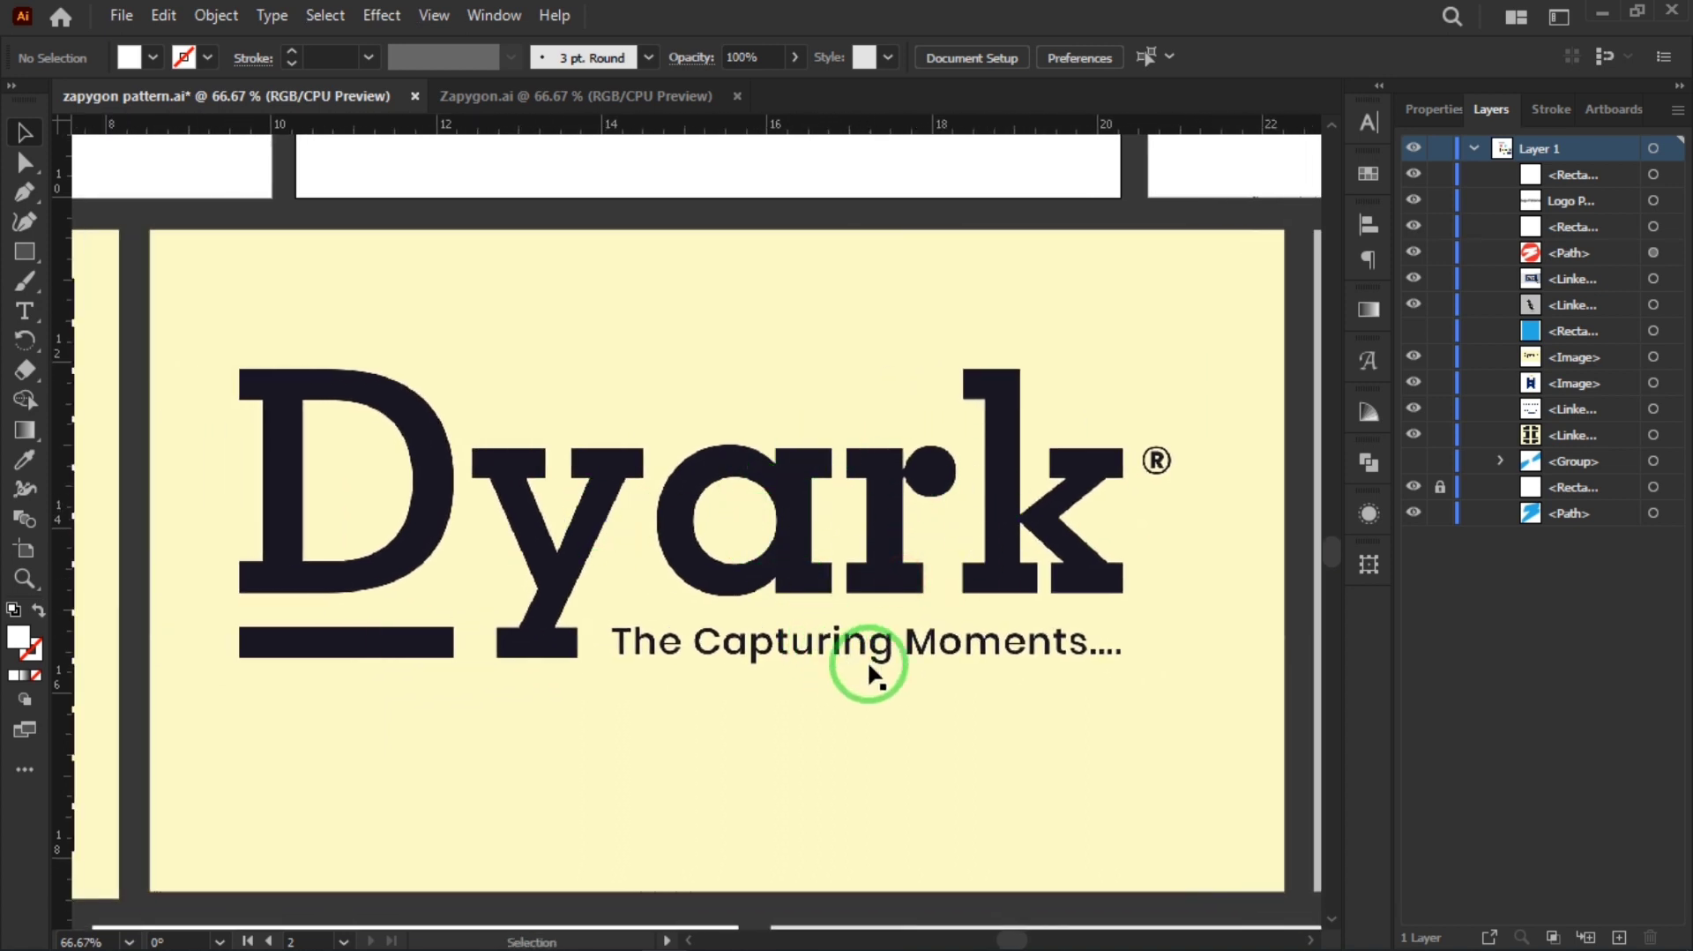
pyautogui.keyDown('alt'); pyautogui.scroll(1, 918, 507); pyautogui.keyUp('alt')
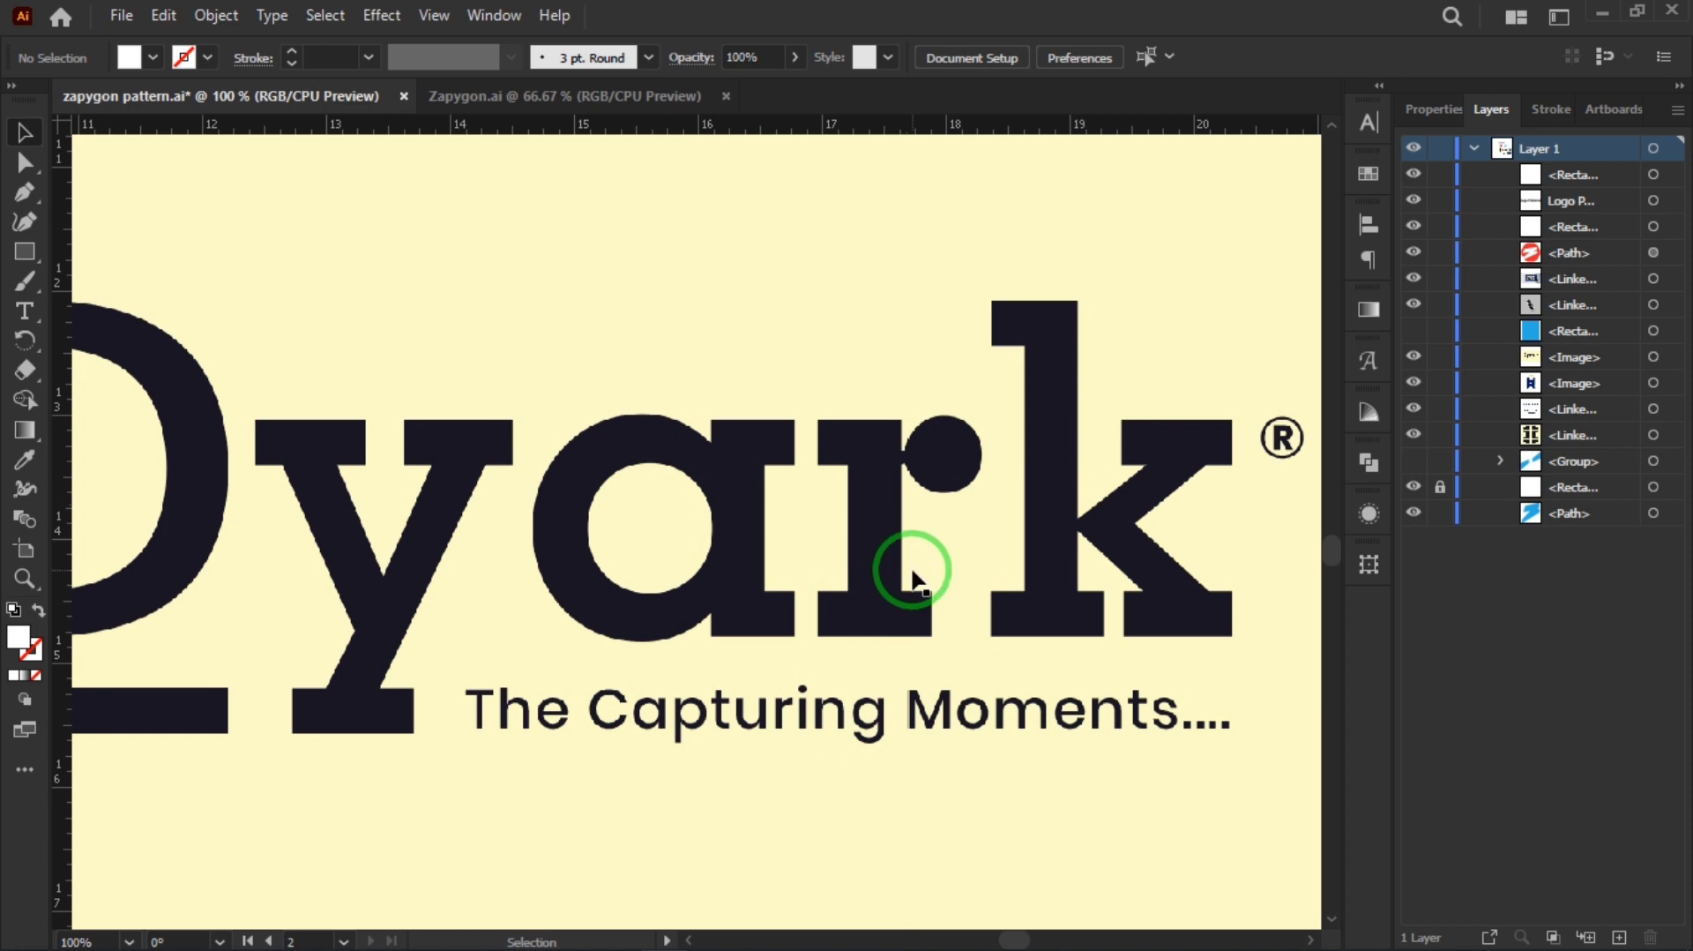
pyautogui.hotkey('ctrl', '-')
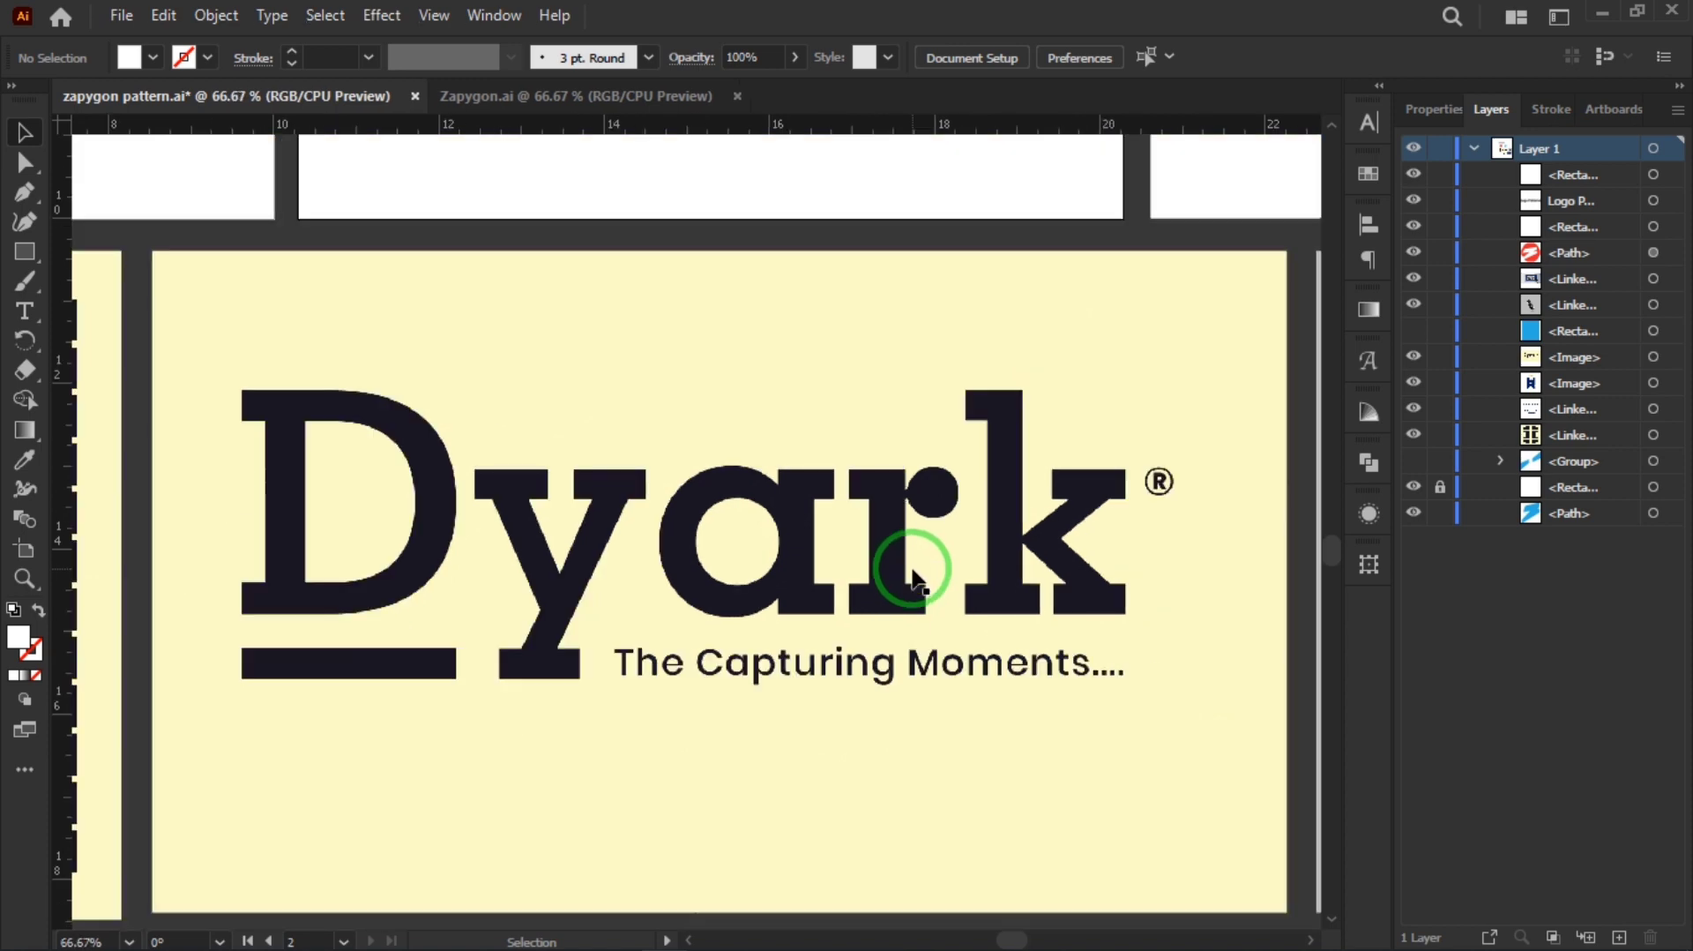
# - Compare the serif shapes of the Dyark wordmark with the bracket-shaped brand pattern beside it
pyautogui.moveTo(558, 639); pyautogui.dragTo(903, 635)
pyautogui.moveTo(353, 621); pyautogui.dragTo(842, 576)
pyautogui.moveTo(1288, 479); pyautogui.dragTo(1190, 485)
pyautogui.moveTo(1073, 558); pyautogui.dragTo(1032, 551)
pyautogui.moveTo(1135, 557); pyautogui.dragTo(475, 515)
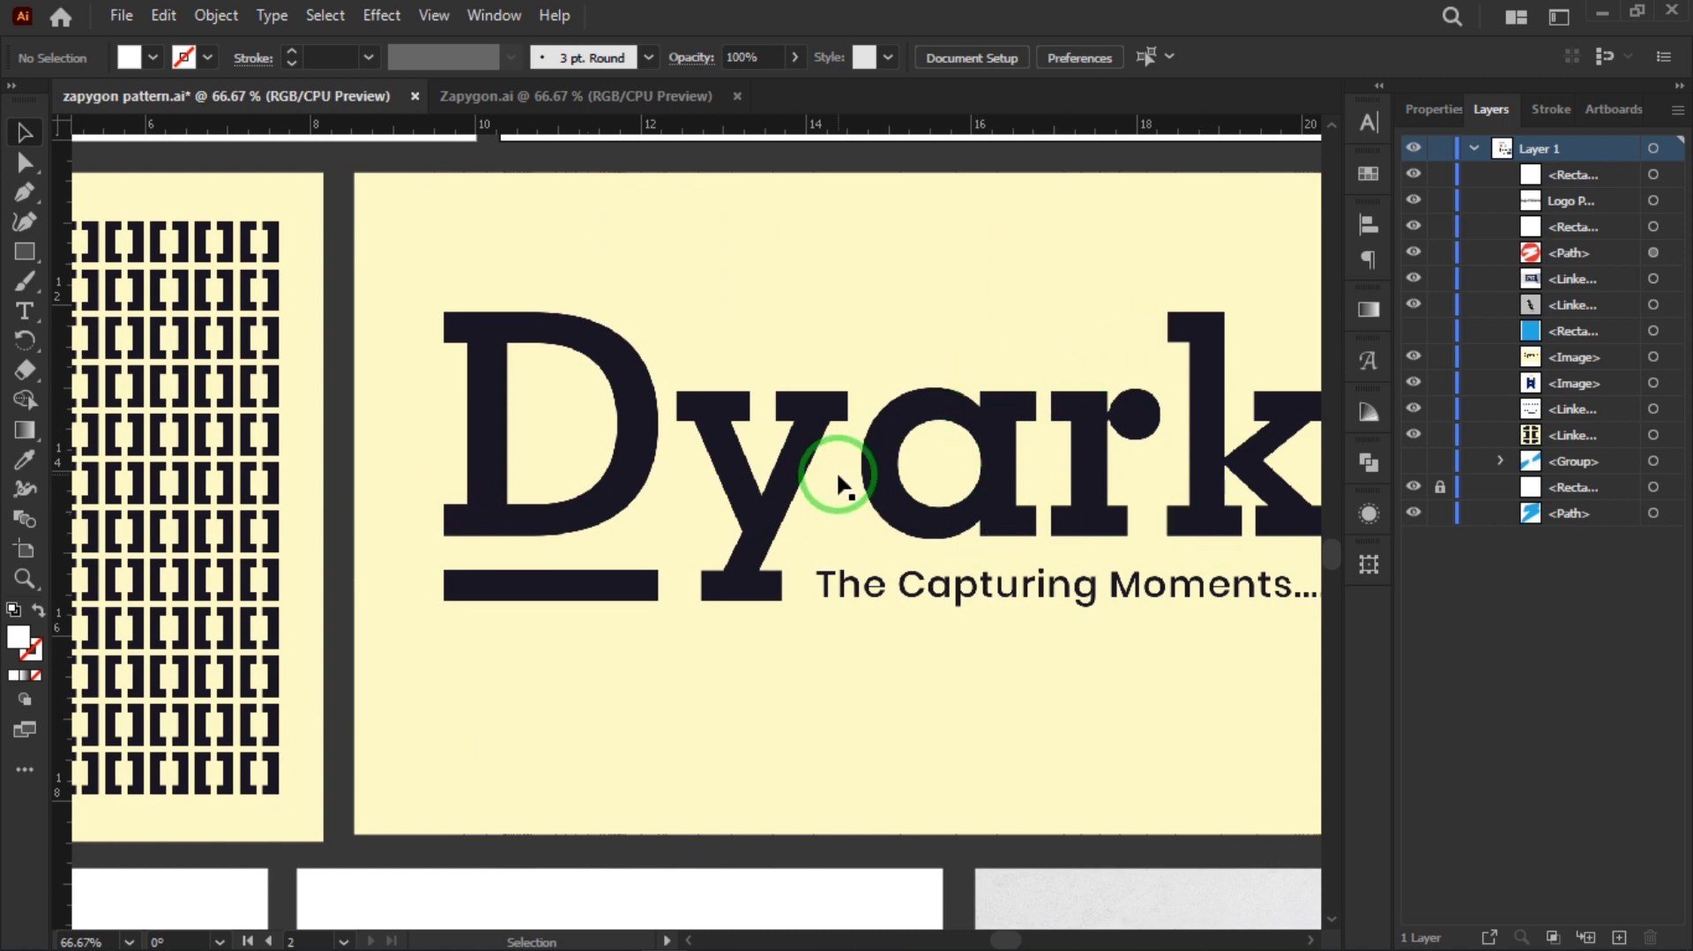
pyautogui.moveTo(419, 491); pyautogui.dragTo(998, 492)
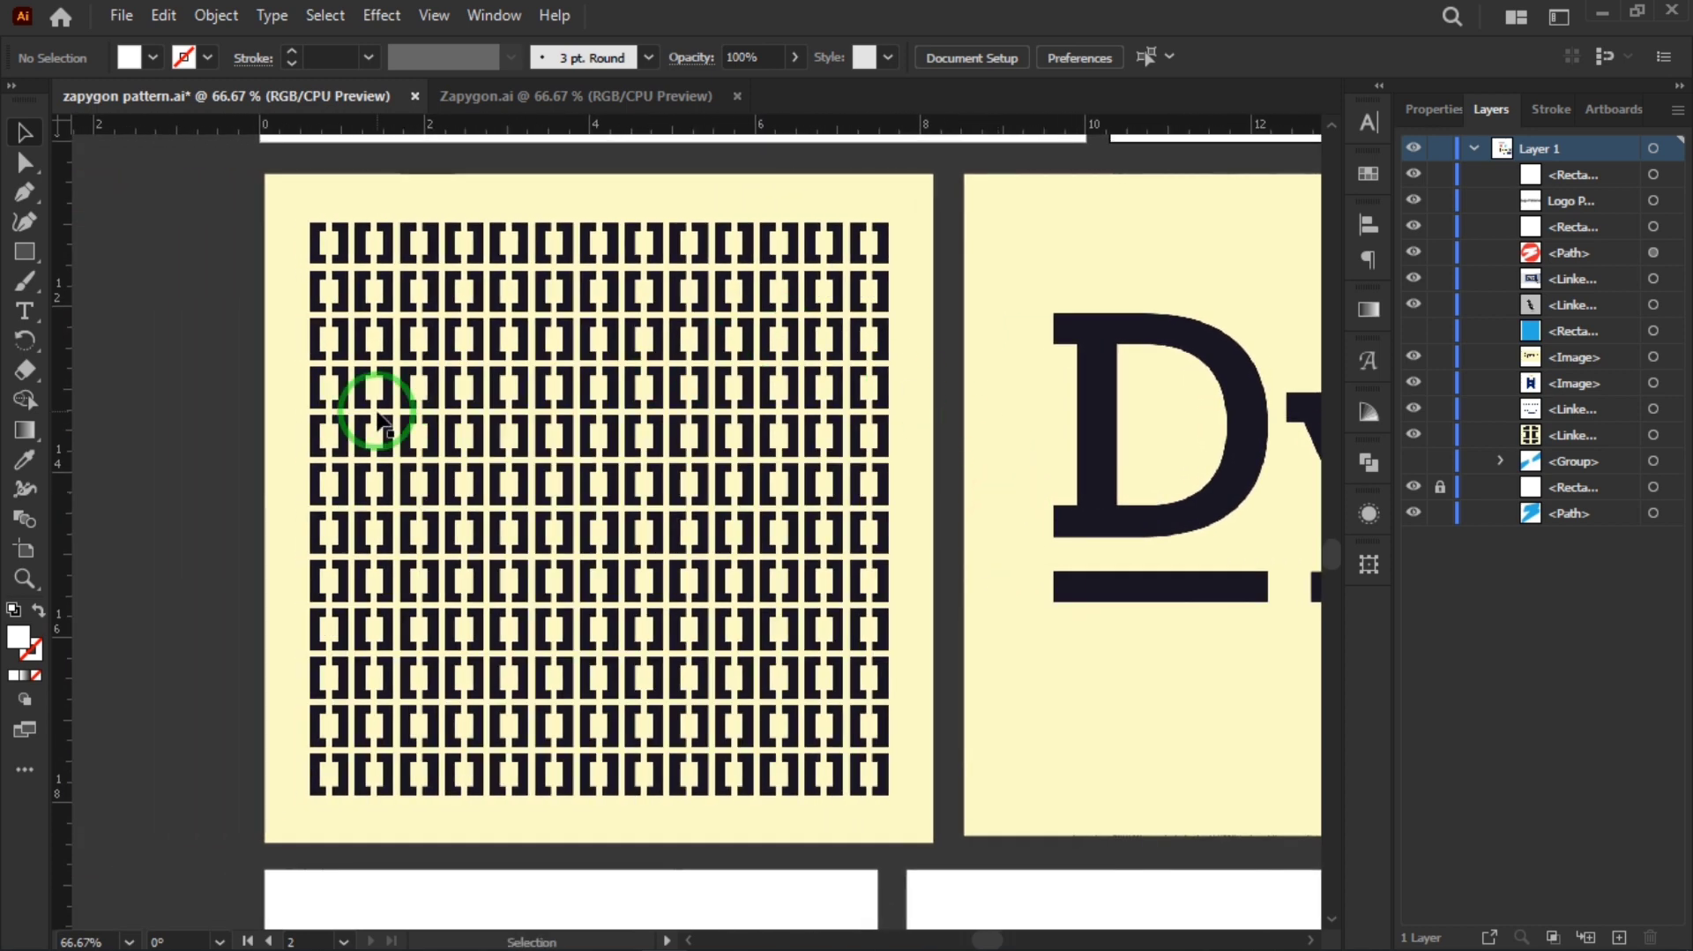
pyautogui.scroll(1, 375, 412)
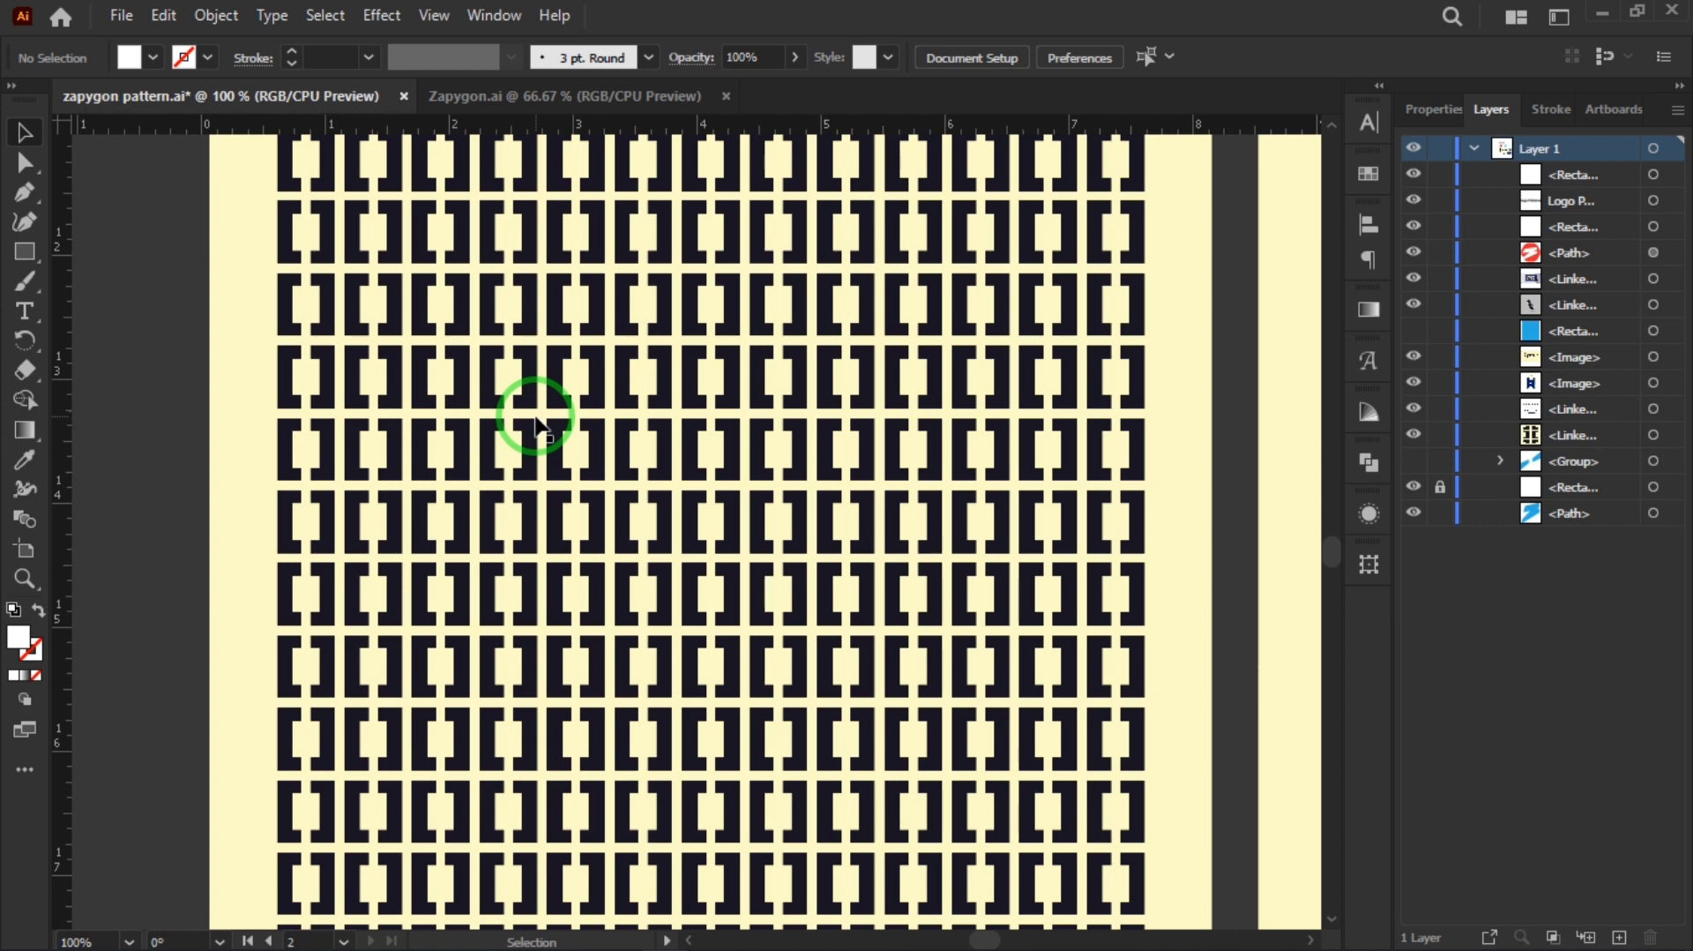
# - Inspect how the bracket pattern and wordmark are applied to the Dyark bottle mockup
pyautogui.scroll(-2, 536, 427)
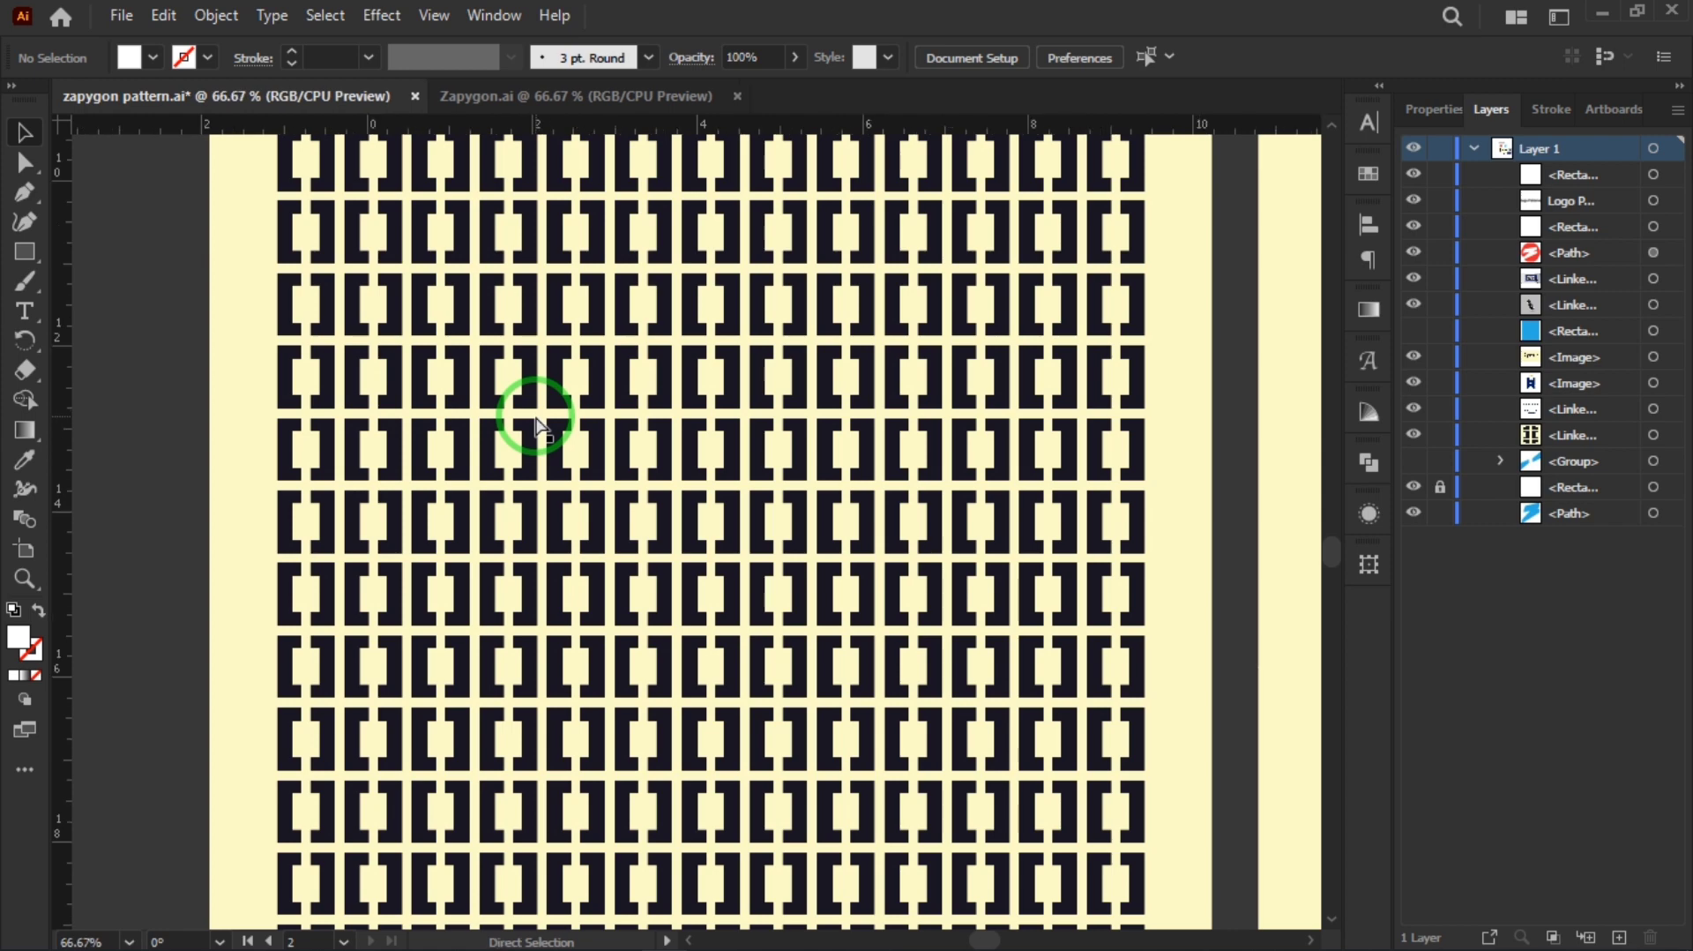
pyautogui.moveTo(967, 547); pyautogui.dragTo(128, 491)
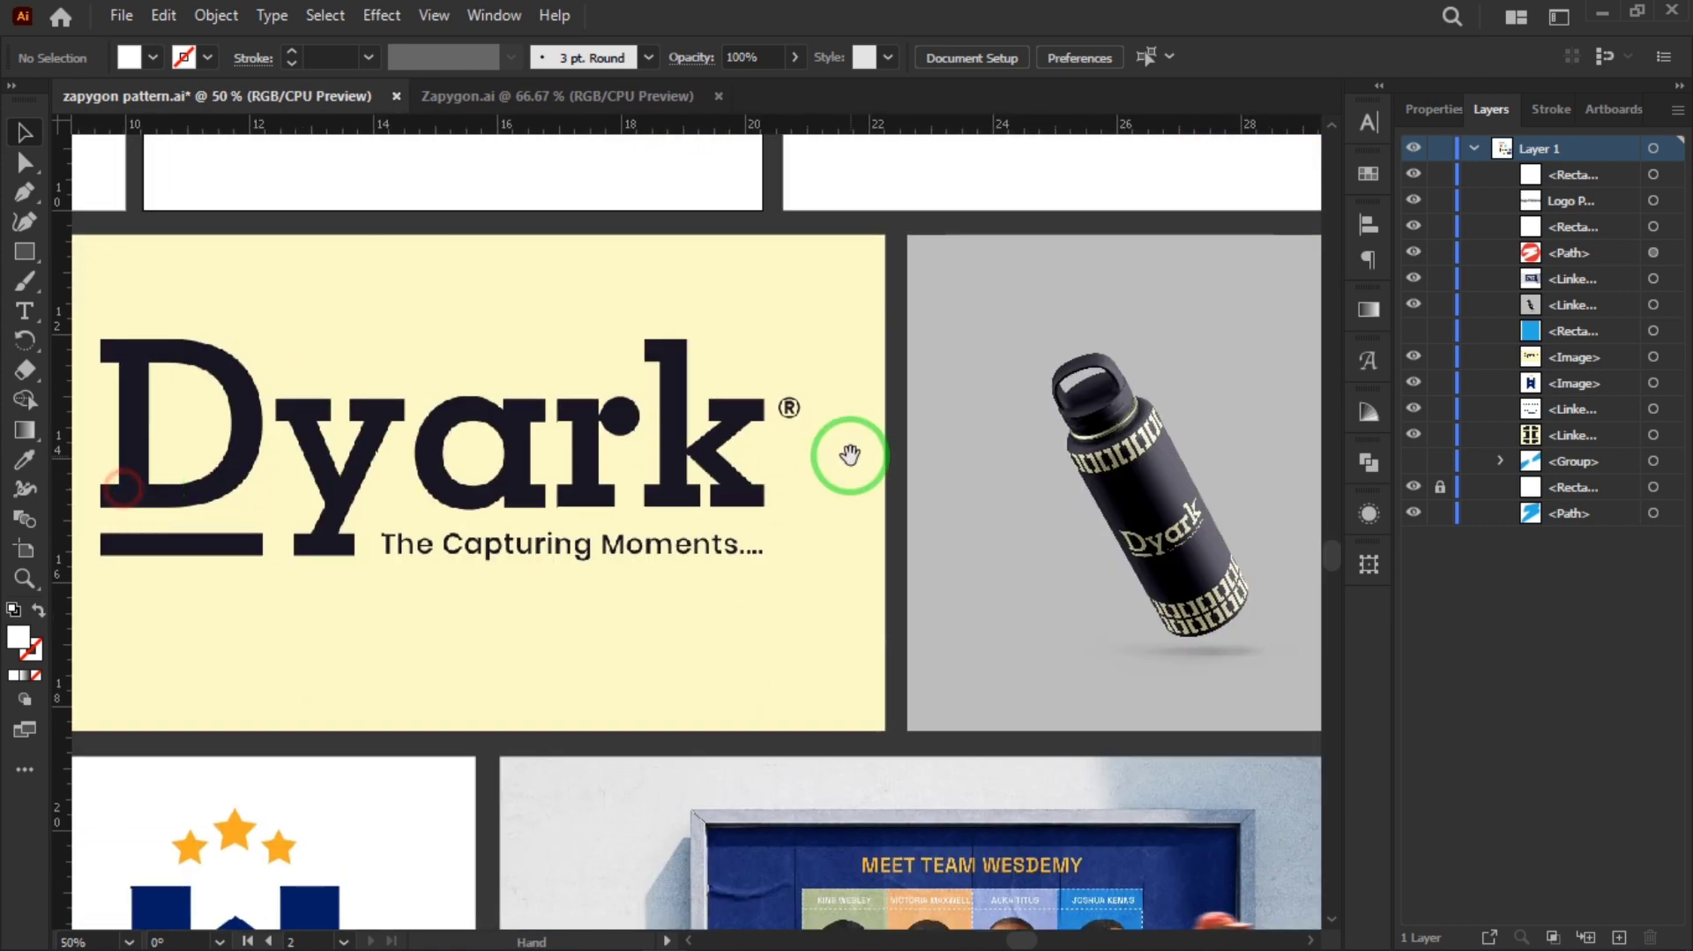
pyautogui.moveTo(851, 456); pyautogui.dragTo(341, 463)
pyautogui.scroll(3, 567, 485)
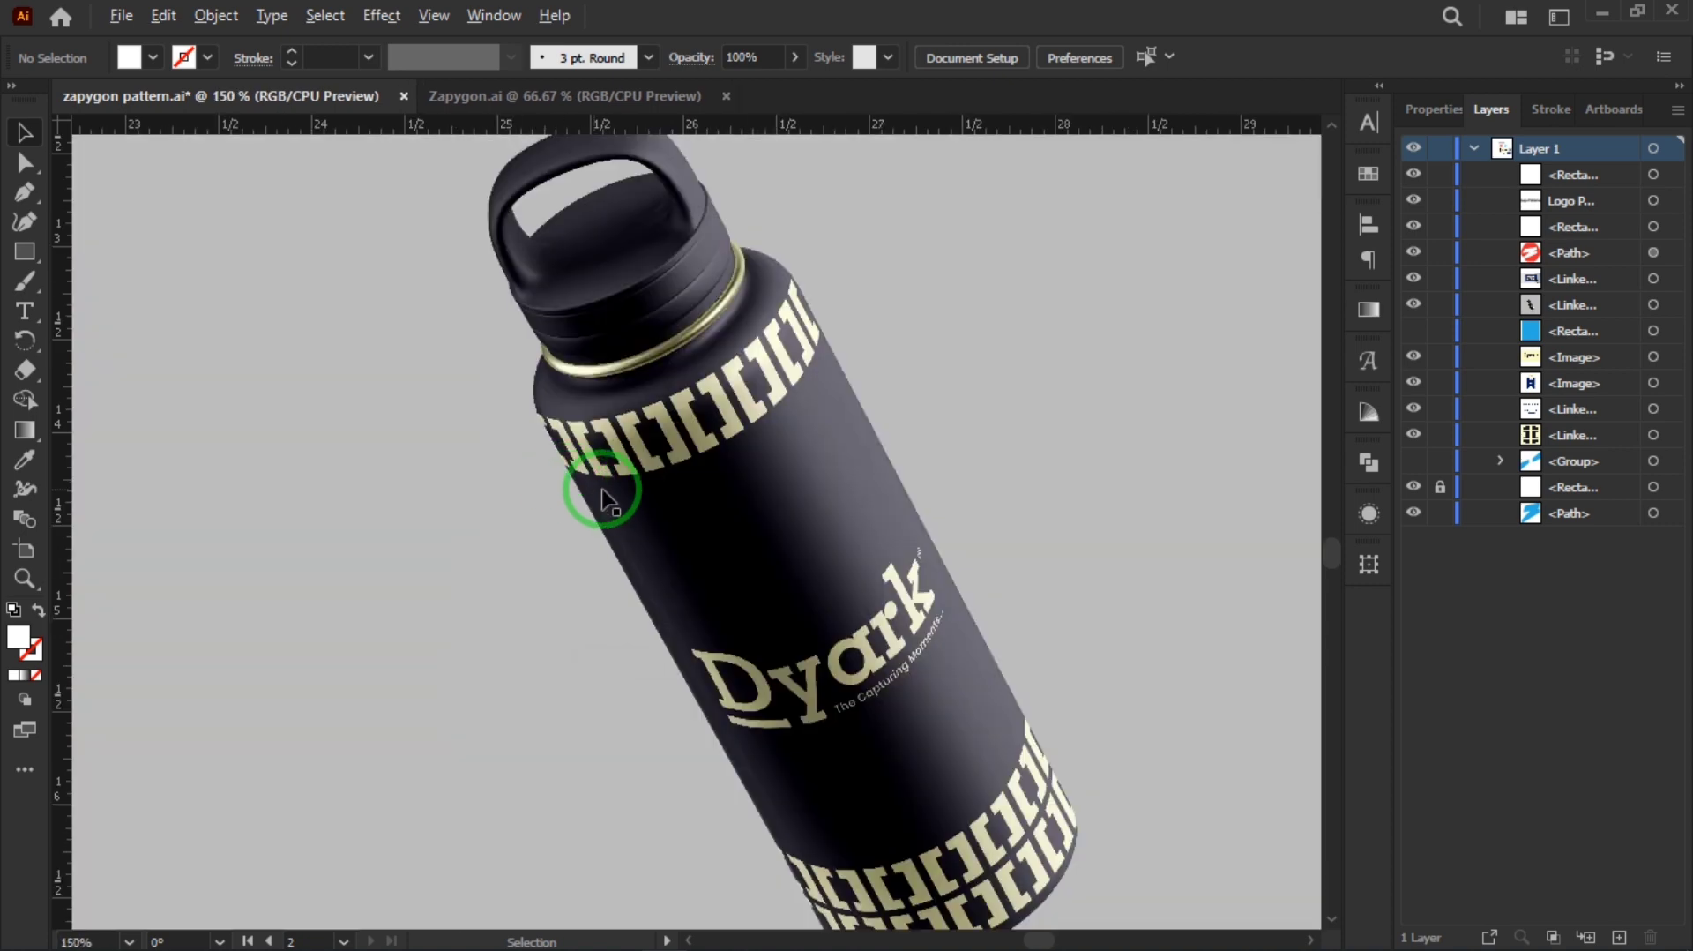
pyautogui.moveTo(711, 529); pyautogui.dragTo(580, 468)
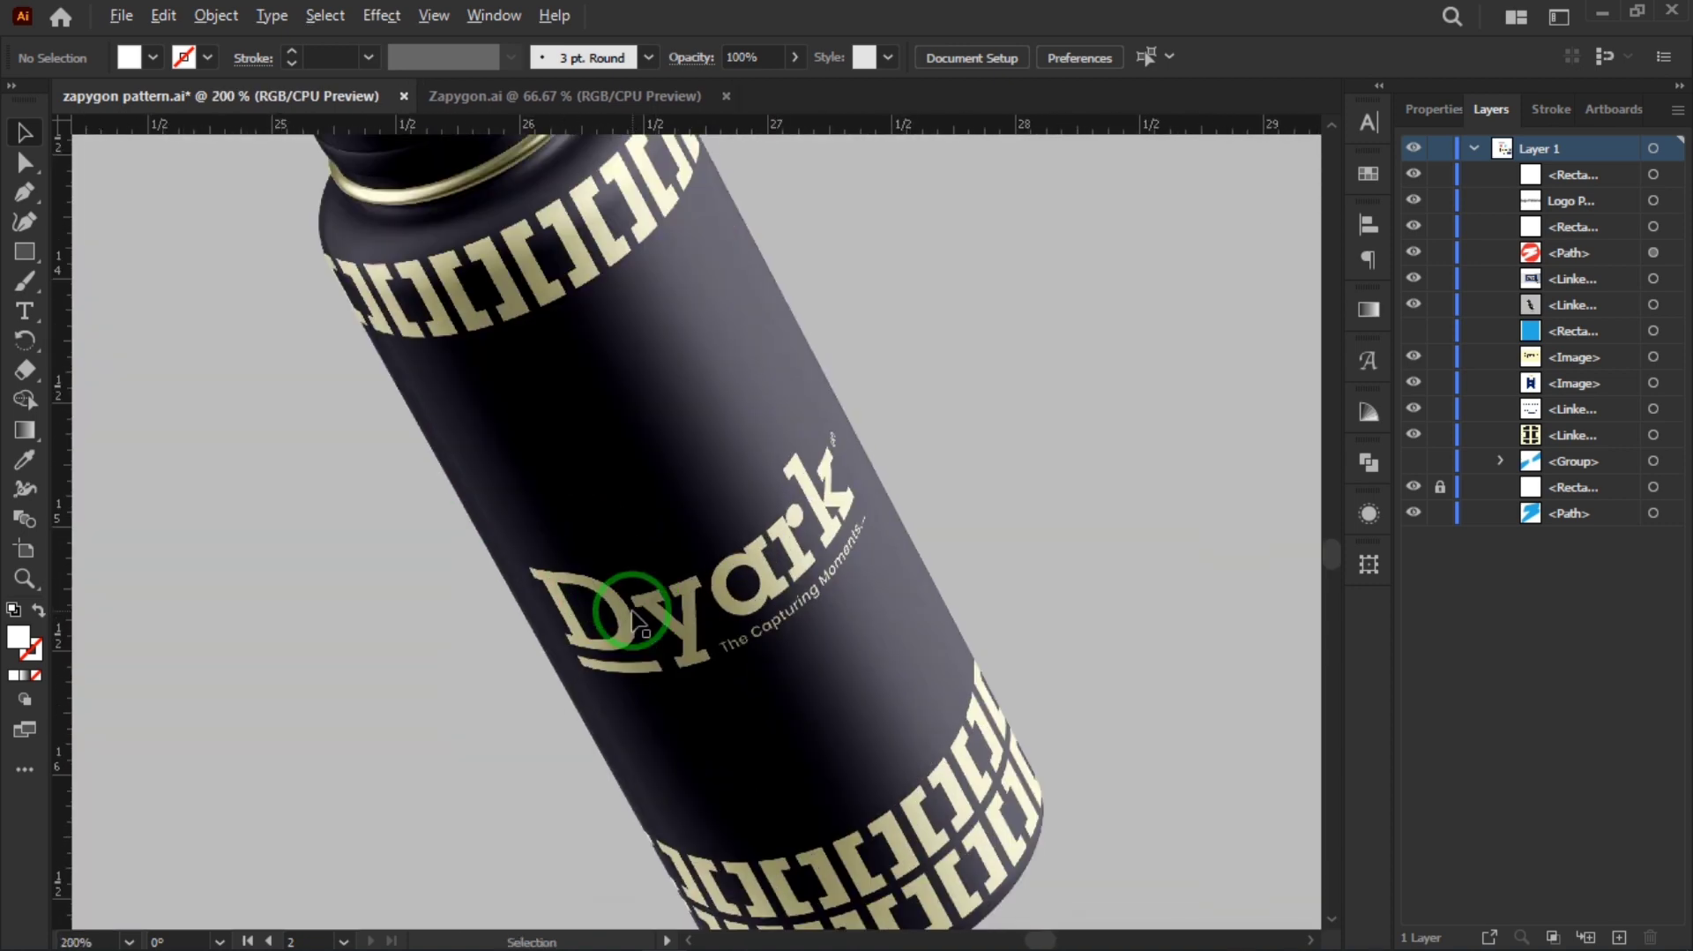
pyautogui.scroll(-2, 621, 598)
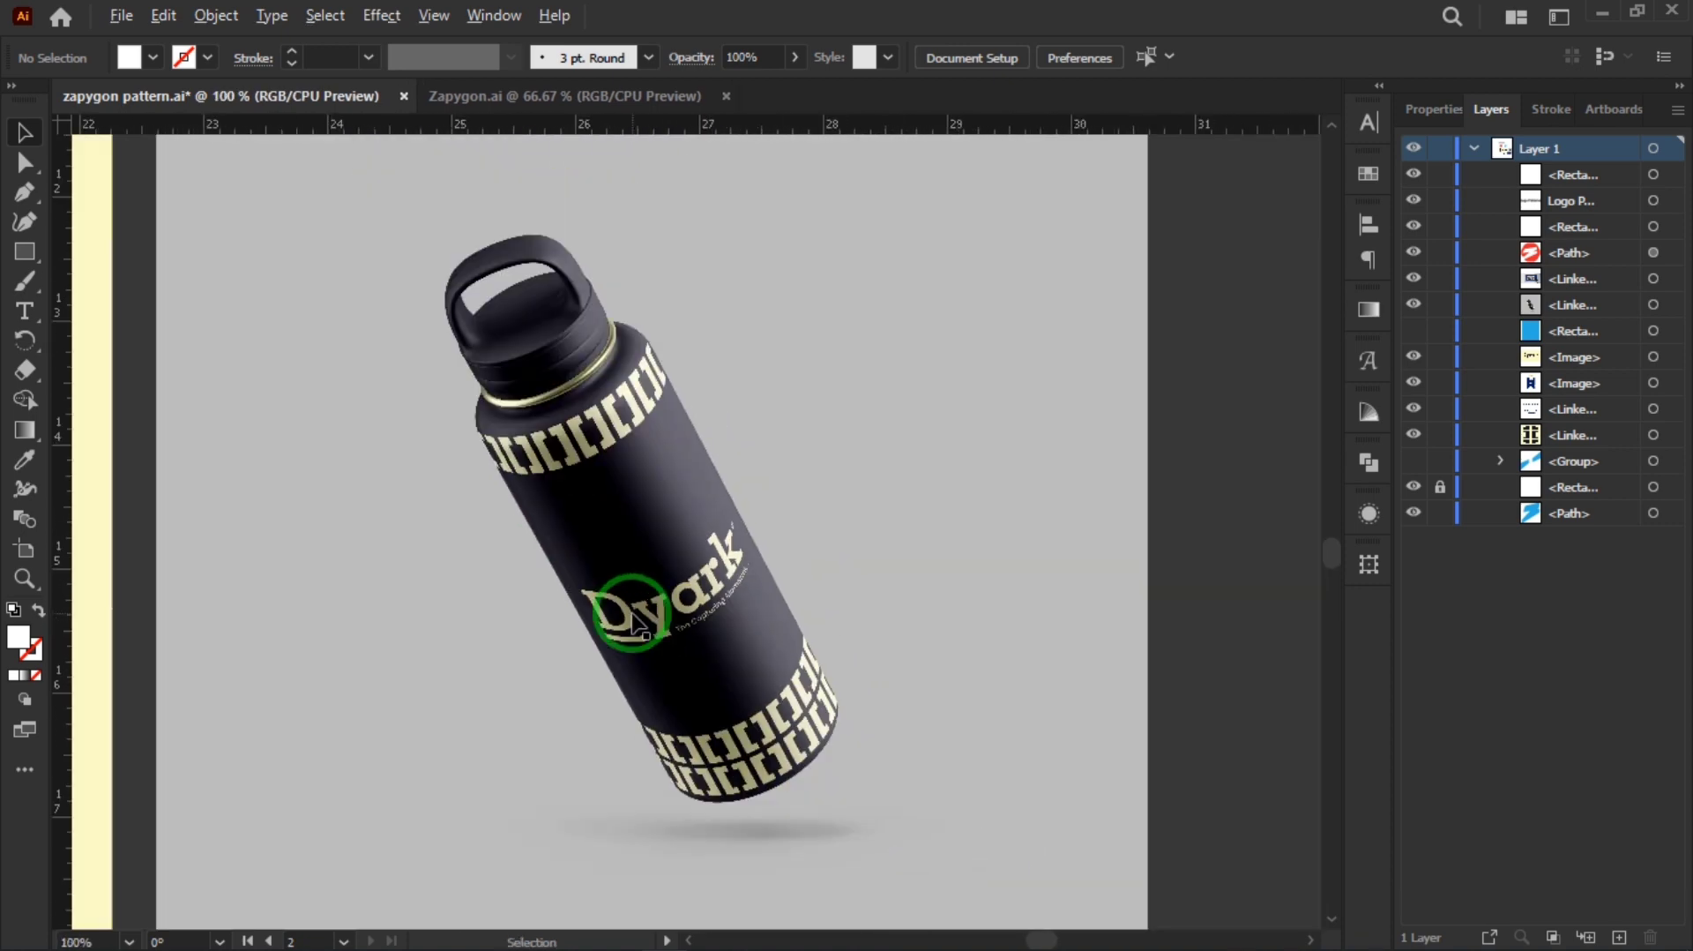
pyautogui.scroll(-2, 624, 476)
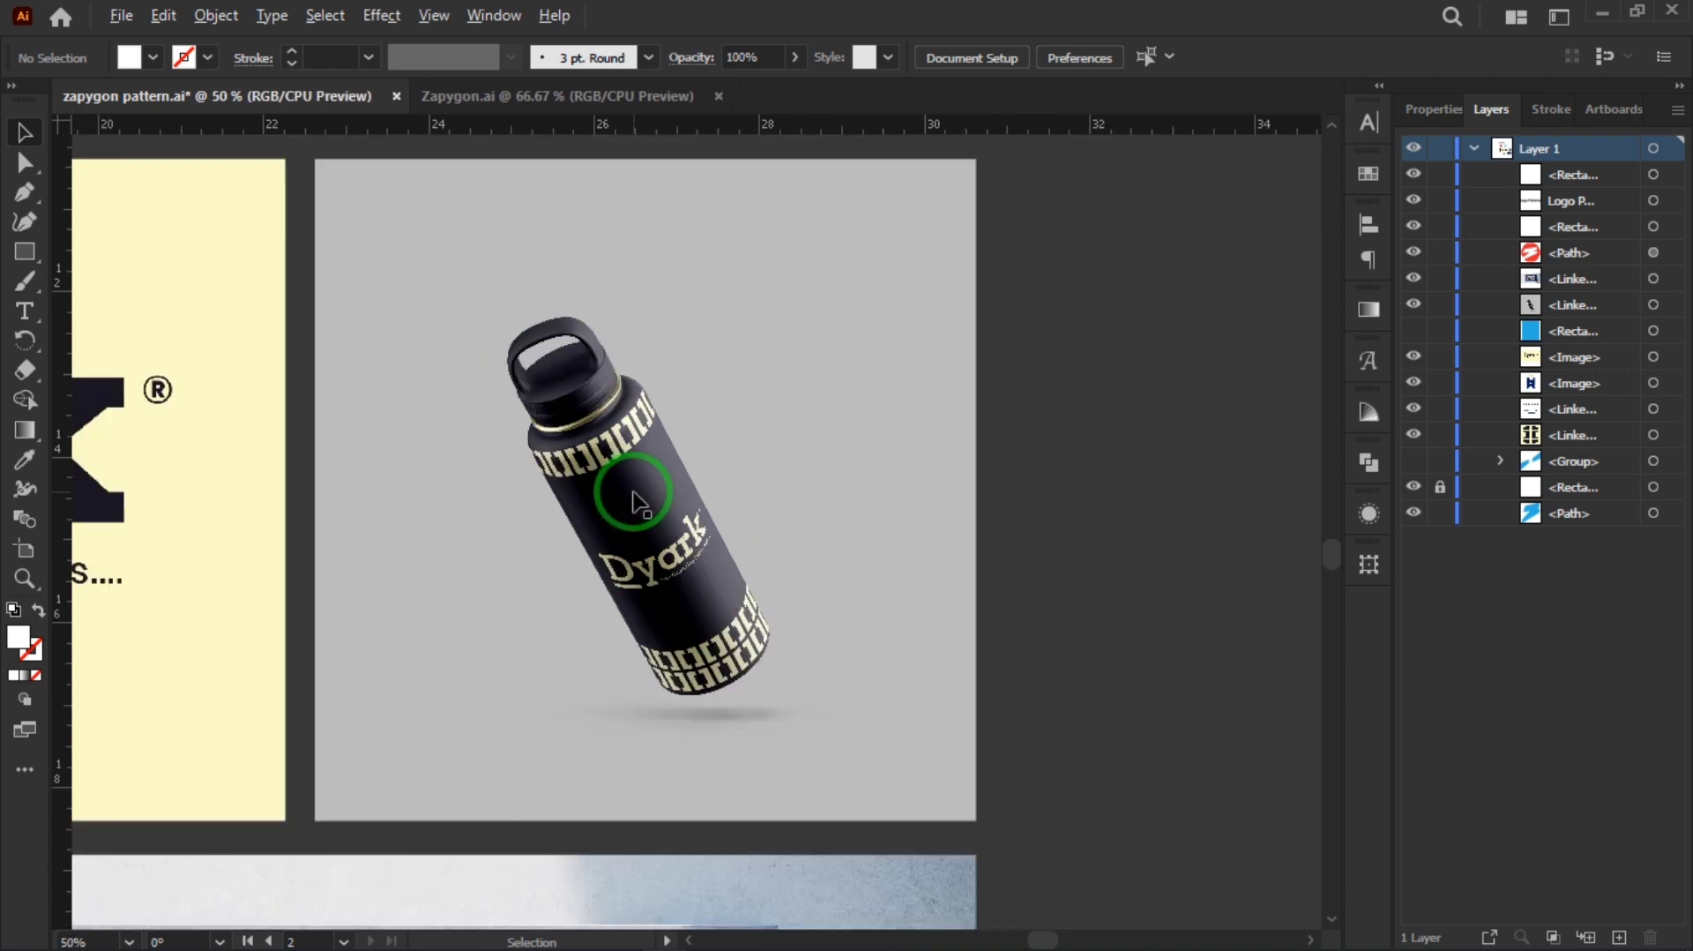
pyautogui.scroll(3, 692, 508)
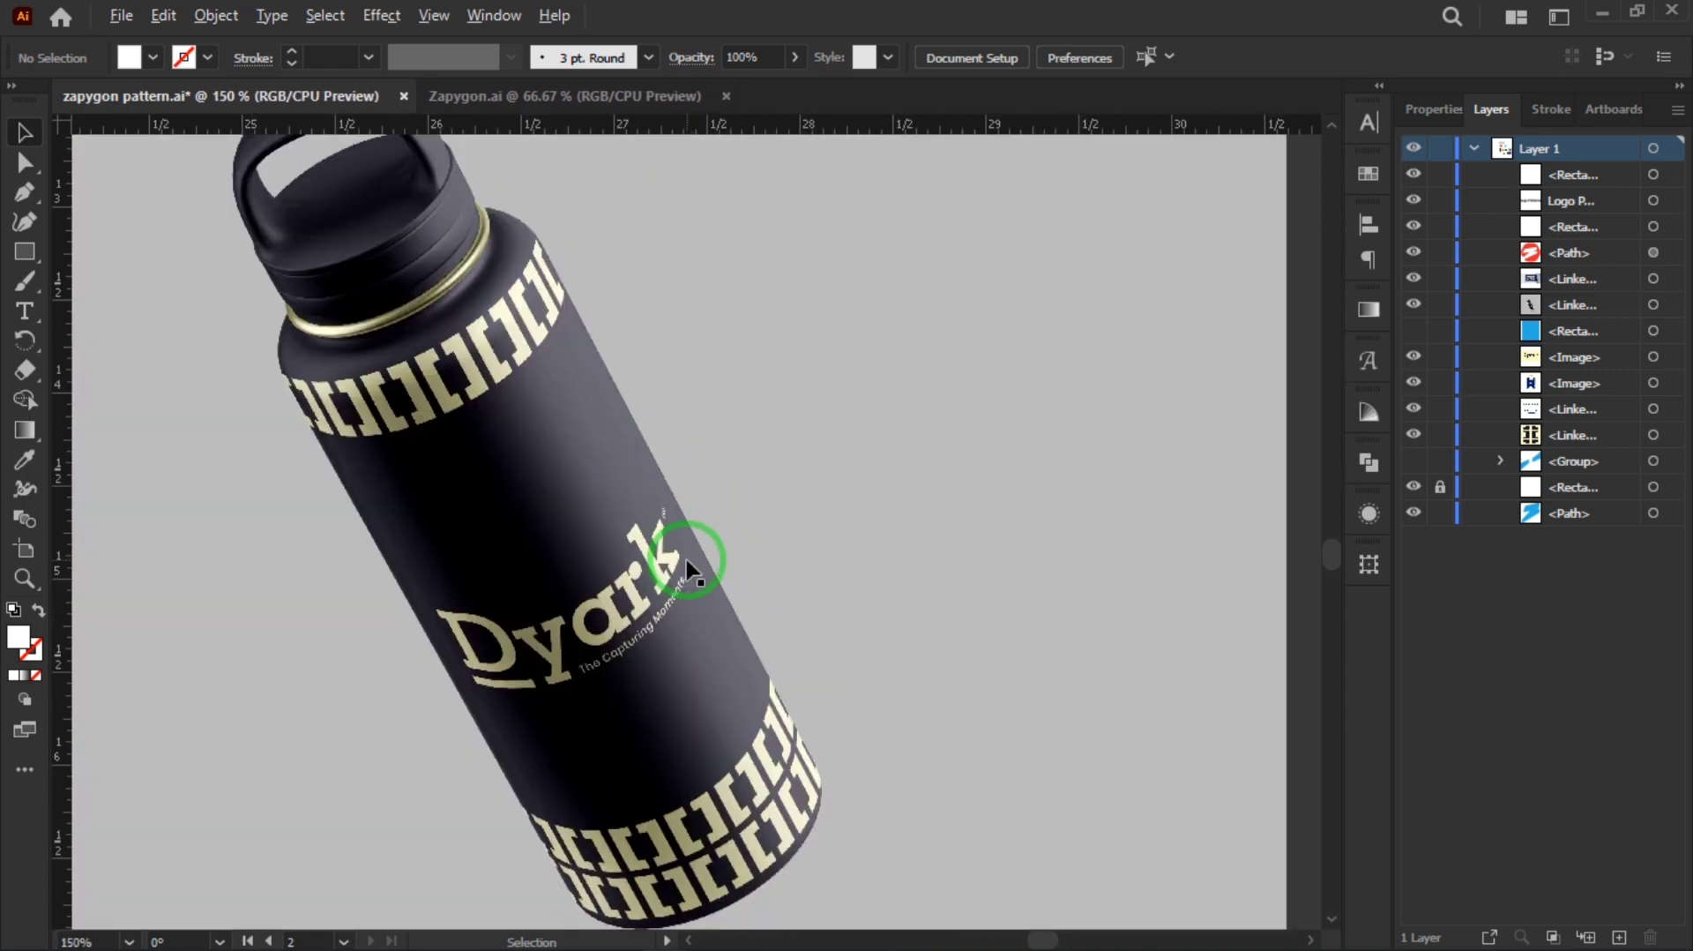
pyautogui.scroll(-3, 670, 618)
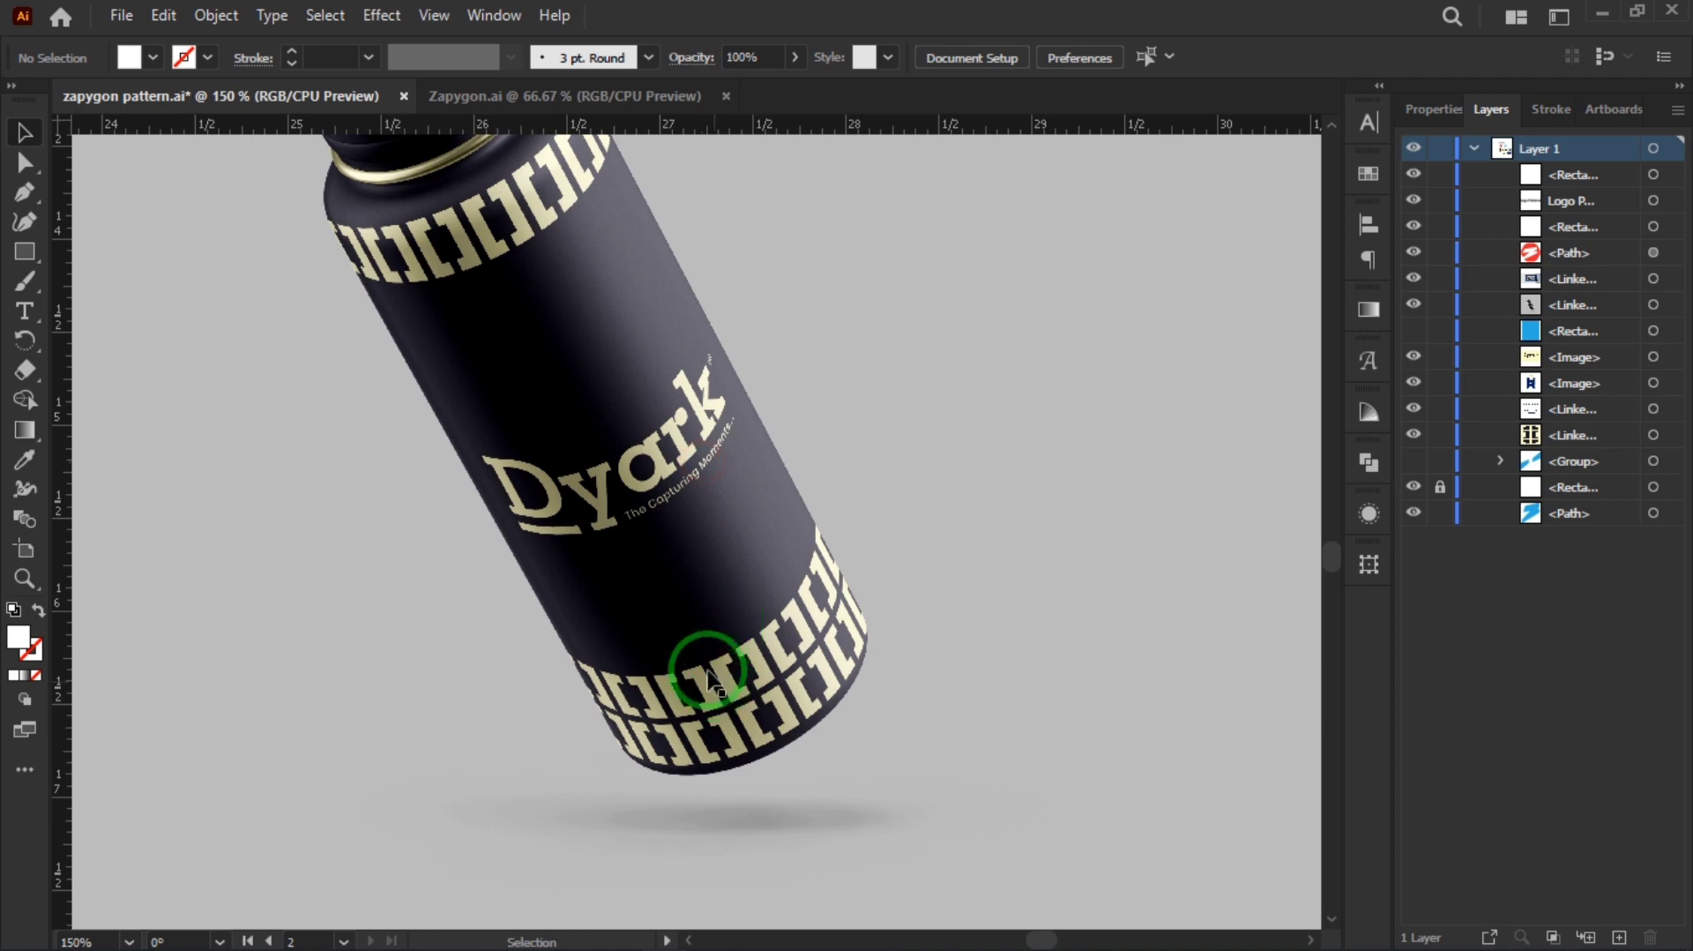
pyautogui.scroll(-2, 685, 612)
# - Examine the navy zigzag line pattern below the Dyark artboards and select its linked image
pyautogui.moveTo(420, 622); pyautogui.dragTo(860, 522)
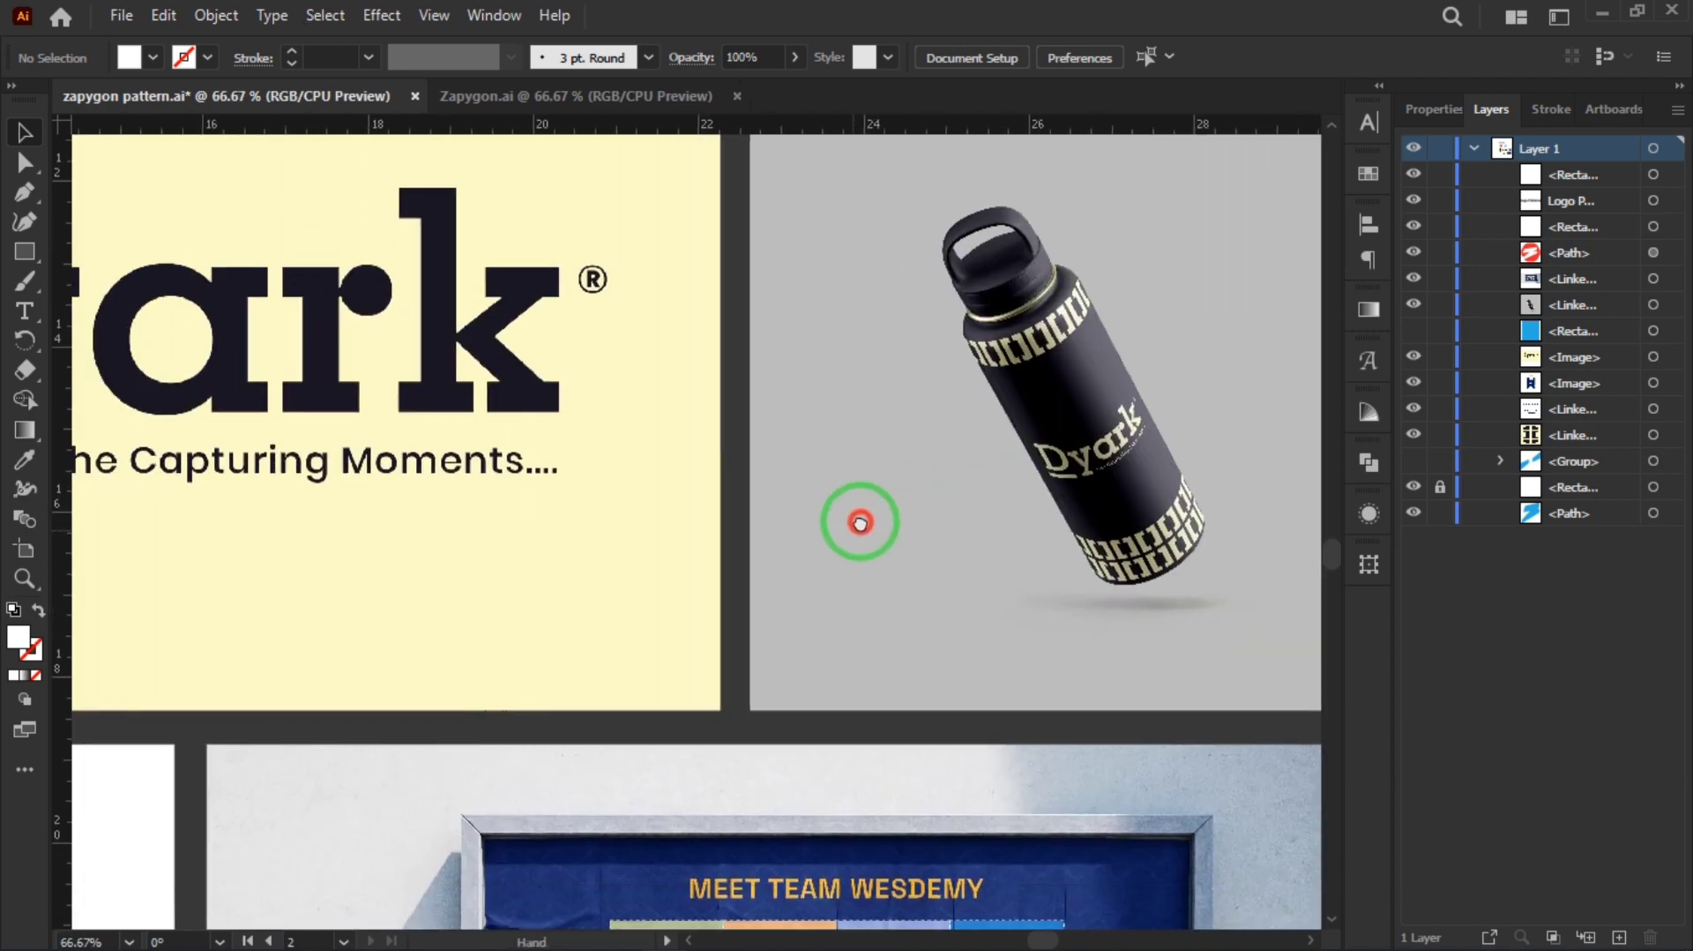
pyautogui.moveTo(555, 654); pyautogui.dragTo(934, 533)
pyautogui.moveTo(288, 632); pyautogui.dragTo(632, 378)
pyautogui.moveTo(626, 615)
pyautogui.mouseDown()
pyautogui.moveTo(838, 518)
pyautogui.moveTo(934, 586)
pyautogui.moveTo(997, 556)
pyautogui.mouseUp()
pyautogui.moveTo(839, 574); pyautogui.dragTo(968, 575)
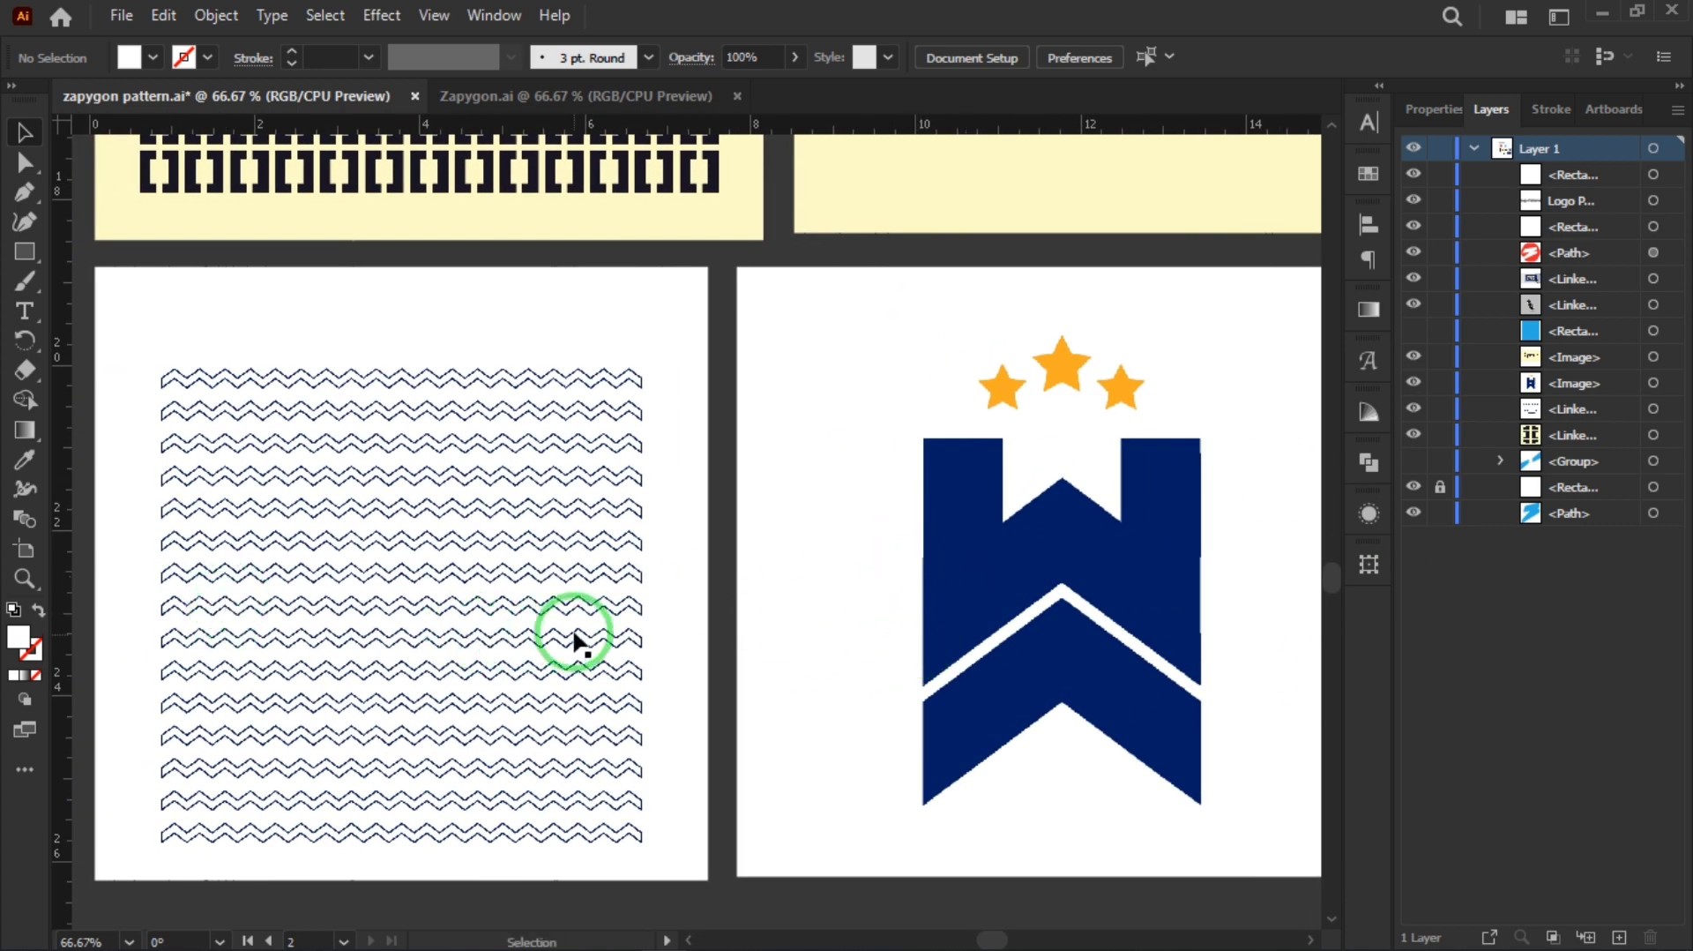
pyautogui.scroll(1, 333, 642)
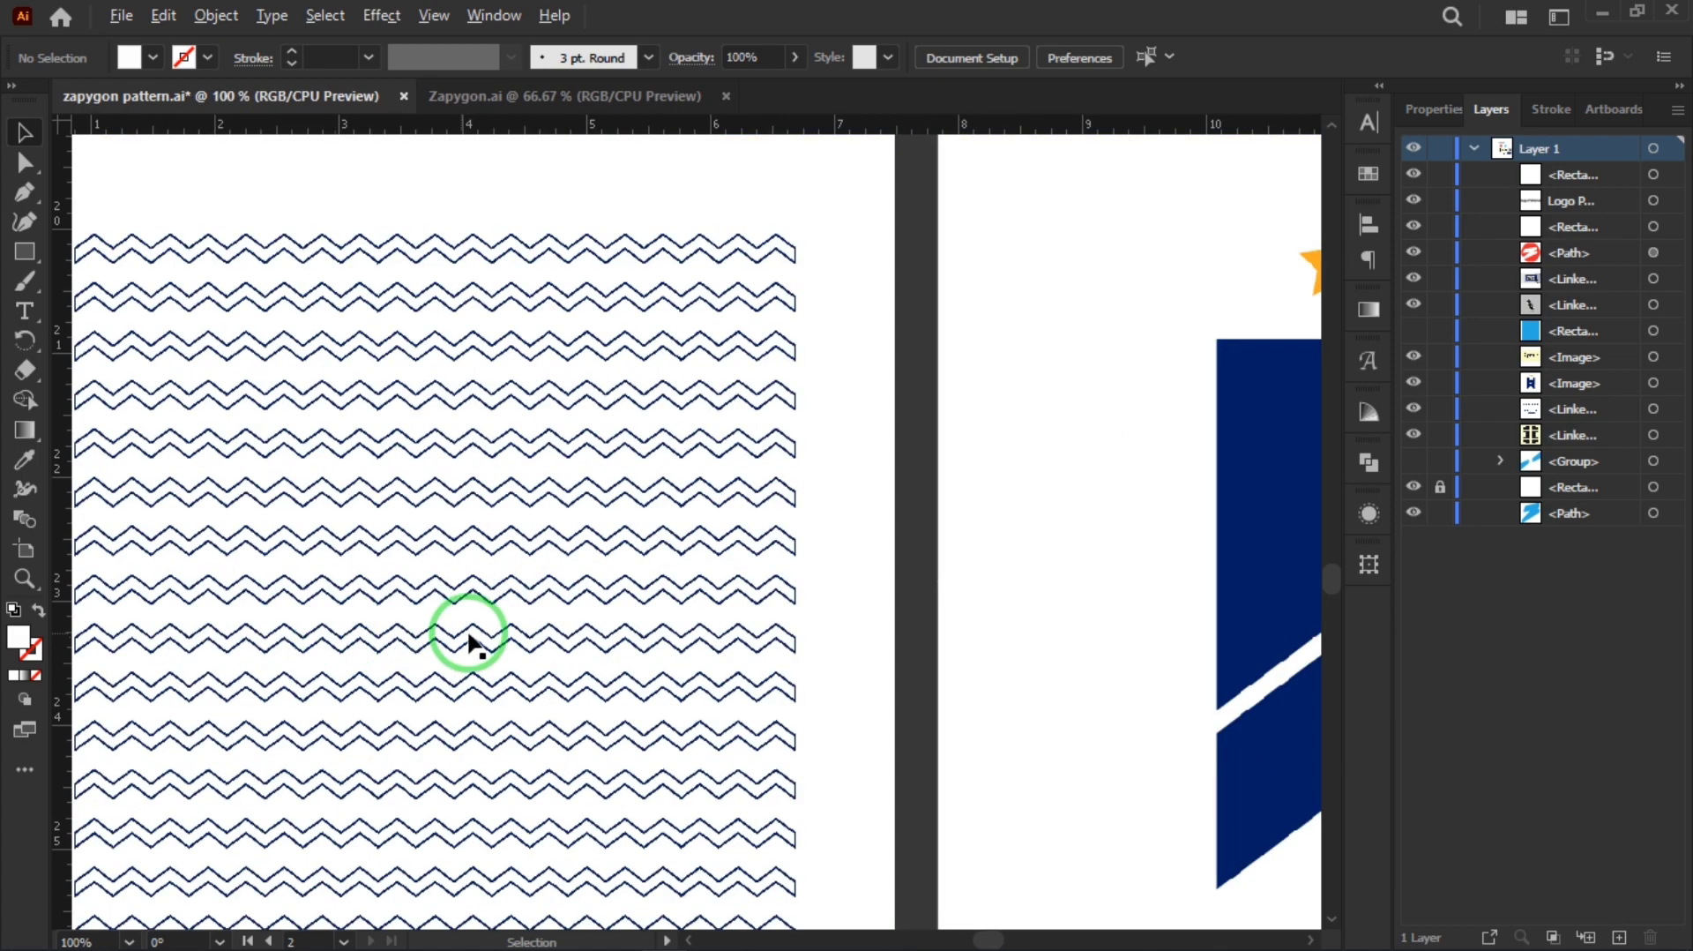
pyautogui.click(680, 565)
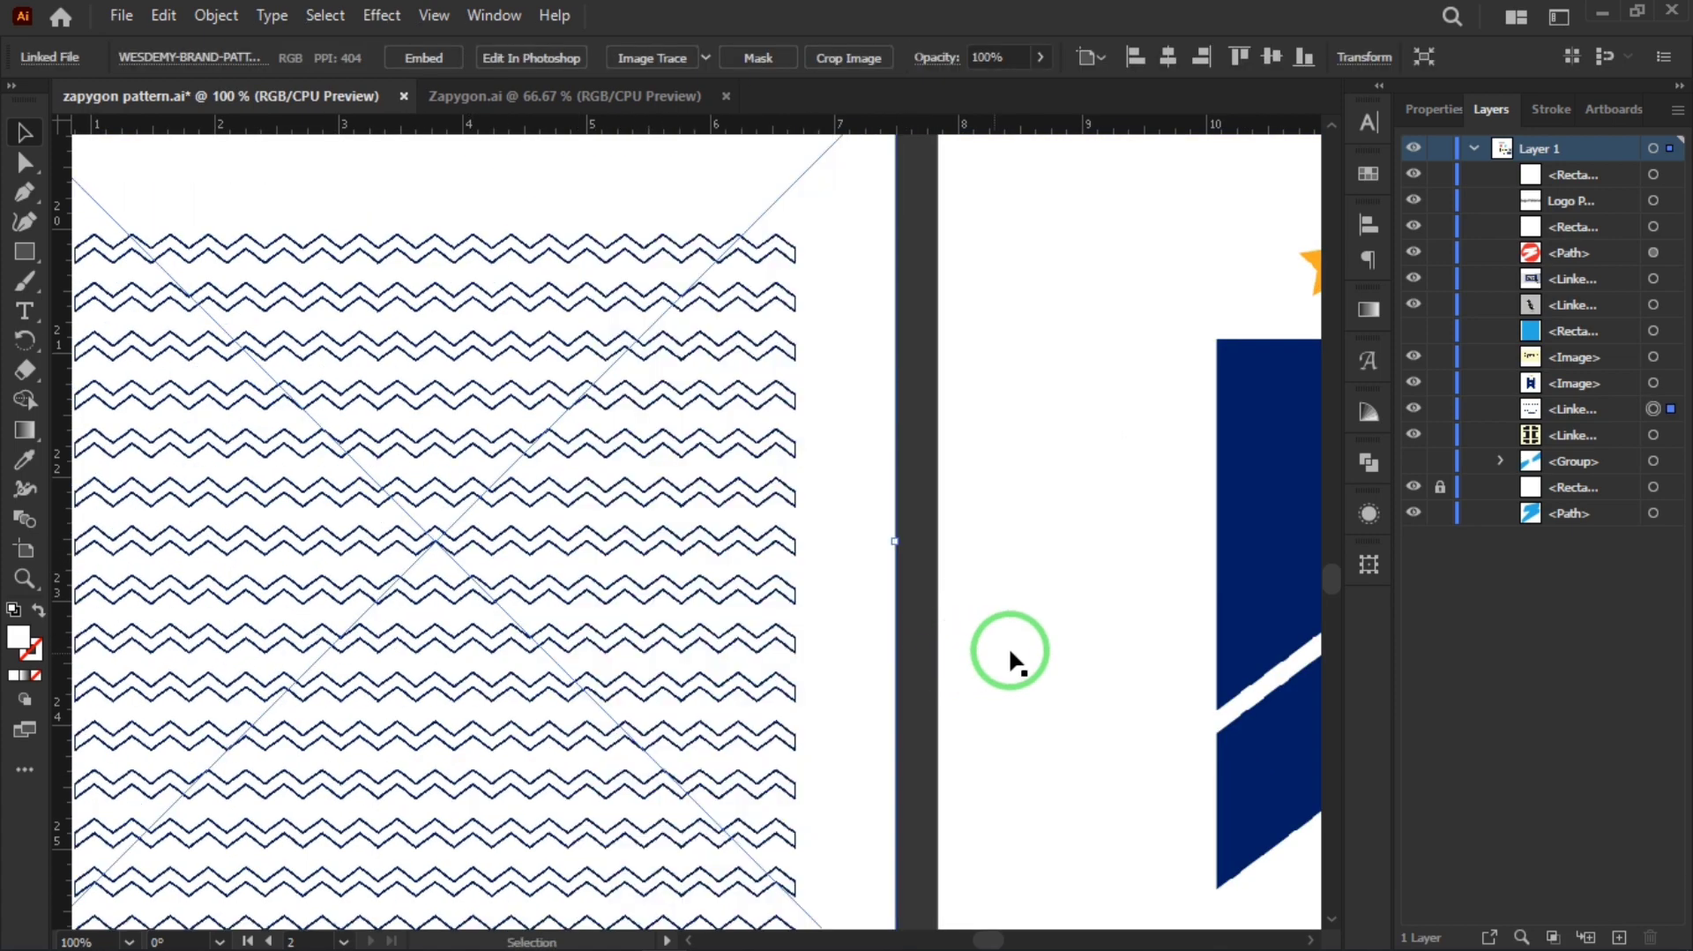
# - Compare the chevron shapes of the navy W-shaped logo with the zigzag line pattern
pyautogui.moveTo(1010, 650); pyautogui.dragTo(427, 468)
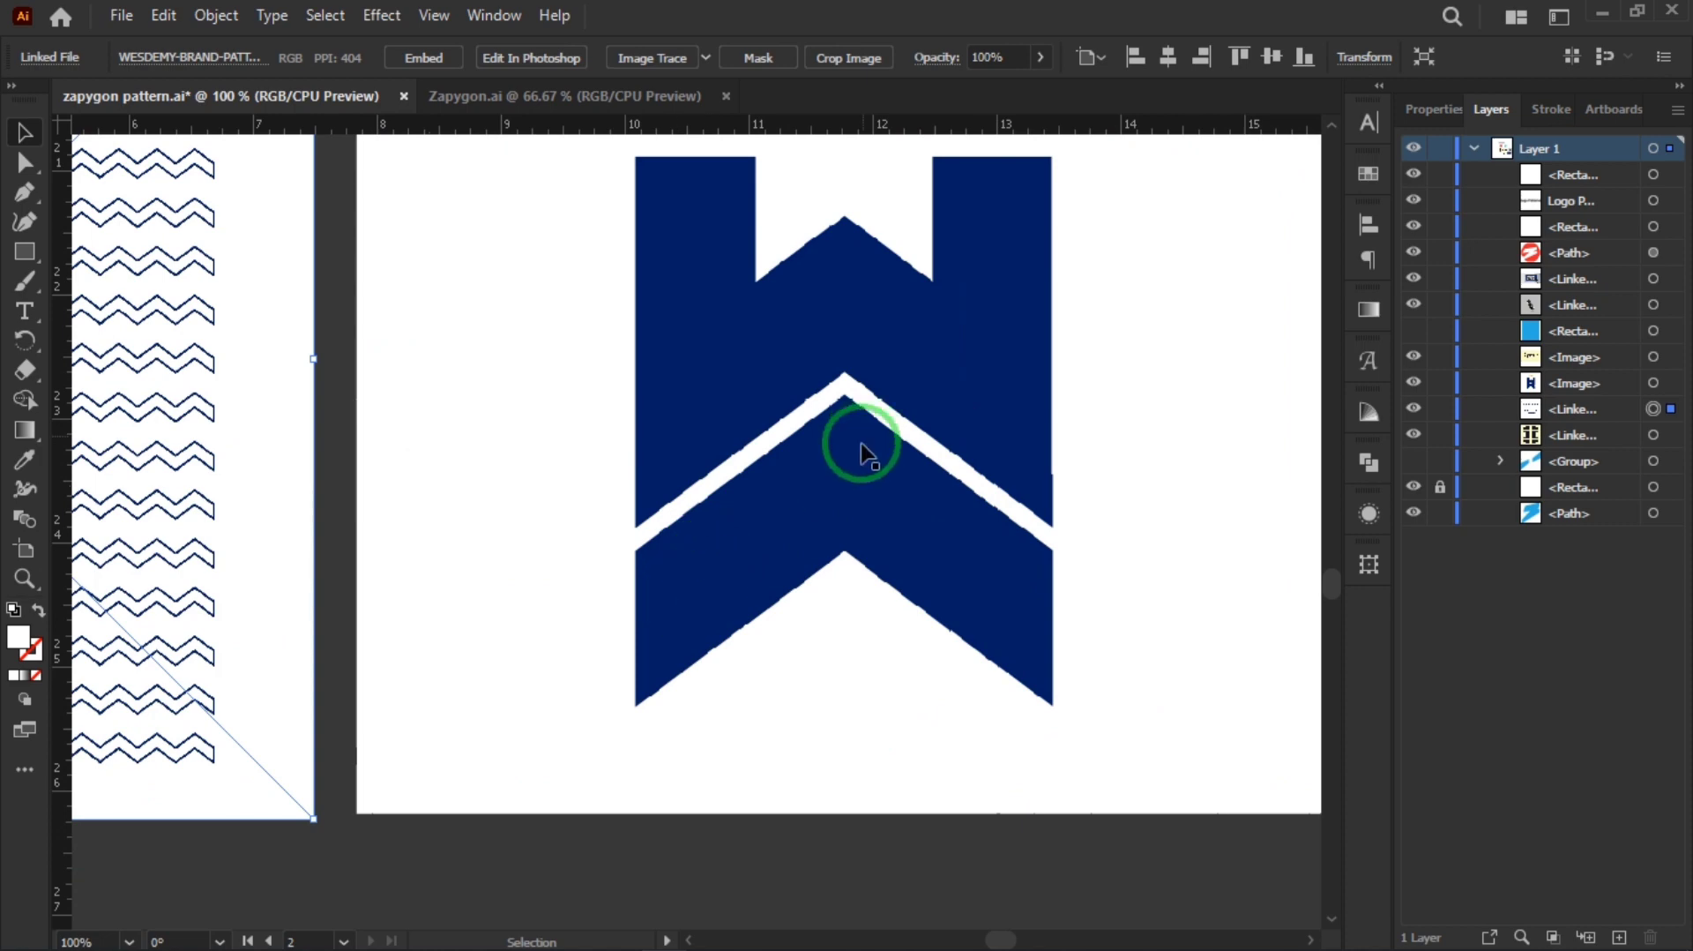
pyautogui.moveTo(291, 553); pyautogui.dragTo(745, 669)
pyautogui.moveTo(609, 587); pyautogui.dragTo(643, 593)
pyautogui.moveTo(326, 511); pyautogui.dragTo(722, 598)
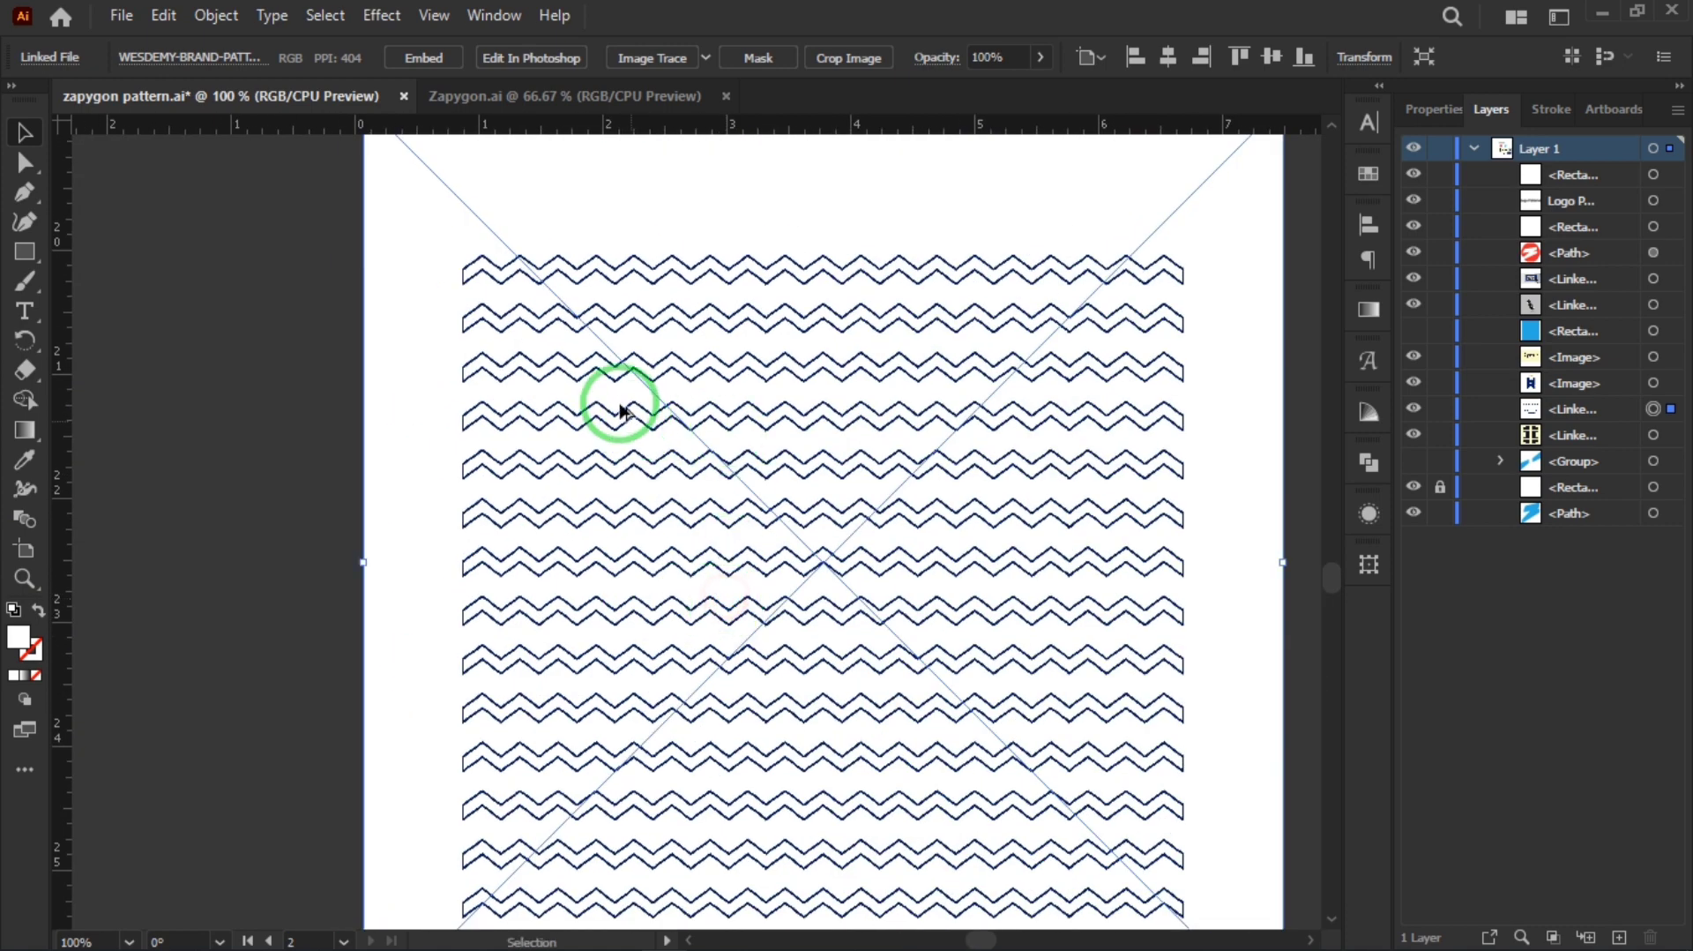
pyautogui.scroll(1, 616, 389)
pyautogui.scroll(-1, 1069, 432)
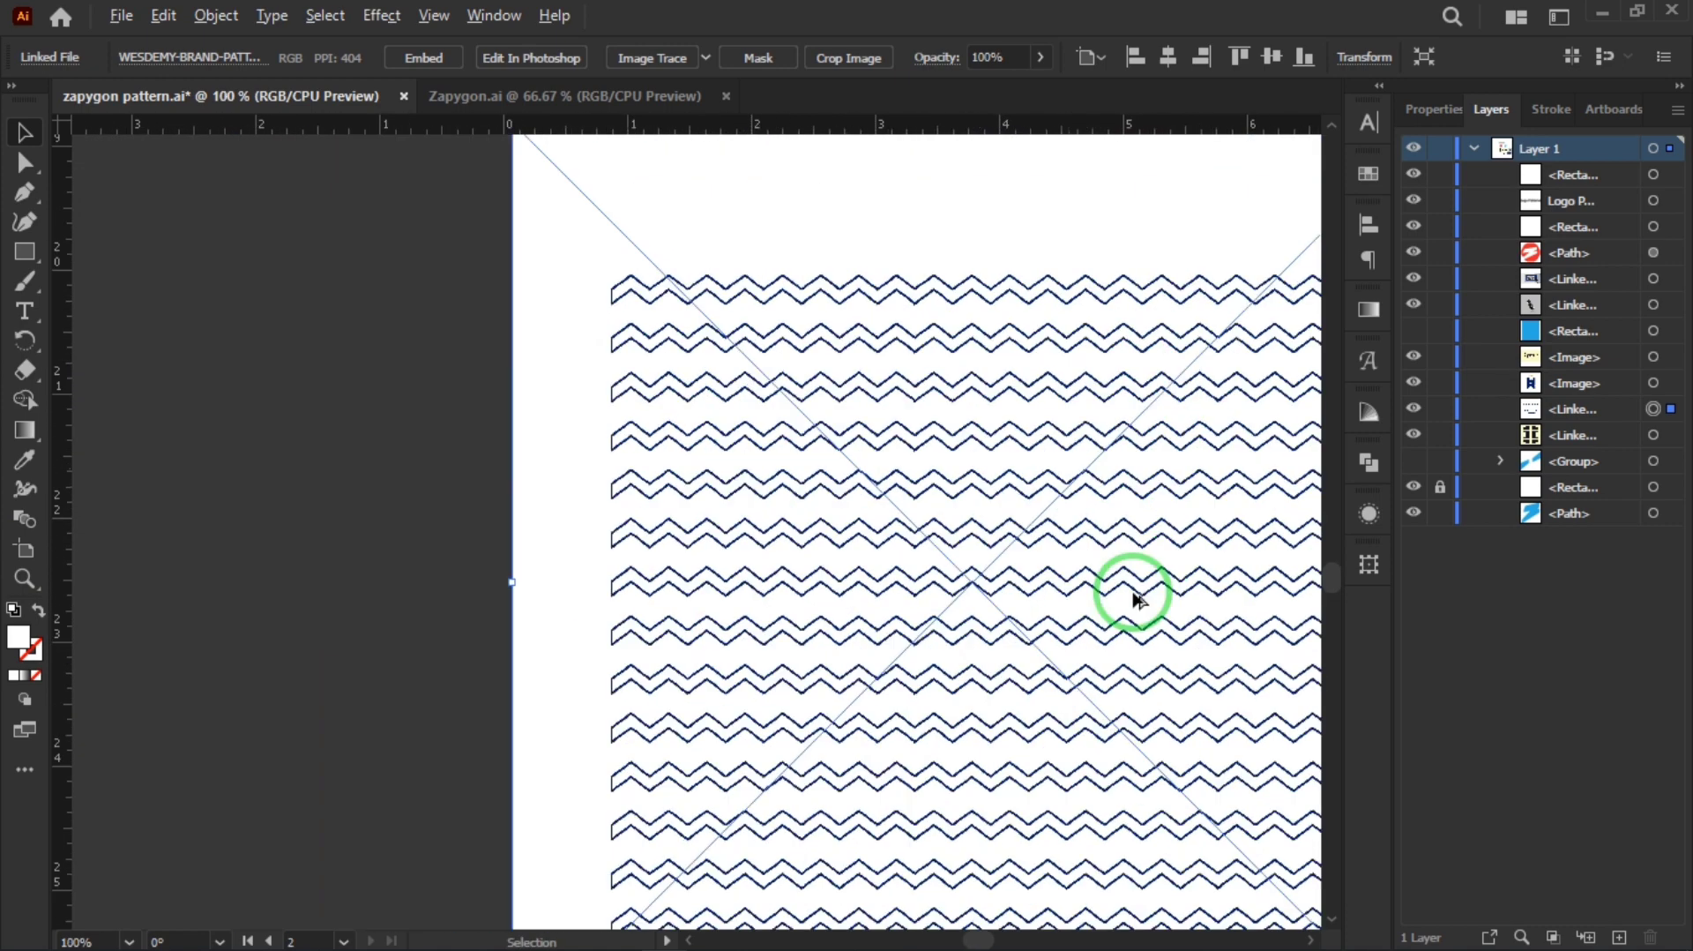
pyautogui.scroll(-1, 816, 578)
pyautogui.hscroll(5, 567, 503)
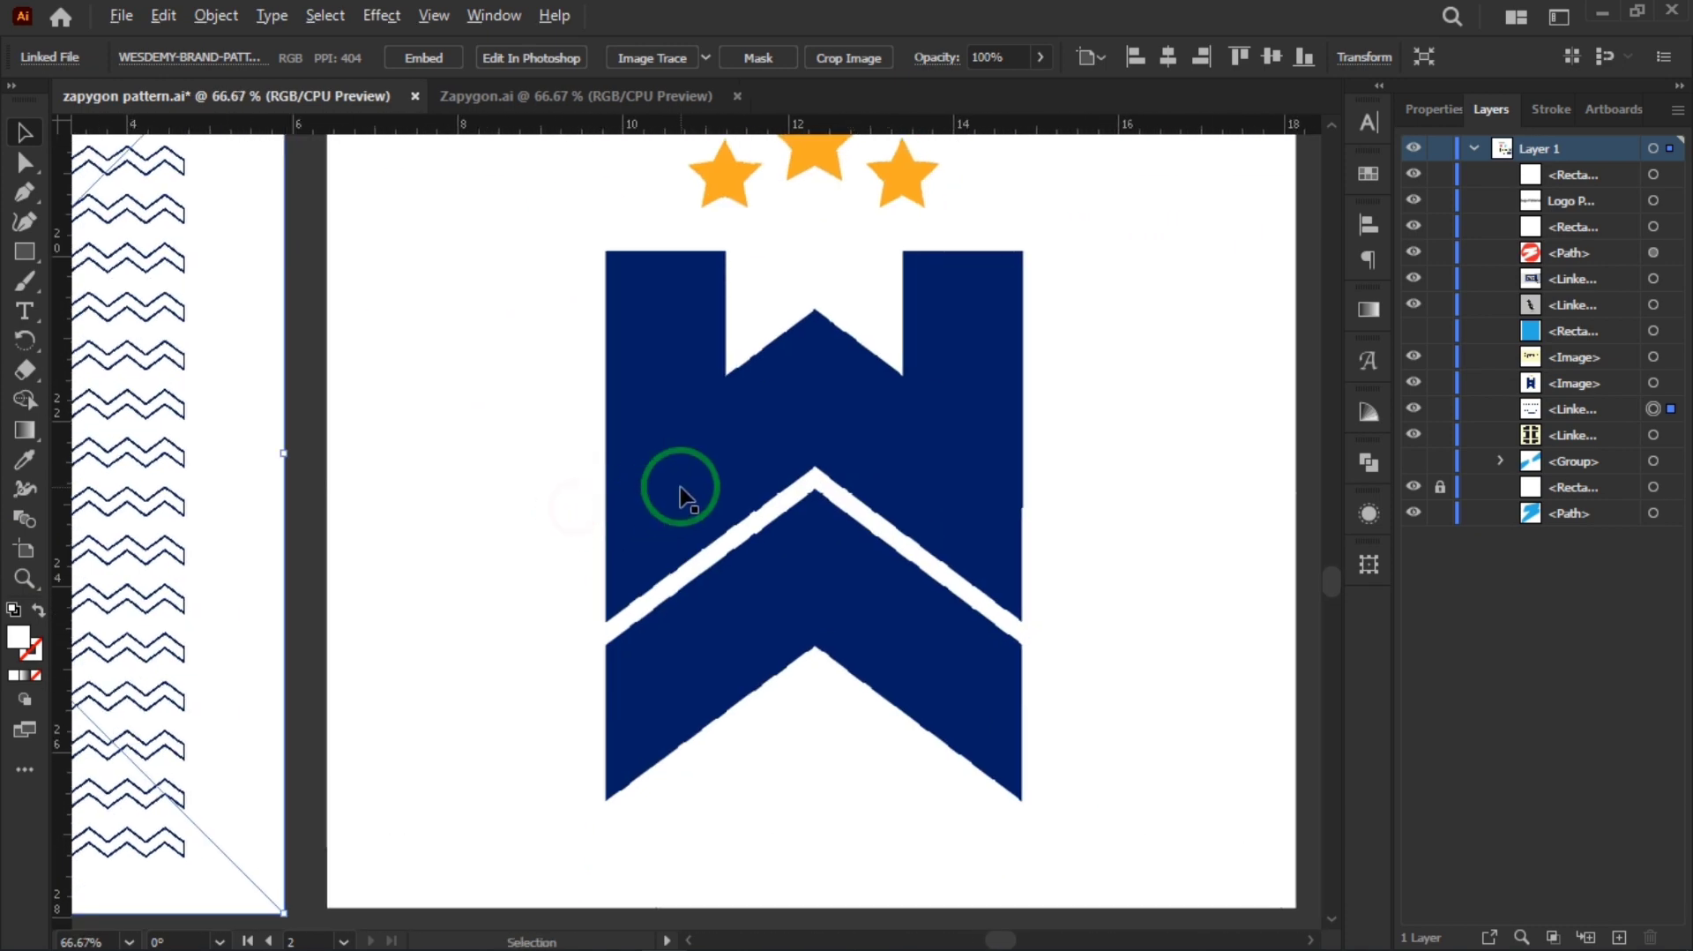
# - Inspect how the zigzag pattern is used in the background of the Meet Team Wesdemy billboard mockup
pyautogui.scroll(-2, 680, 495)
pyautogui.moveTo(1108, 541); pyautogui.dragTo(688, 568)
pyautogui.scroll(3, 786, 469)
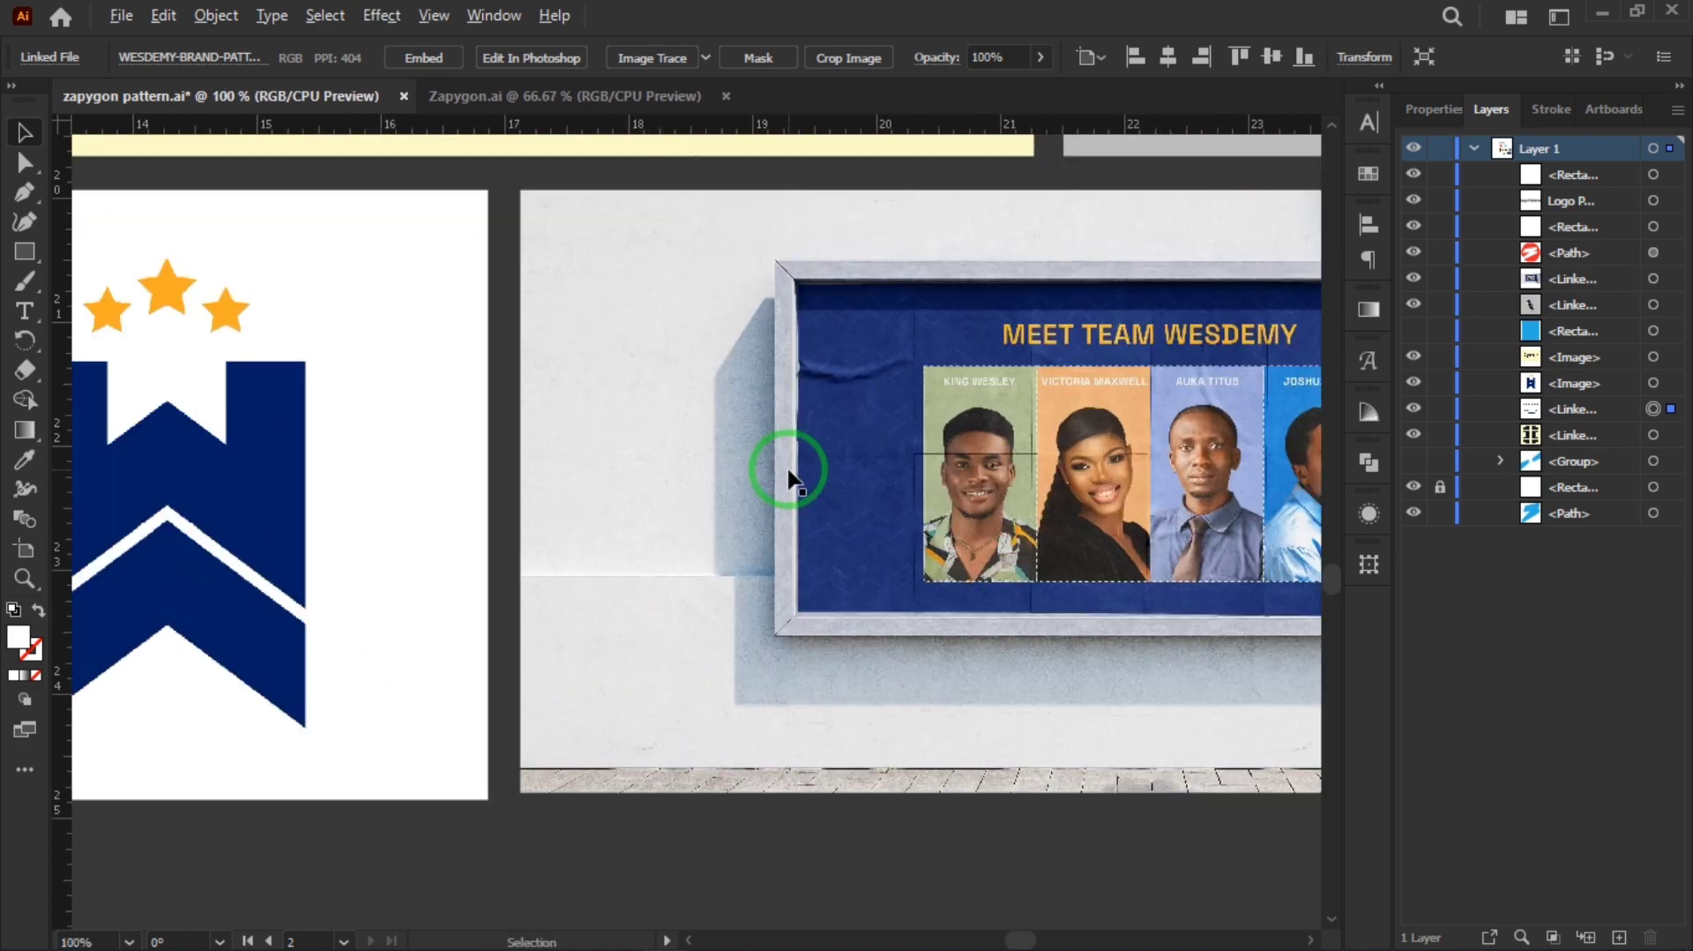
pyautogui.scroll(2, 788, 477)
pyautogui.moveTo(1112, 401); pyautogui.dragTo(643, 662)
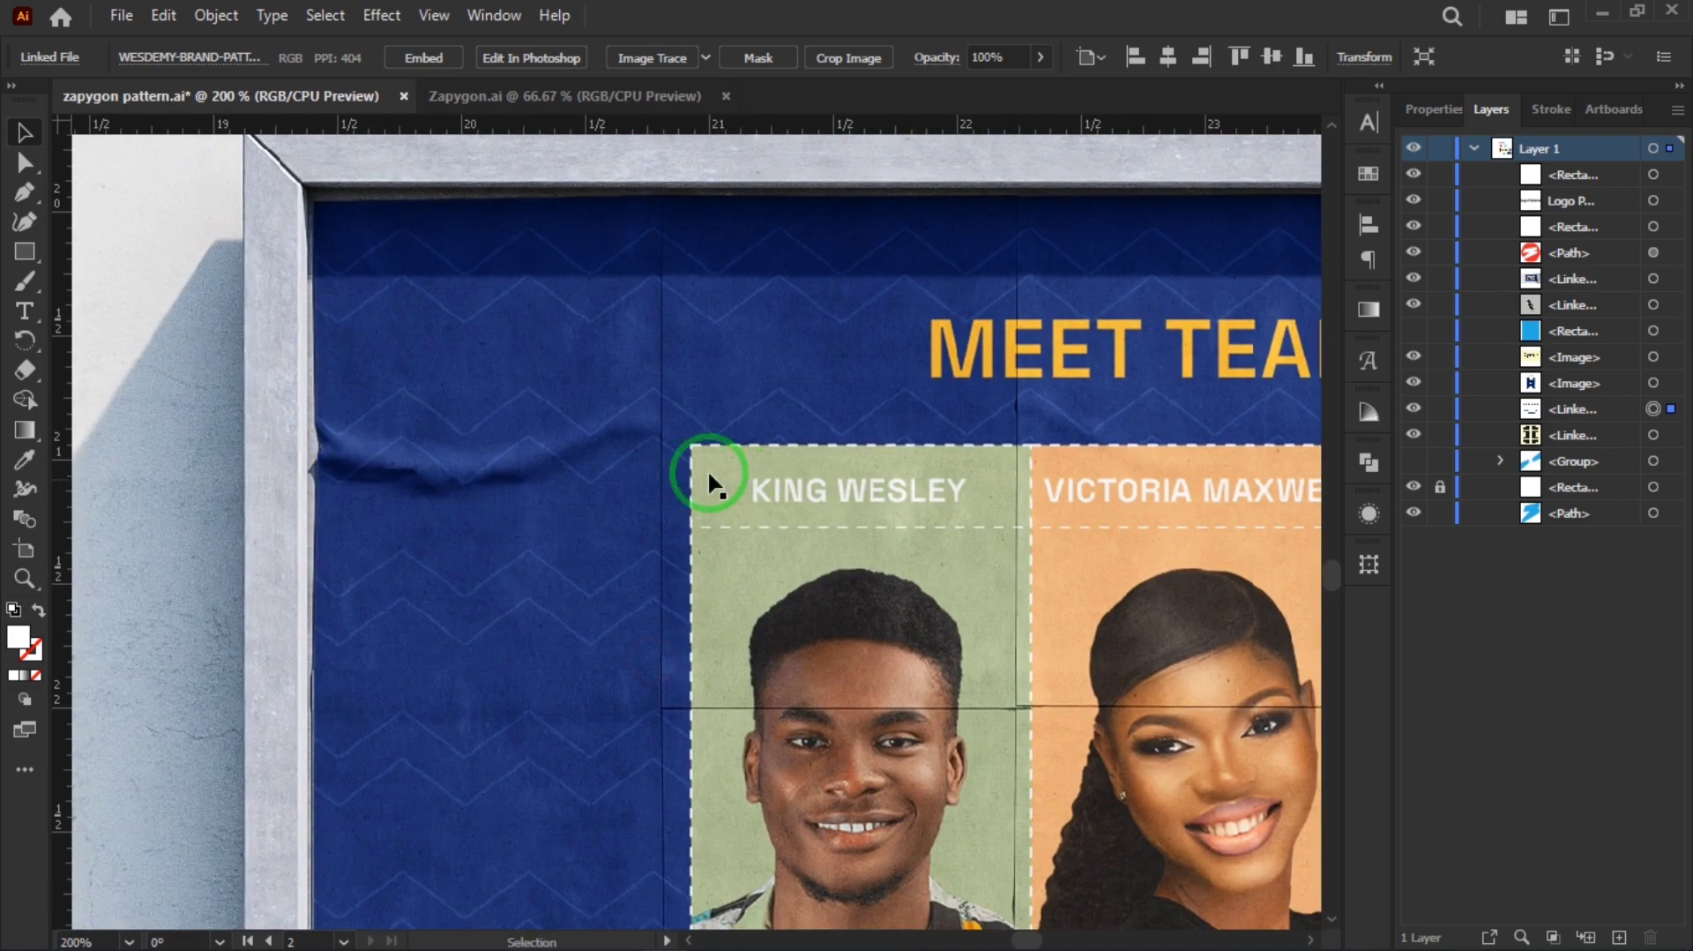
pyautogui.scroll(-1, 473, 558)
pyautogui.scroll(2, 473, 566)
pyautogui.scroll(-3, 473, 566)
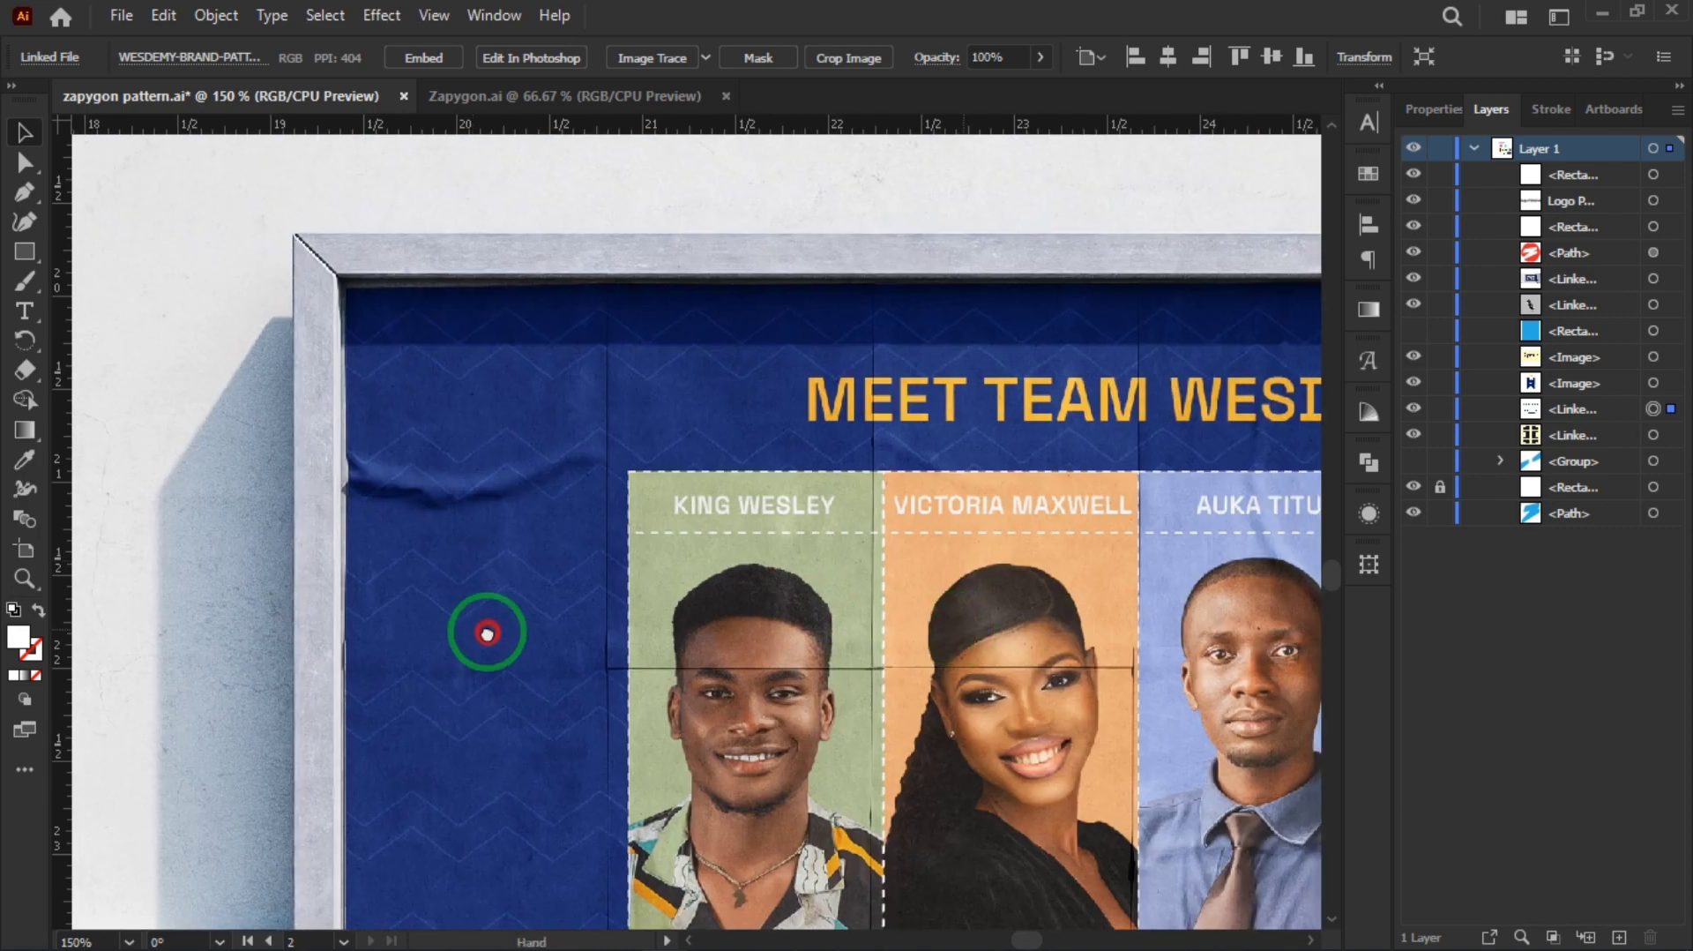
# - Examine how the zigzag lines run around the portraits and along both sides of the billboard mockup
pyautogui.hscroll(5, 487, 633)
pyautogui.moveTo(1085, 605); pyautogui.dragTo(718, 503)
pyautogui.scroll(1, 953, 351)
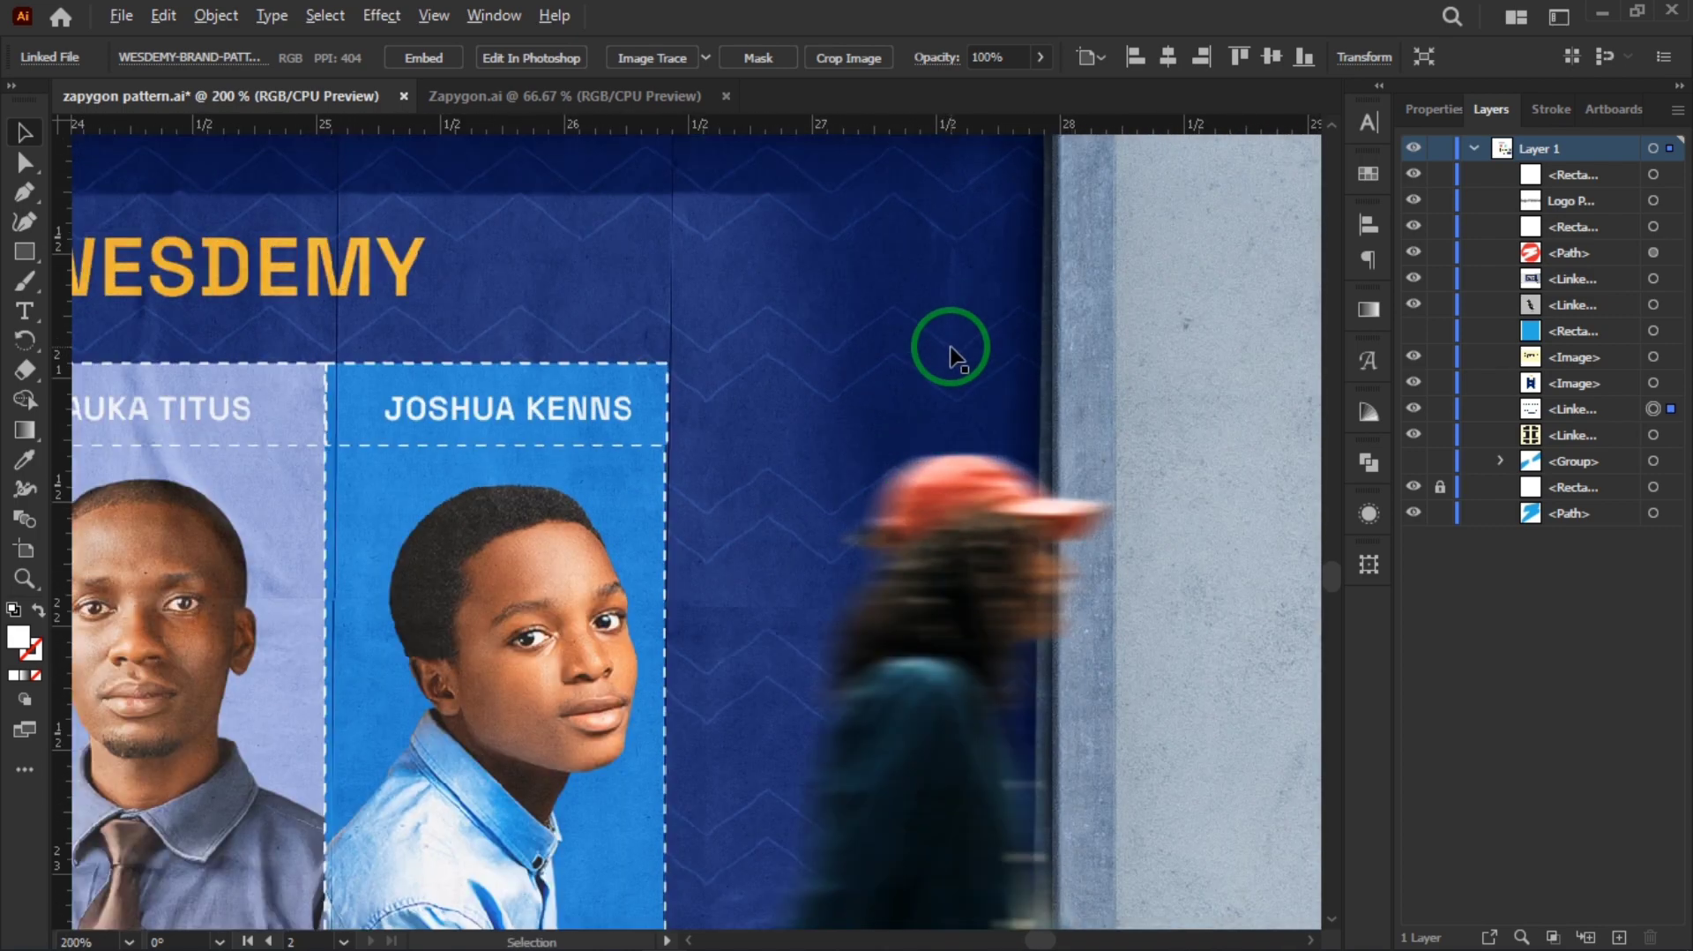
pyautogui.moveTo(585, 586); pyautogui.dragTo(885, 703)
pyautogui.moveTo(302, 620); pyautogui.dragTo(431, 661)
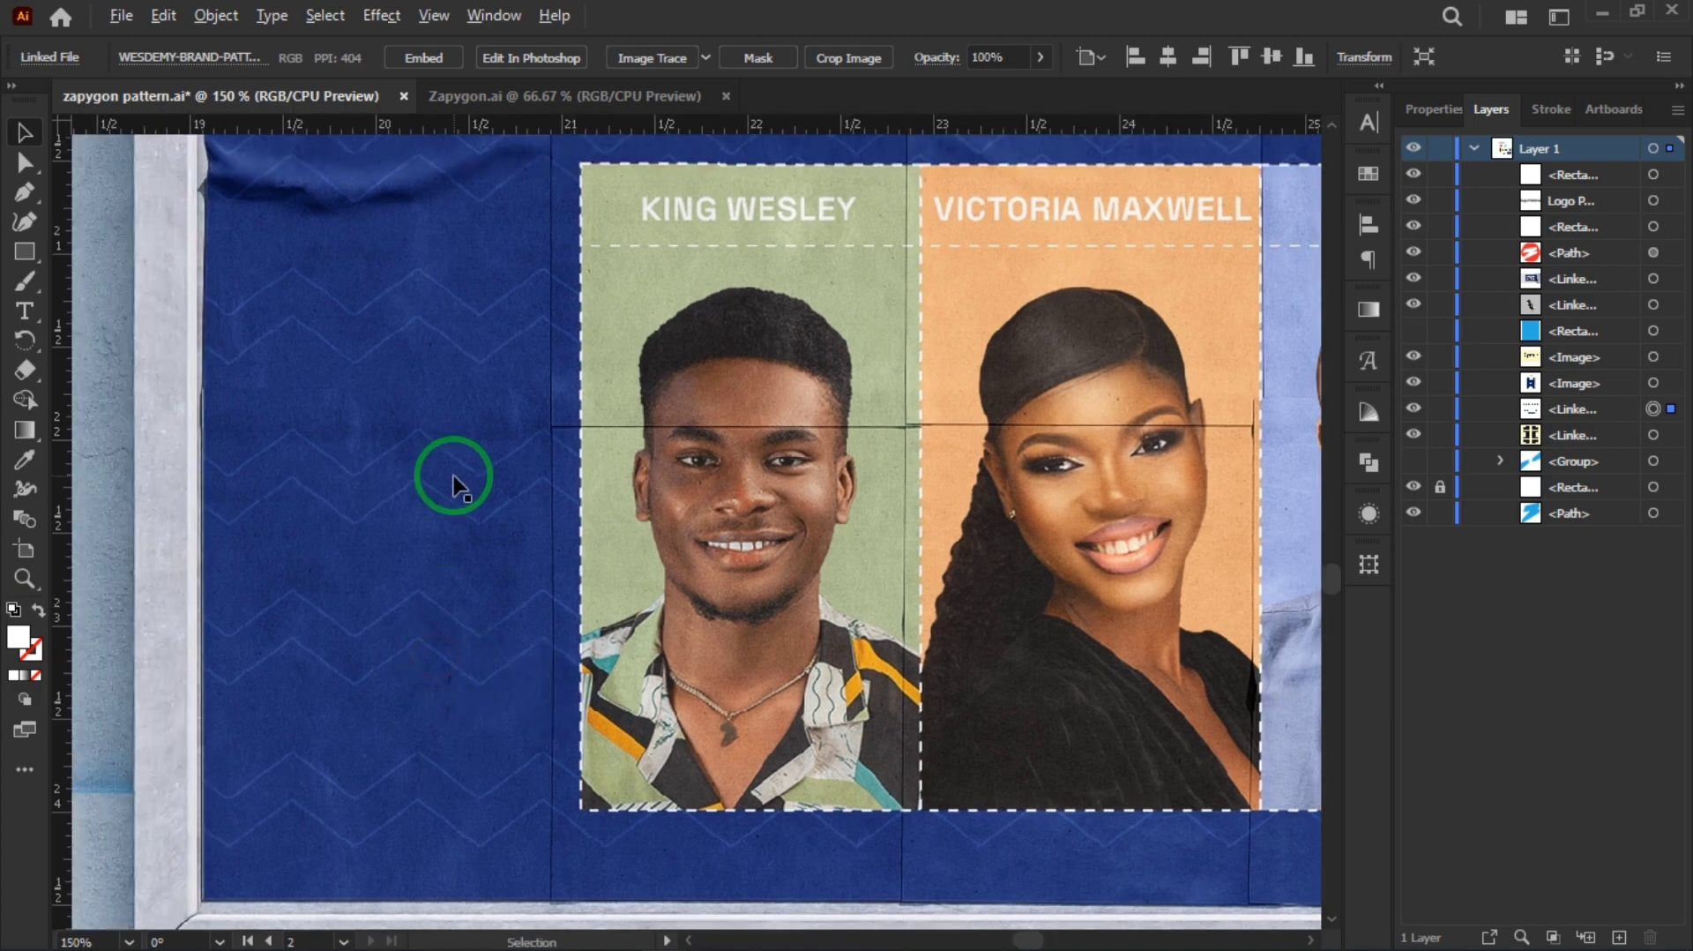
pyautogui.scroll(-3, 453, 483)
pyautogui.scroll(-2, 548, 474)
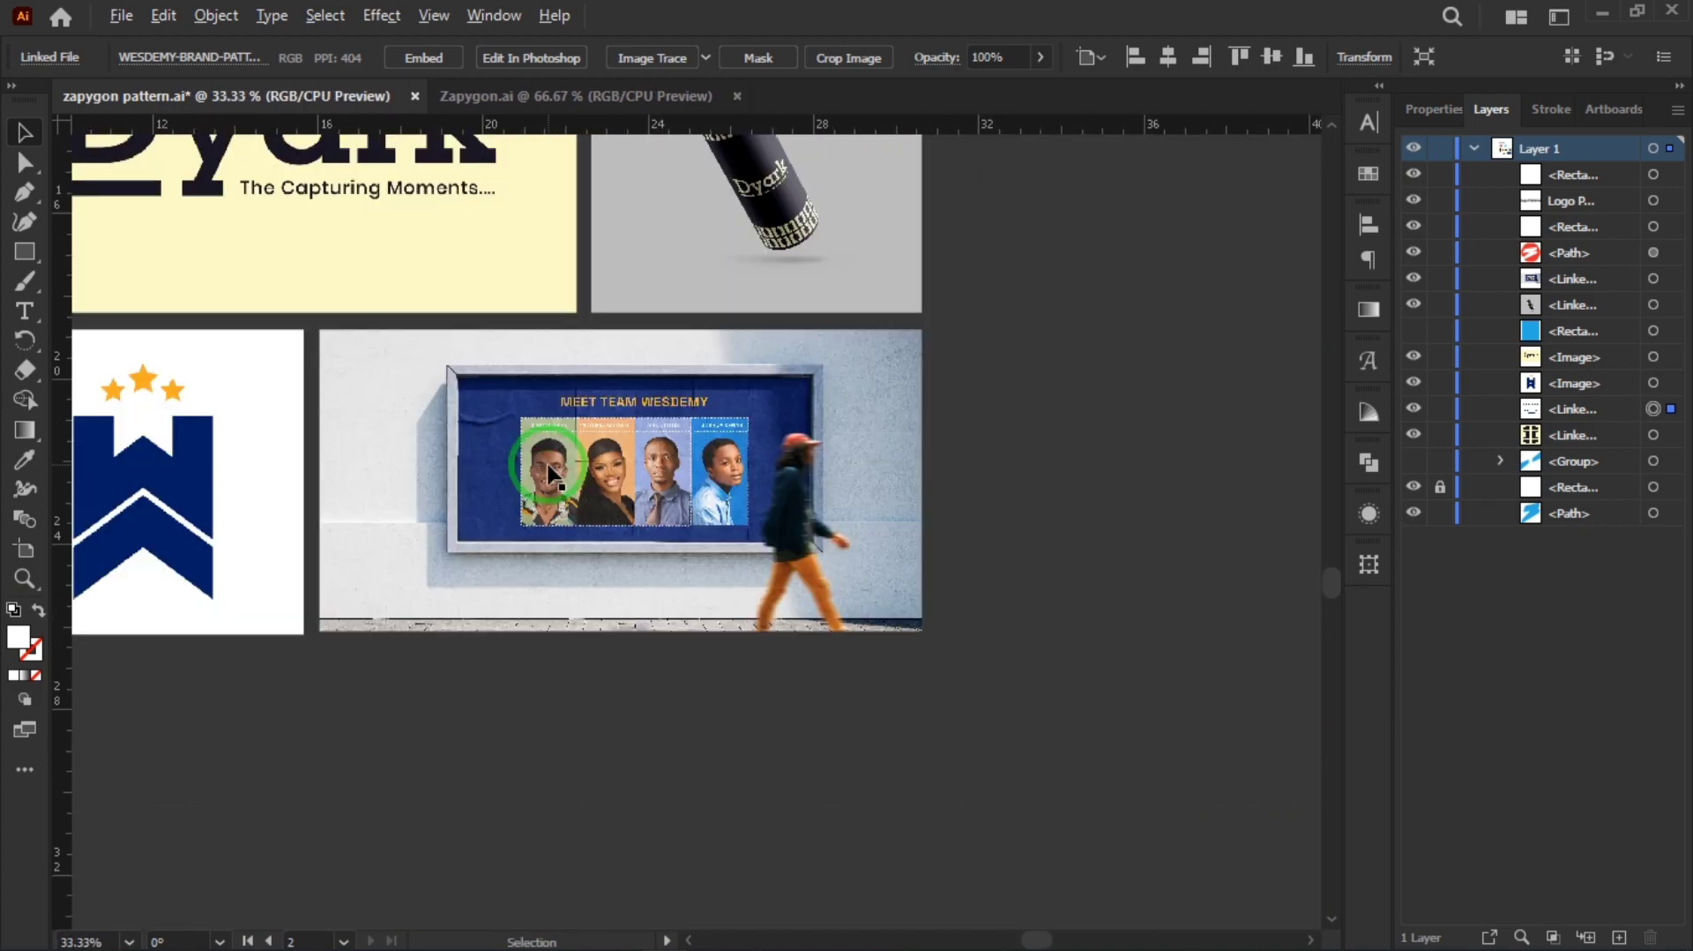
# - Deselect the linked zigzag pattern and compare the example pattern artboards with the red and blue Zapygon logo artboards
pyautogui.scroll(-1, 617, 626)
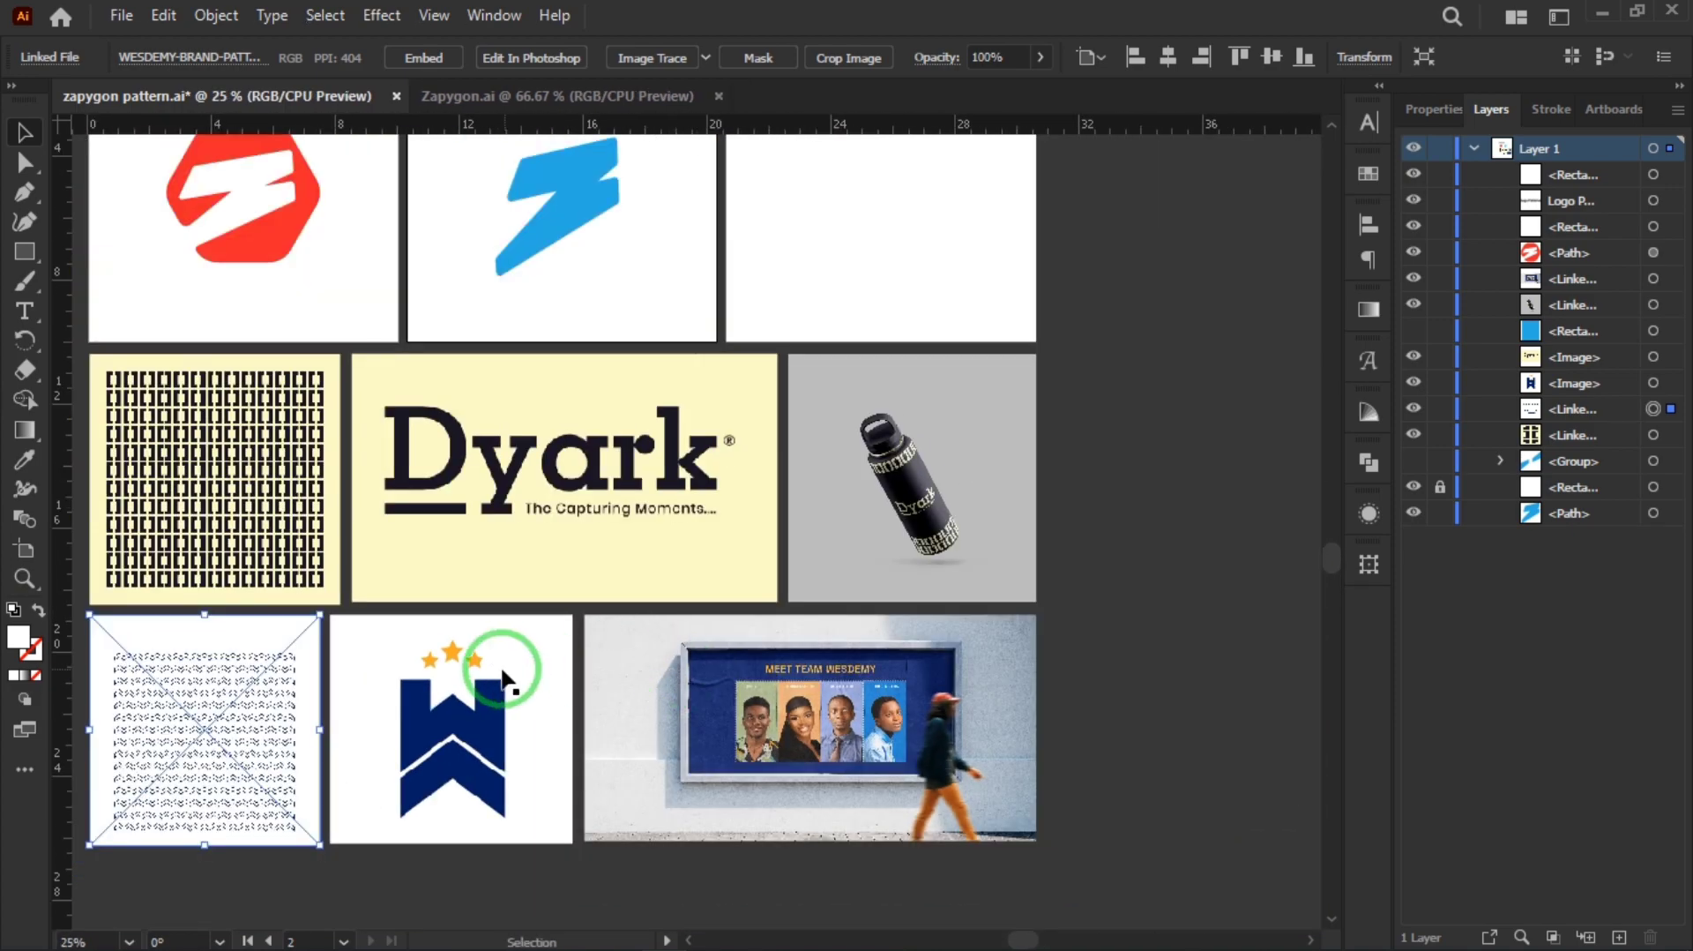
pyautogui.moveTo(502, 679); pyautogui.dragTo(594, 632)
pyautogui.click(1216, 650)
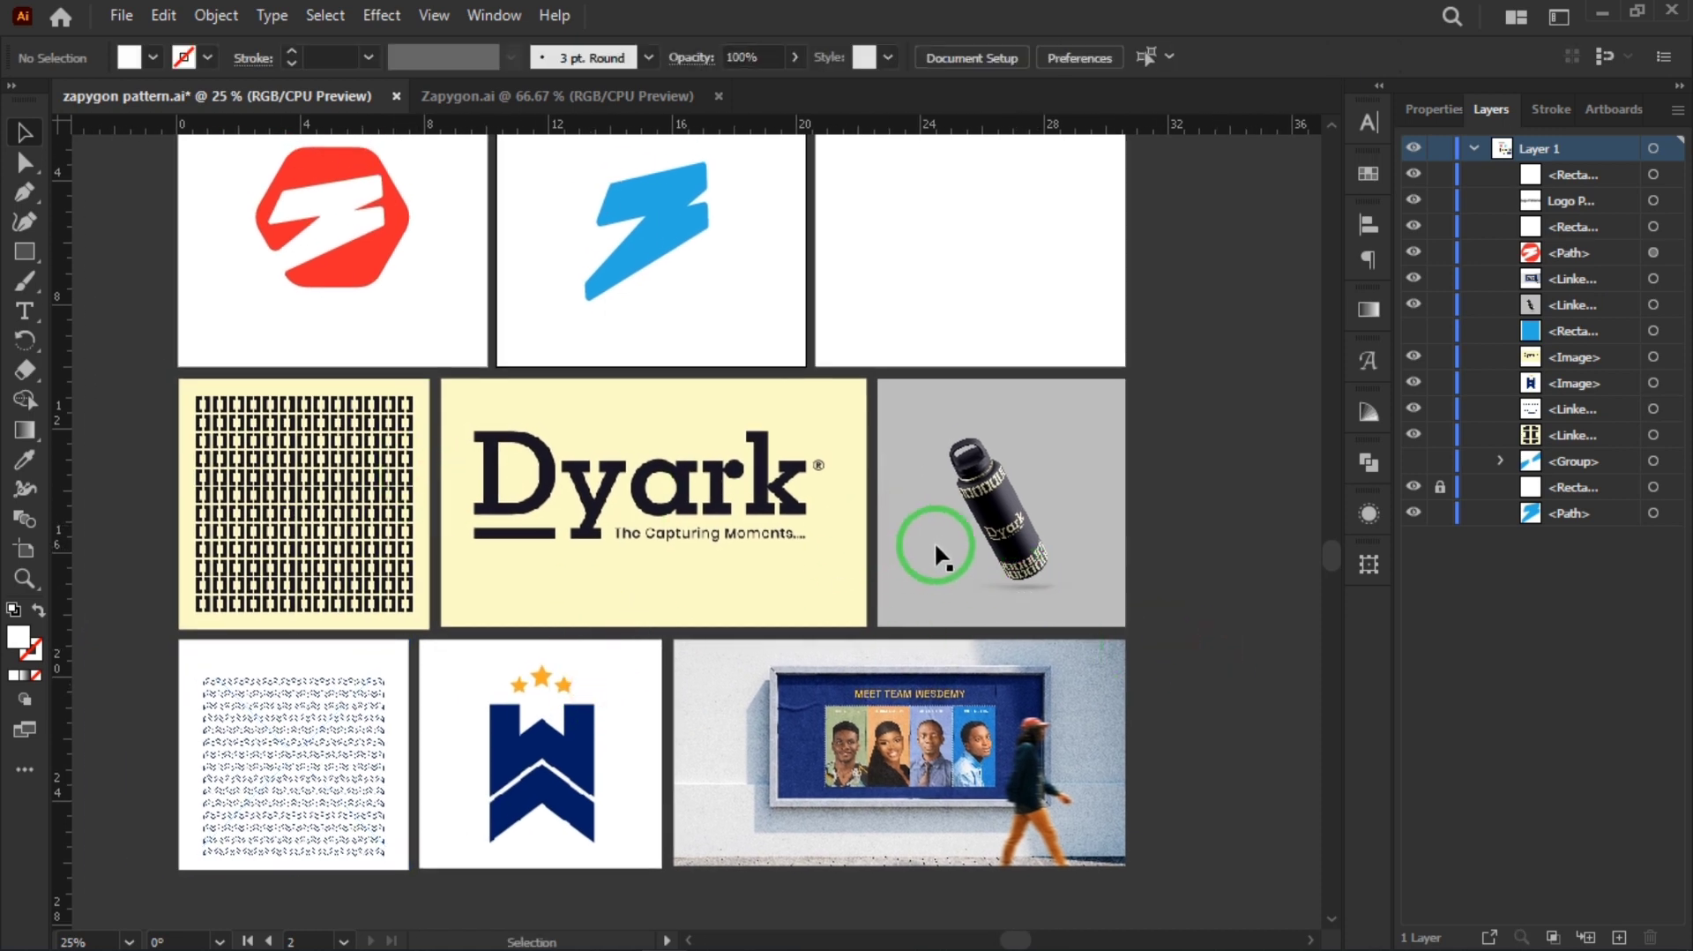
pyautogui.moveTo(726, 352); pyautogui.dragTo(765, 659)
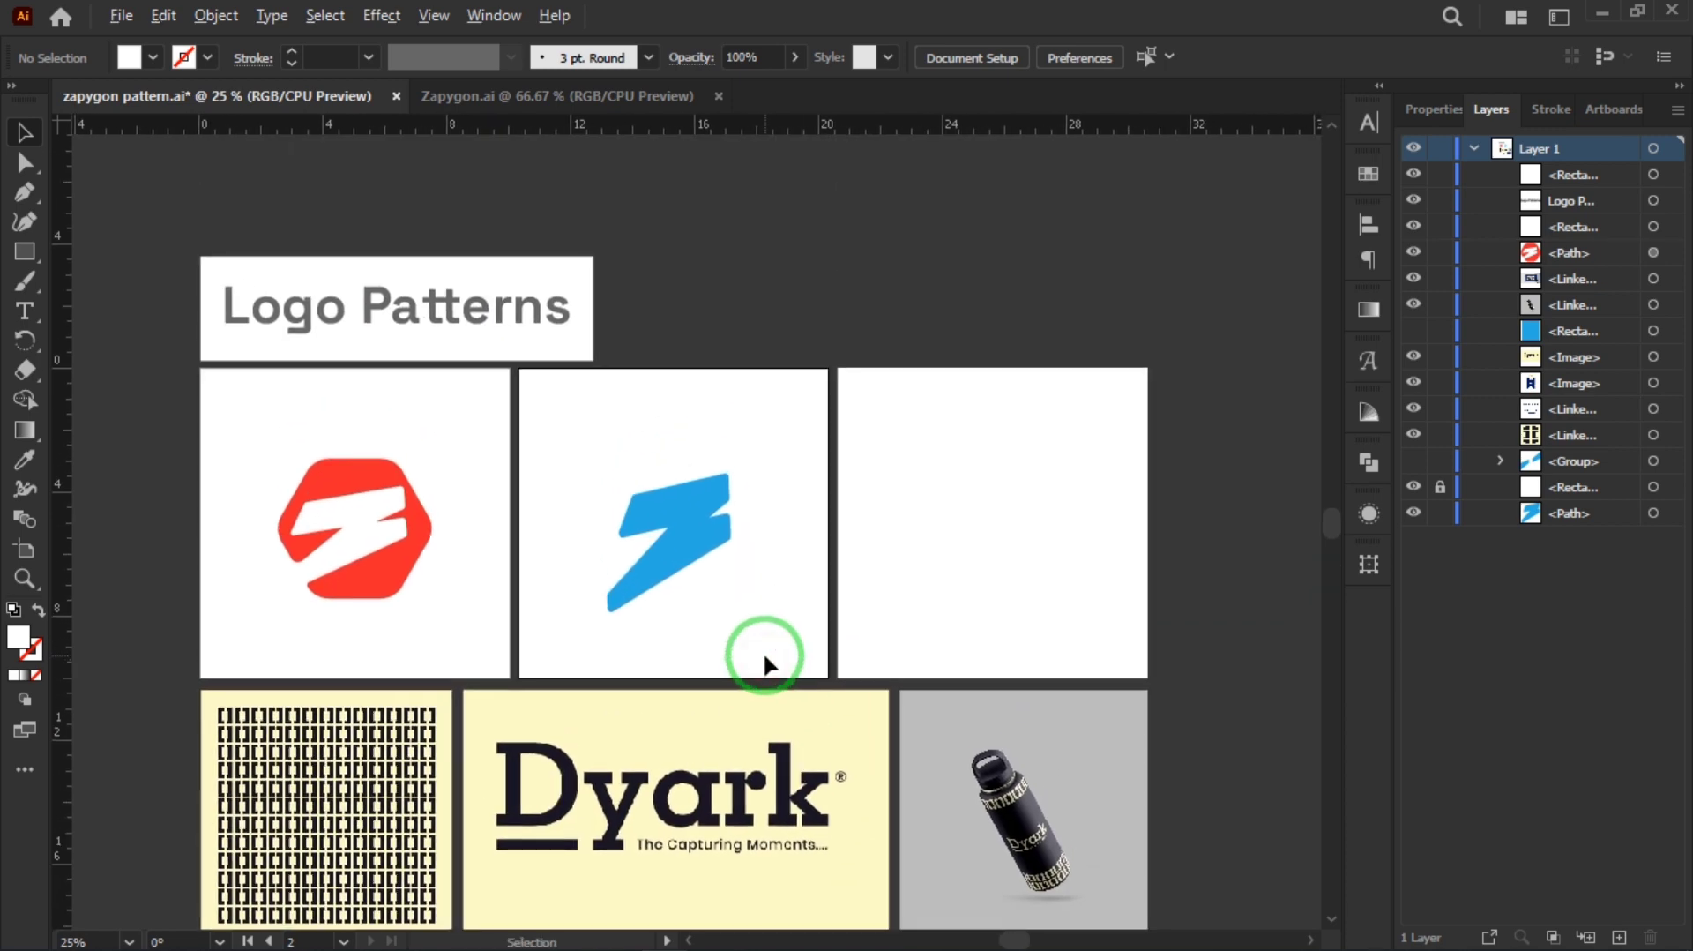
pyautogui.scroll(1, 764, 659)
pyautogui.moveTo(756, 660); pyautogui.dragTo(768, 653)
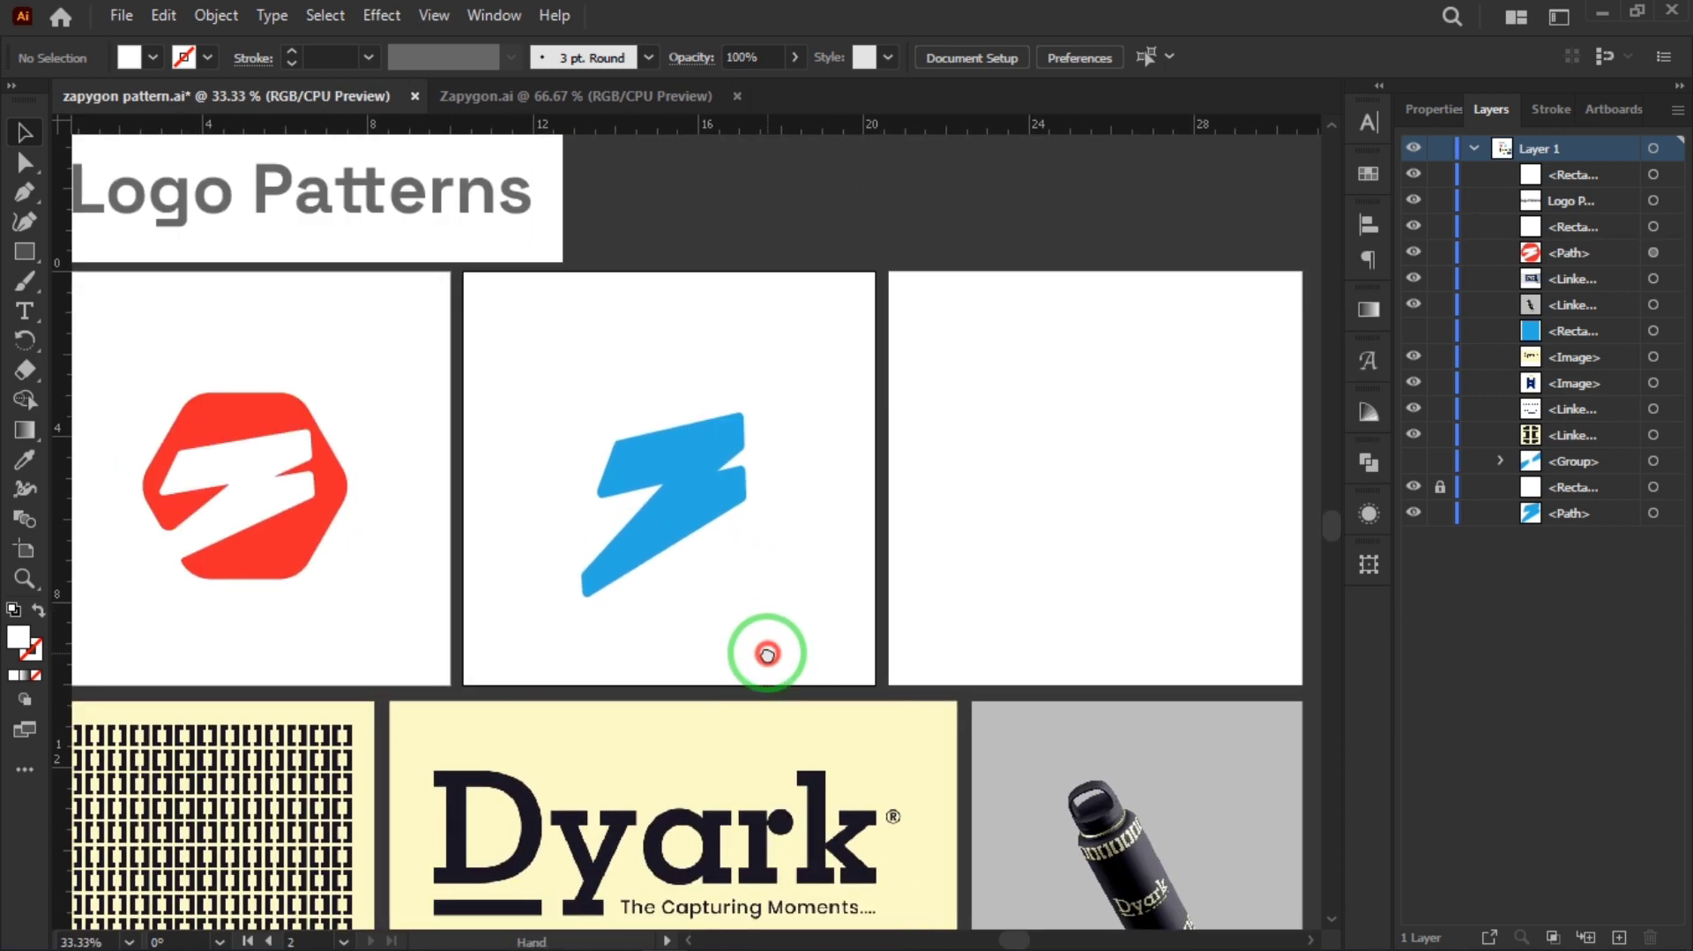
pyautogui.scroll(-1, 839, 570)
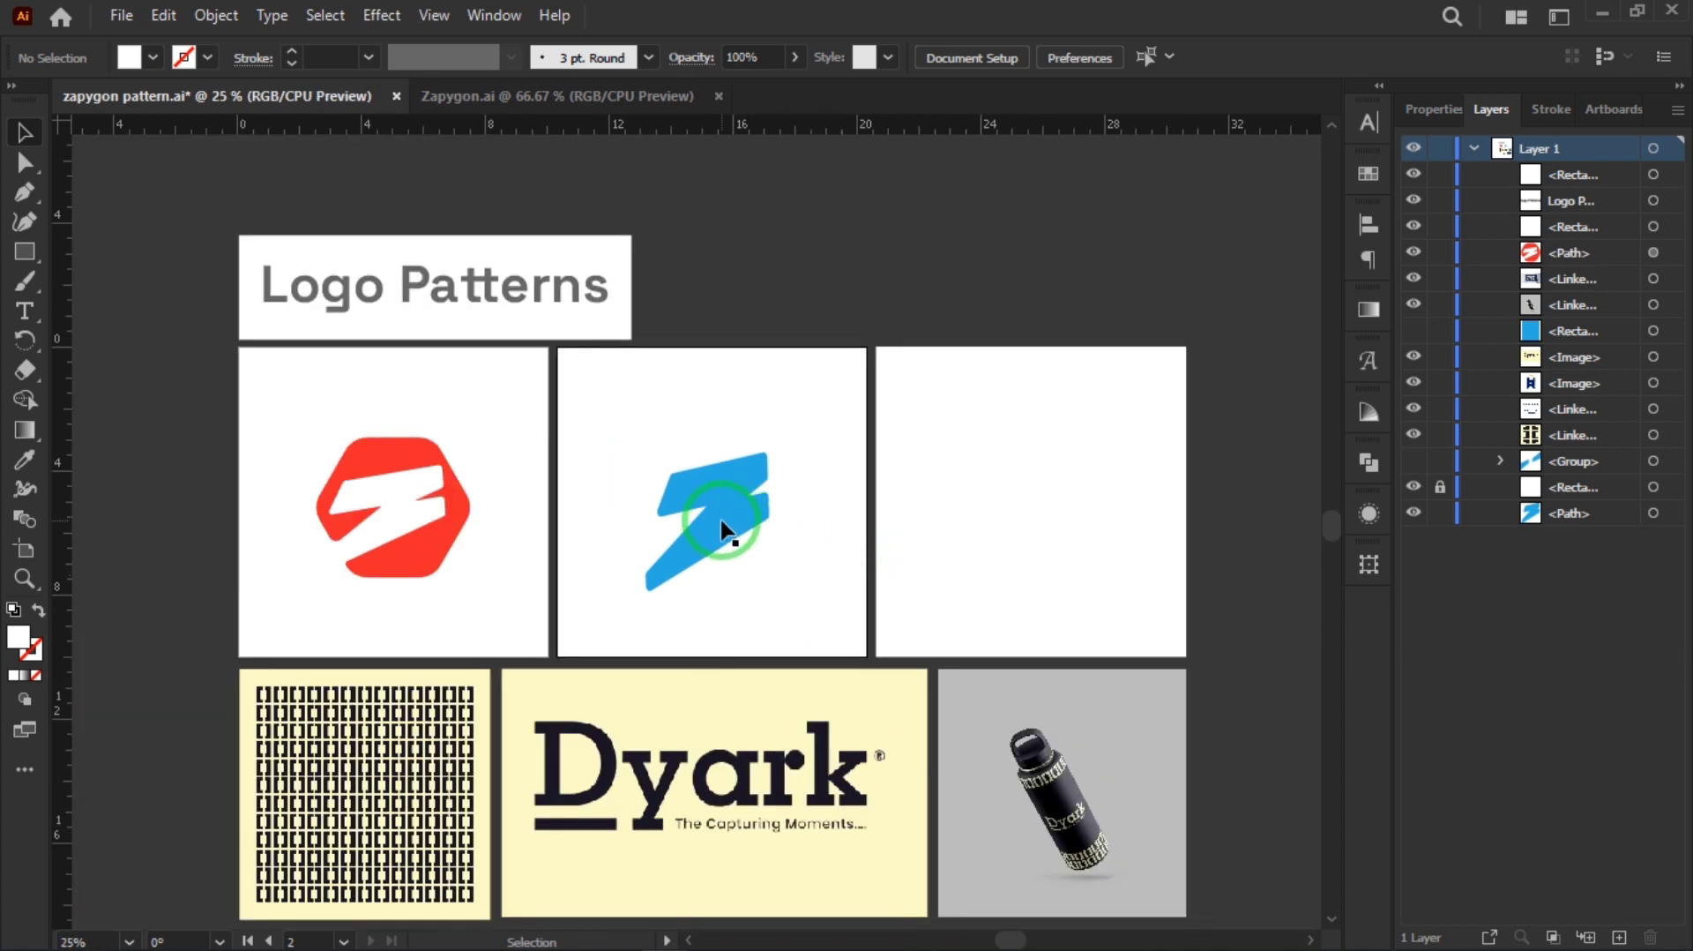
# - Move the blue Zapygon mark slightly upward on the middle artboard and deselect it
pyautogui.scroll(2, 721, 529)
pyautogui.scroll(1, 722, 529)
pyautogui.moveTo(746, 685); pyautogui.dragTo(746, 599)
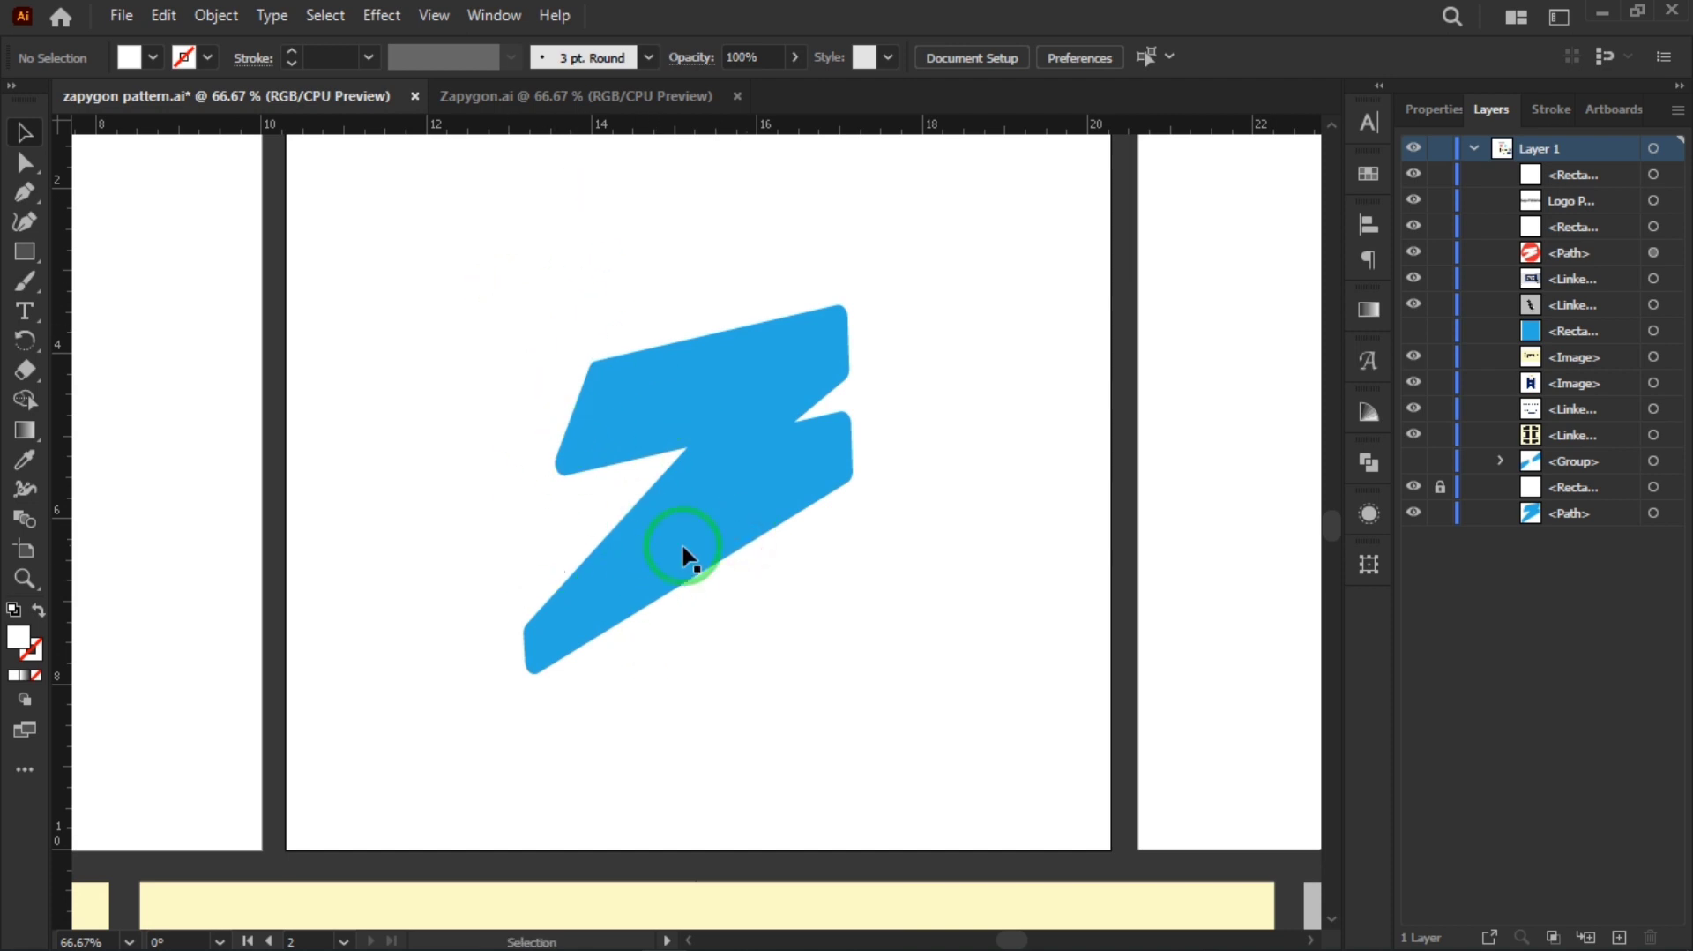
pyautogui.click(678, 426)
pyautogui.moveTo(679, 426); pyautogui.dragTo(678, 367)
pyautogui.click(899, 465)
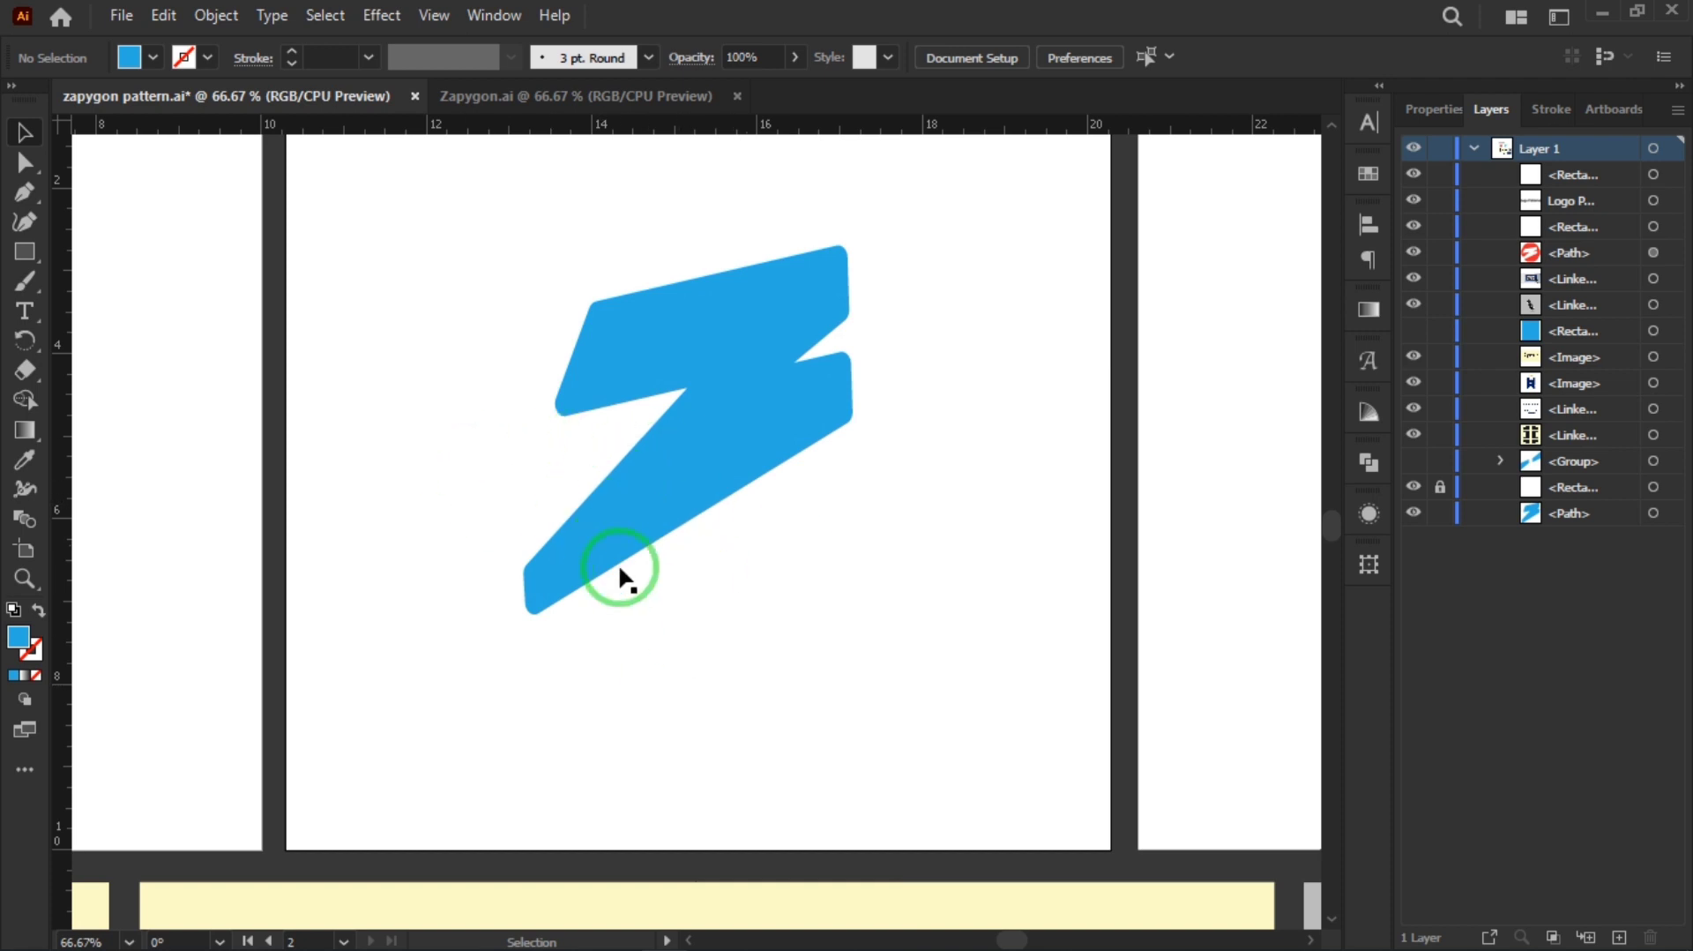
pyautogui.click(809, 621)
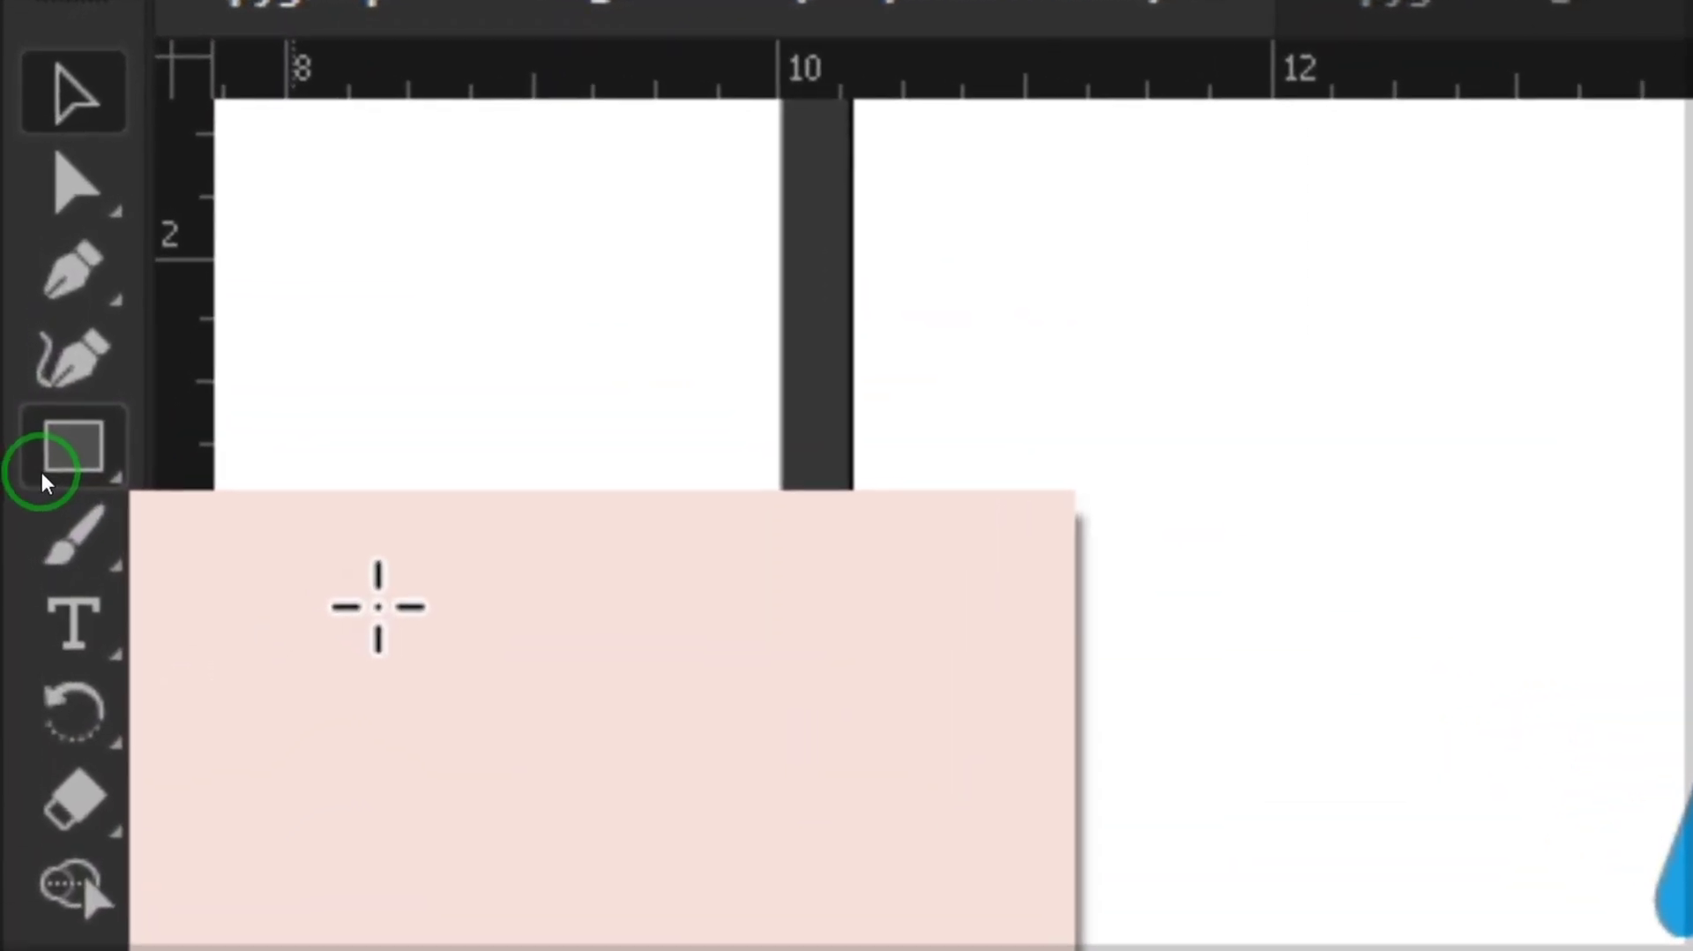
# - Set up the Rectangle tool with no fill and a mid-grey stroke
pyautogui.moveTo(40, 472); pyautogui.dragTo(427, 473)
pyautogui.click(459, 161)
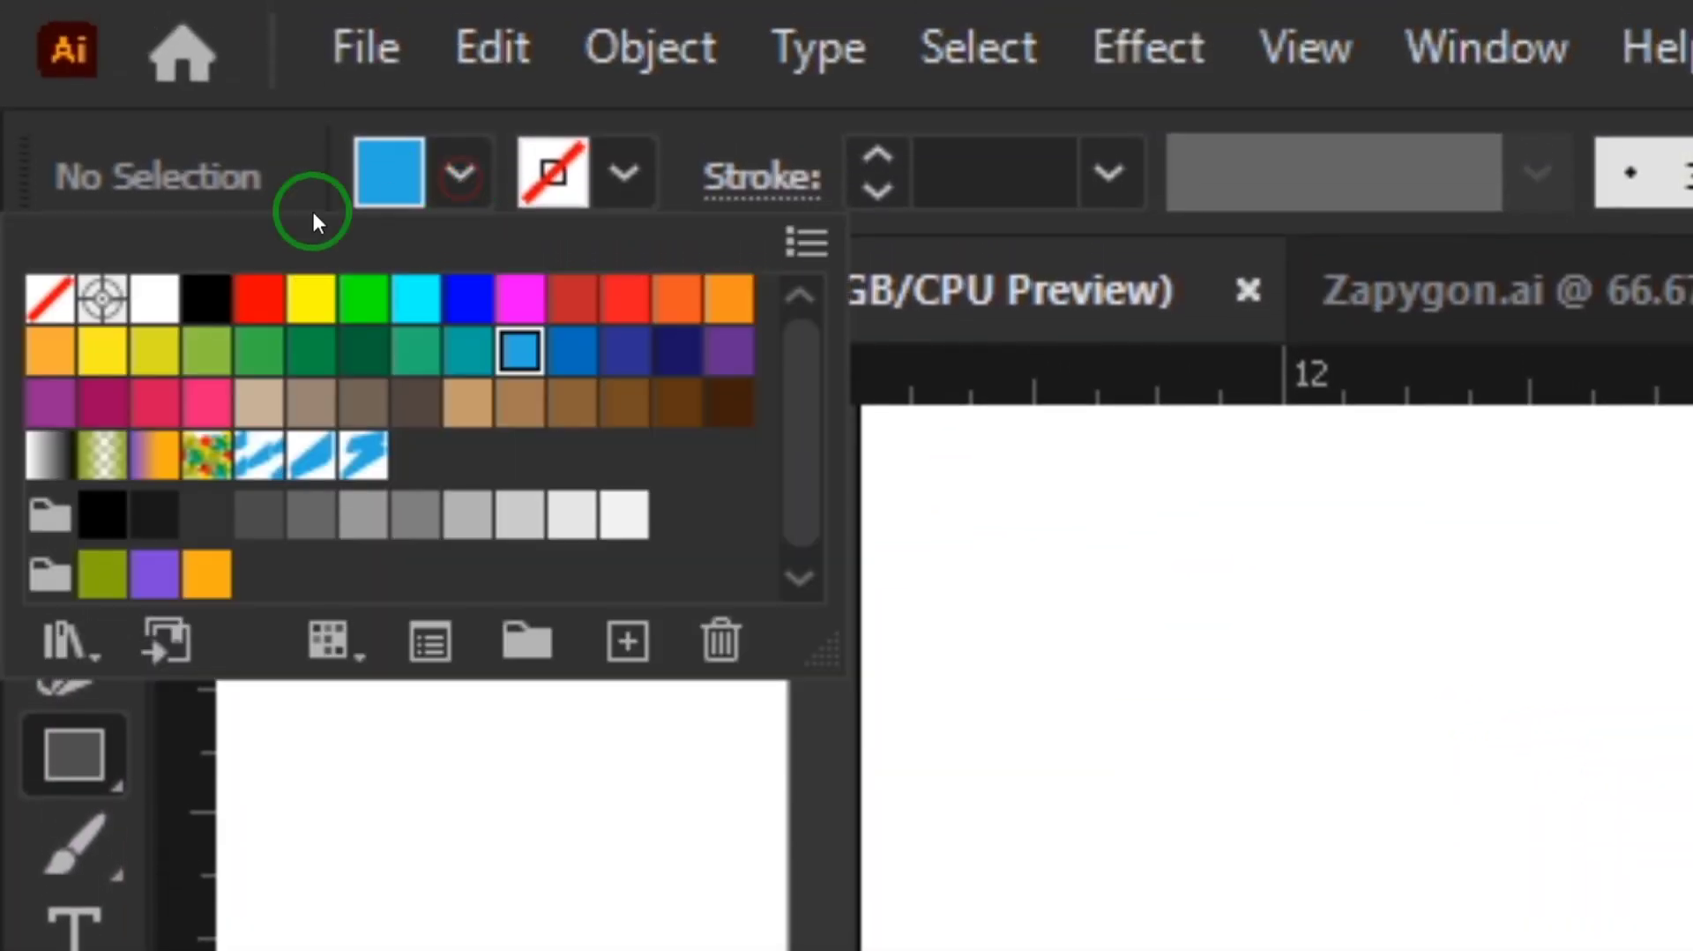
pyautogui.click(51, 276)
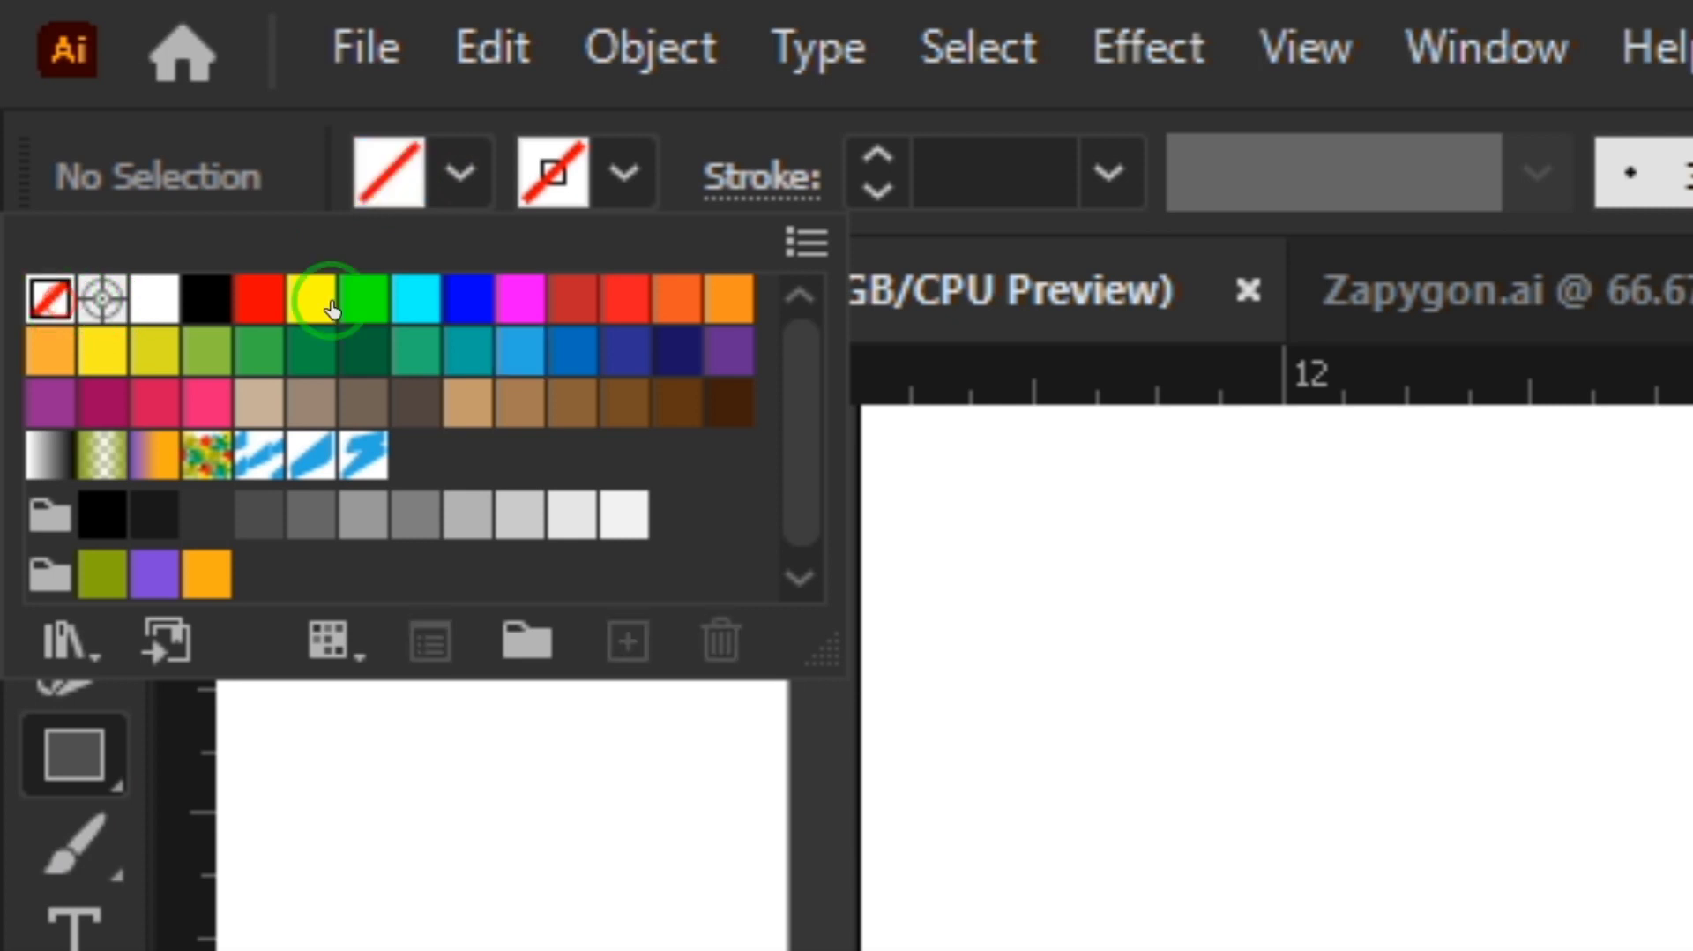
pyautogui.click(644, 169)
pyautogui.click(623, 170)
pyautogui.click(365, 436)
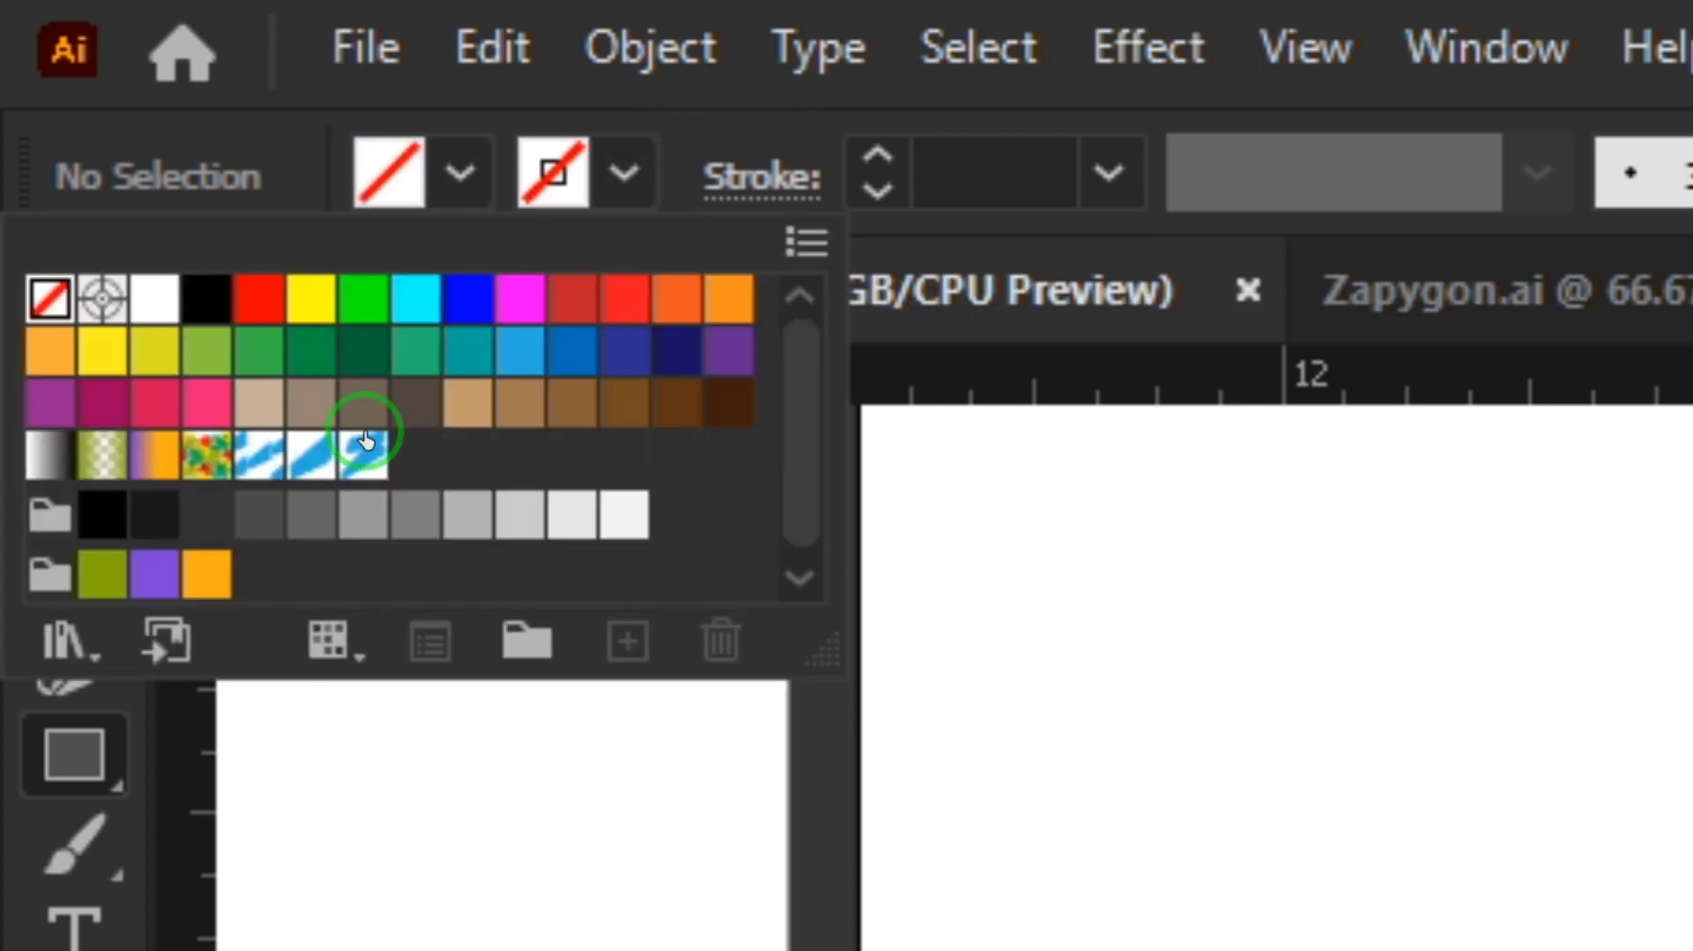
pyautogui.click(413, 513)
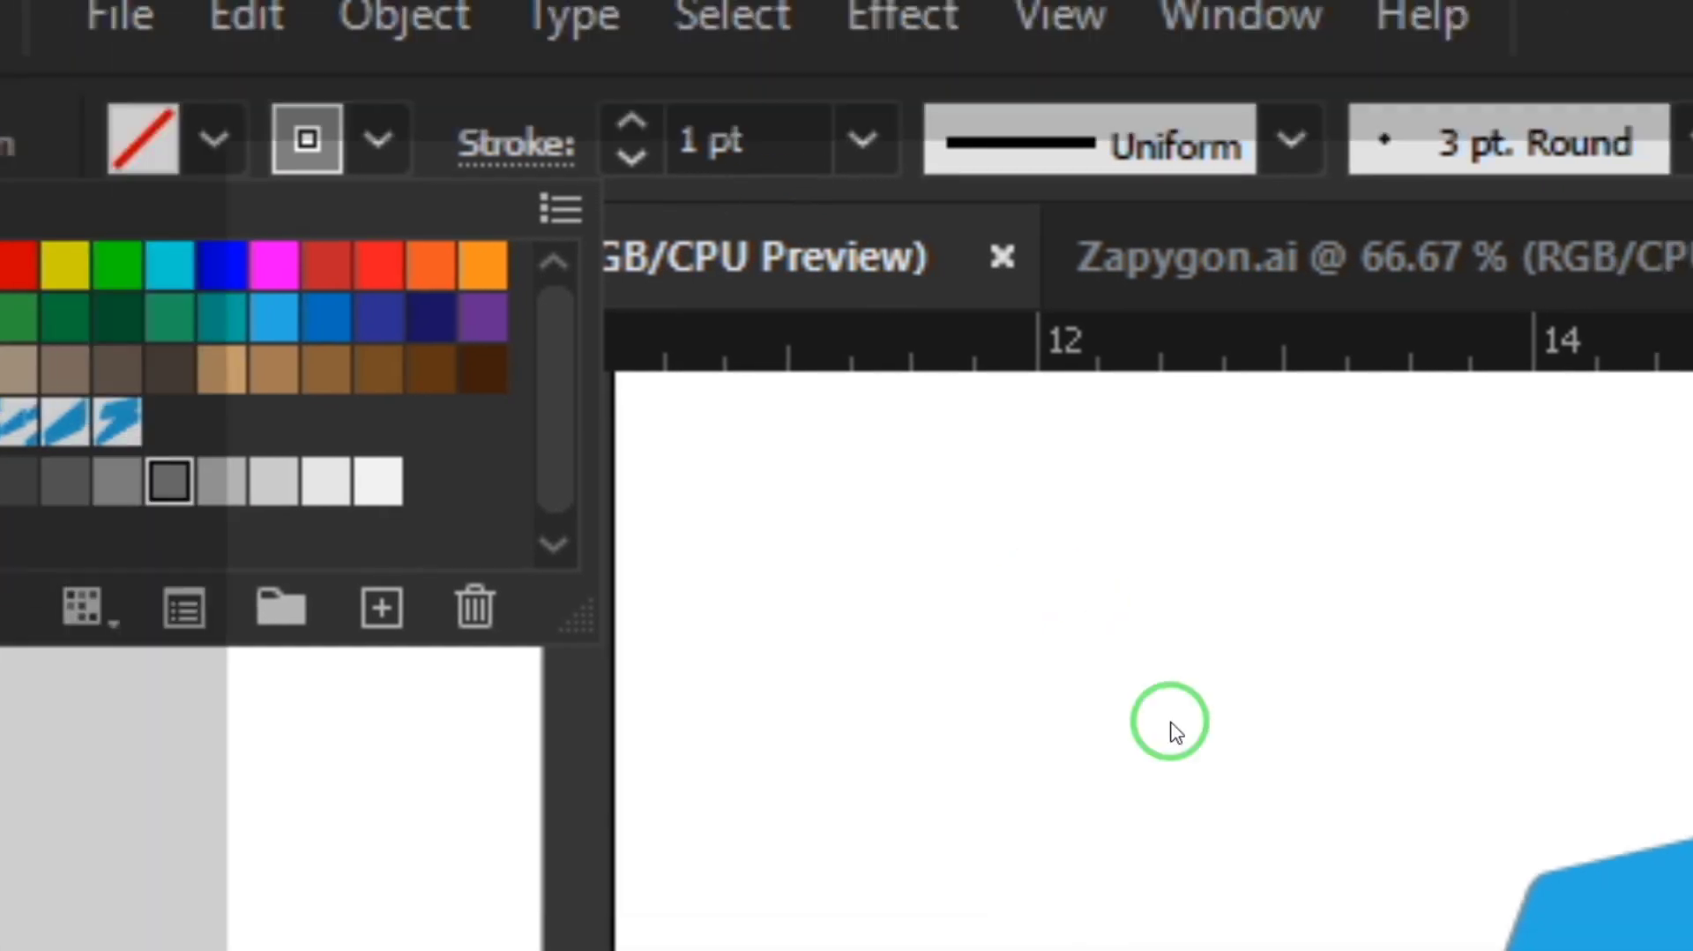
pyautogui.click(944, 593)
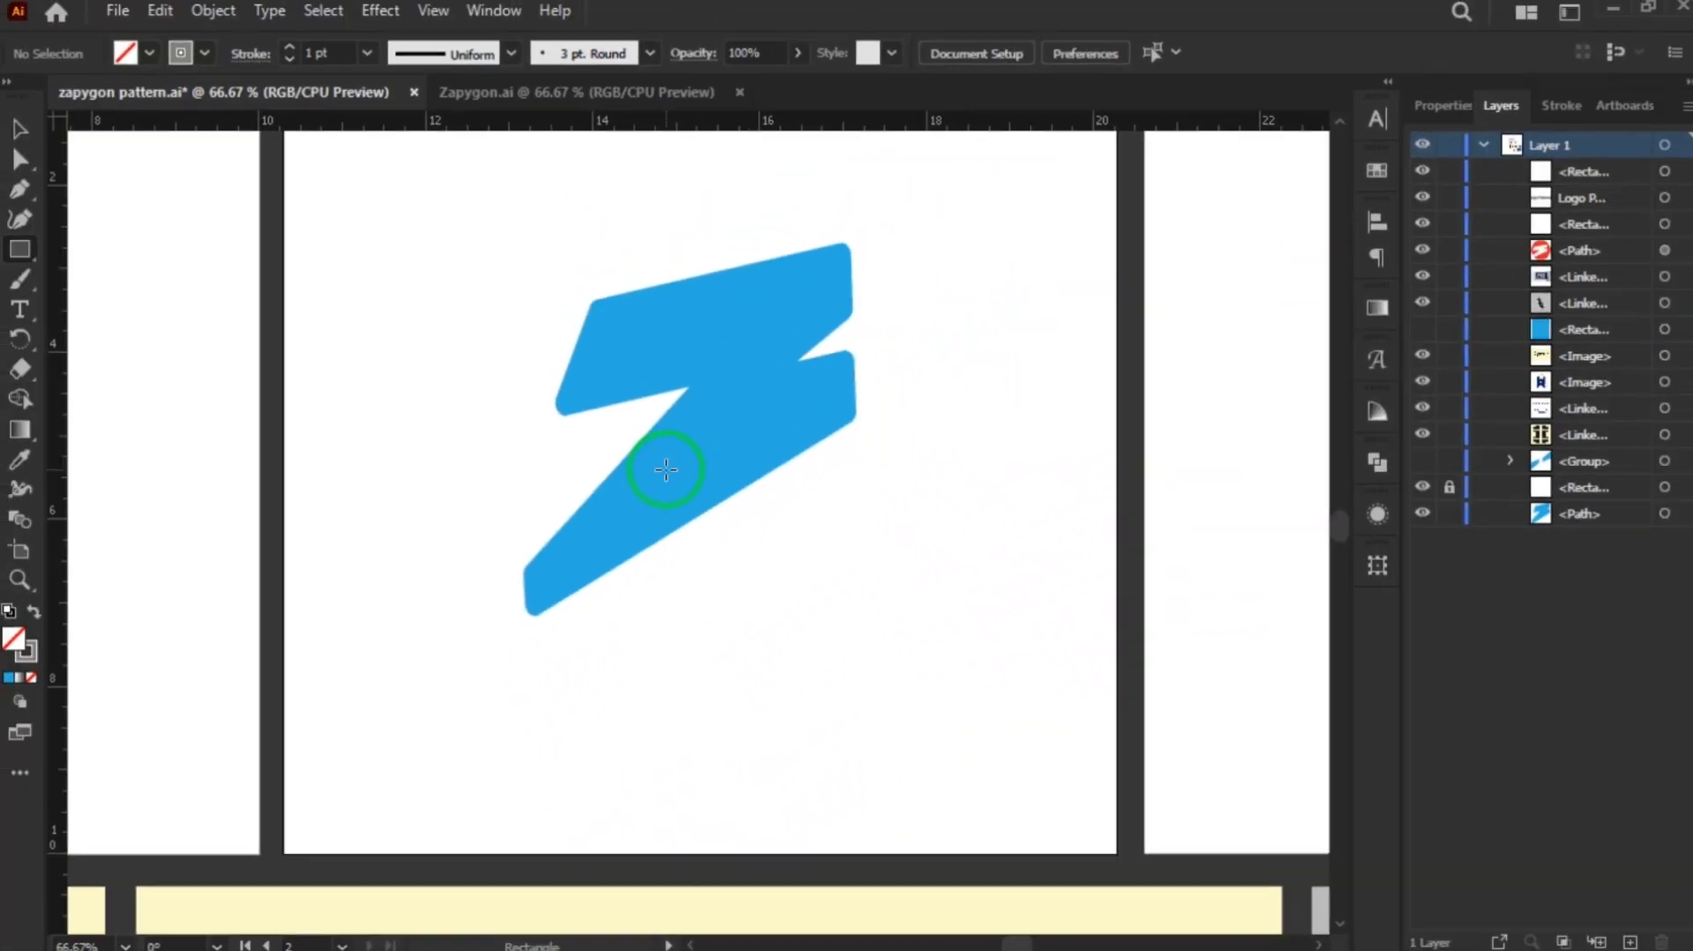
# - Draw a tall, narrow rectangle across the lower diagonal arm of the blue Zapygon mark
pyautogui.press('m')
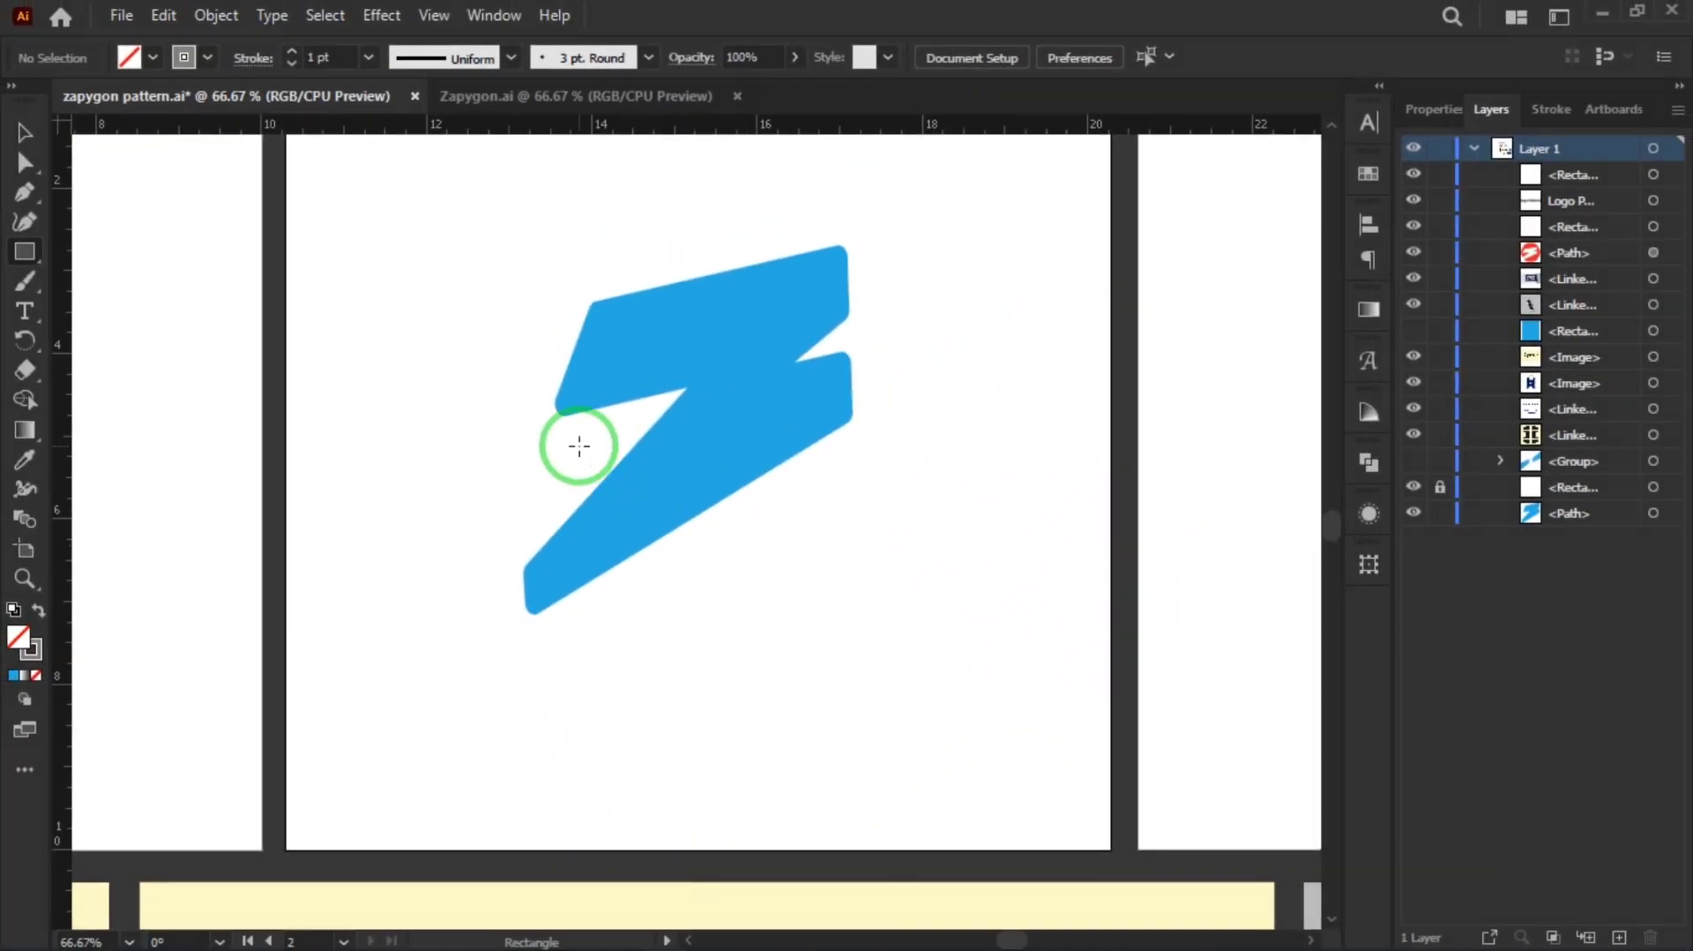
pyautogui.moveTo(578, 445); pyautogui.dragTo(694, 654)
pyautogui.press('v')
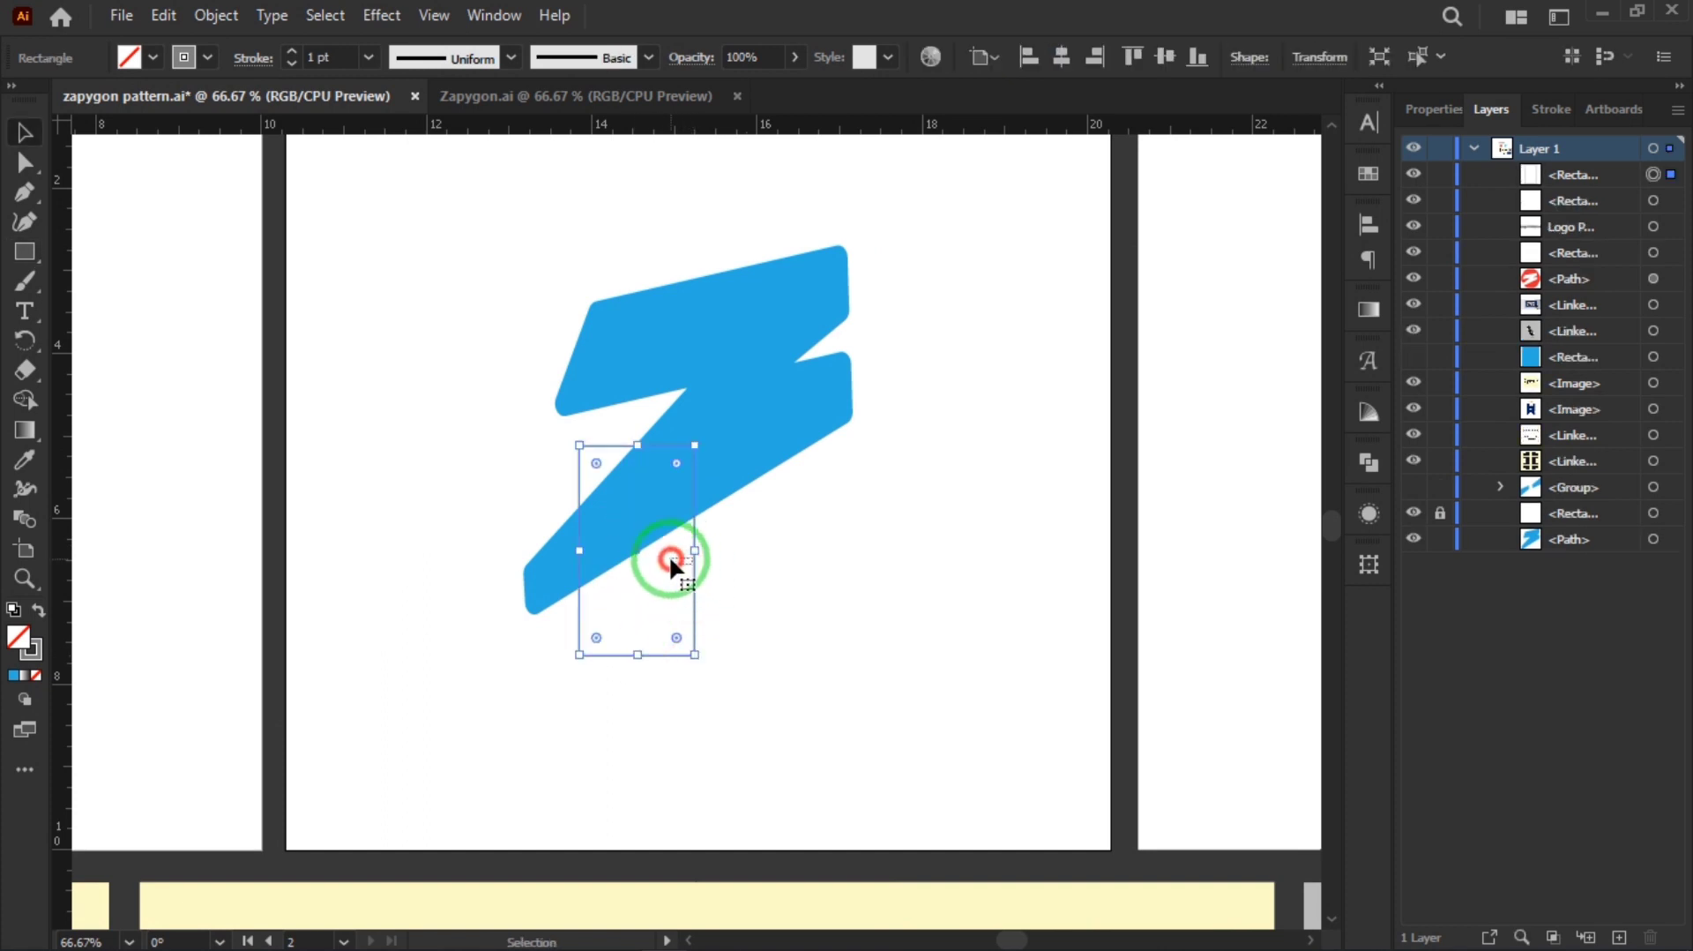
pyautogui.click(669, 560)
# - Nudge the rectangle to the left and slightly up along the mark's lower diagonal arm
pyautogui.moveTo(767, 739); pyautogui.dragTo(659, 622)
pyautogui.hotkey('shift', 'Left')
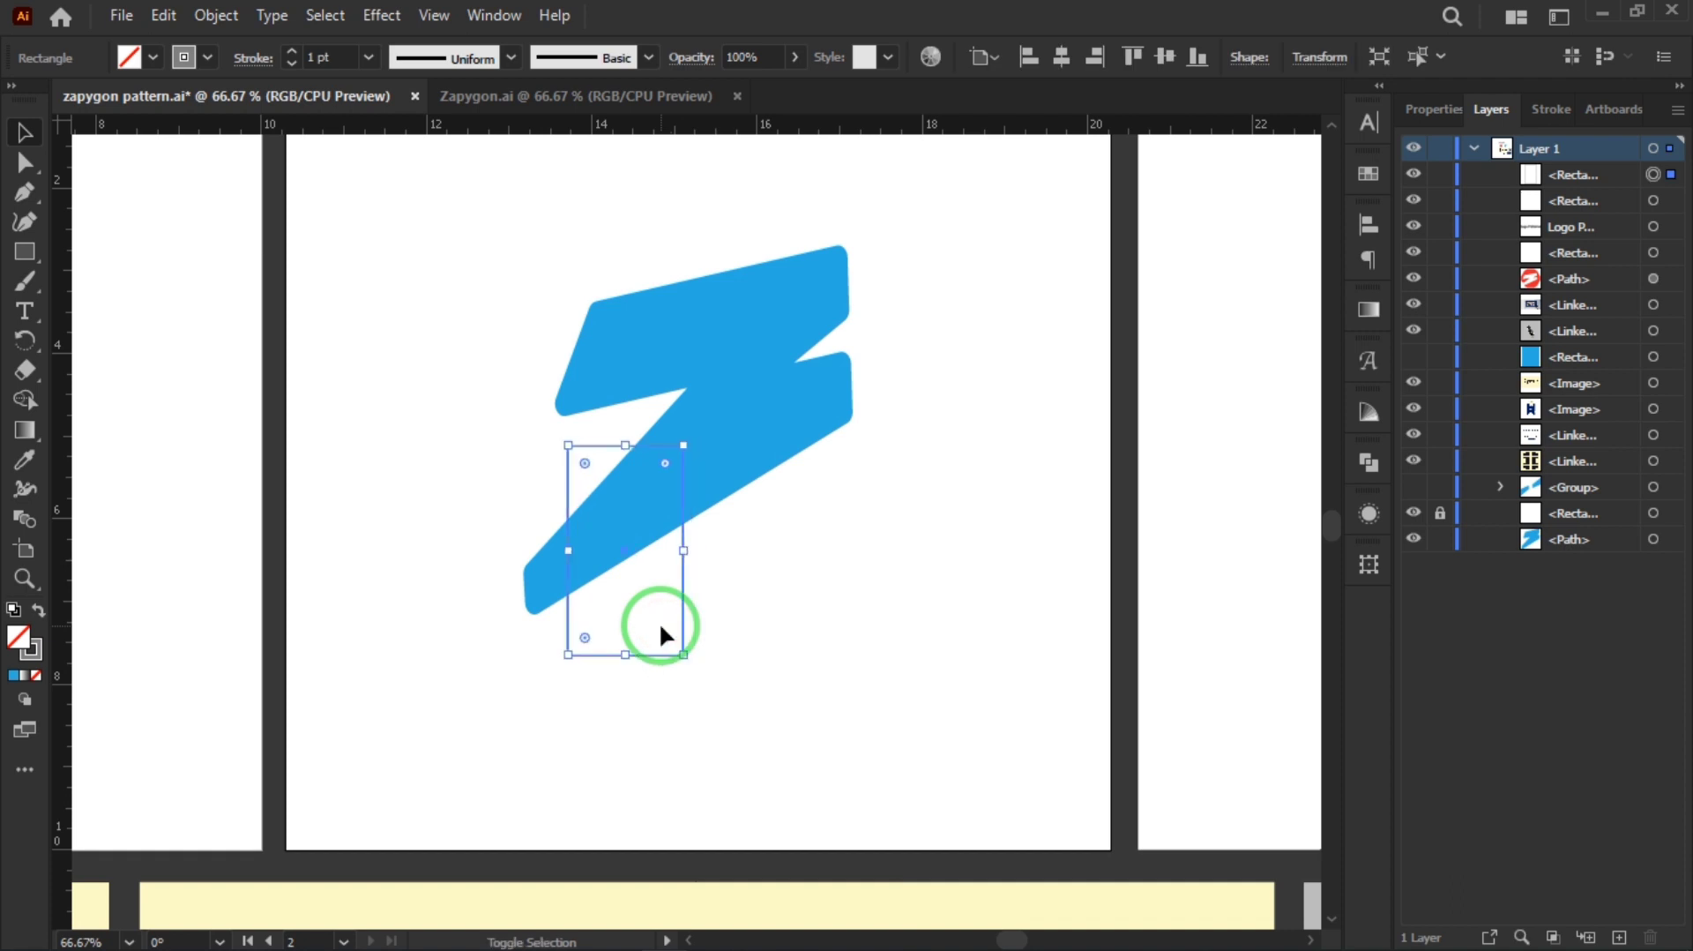
pyautogui.hotkey('shift', 'Left')
pyautogui.press('Up')
pyautogui.press('Up')
pyautogui.press('Up')
pyautogui.press('Up')
pyautogui.press('Up')
pyautogui.press('Up')
pyautogui.press('Up')
pyautogui.press('Up')
pyautogui.press('Up')
pyautogui.press('Up')
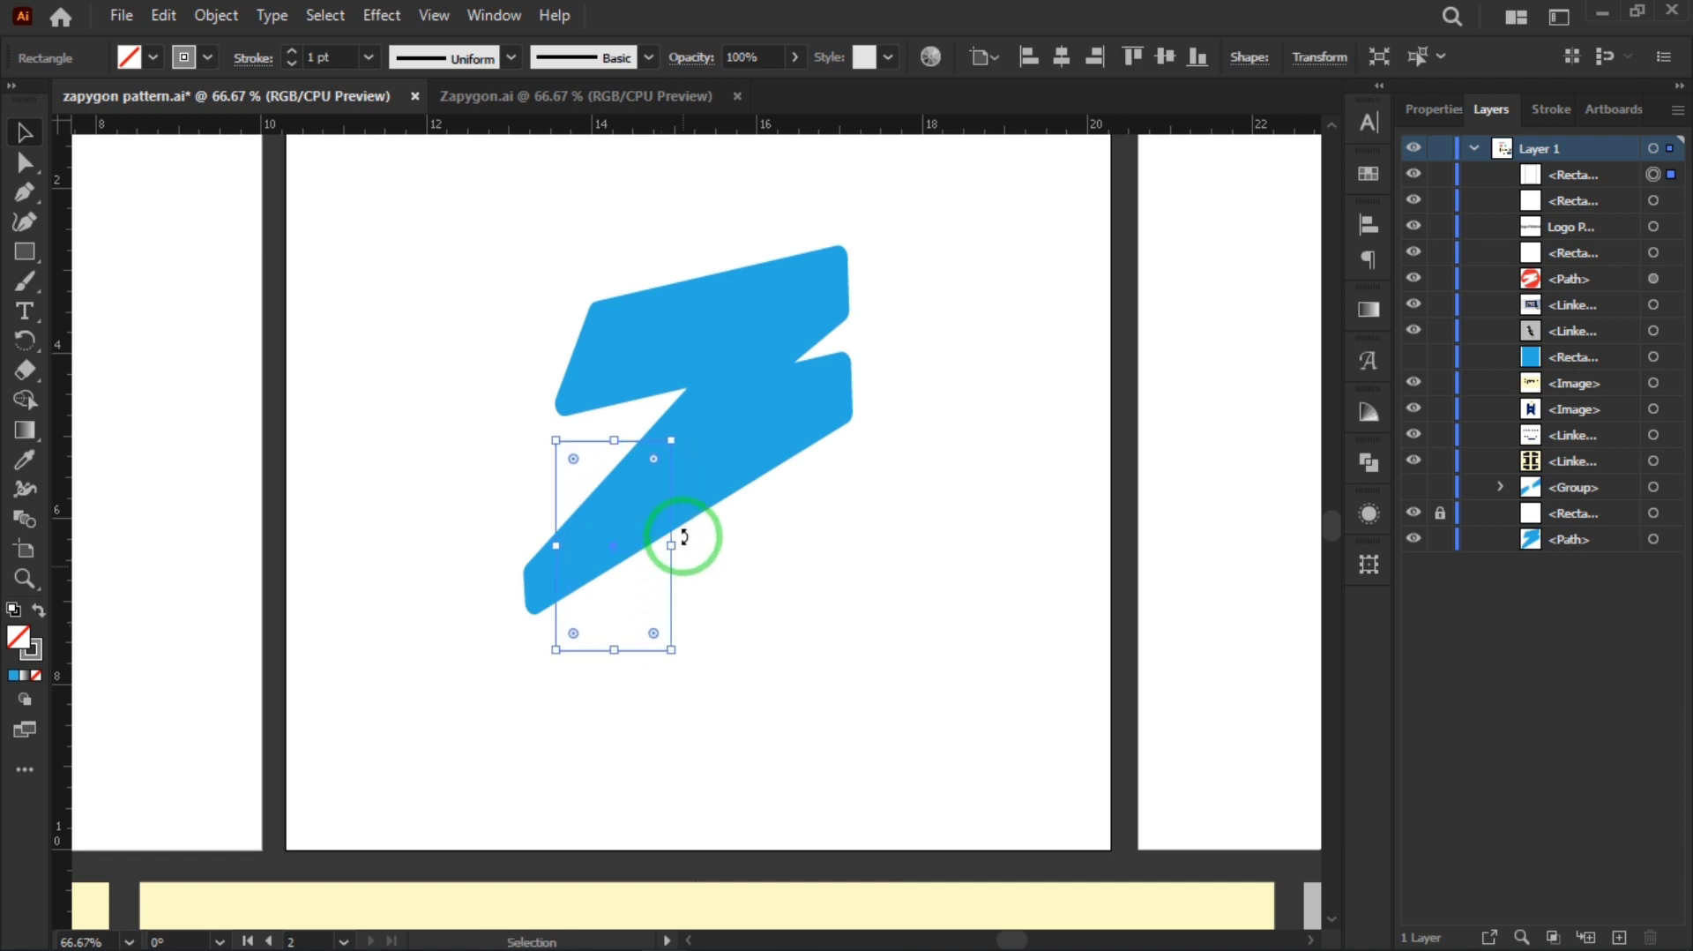
# - Narrow the rectangle from its right edge, nudge it up and slightly right over the lower diagonal arm, and deselect it
pyautogui.moveTo(672, 545); pyautogui.dragTo(643, 547)
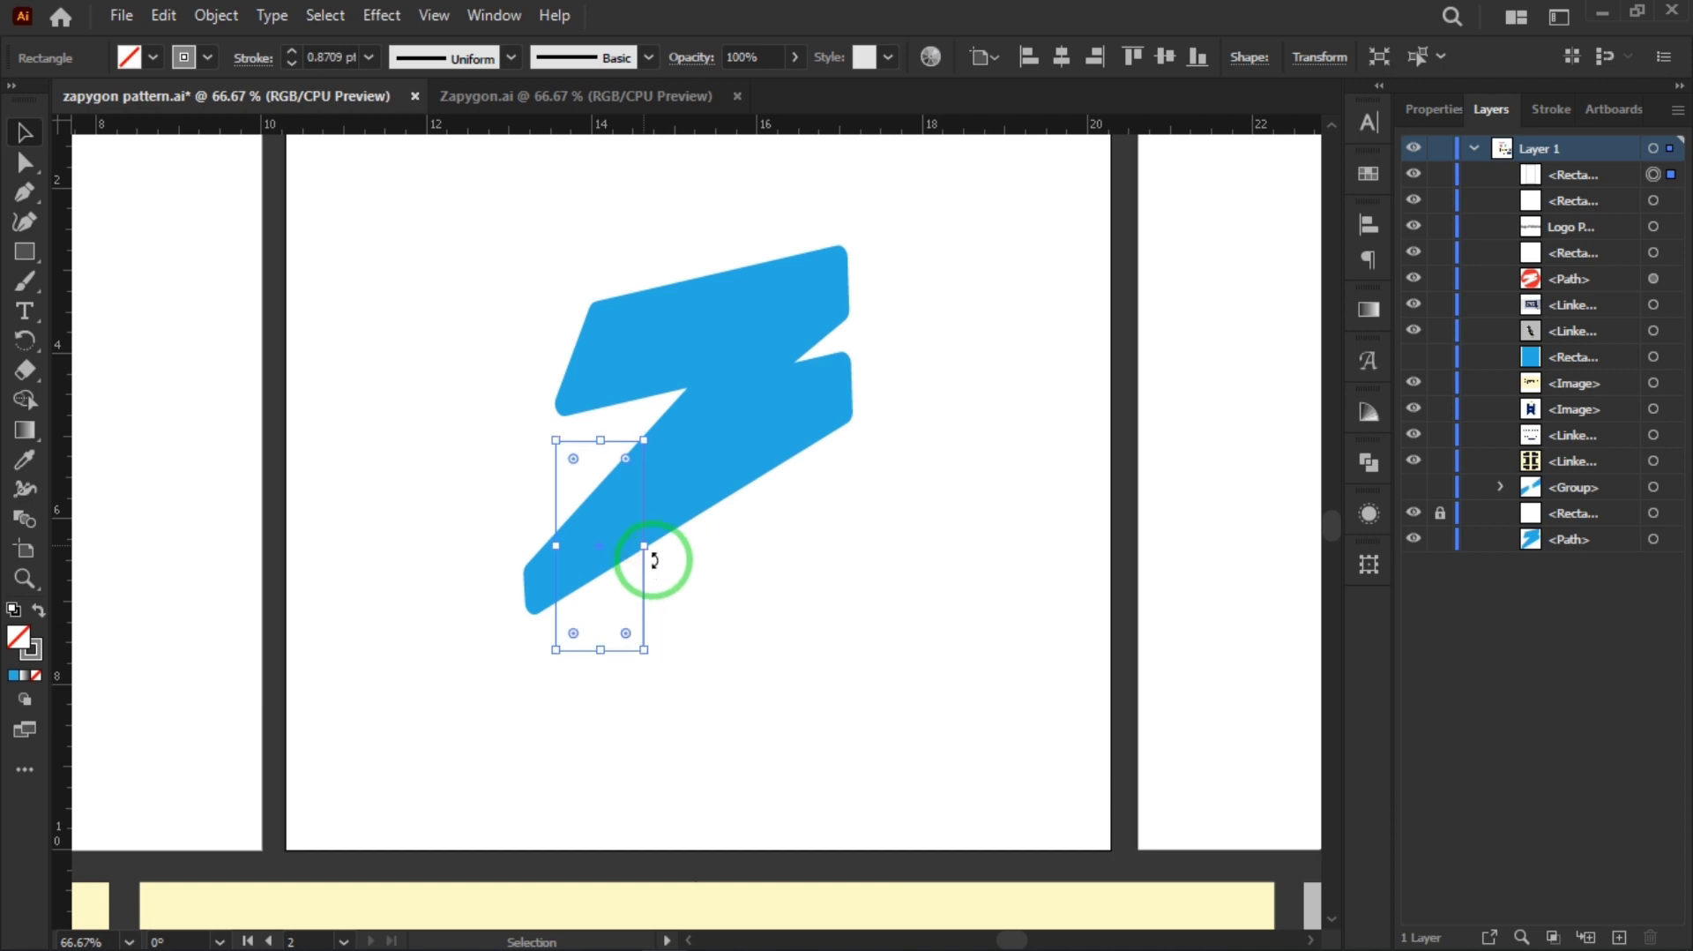
pyautogui.hotkey('shift', 'Up')
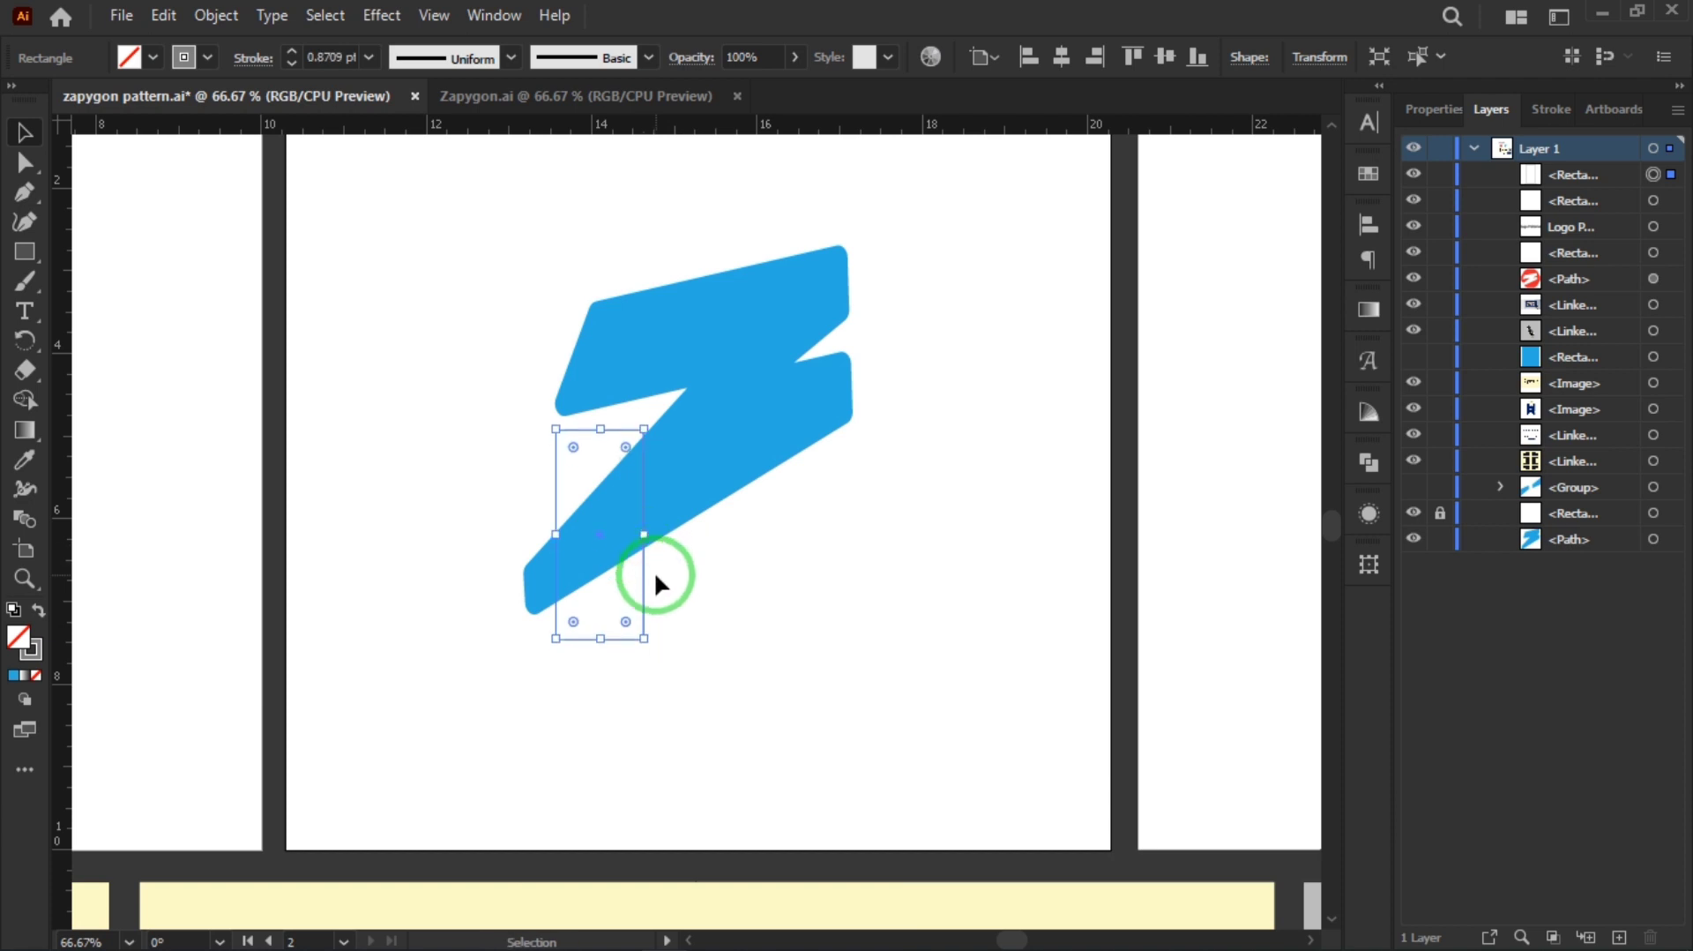
pyautogui.hotkey('shift', 'Up')
pyautogui.press('Up')
pyautogui.press('Up')
pyautogui.press('Up')
pyautogui.press('Up')
pyautogui.press('Up')
pyautogui.press('Up')
pyautogui.press('Right')
pyautogui.press('Right')
pyautogui.press('Right')
pyautogui.press('Right')
pyautogui.press('Right')
pyautogui.press('Right')
pyautogui.press('Right')
pyautogui.press('Right')
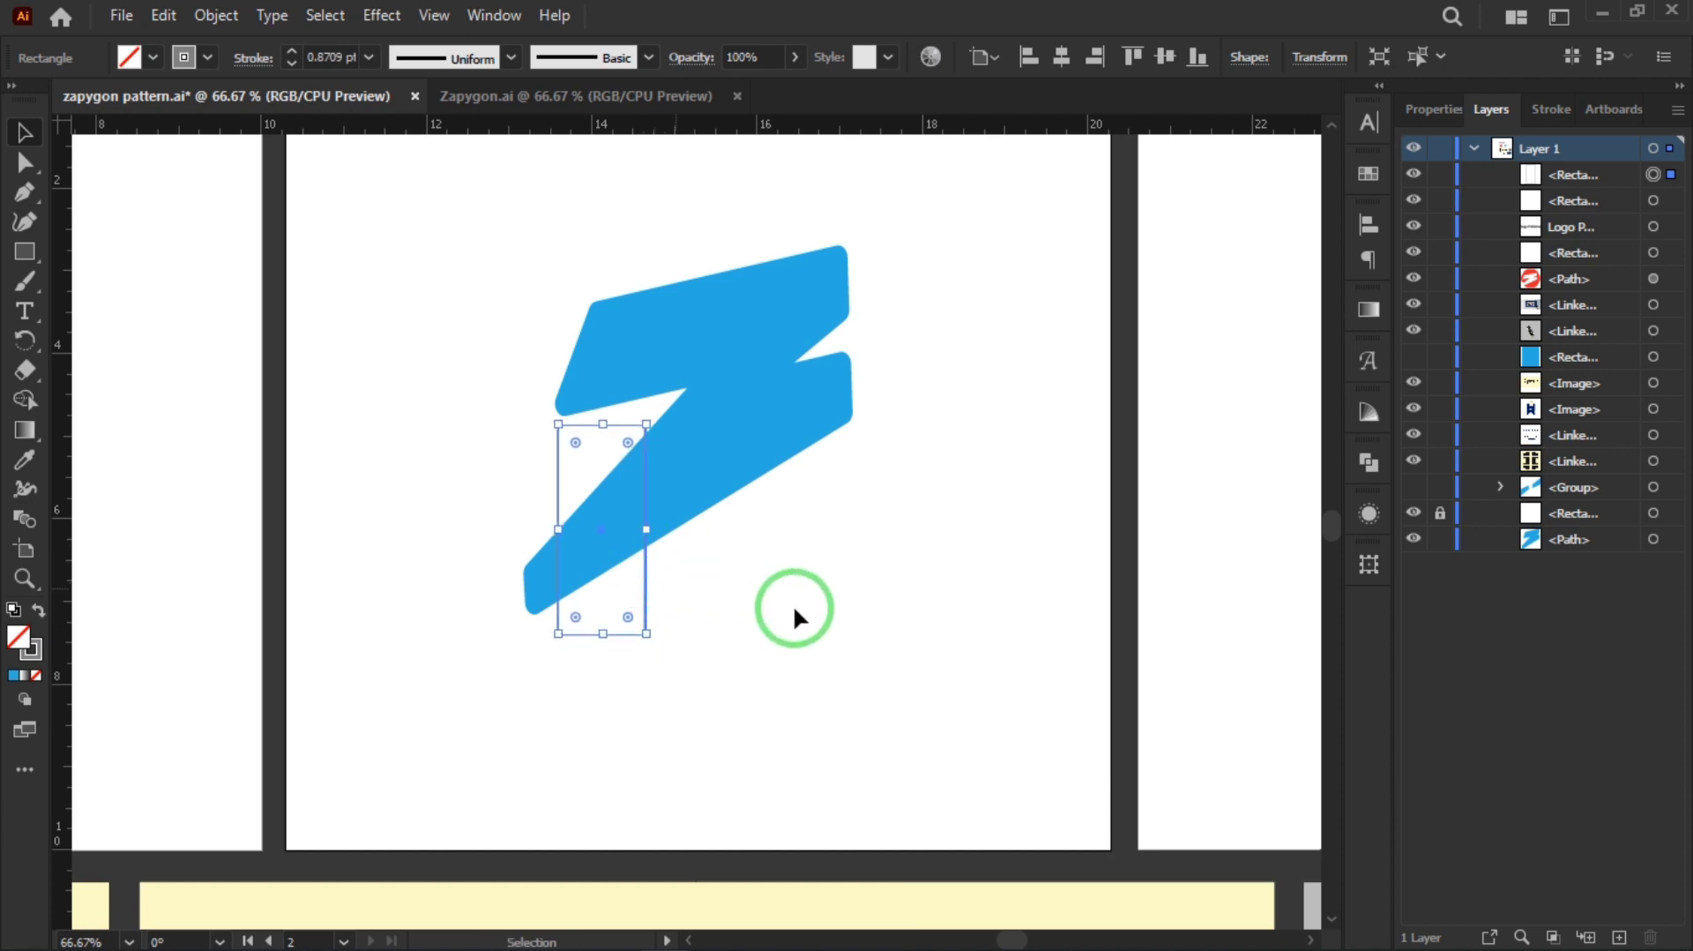
pyautogui.click(792, 605)
# - Select the blue mark together with the rectangle and crop the mark to the rectangle with the Pathfinder Crop operation
pyautogui.scroll(1, 628, 530)
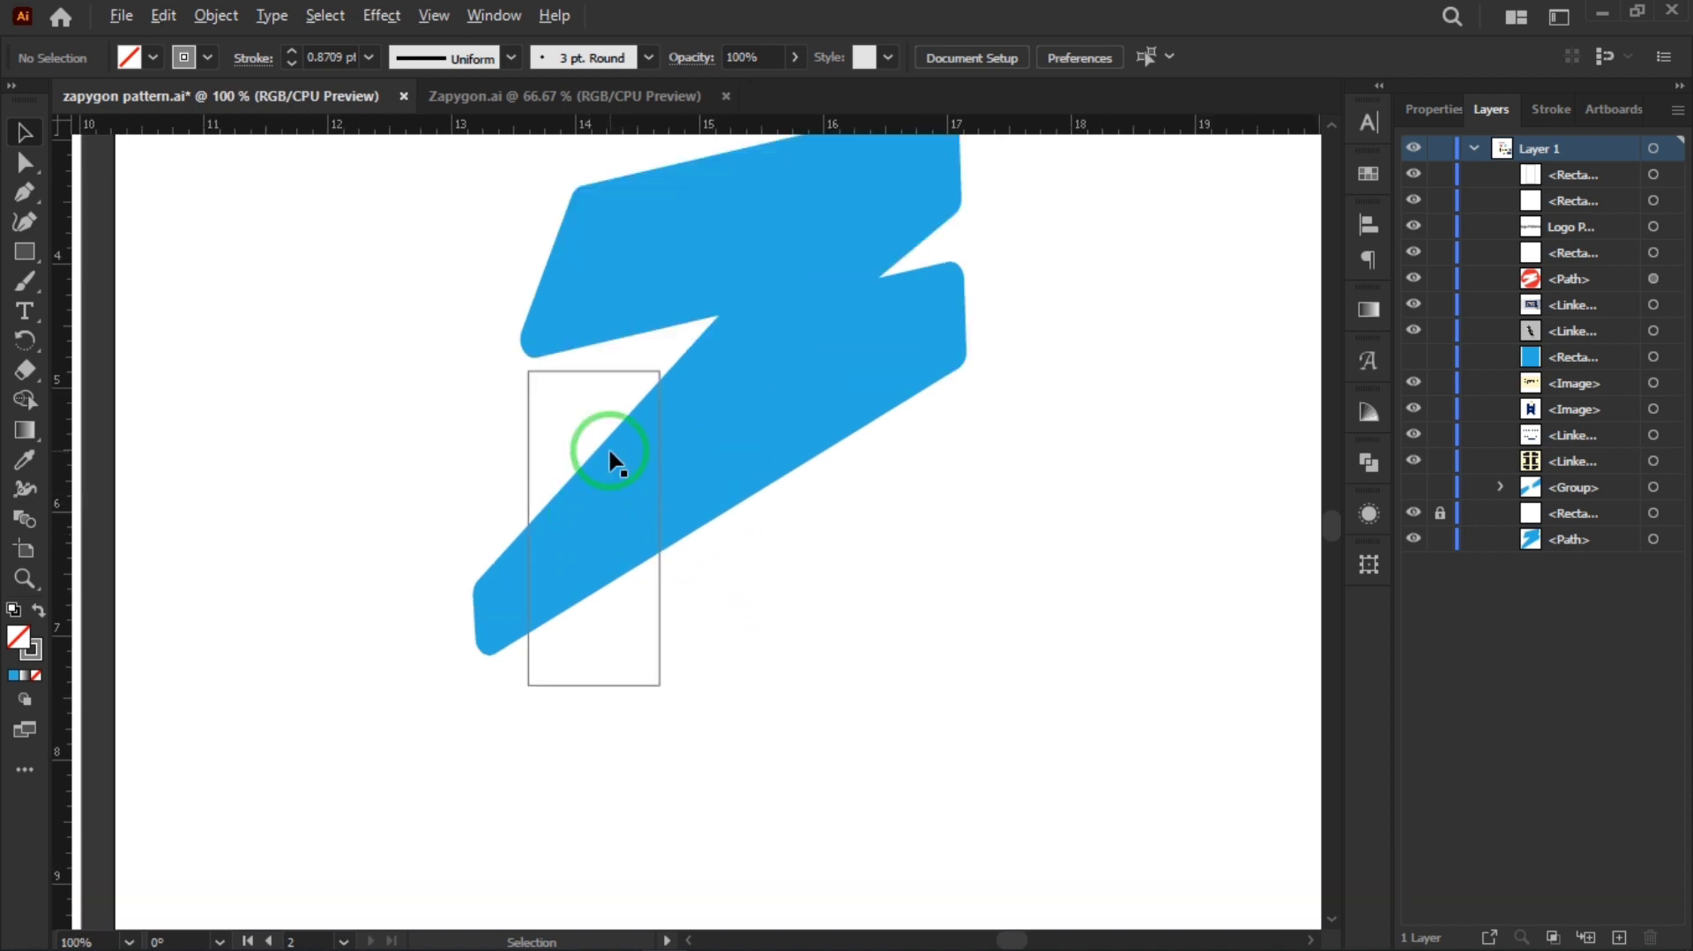
pyautogui.moveTo(755, 472); pyautogui.dragTo(737, 546)
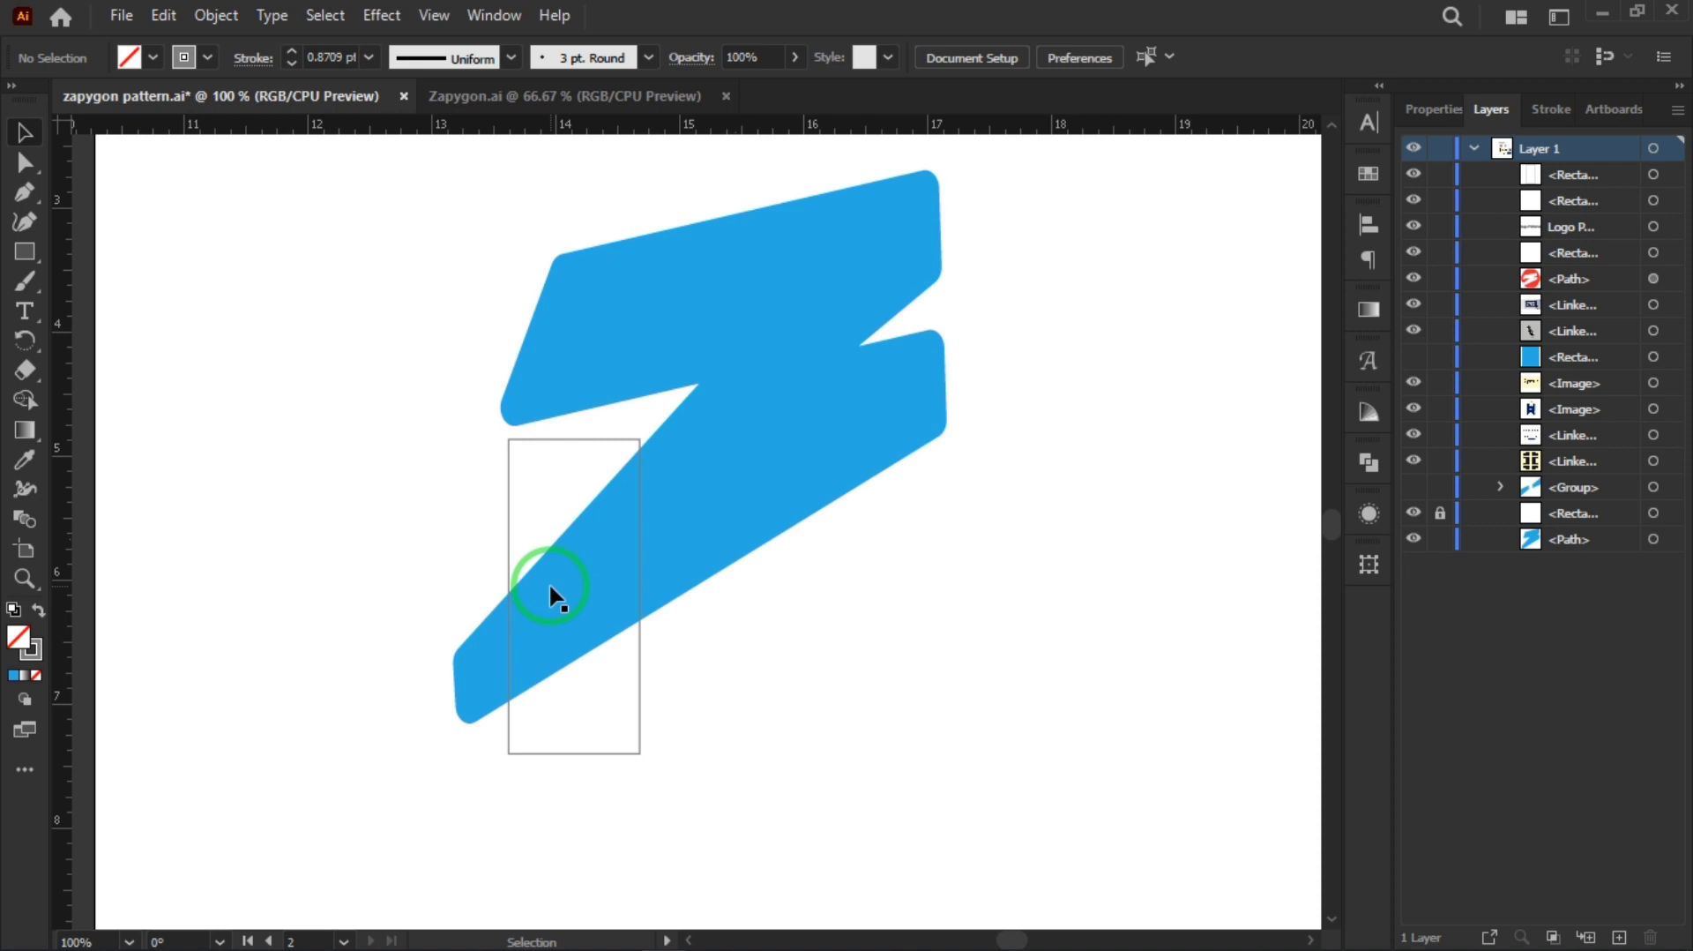
pyautogui.moveTo(409, 220); pyautogui.dragTo(1129, 844)
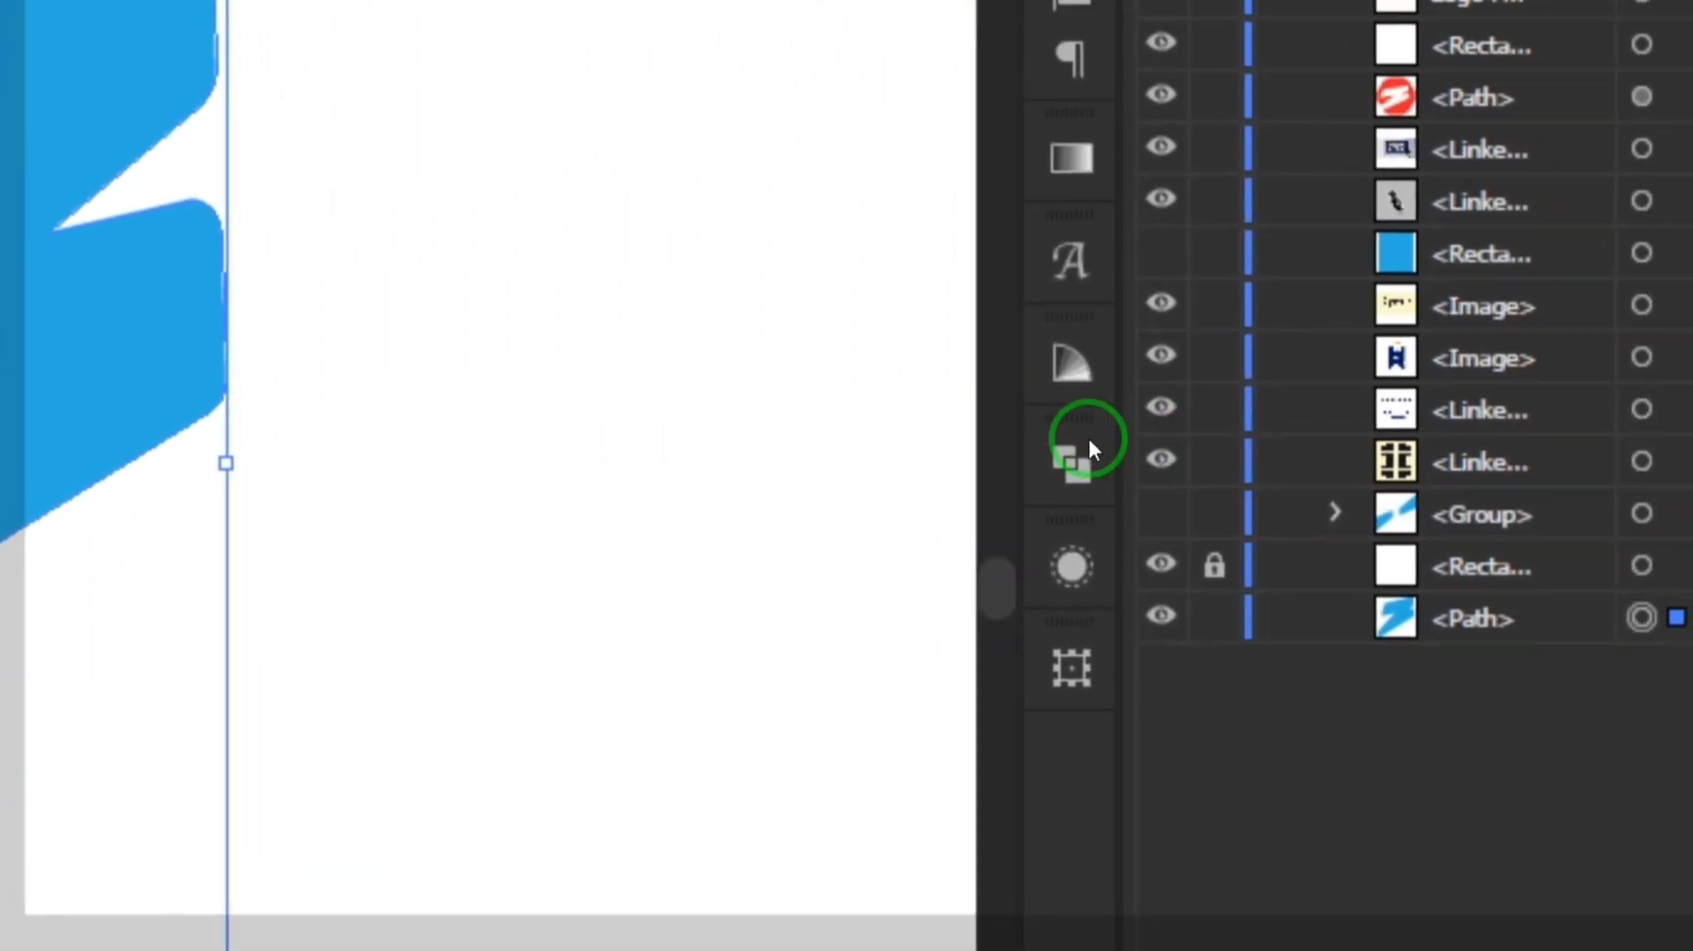
pyautogui.click(1474, 176)
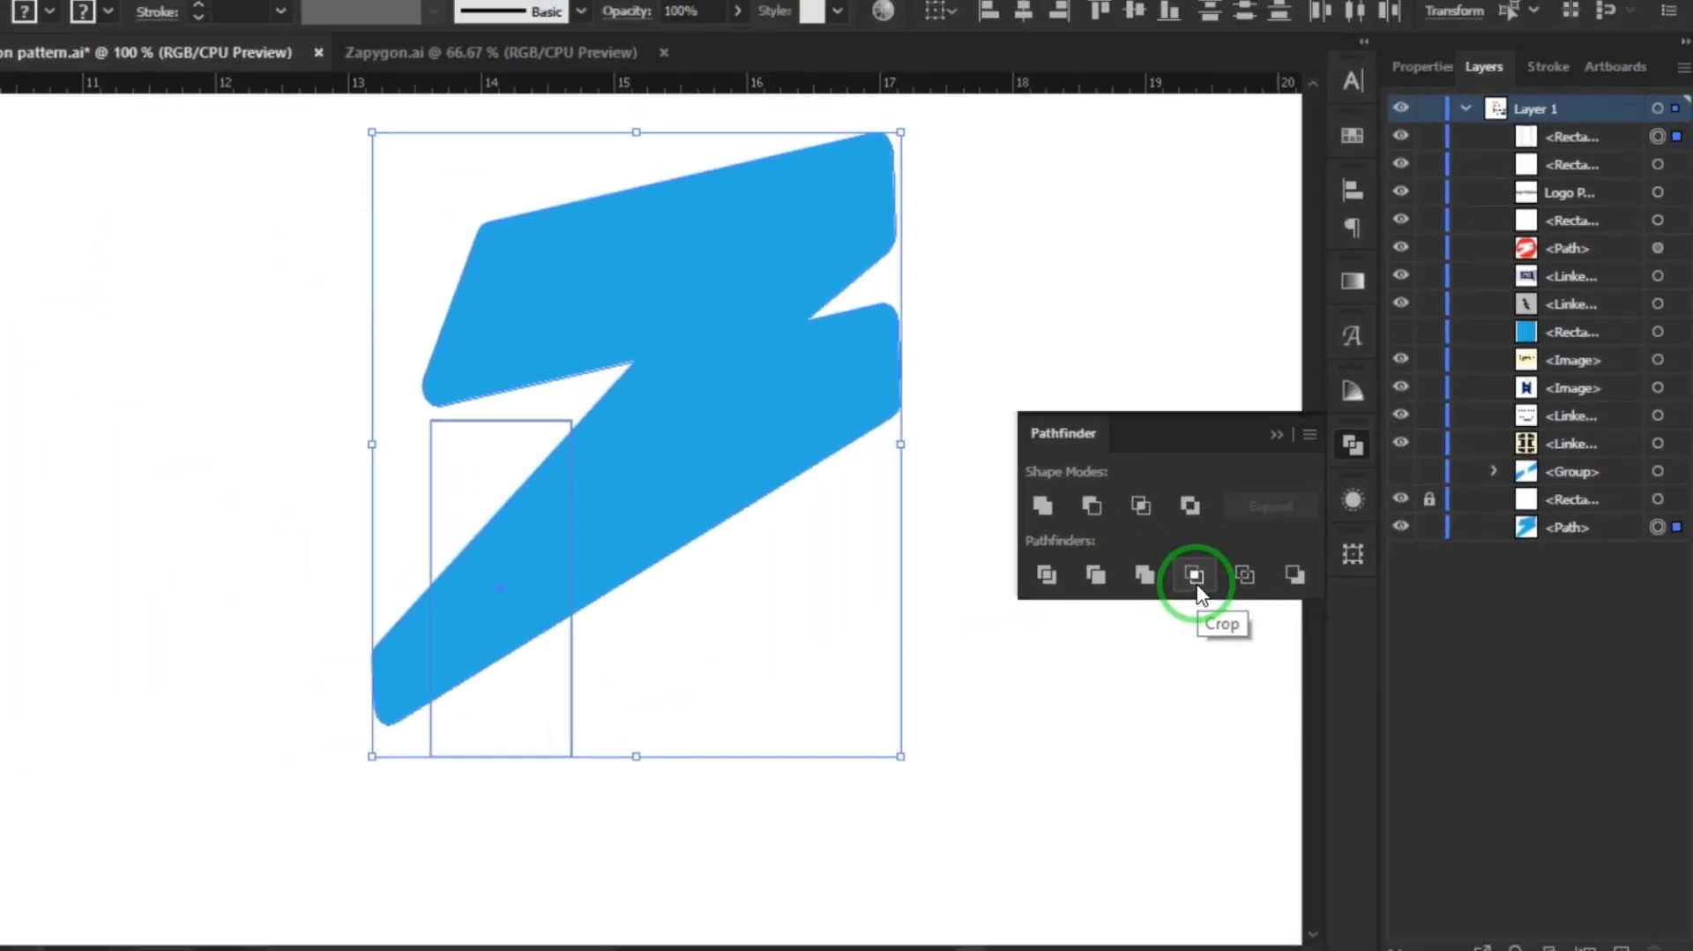
pyautogui.click(1195, 575)
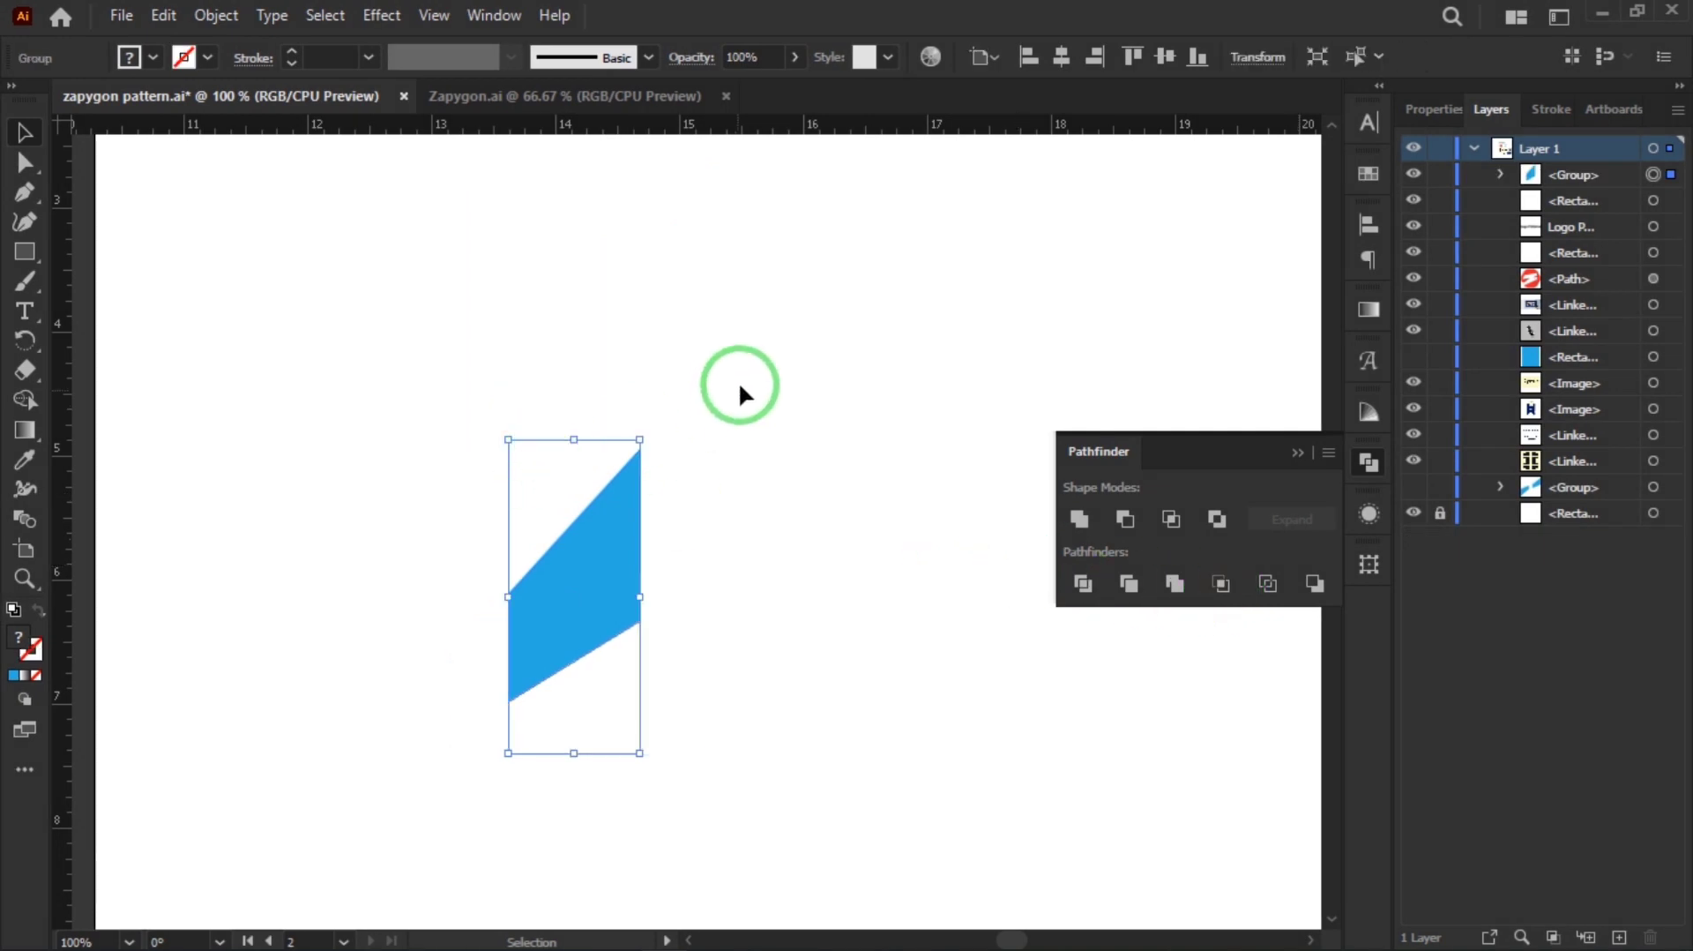
pyautogui.click(745, 315)
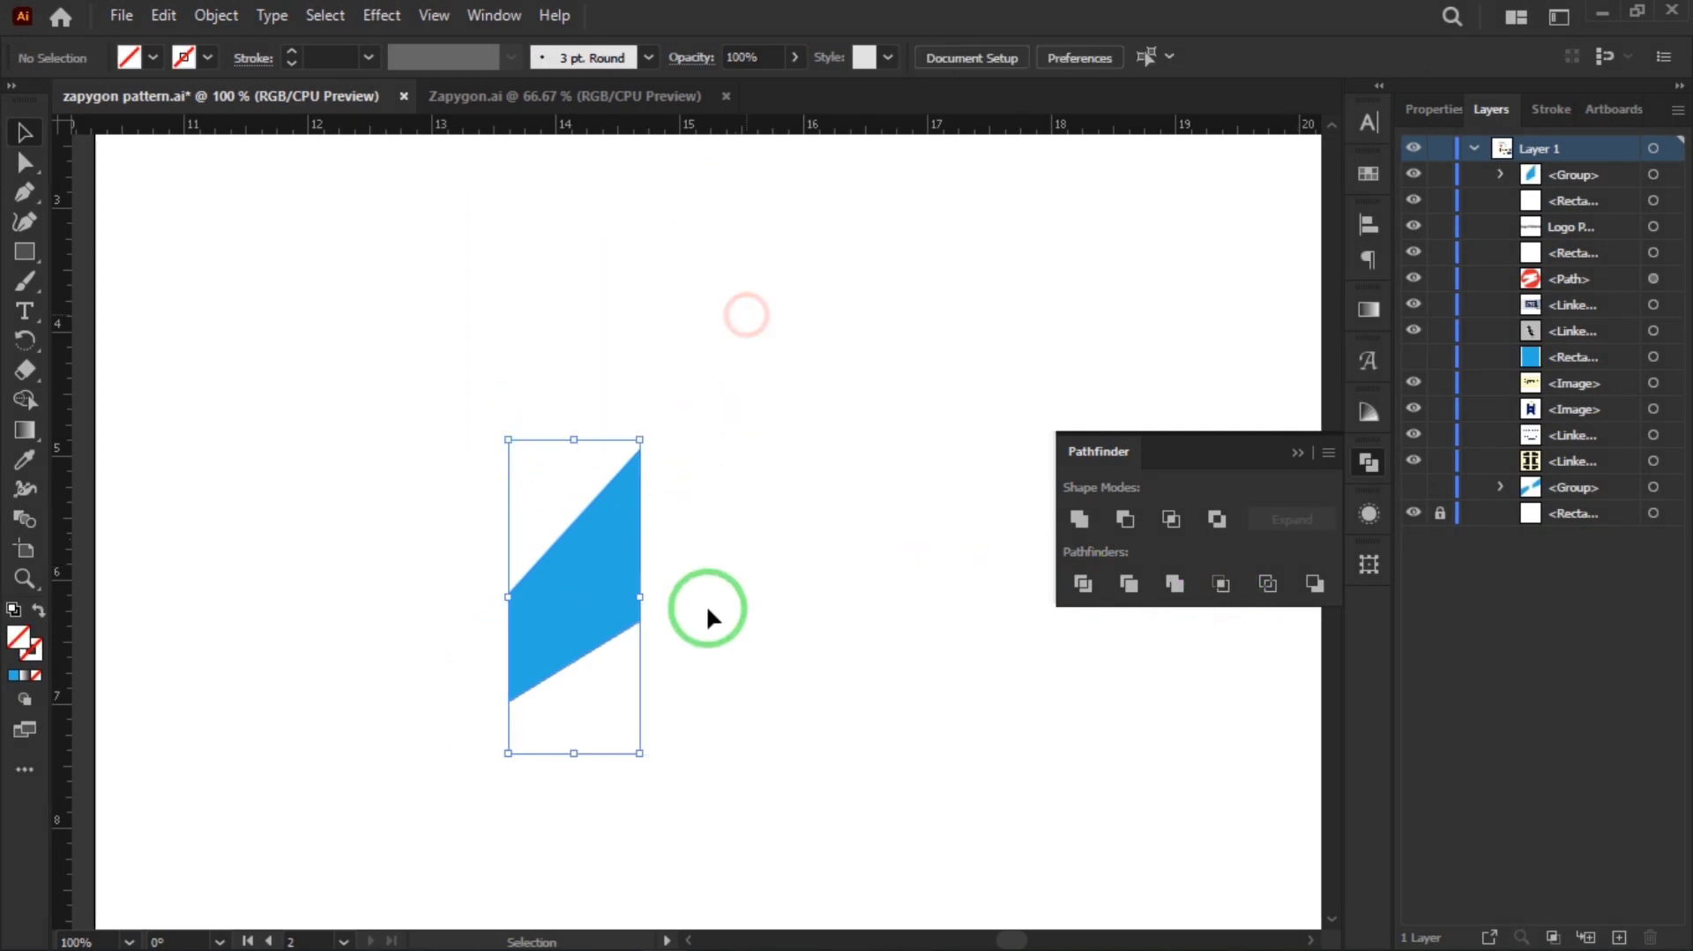
# - Check the extent of the cropped blue group in isolation mode and by selecting it on the artboard
pyautogui.click(597, 604)
pyautogui.doubleClick(597, 605)
pyautogui.click(426, 463)
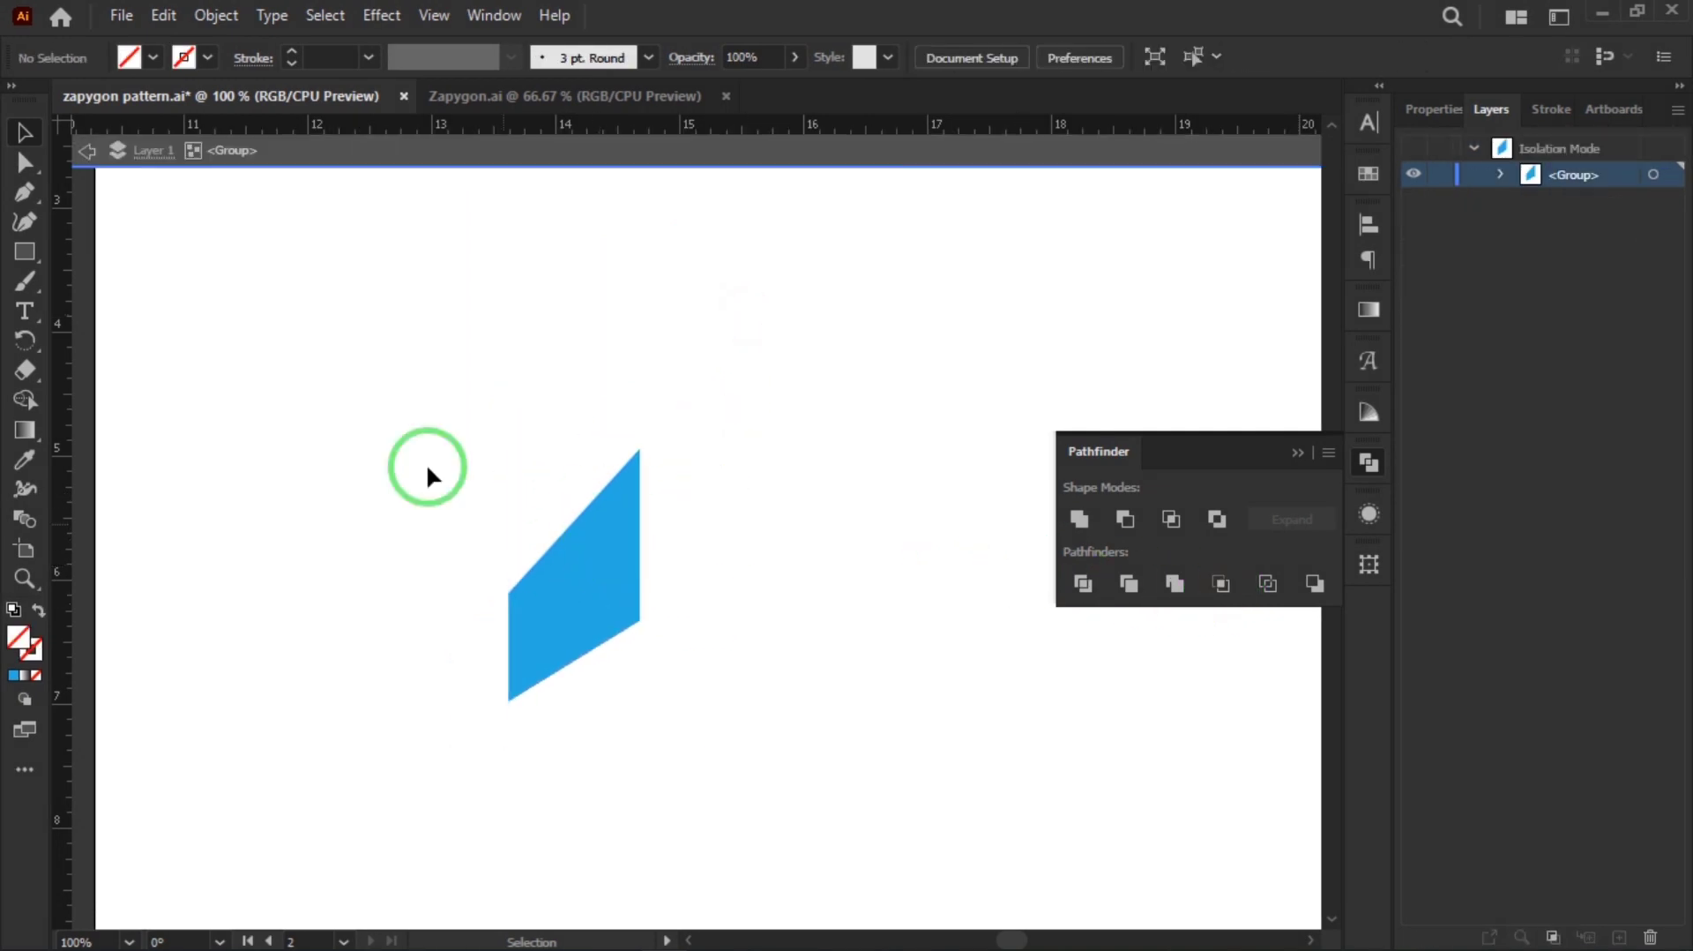
pyautogui.doubleClick(529, 518)
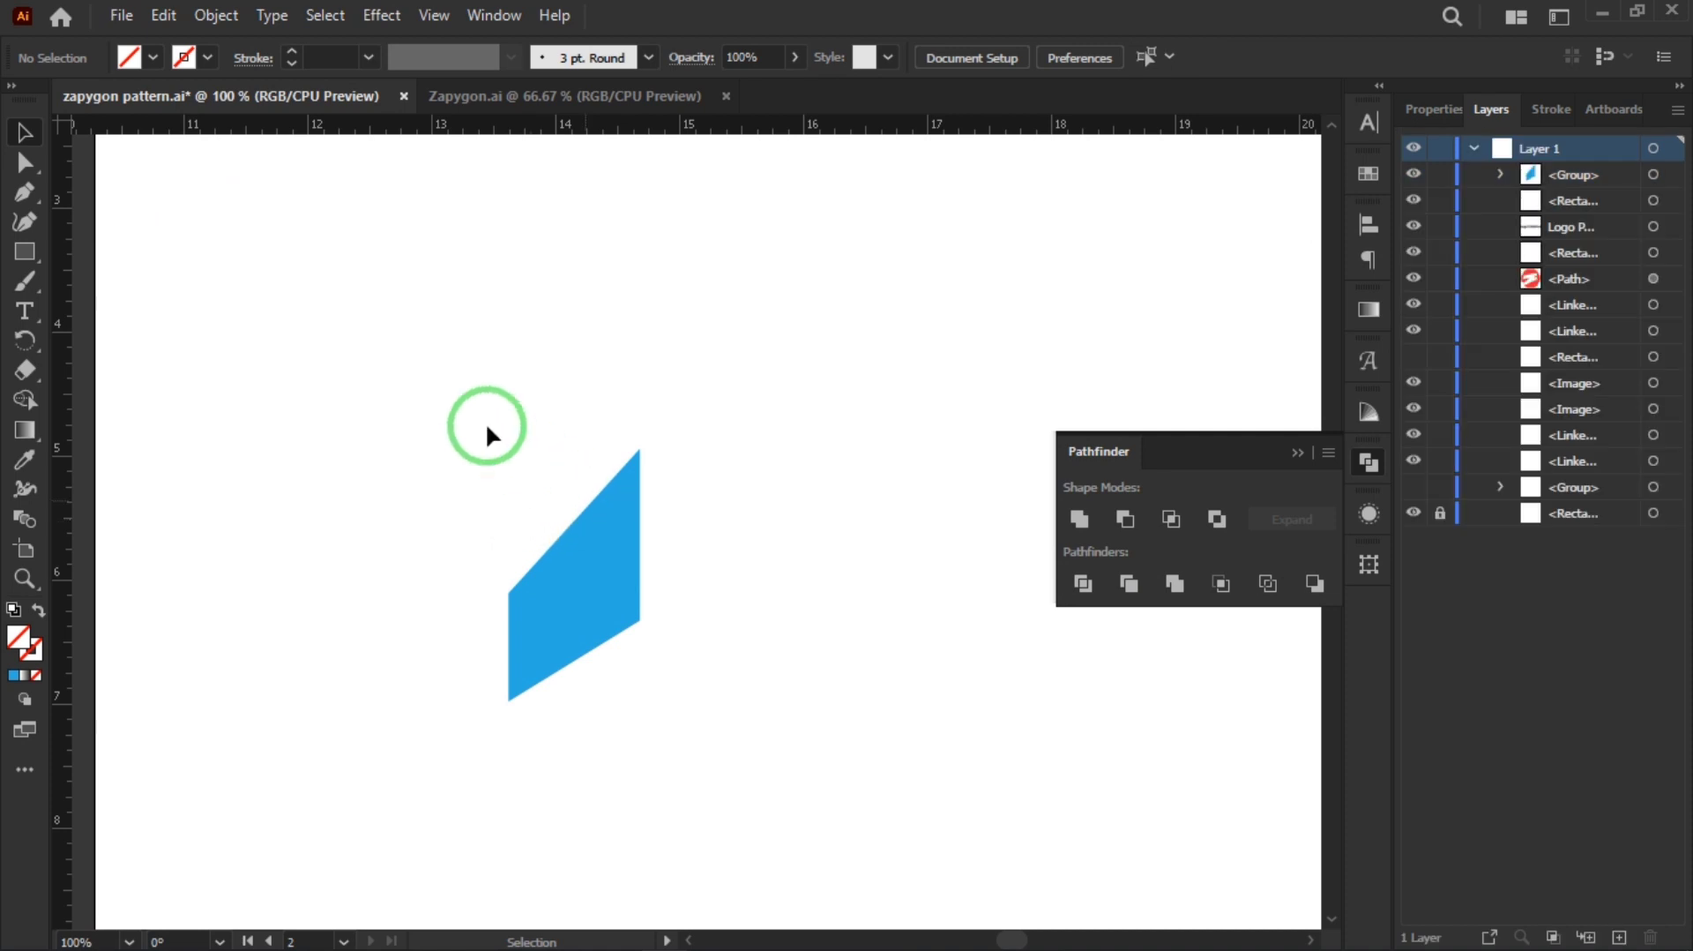
pyautogui.moveTo(321, 240); pyautogui.dragTo(844, 769)
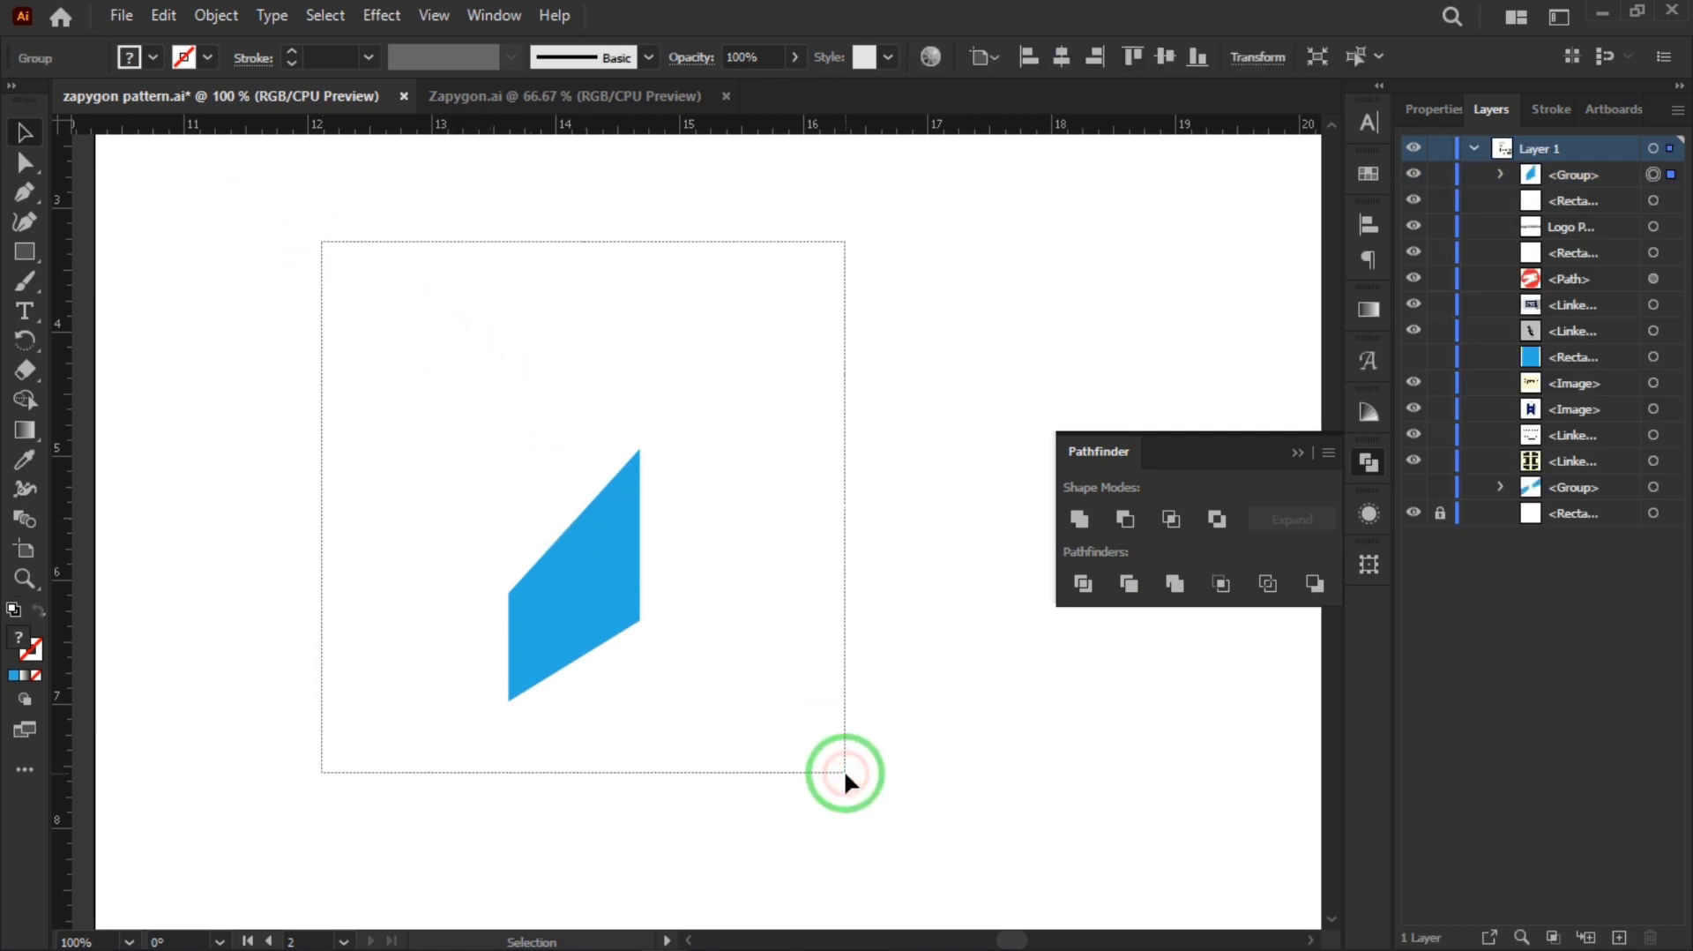
pyautogui.moveTo(388, 311); pyautogui.dragTo(756, 775)
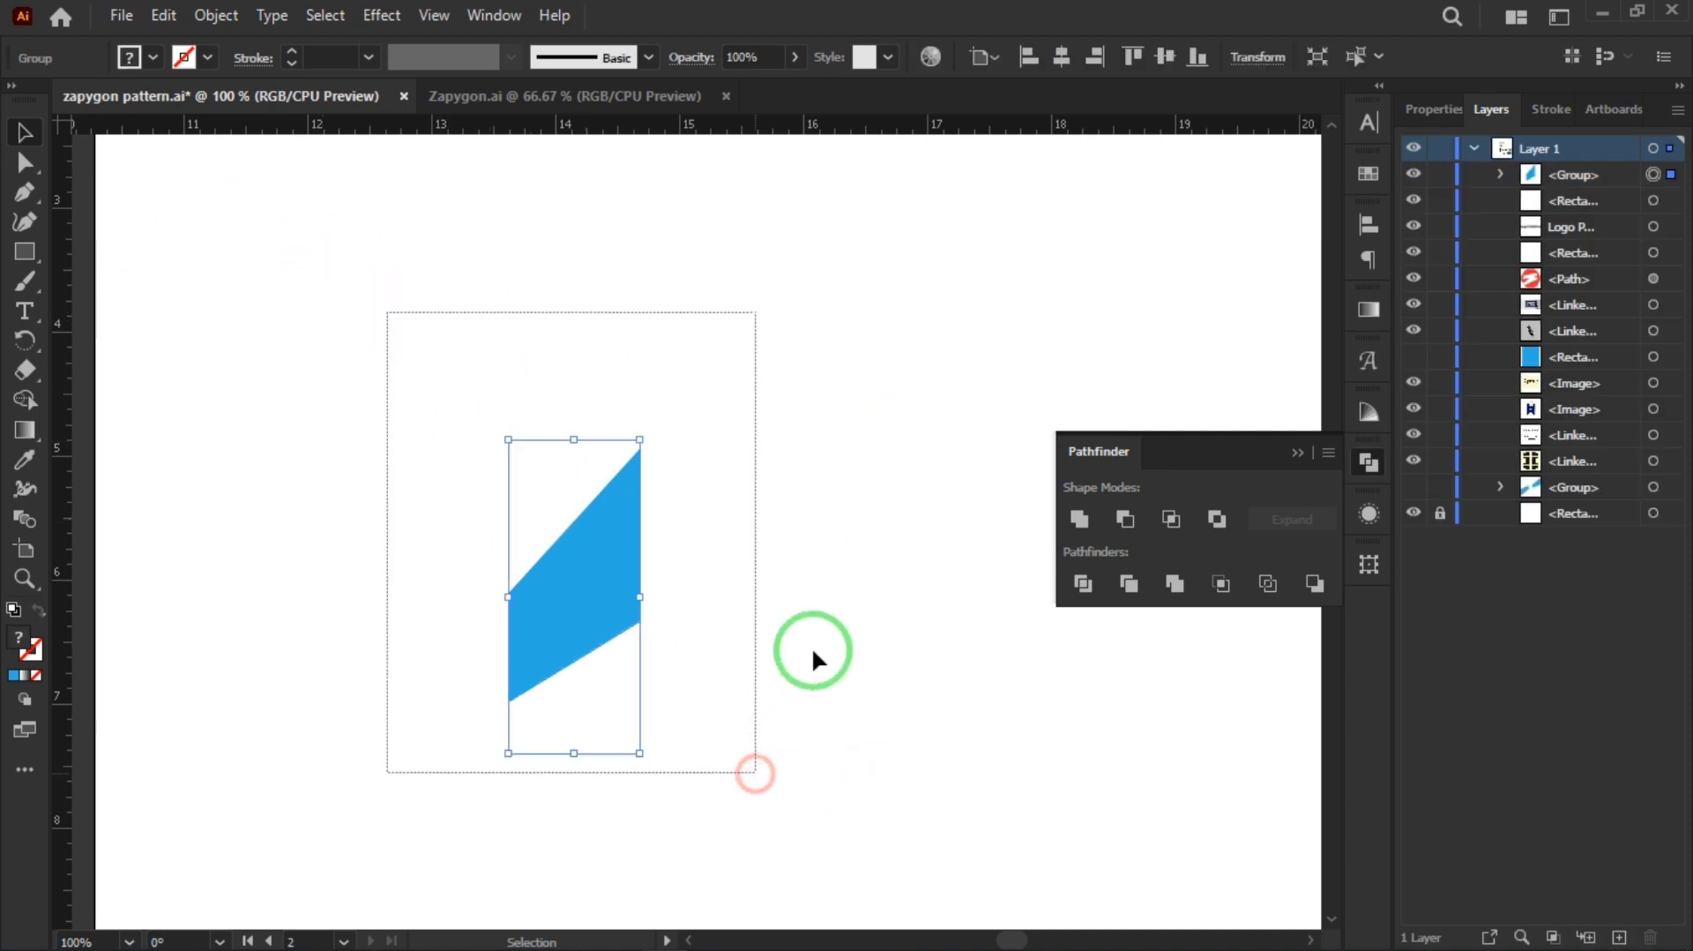
pyautogui.click(687, 763)
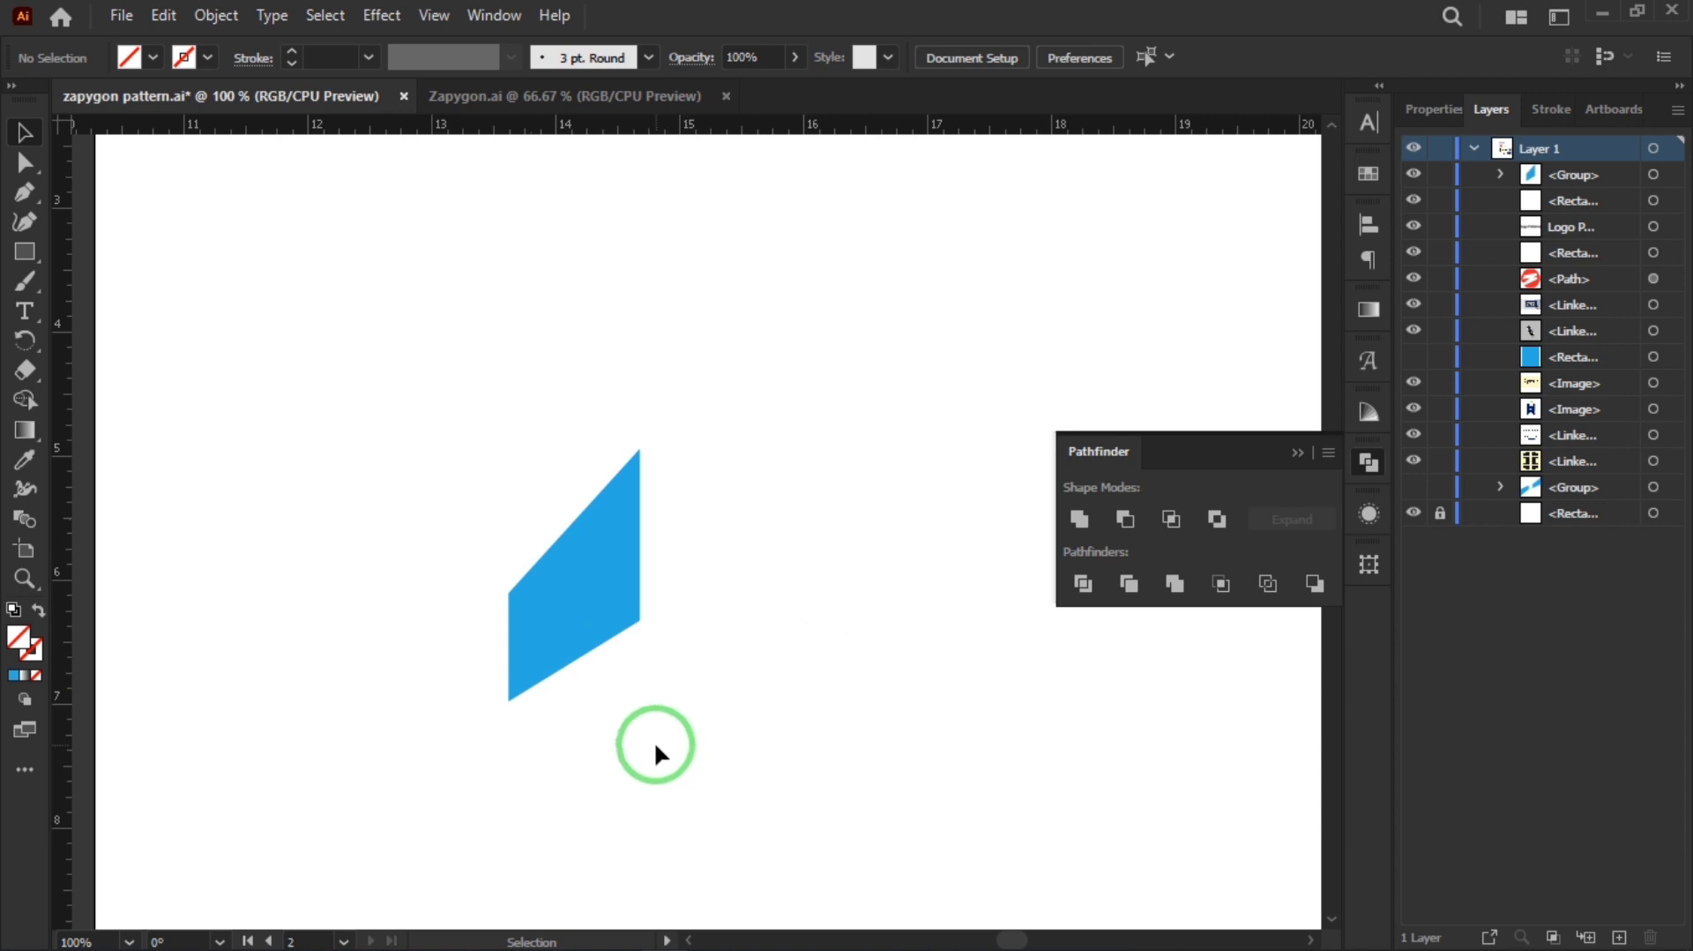
# - Delete the two unfilled leftover paths from the cropped blue group, exit isolation mode, and reselect the remaining slice
pyautogui.click(1494, 174)
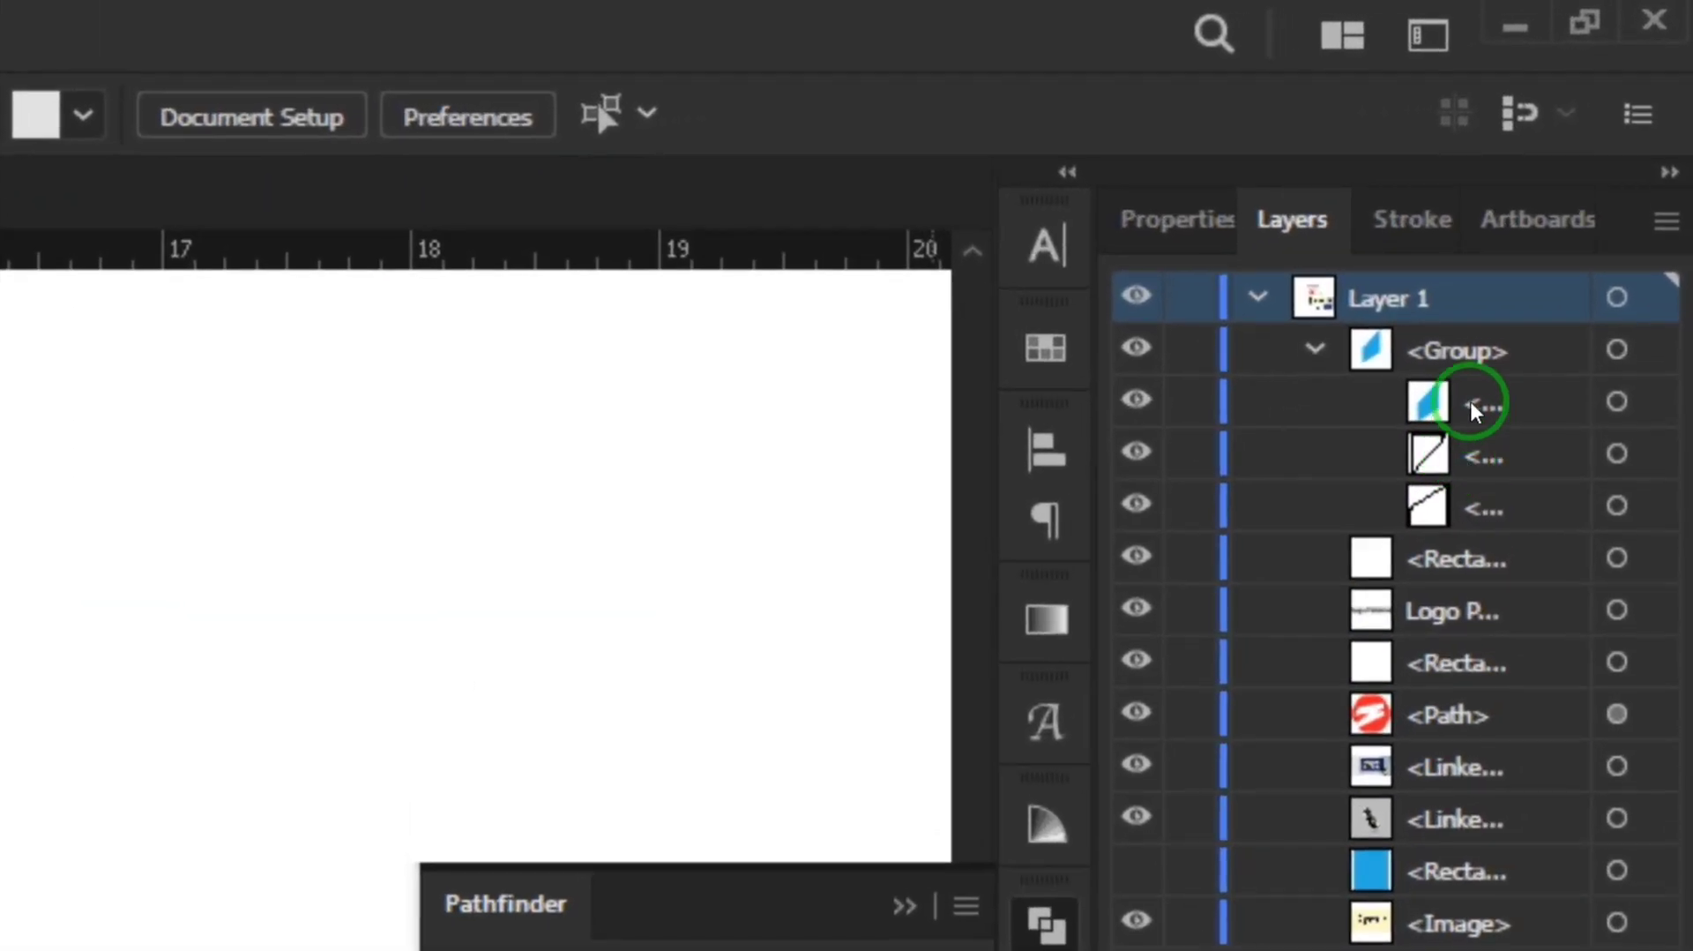
pyautogui.click(1478, 453)
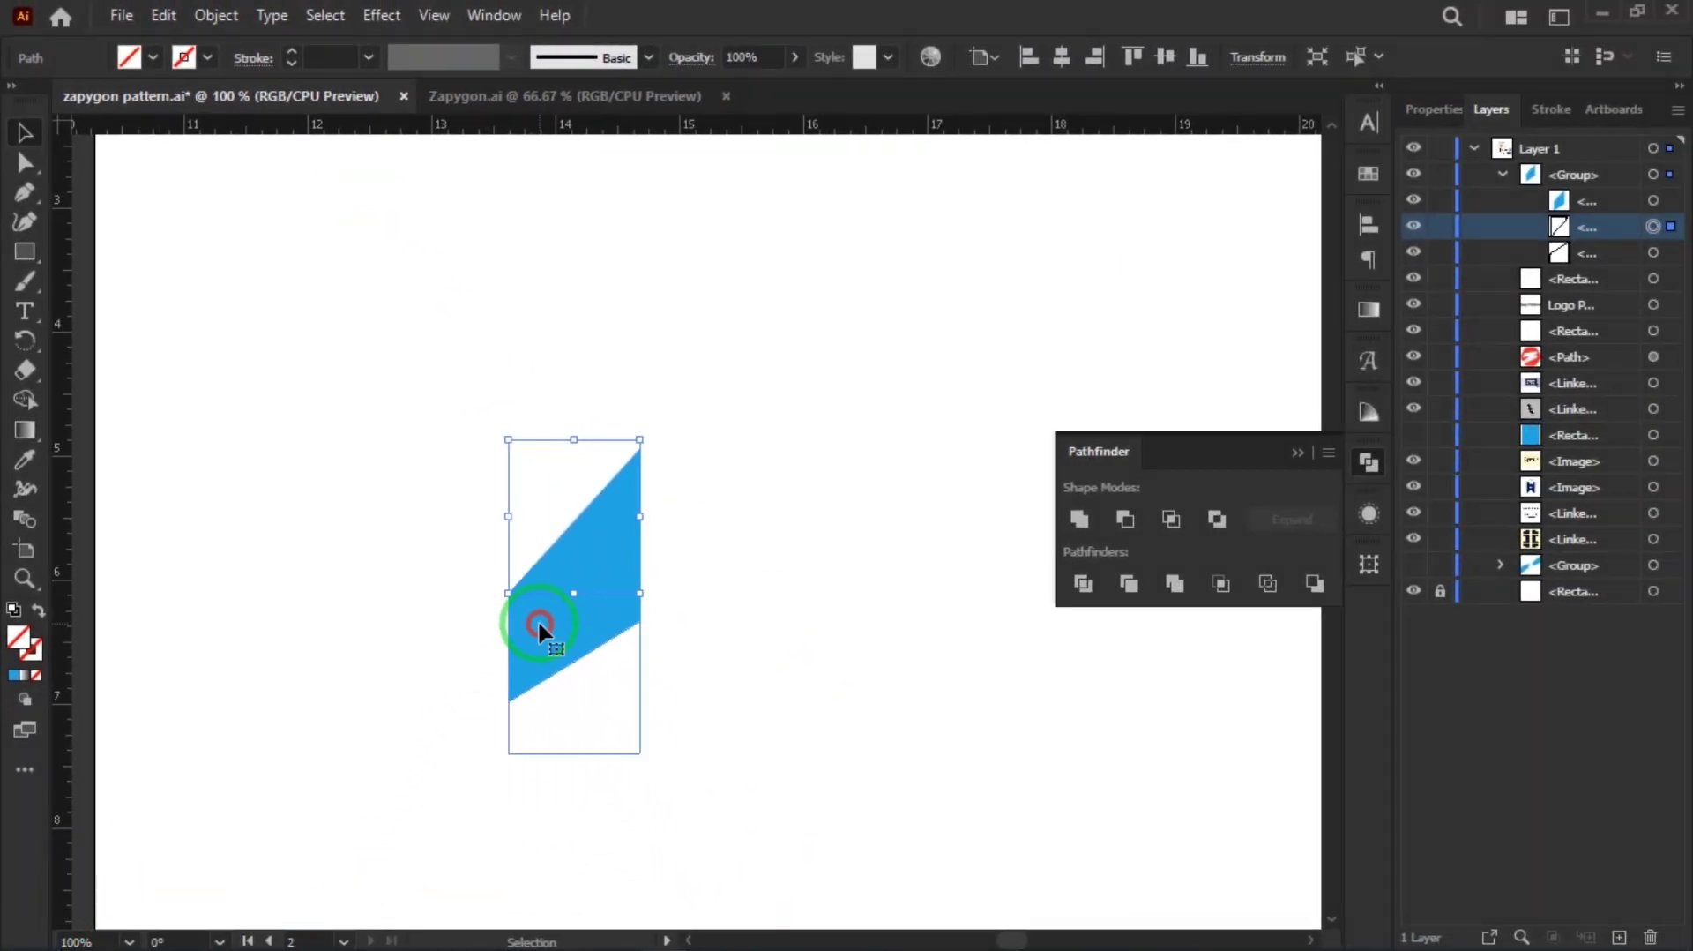
pyautogui.doubleClick(539, 624)
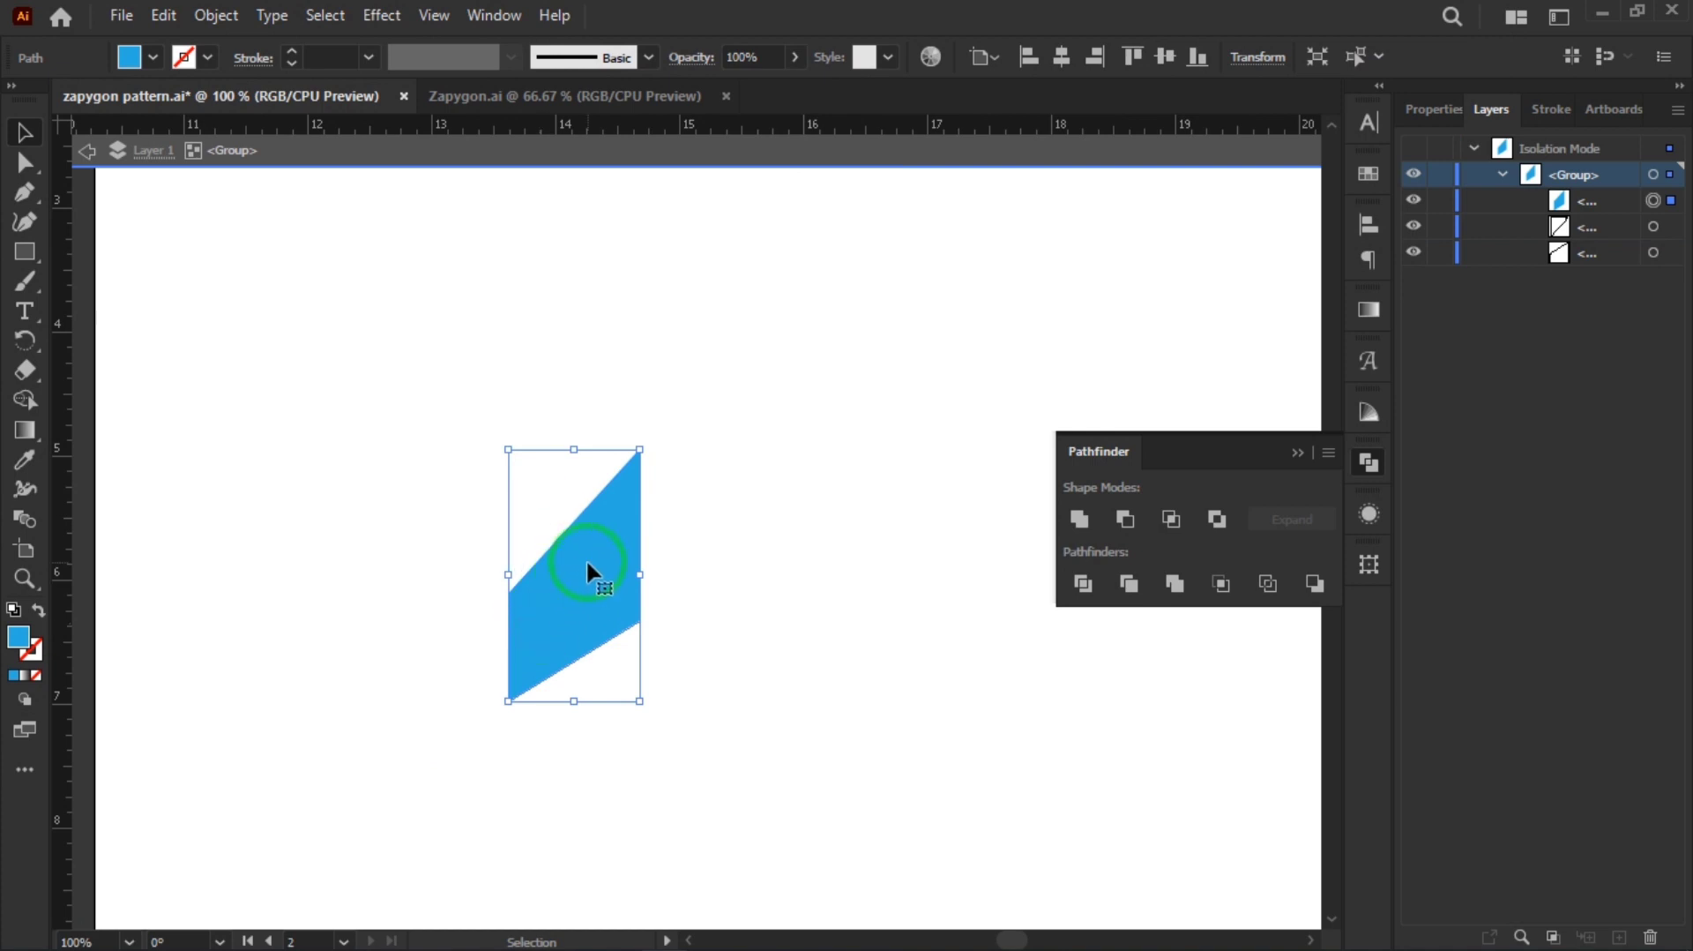
pyautogui.moveTo(562, 492); pyautogui.dragTo(562, 492)
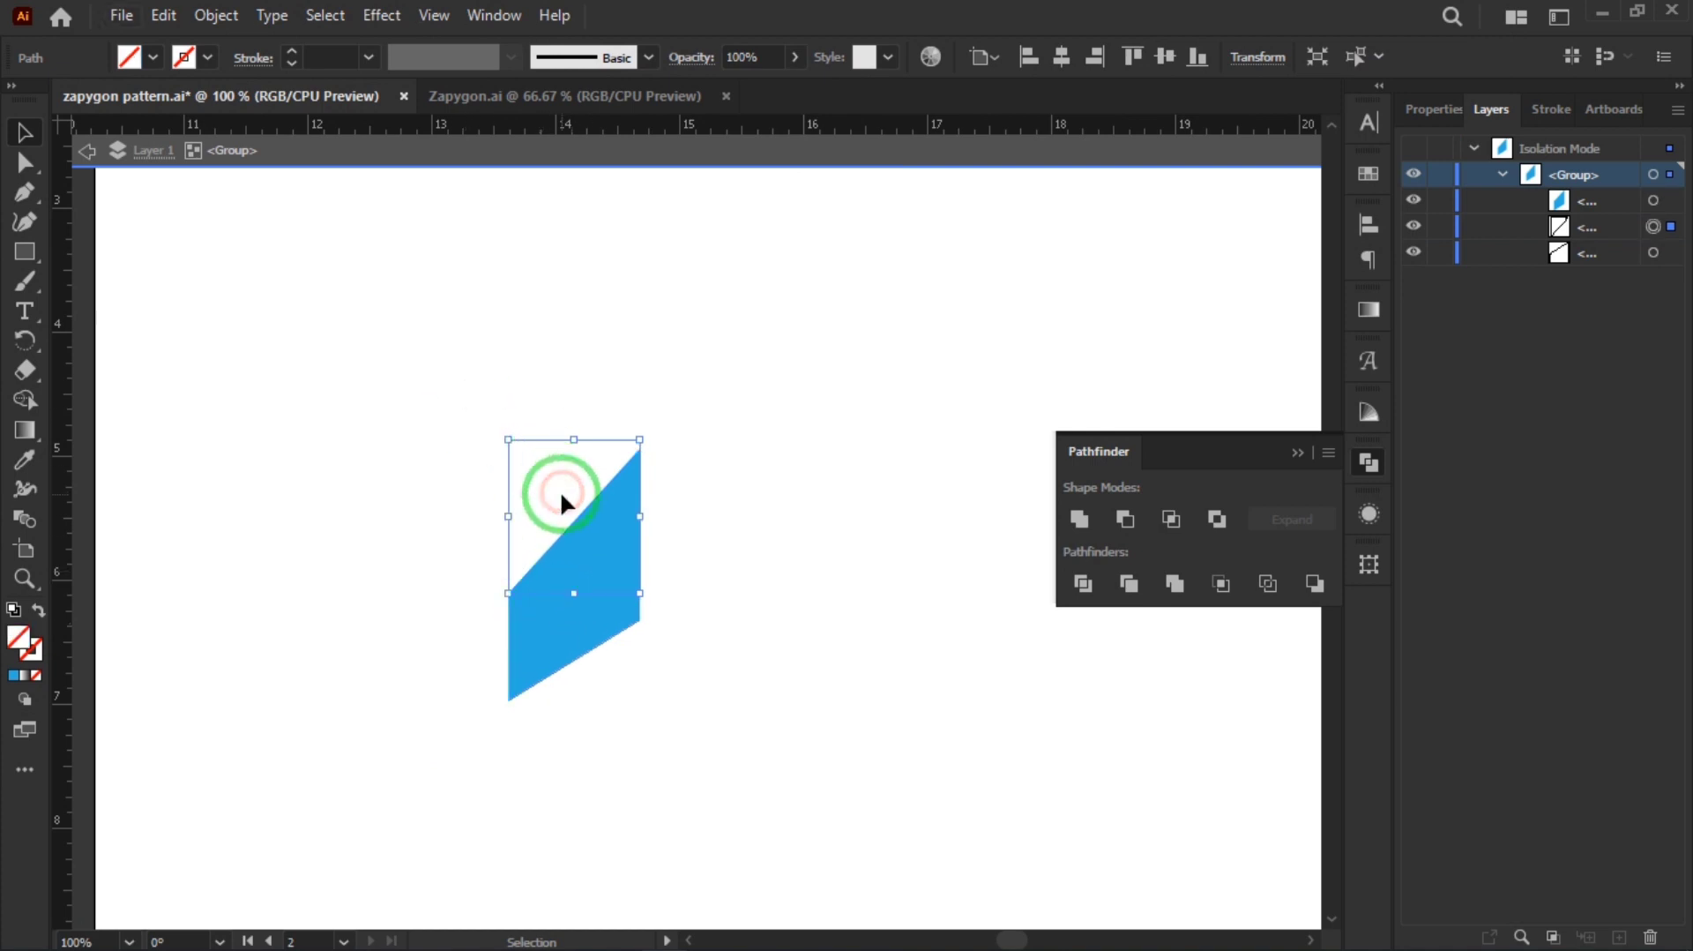
pyautogui.press('Delete')
pyautogui.moveTo(711, 782); pyautogui.dragTo(575, 684)
pyautogui.press('Delete')
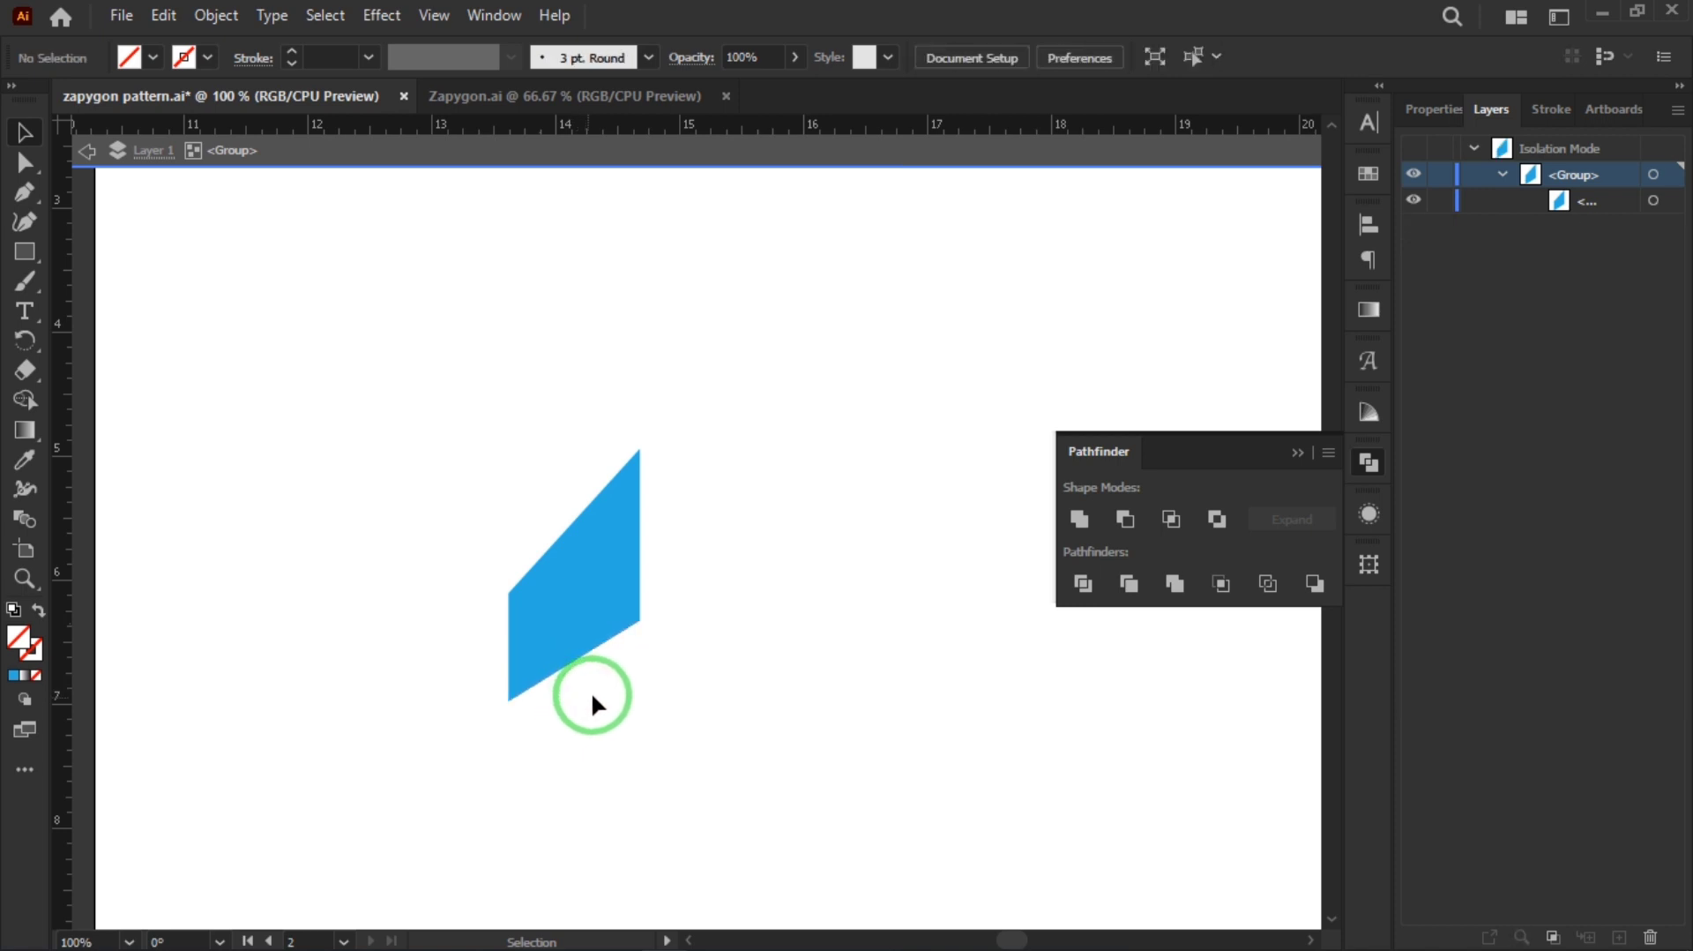
pyautogui.doubleClick(589, 693)
pyautogui.moveTo(447, 360); pyautogui.dragTo(786, 776)
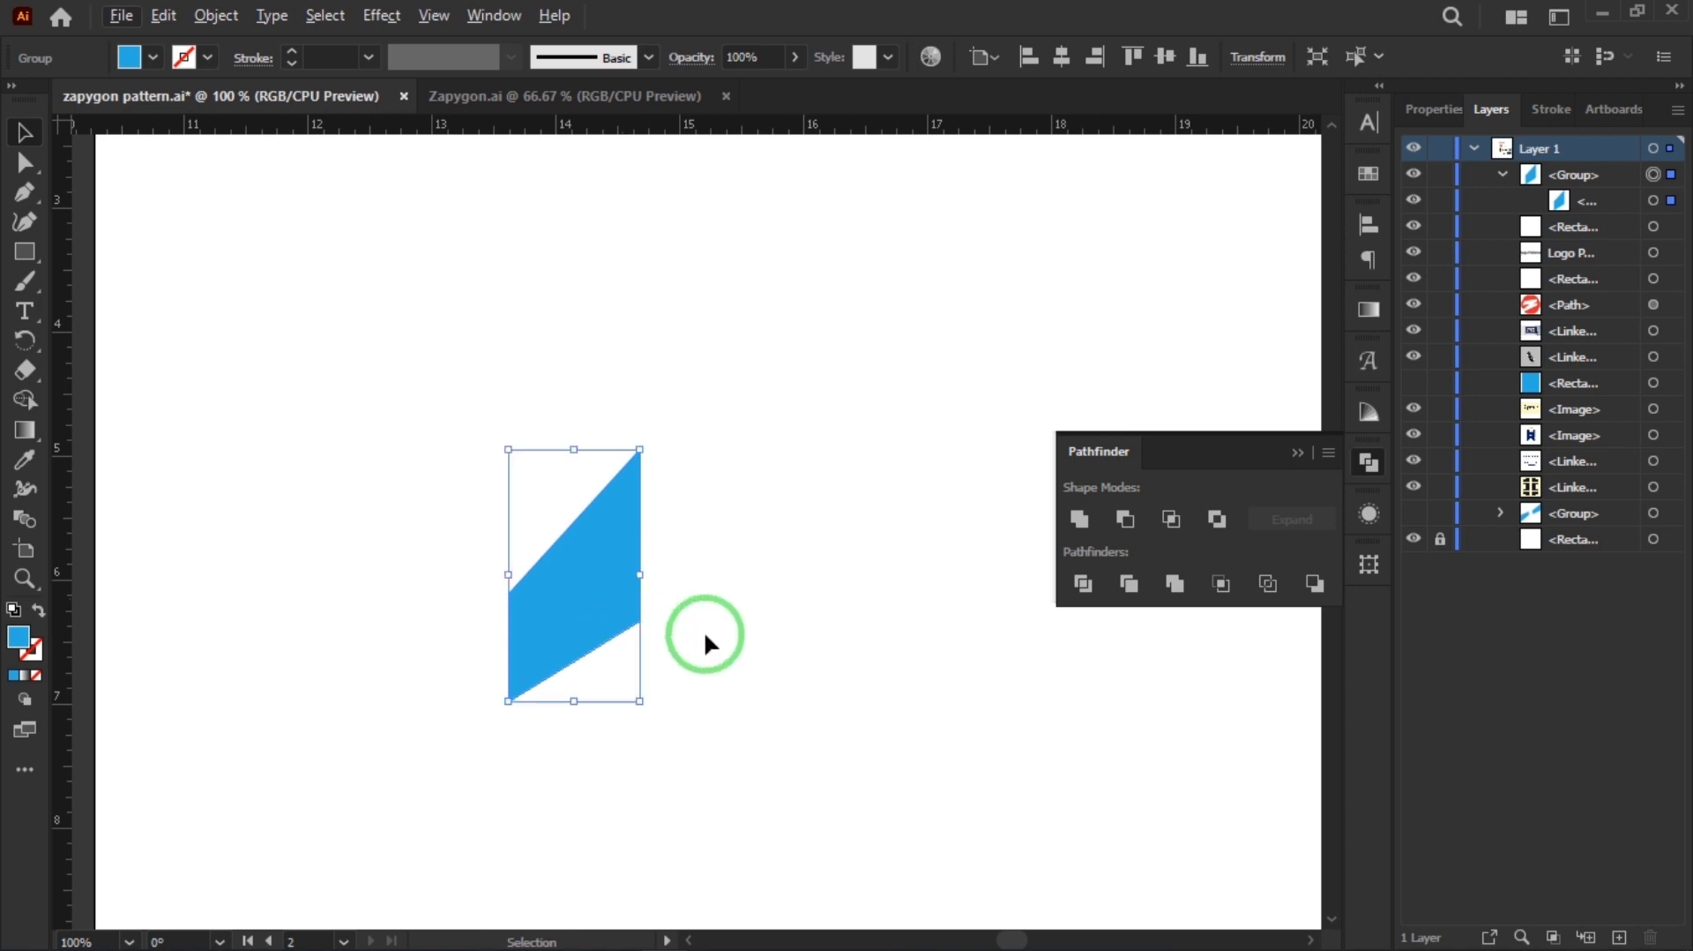
# - Round only the lower-right corner of the blue slice with its live corner control
pyautogui.click(710, 669)
pyautogui.moveTo(523, 633); pyautogui.dragTo(648, 622)
pyautogui.click(721, 611)
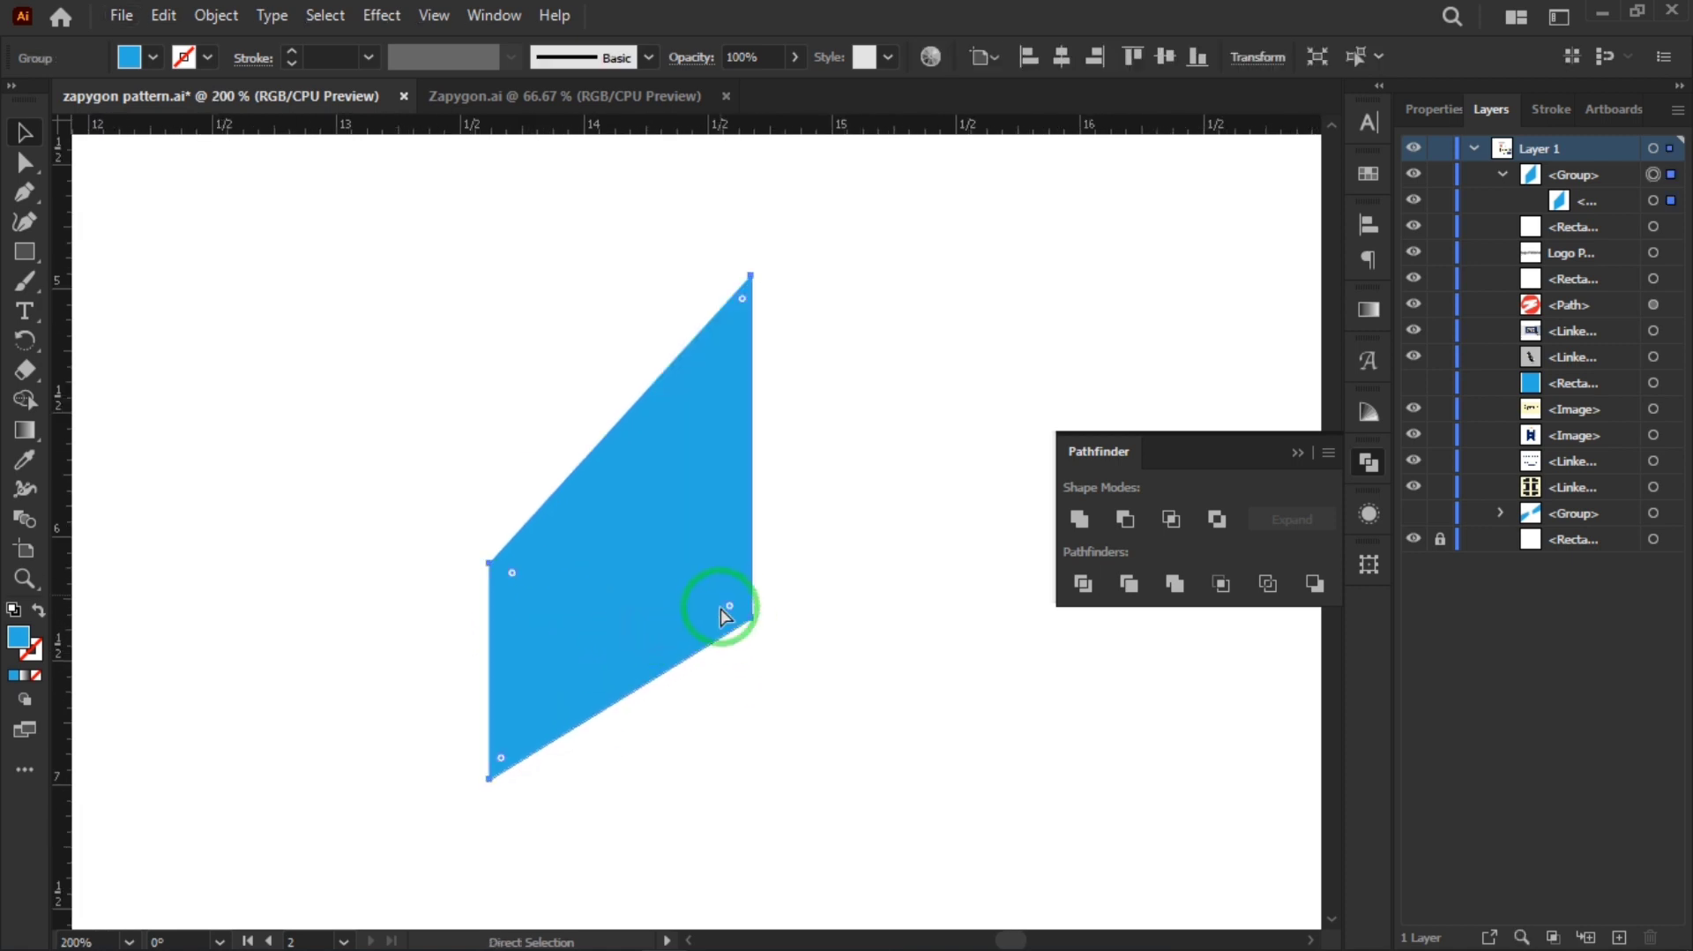
pyautogui.click(719, 605)
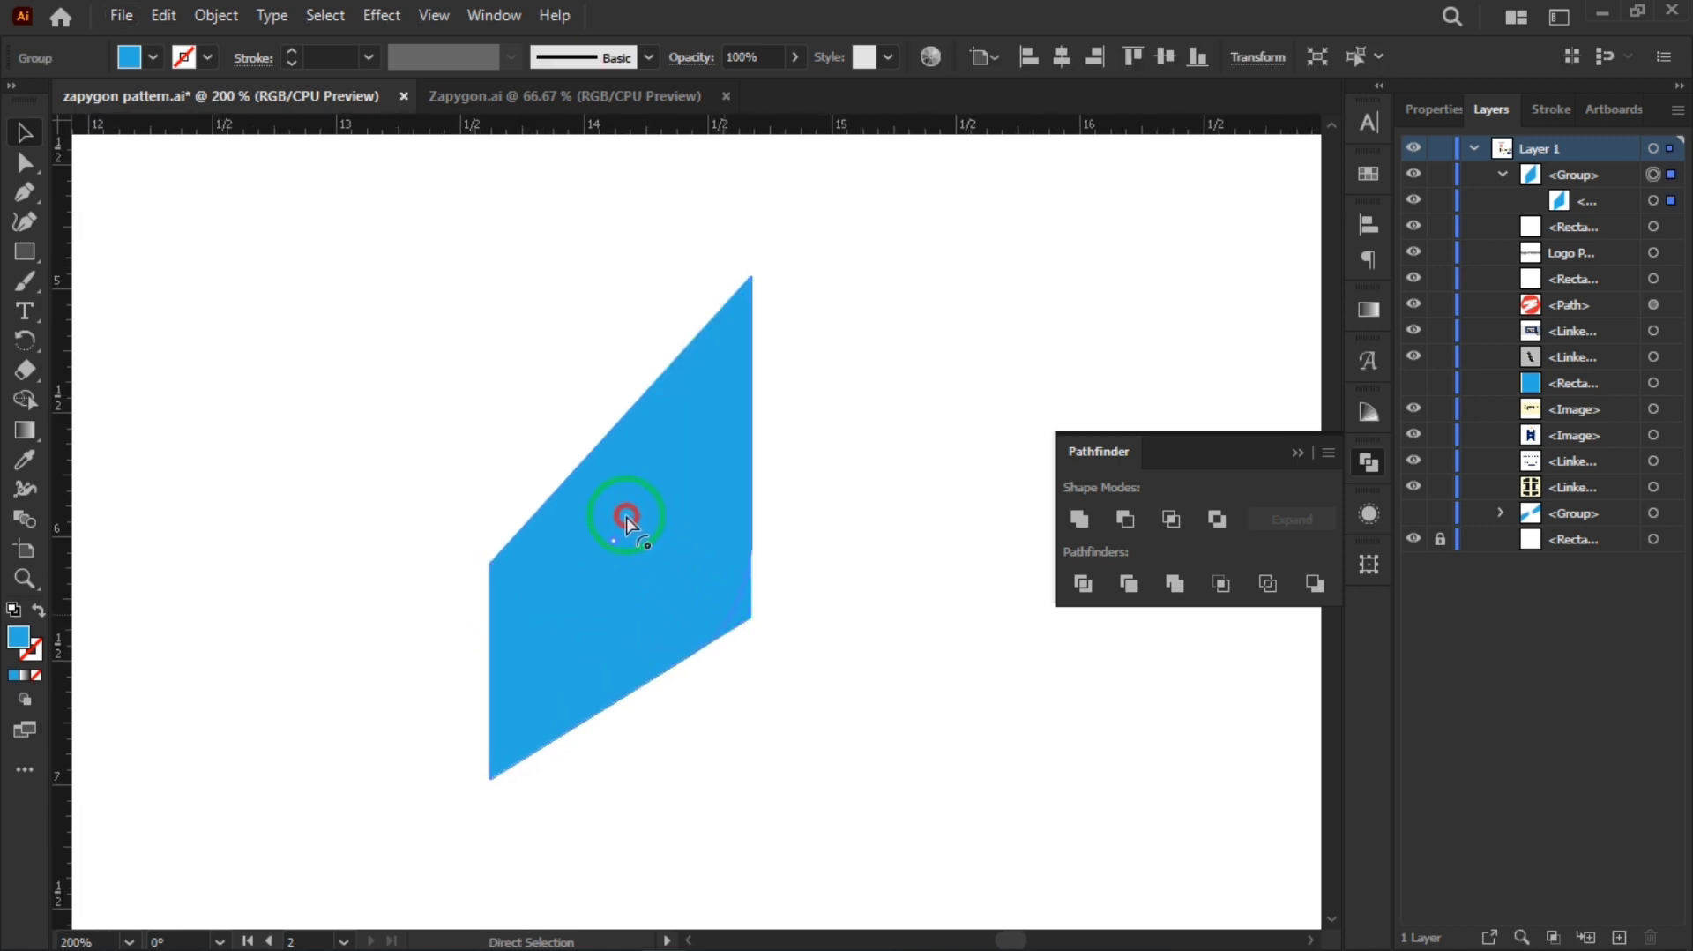
pyautogui.moveTo(602, 478); pyautogui.dragTo(601, 478)
pyautogui.click(818, 758)
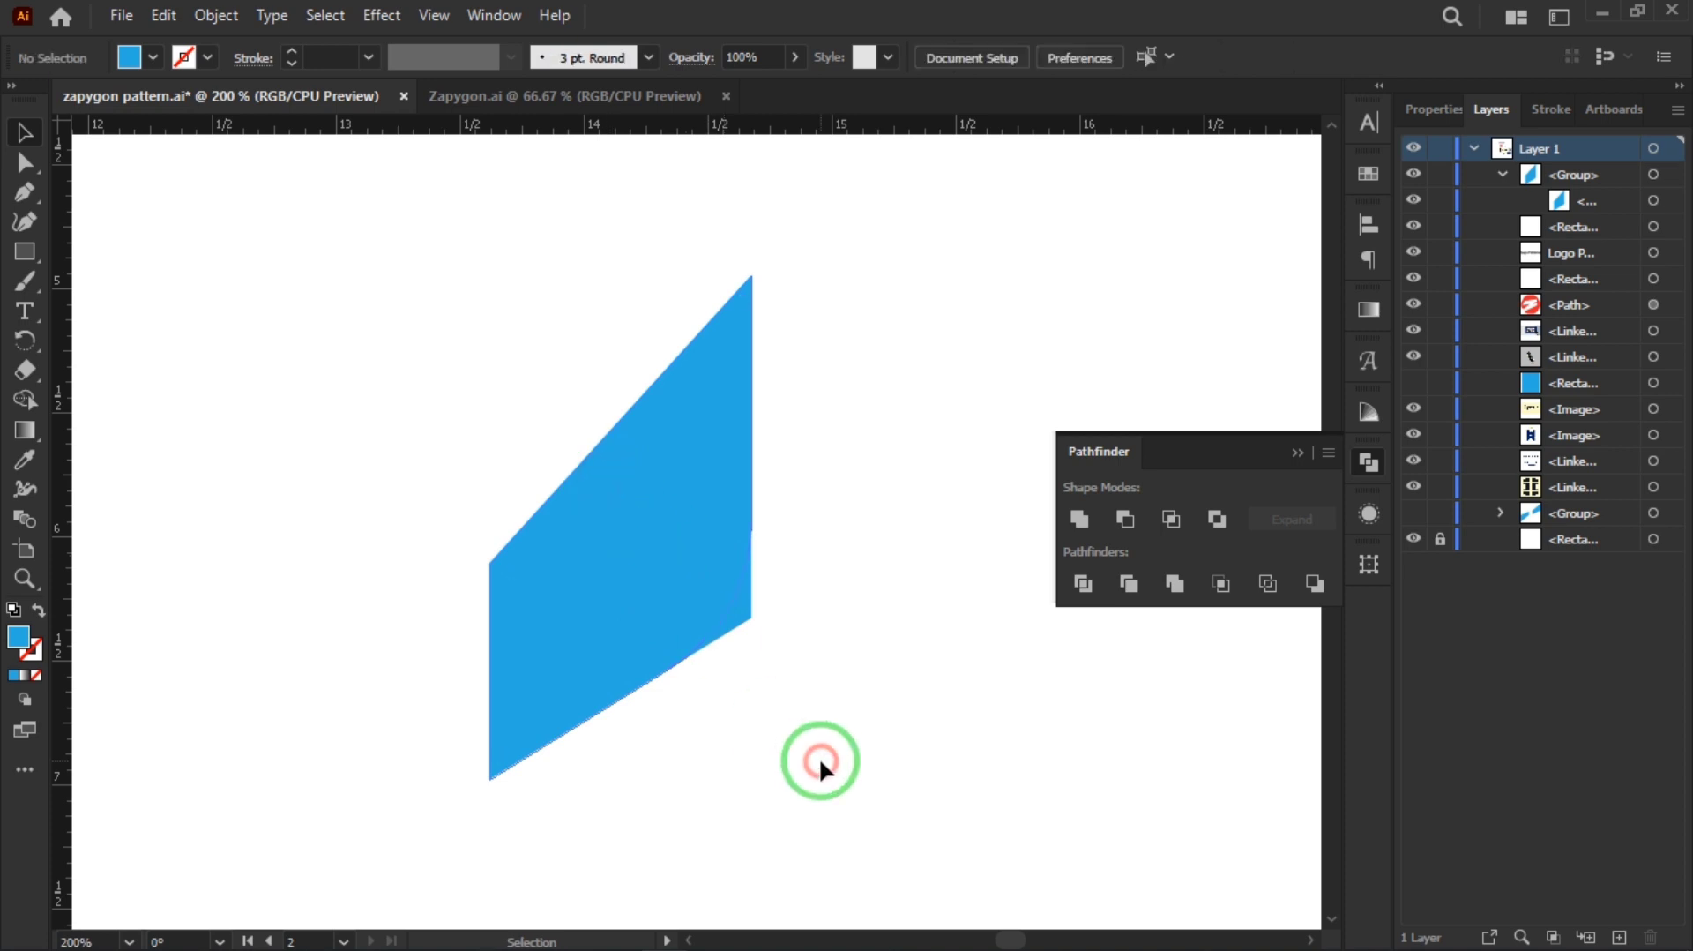
pyautogui.scroll(-1, 775, 689)
pyautogui.scroll(-1, 775, 690)
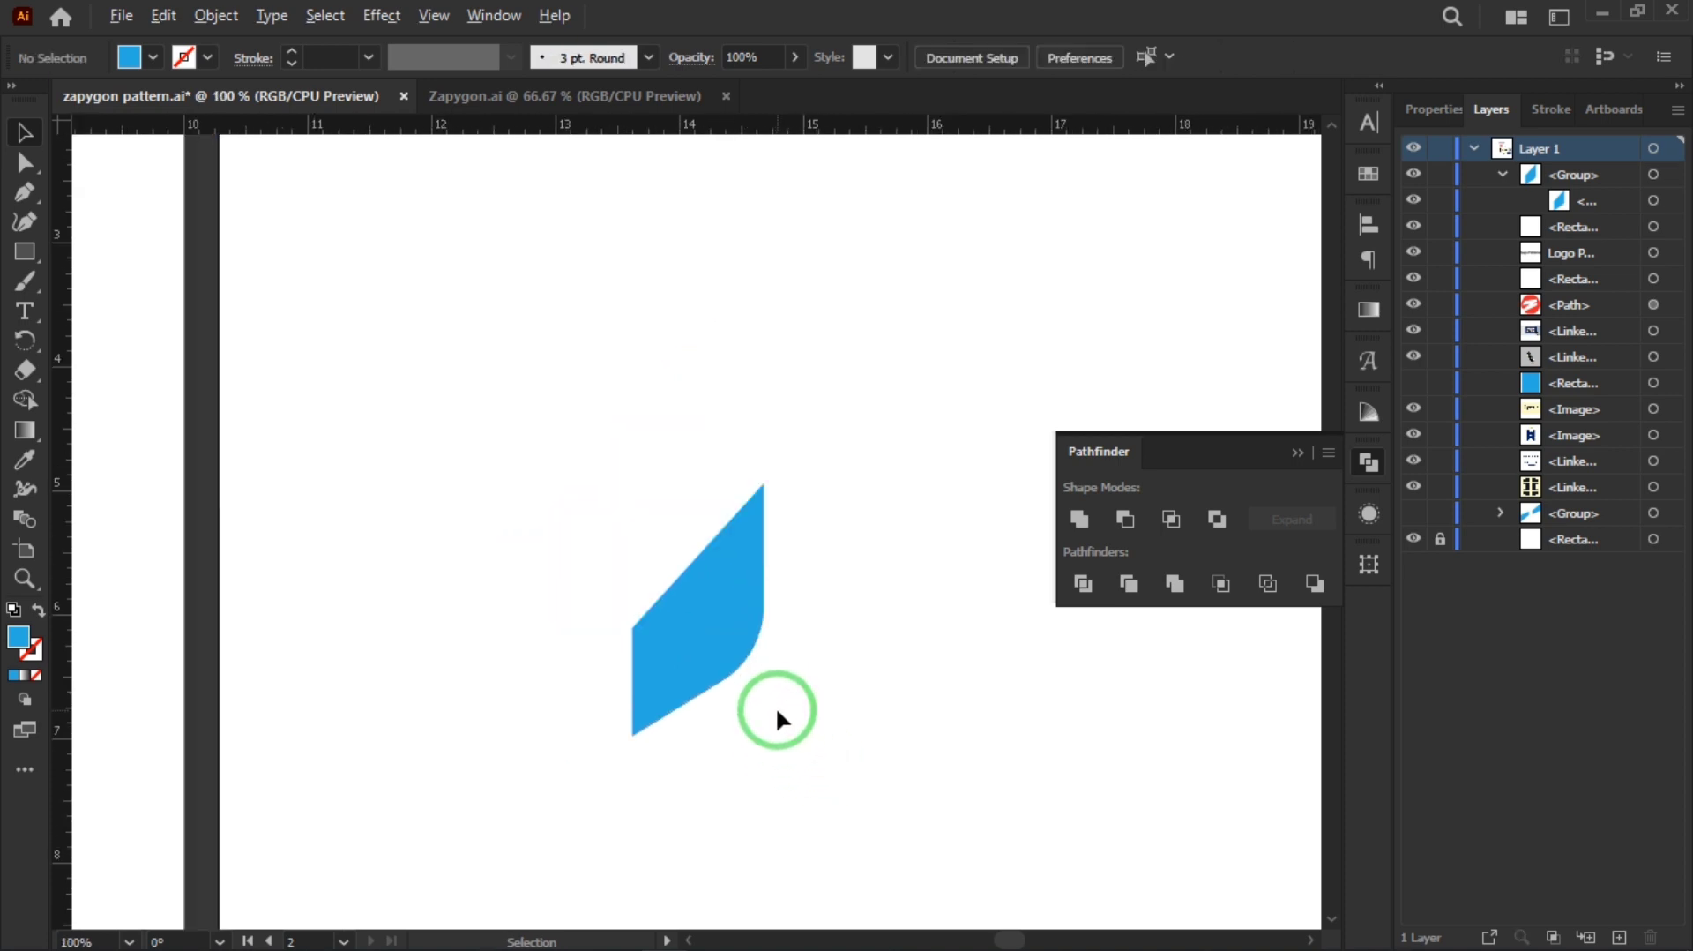
pyautogui.scroll(-1, 776, 696)
# - Select the rounded blue slice, make a pattern from it, and accept the new-pattern notice
pyautogui.press('space')
pyautogui.moveTo(793, 663); pyautogui.dragTo(616, 517)
pyautogui.click(693, 670)
pyautogui.click(730, 587)
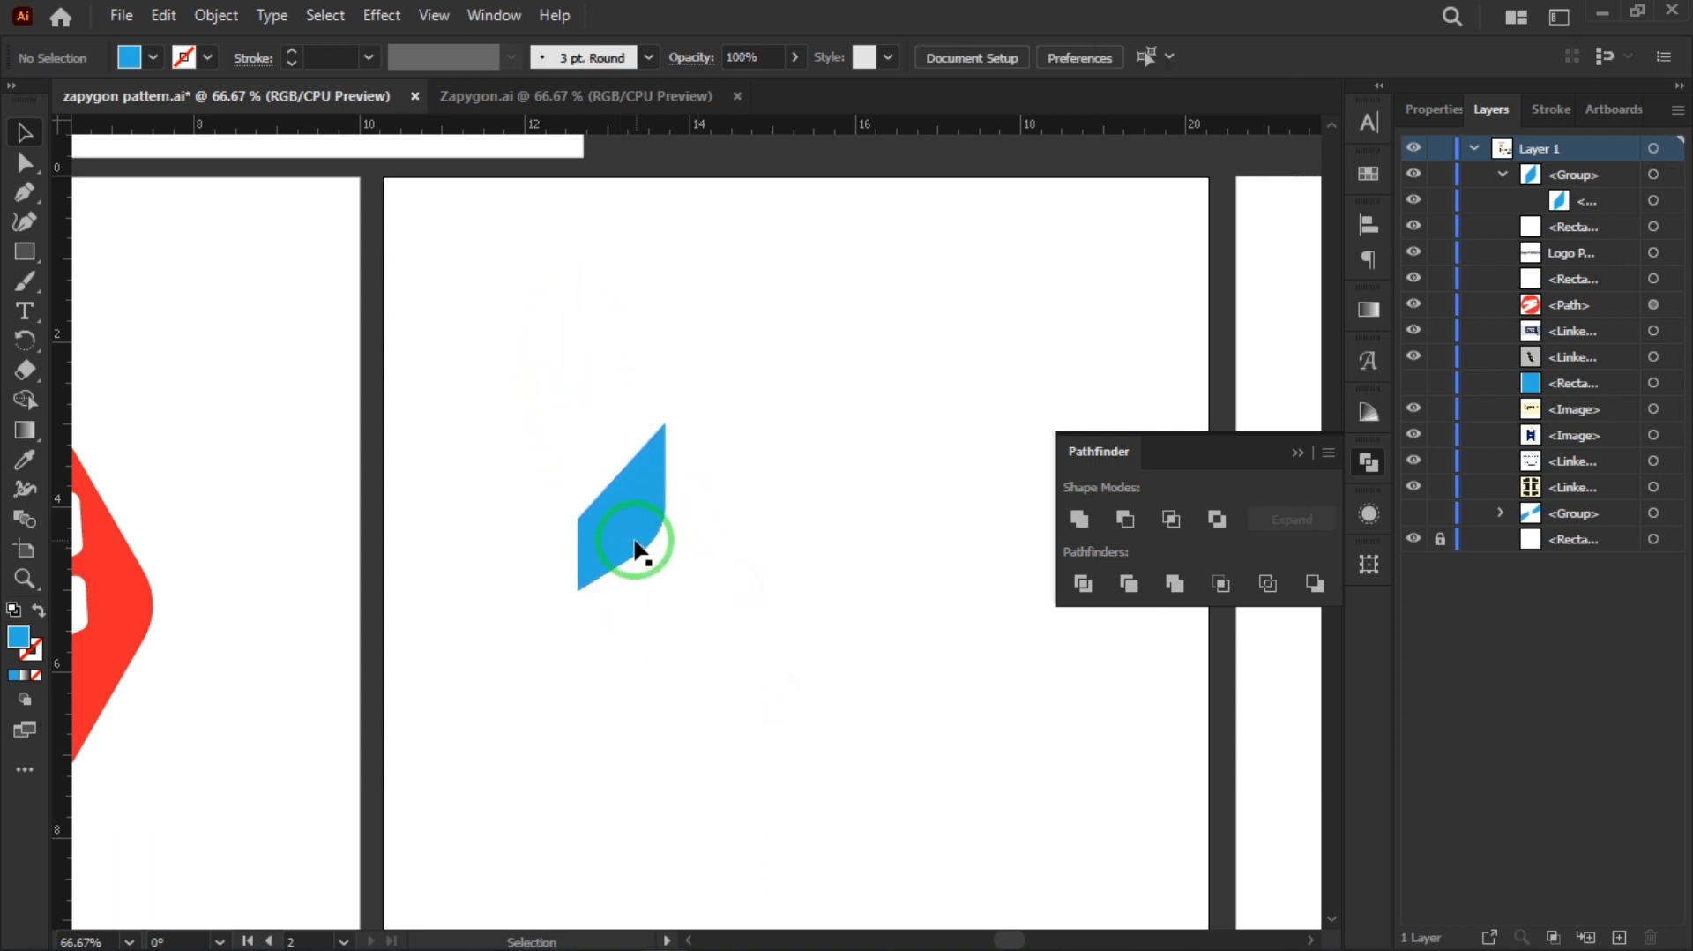
pyautogui.moveTo(554, 410); pyautogui.dragTo(696, 626)
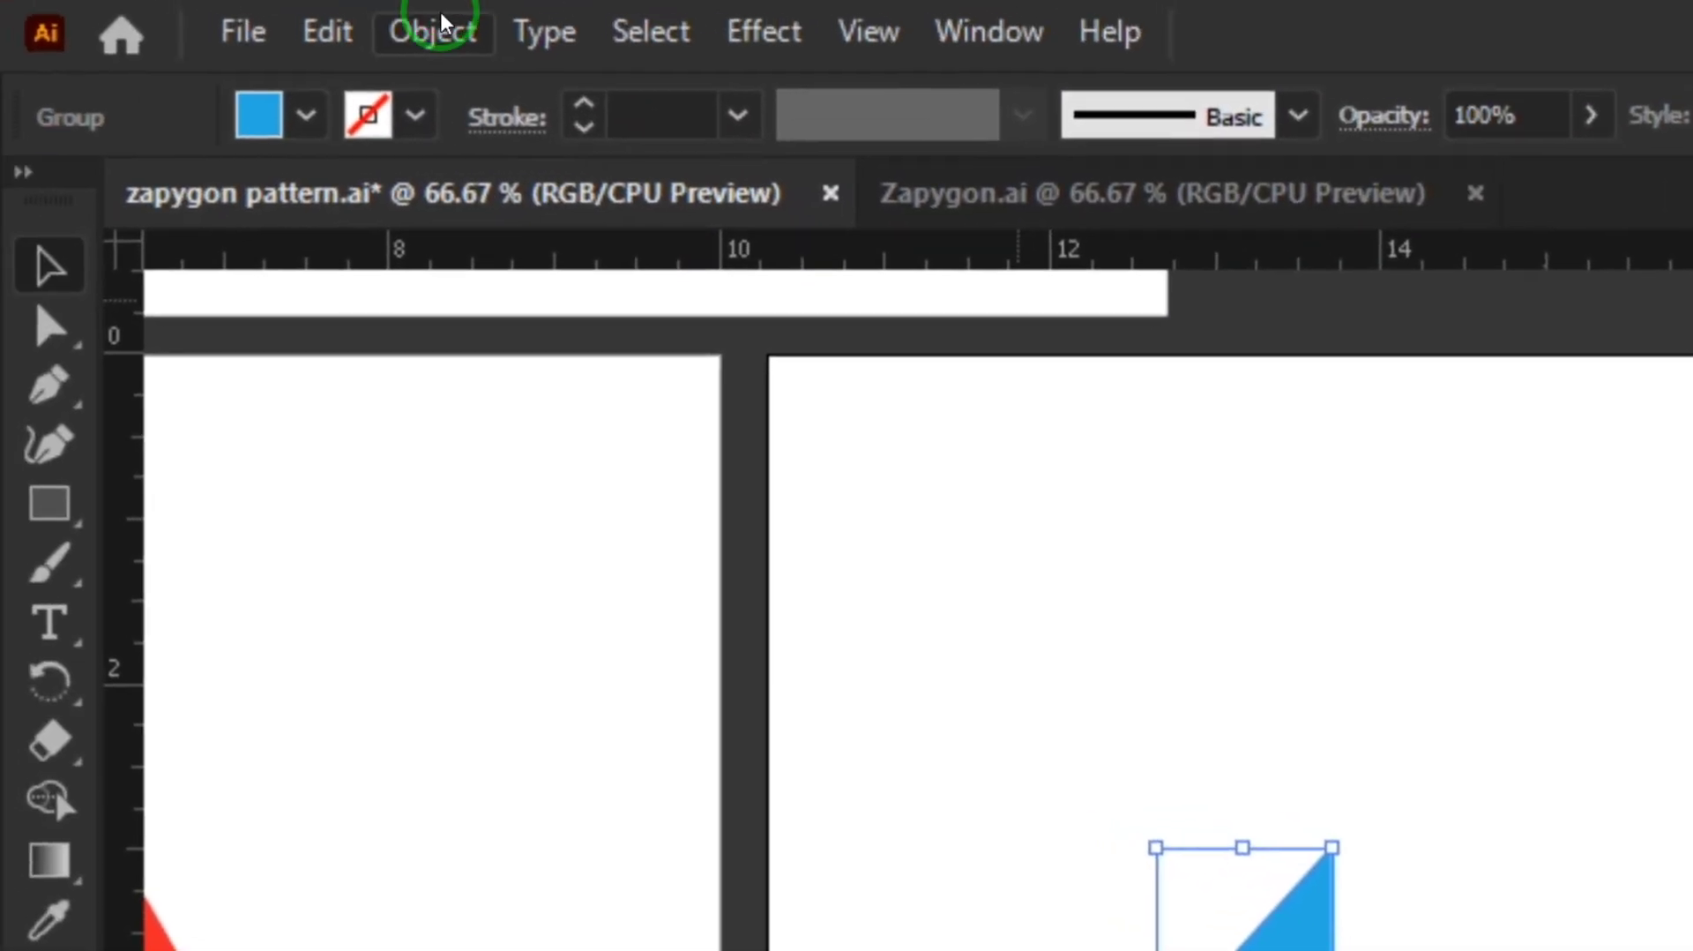
pyautogui.click(438, 32)
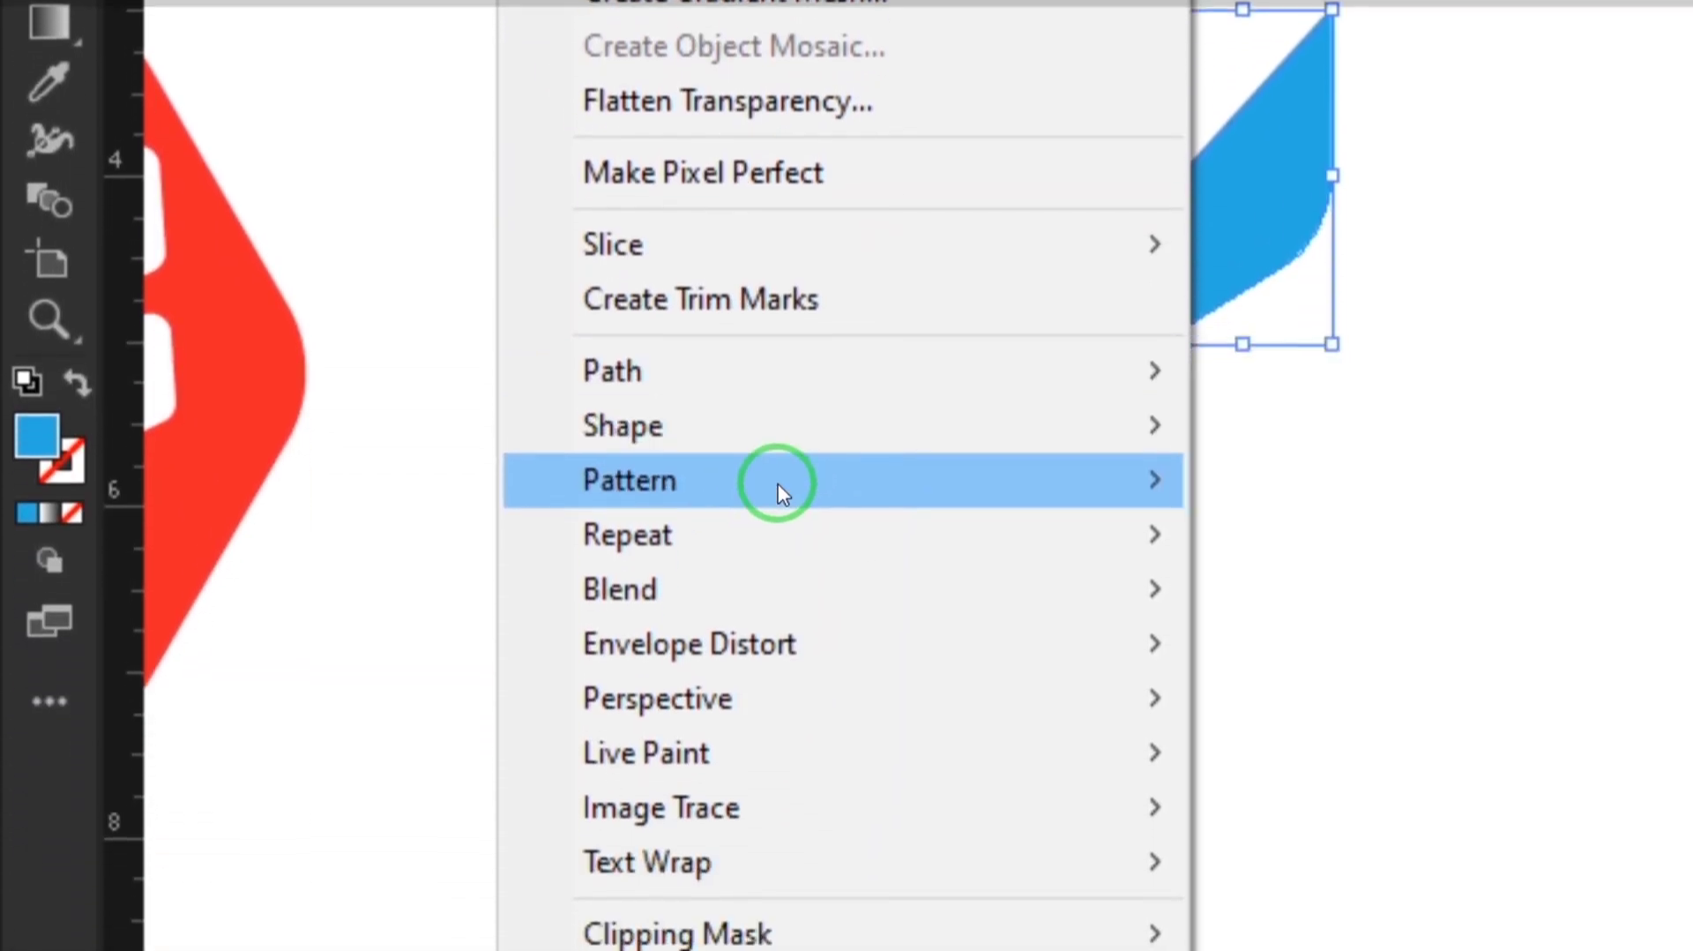
pyautogui.moveTo(809, 594)
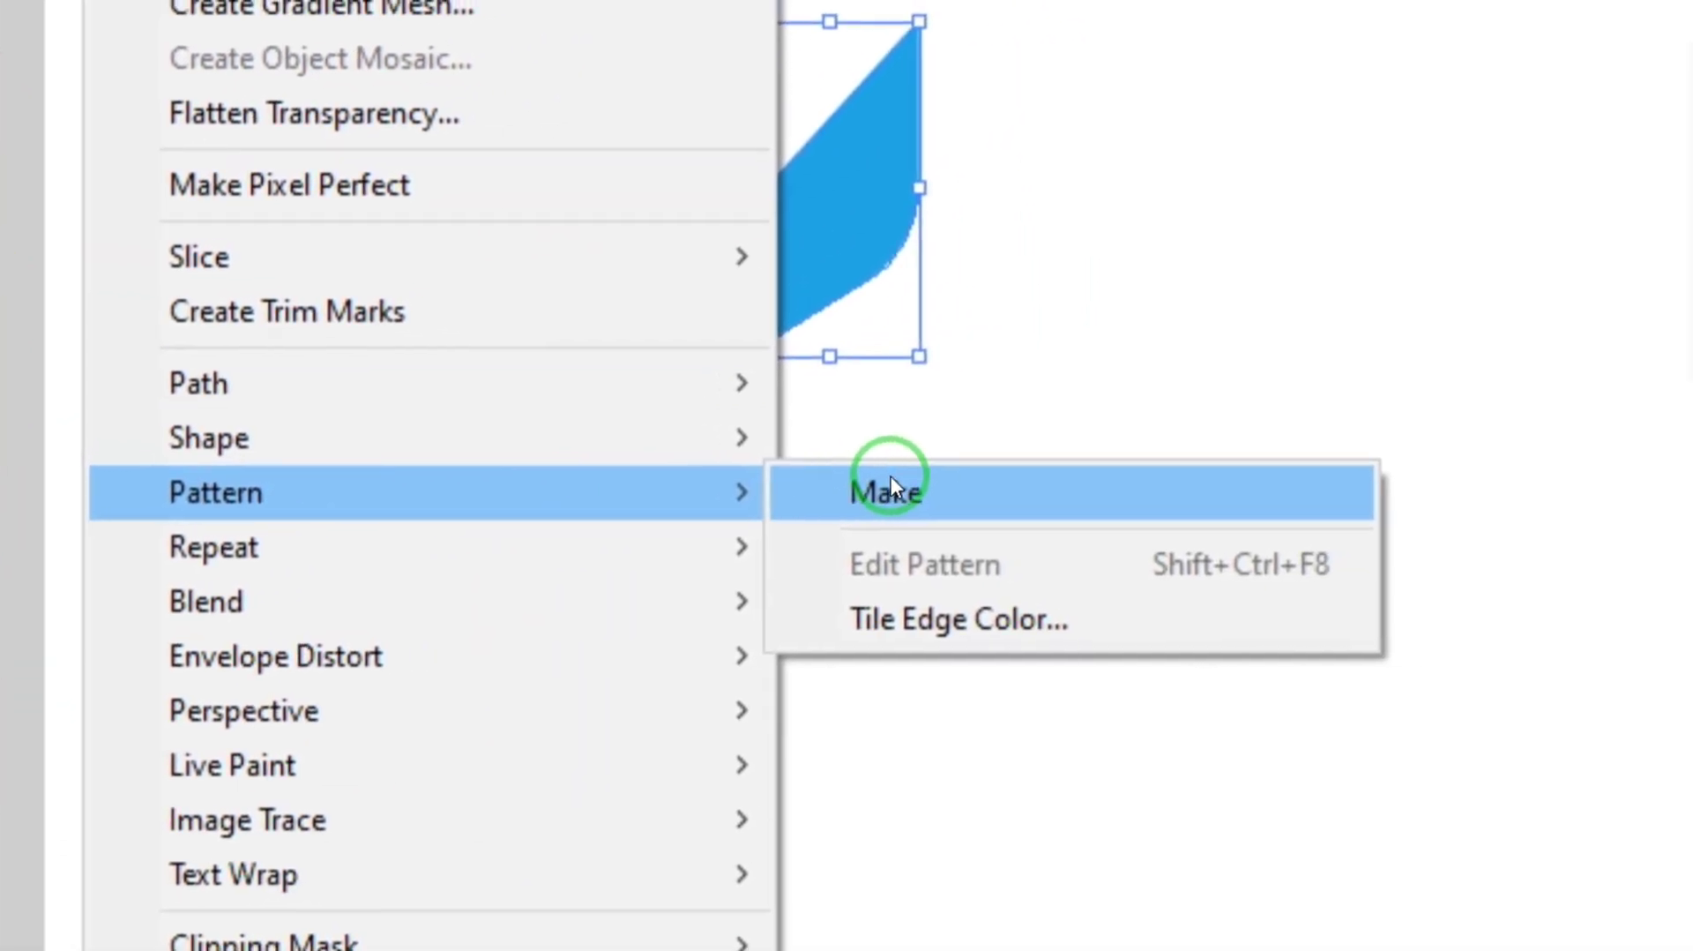
pyautogui.click(889, 491)
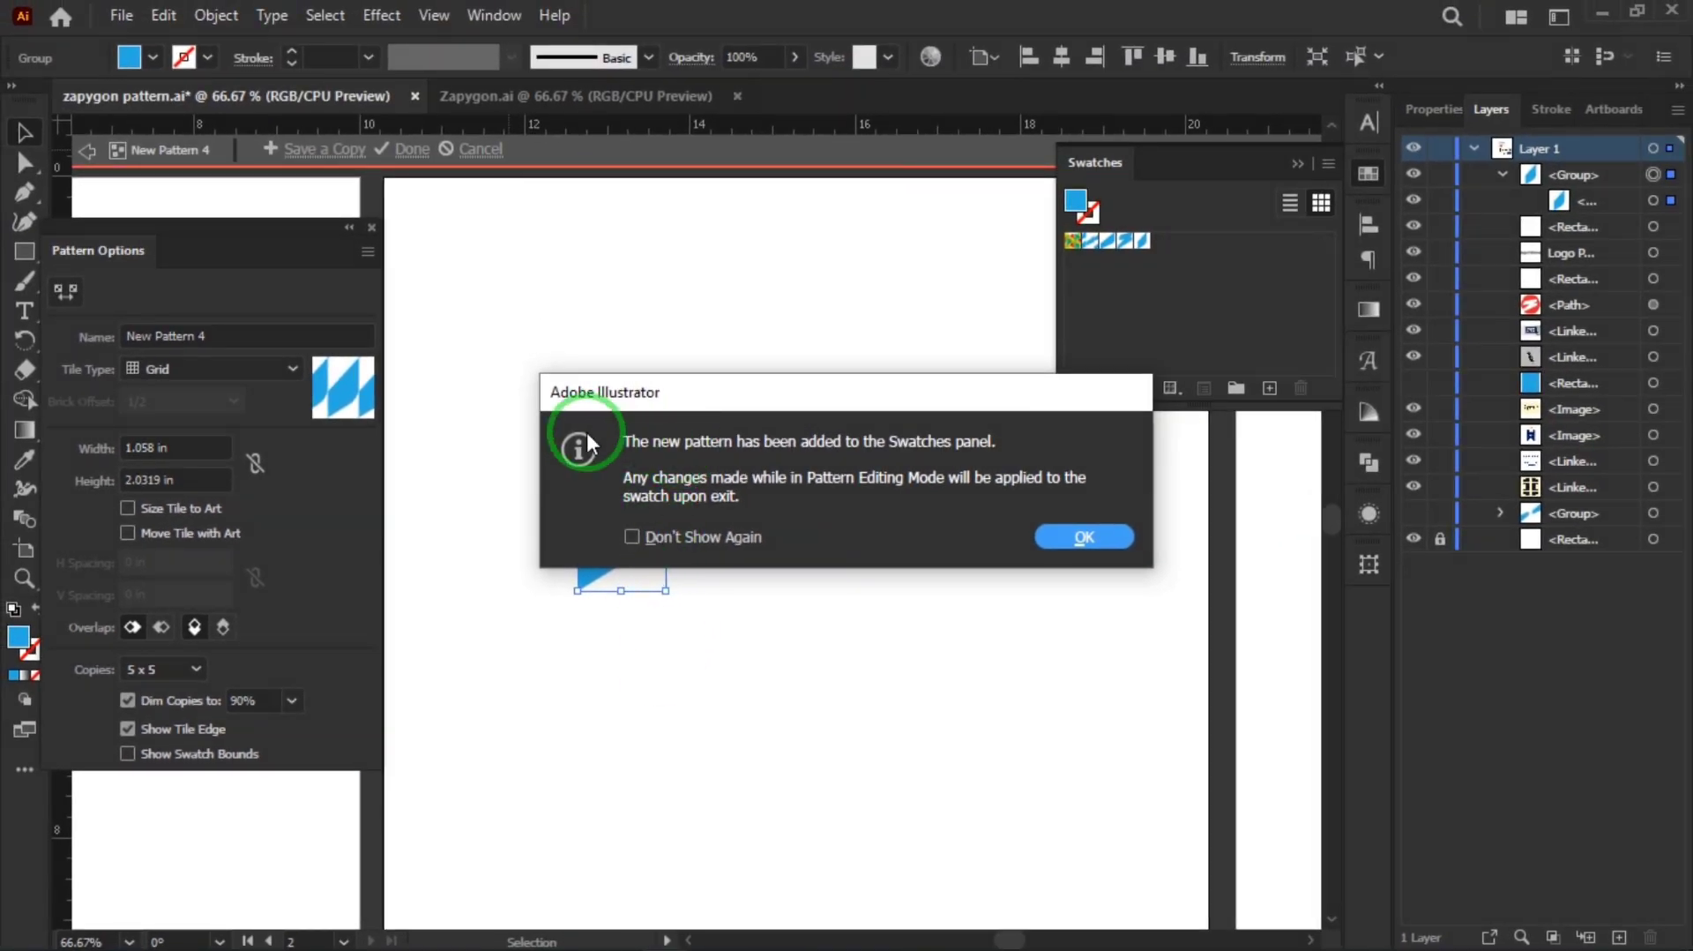
pyautogui.click(1087, 535)
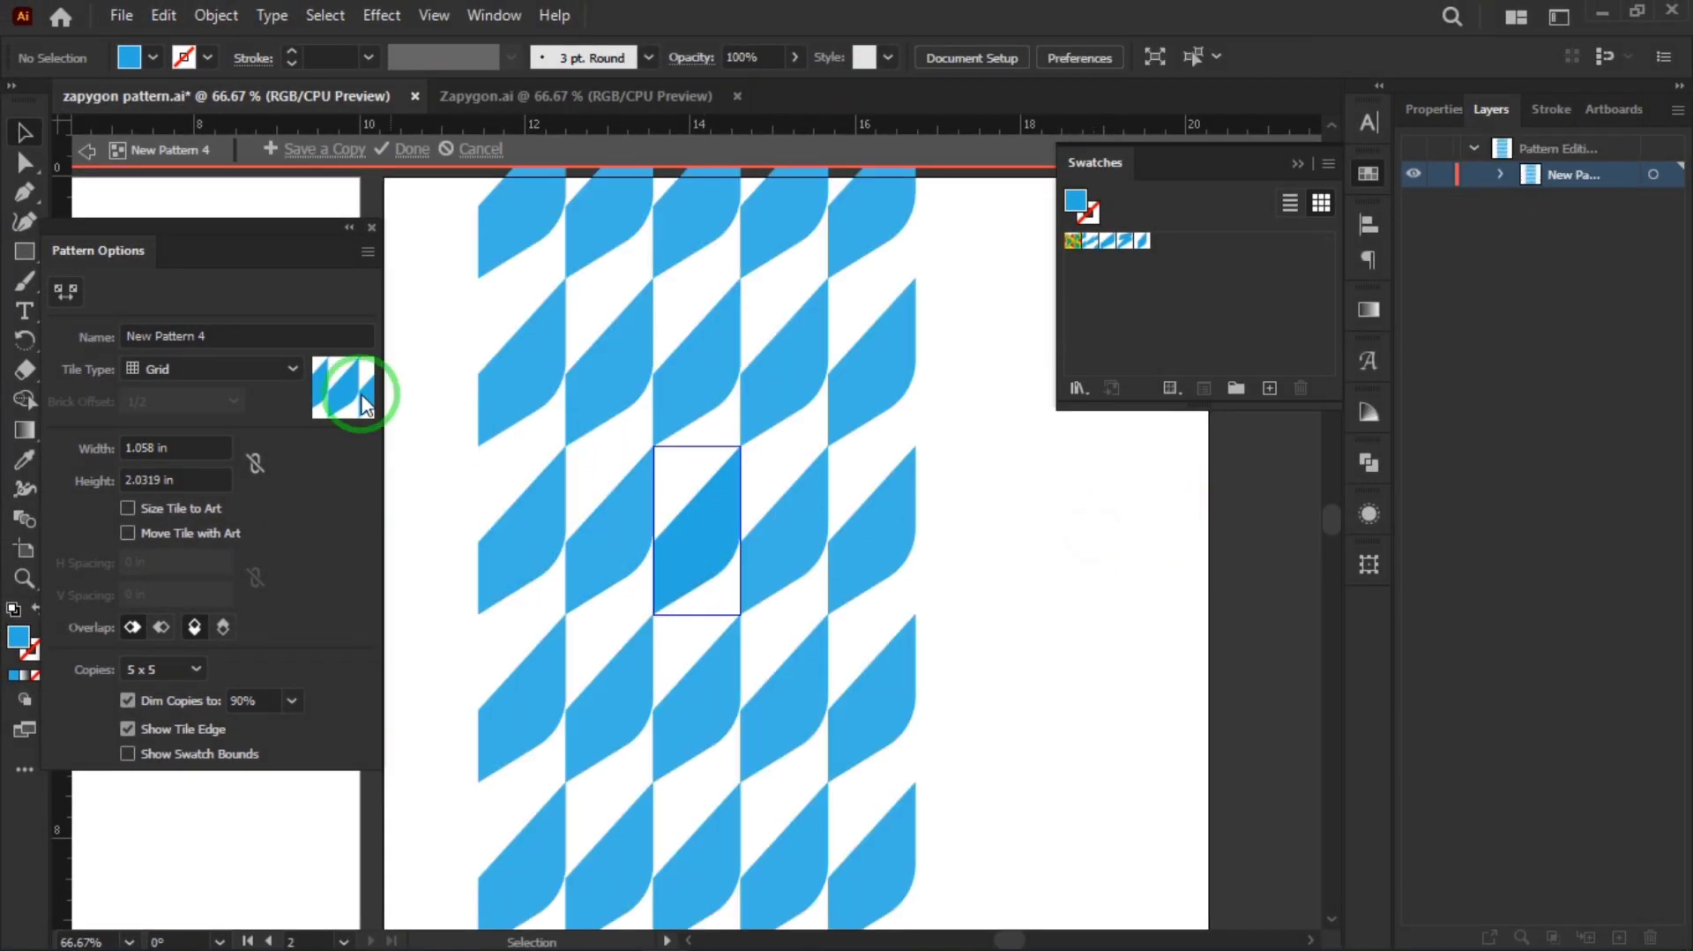
# - Try the pattern with 3 x 7 copies, then close its options and cancel the pattern editing
pyautogui.scroll(-1, 548, 567)
pyautogui.moveTo(560, 568); pyautogui.dragTo(643, 542)
pyautogui.moveTo(201, 235); pyautogui.dragTo(300, 219)
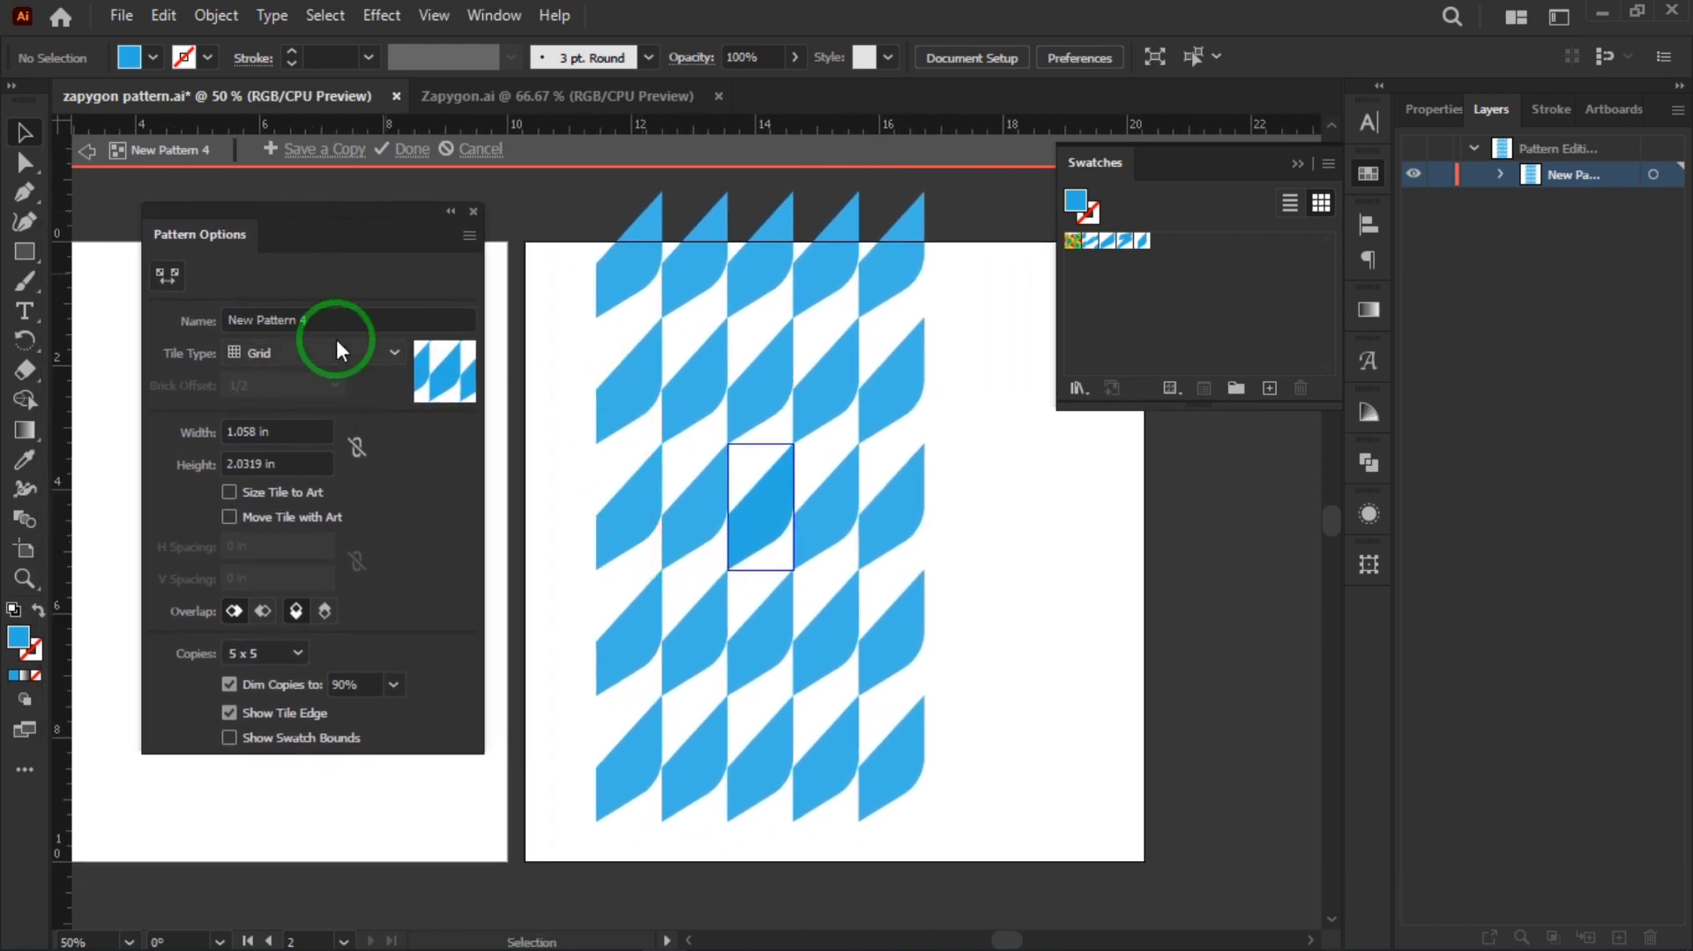
pyautogui.click(320, 355)
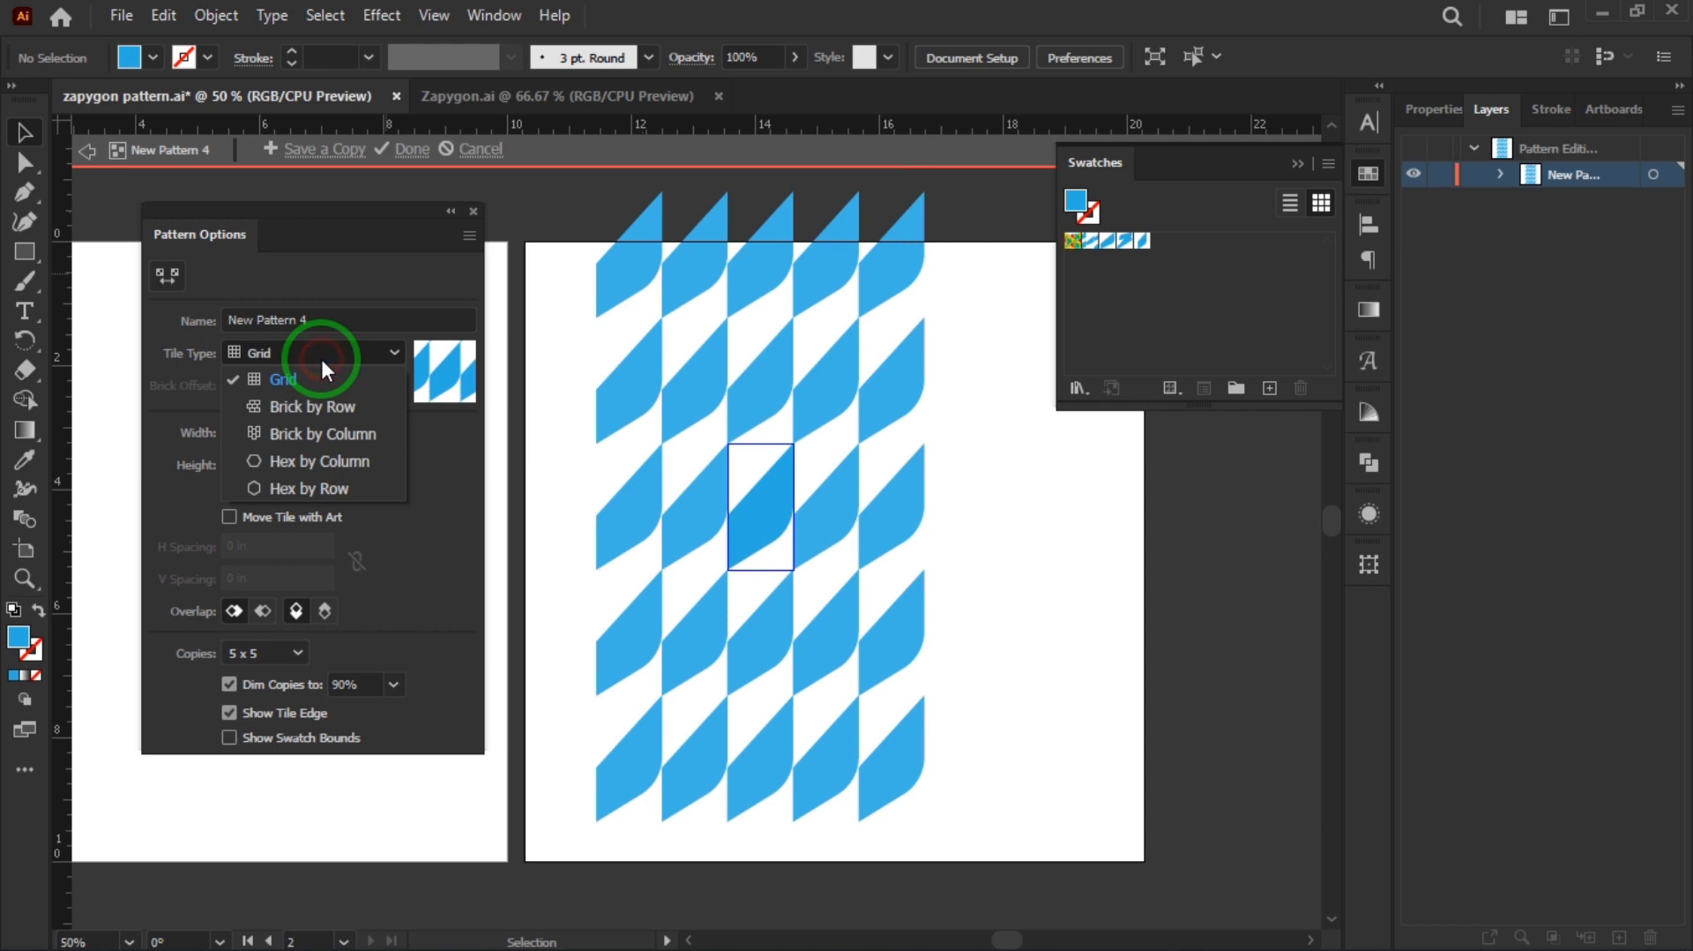
pyautogui.click(368, 268)
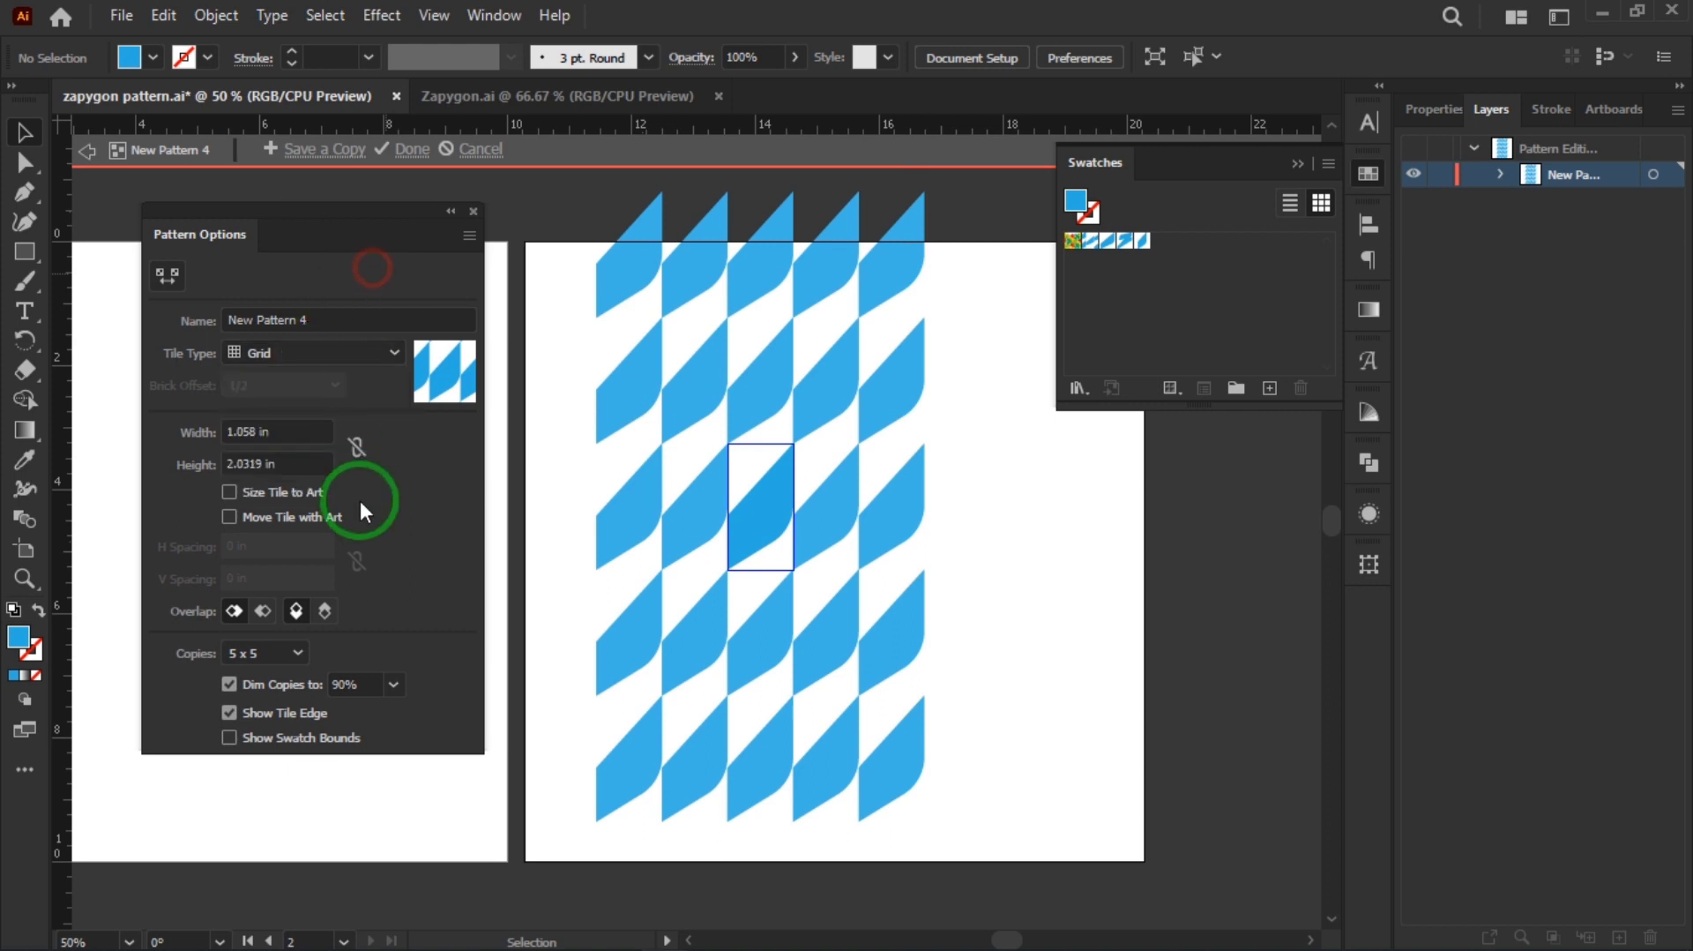
pyautogui.click(267, 652)
pyautogui.click(284, 455)
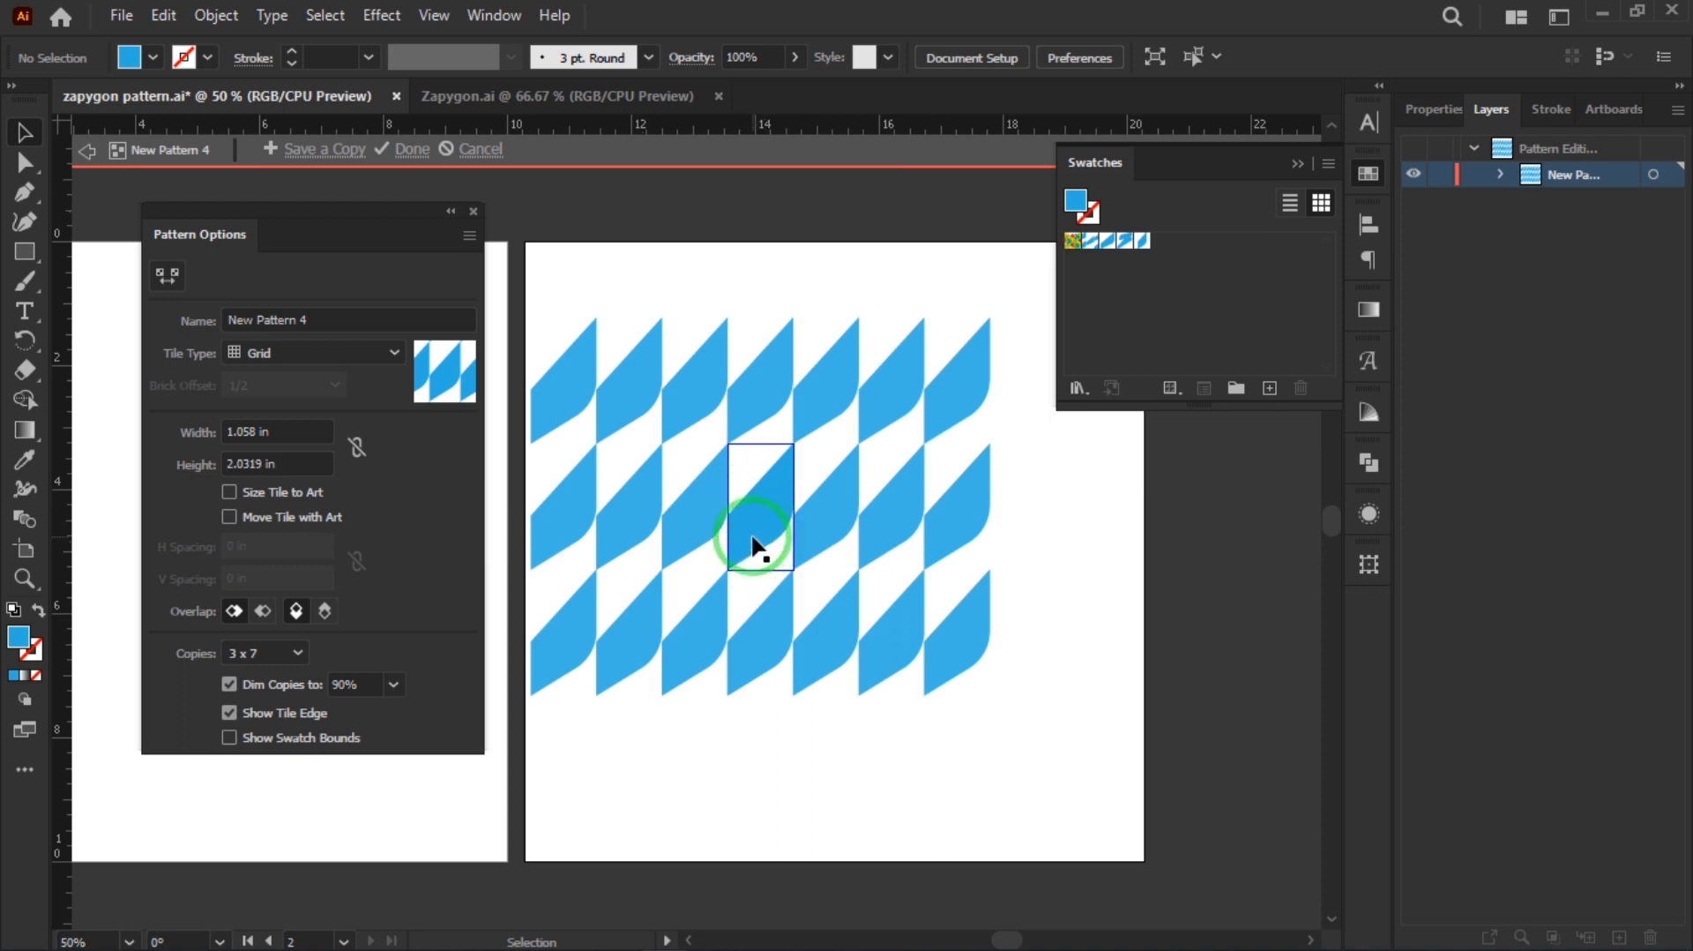
pyautogui.click(474, 211)
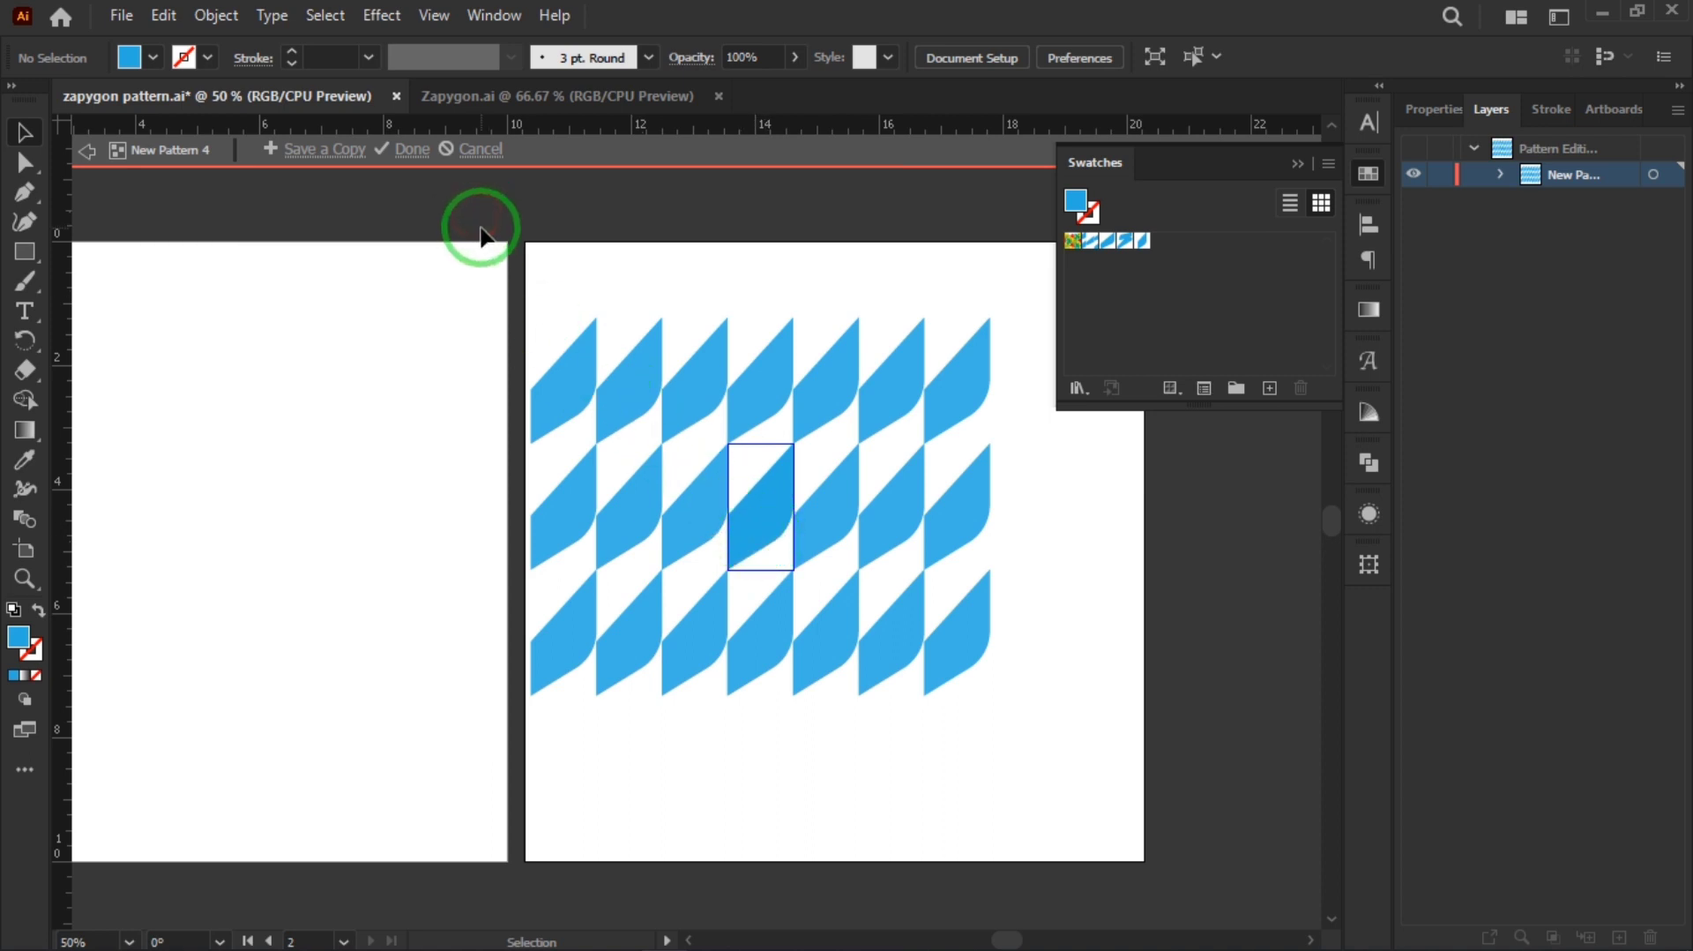
pyautogui.click(467, 149)
# - Increase the rounding of the blue slice's lower-right corner into a wider, leaf-like curve
pyautogui.scroll(1, 643, 511)
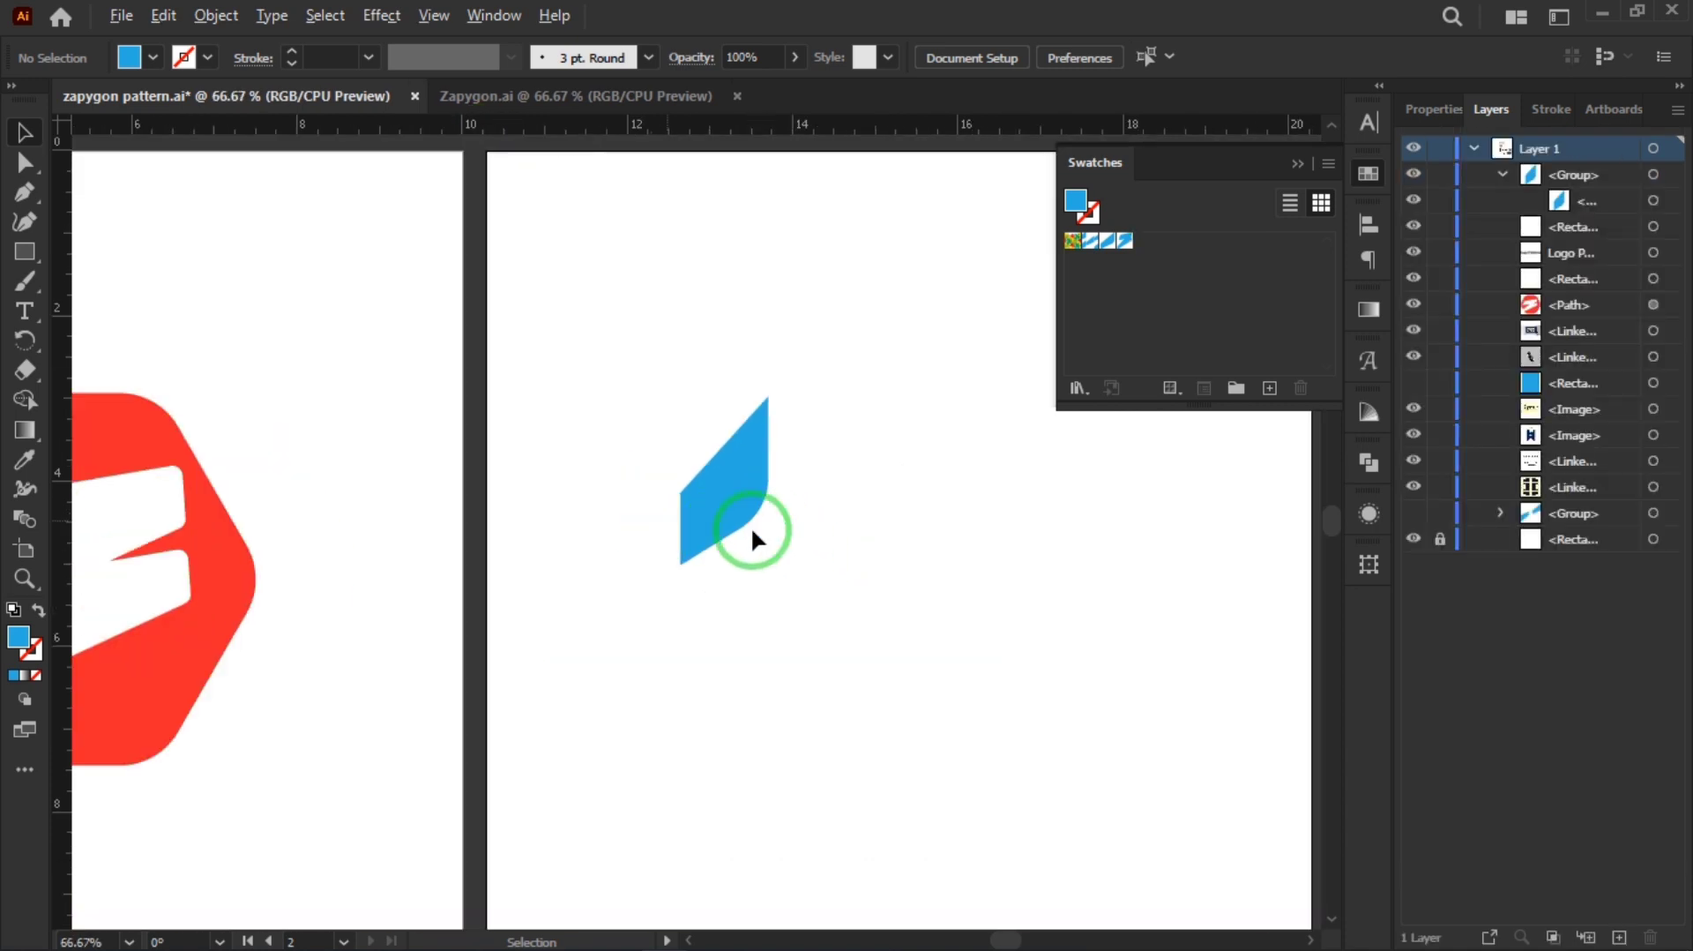
pyautogui.scroll(3, 764, 488)
pyautogui.click(758, 477)
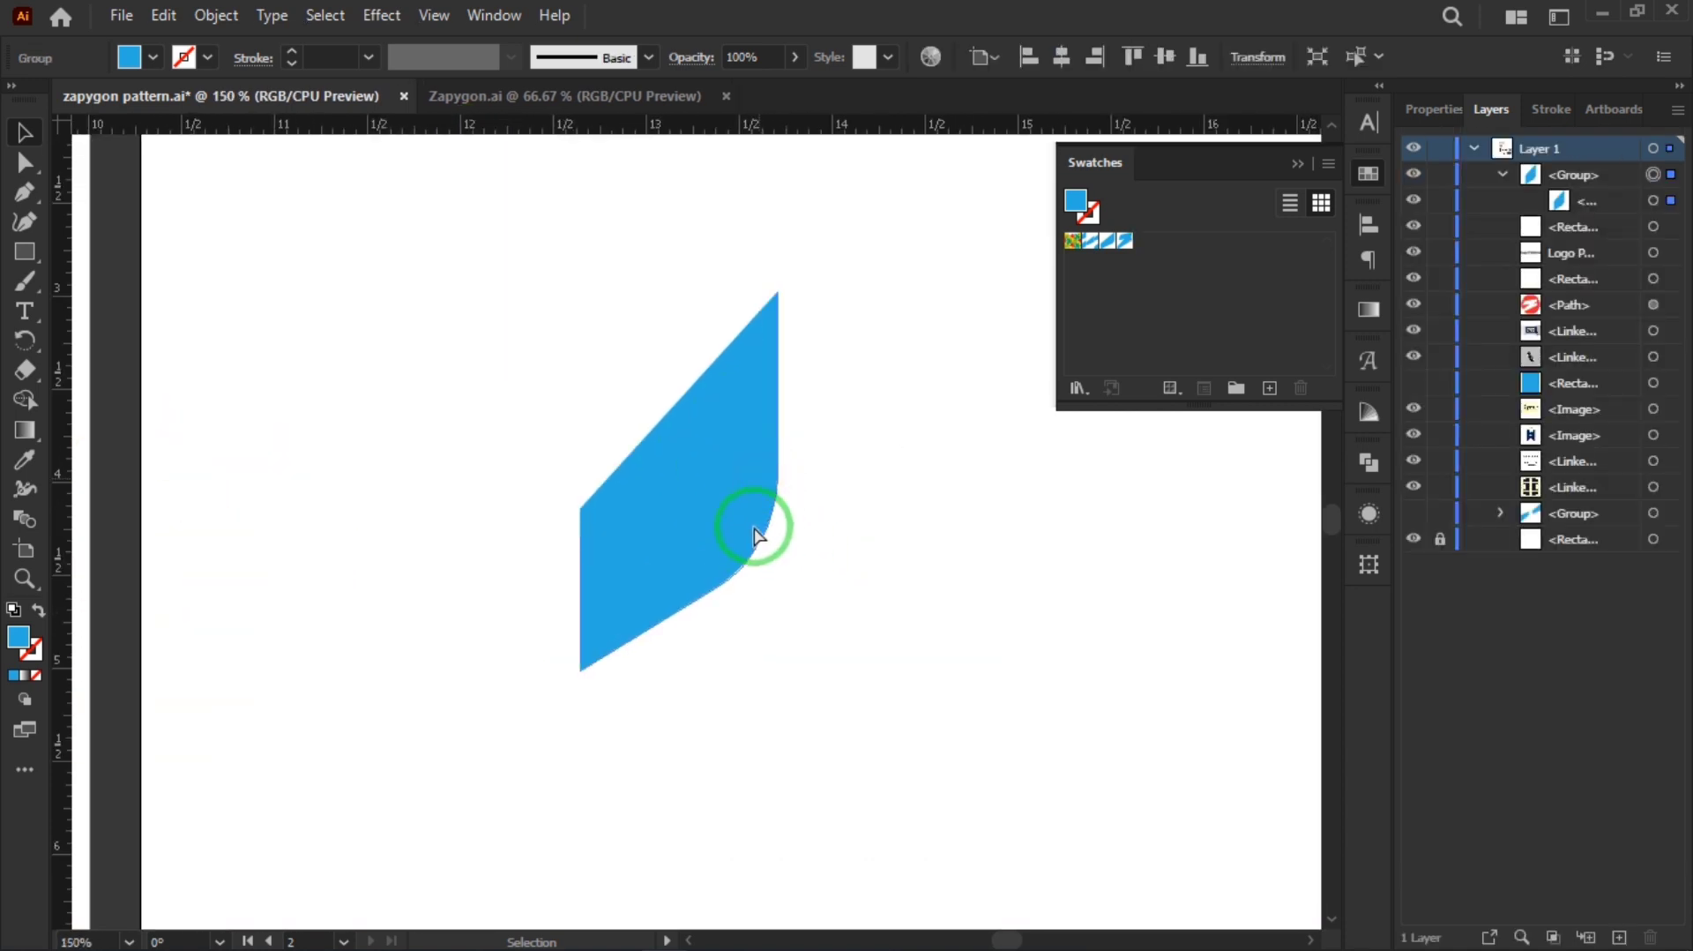
pyautogui.press('a')
pyautogui.moveTo(642, 480); pyautogui.dragTo(584, 403)
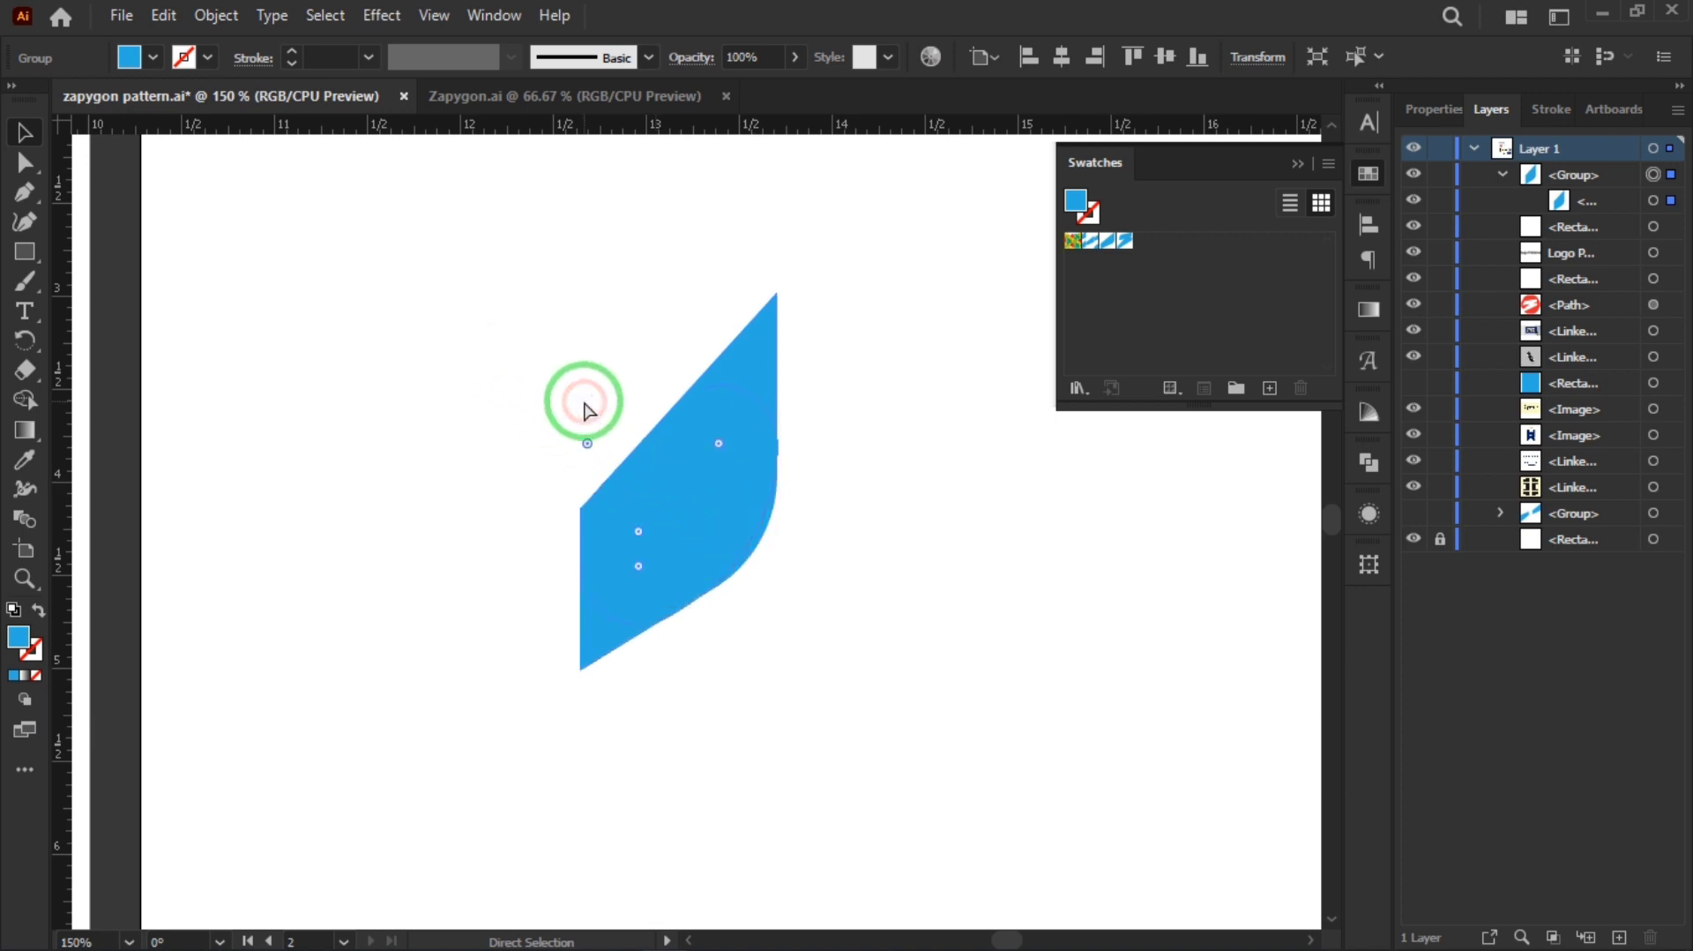
pyautogui.press('v')
pyautogui.press('a')
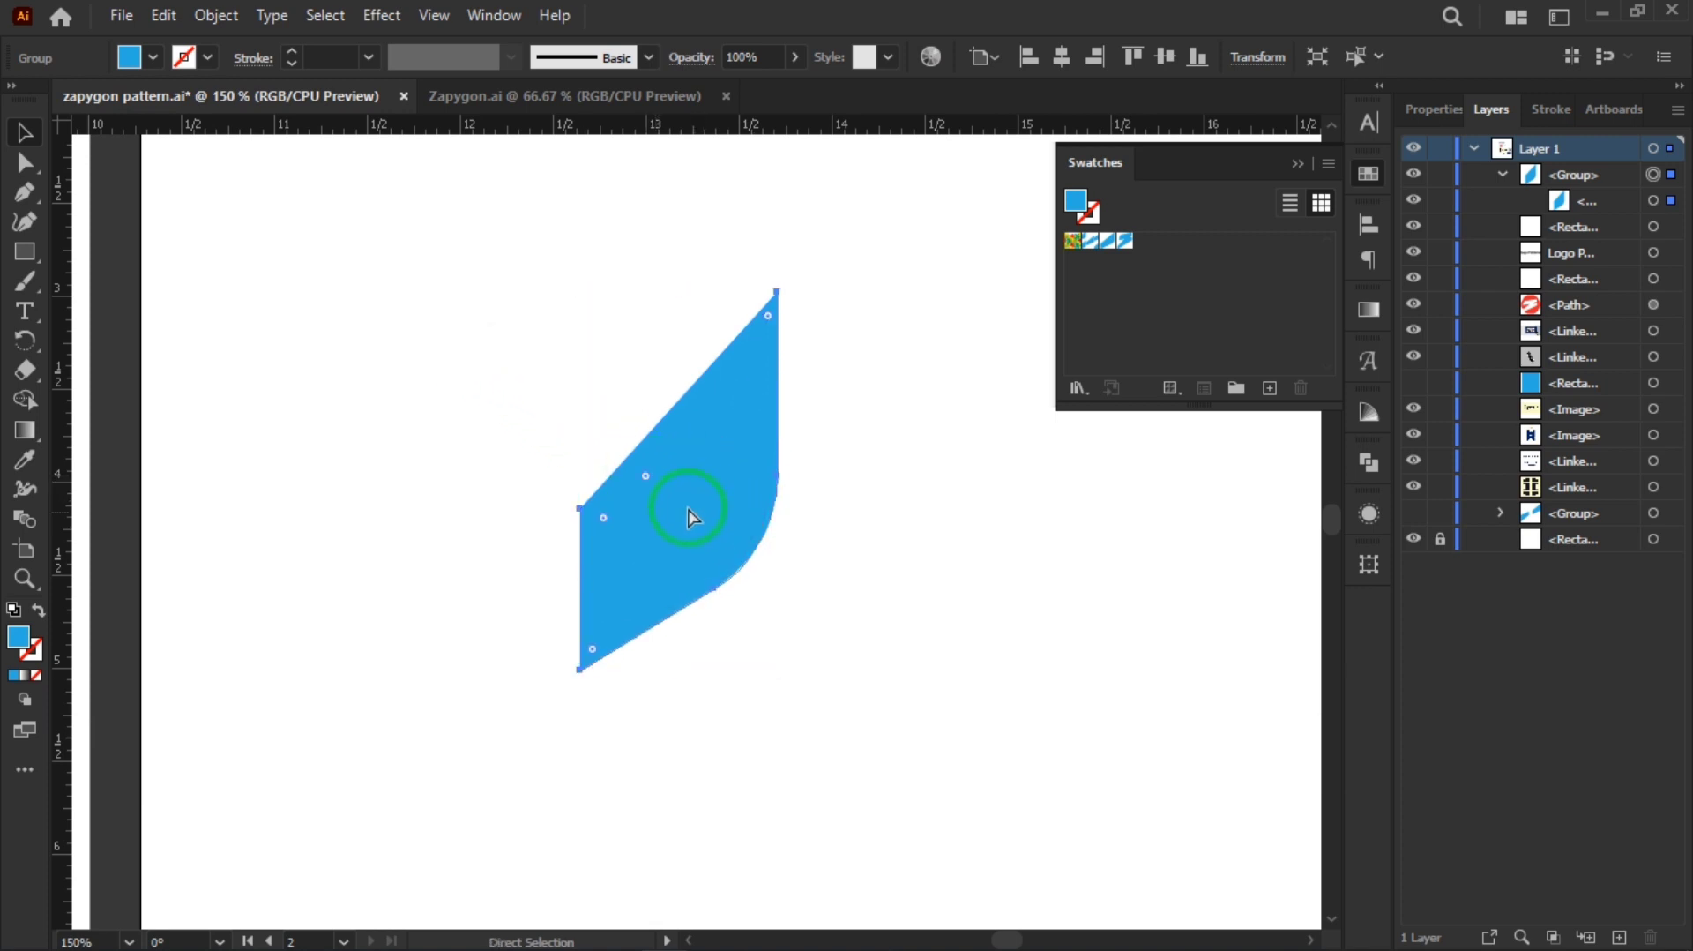
pyautogui.click(607, 453)
pyautogui.moveTo(607, 451); pyautogui.dragTo(890, 689)
pyautogui.press('v')
pyautogui.click(949, 605)
# - Make a new pattern from the leaf-shaped blue slice and accept the new-pattern notice
pyautogui.scroll(-1, 894, 591)
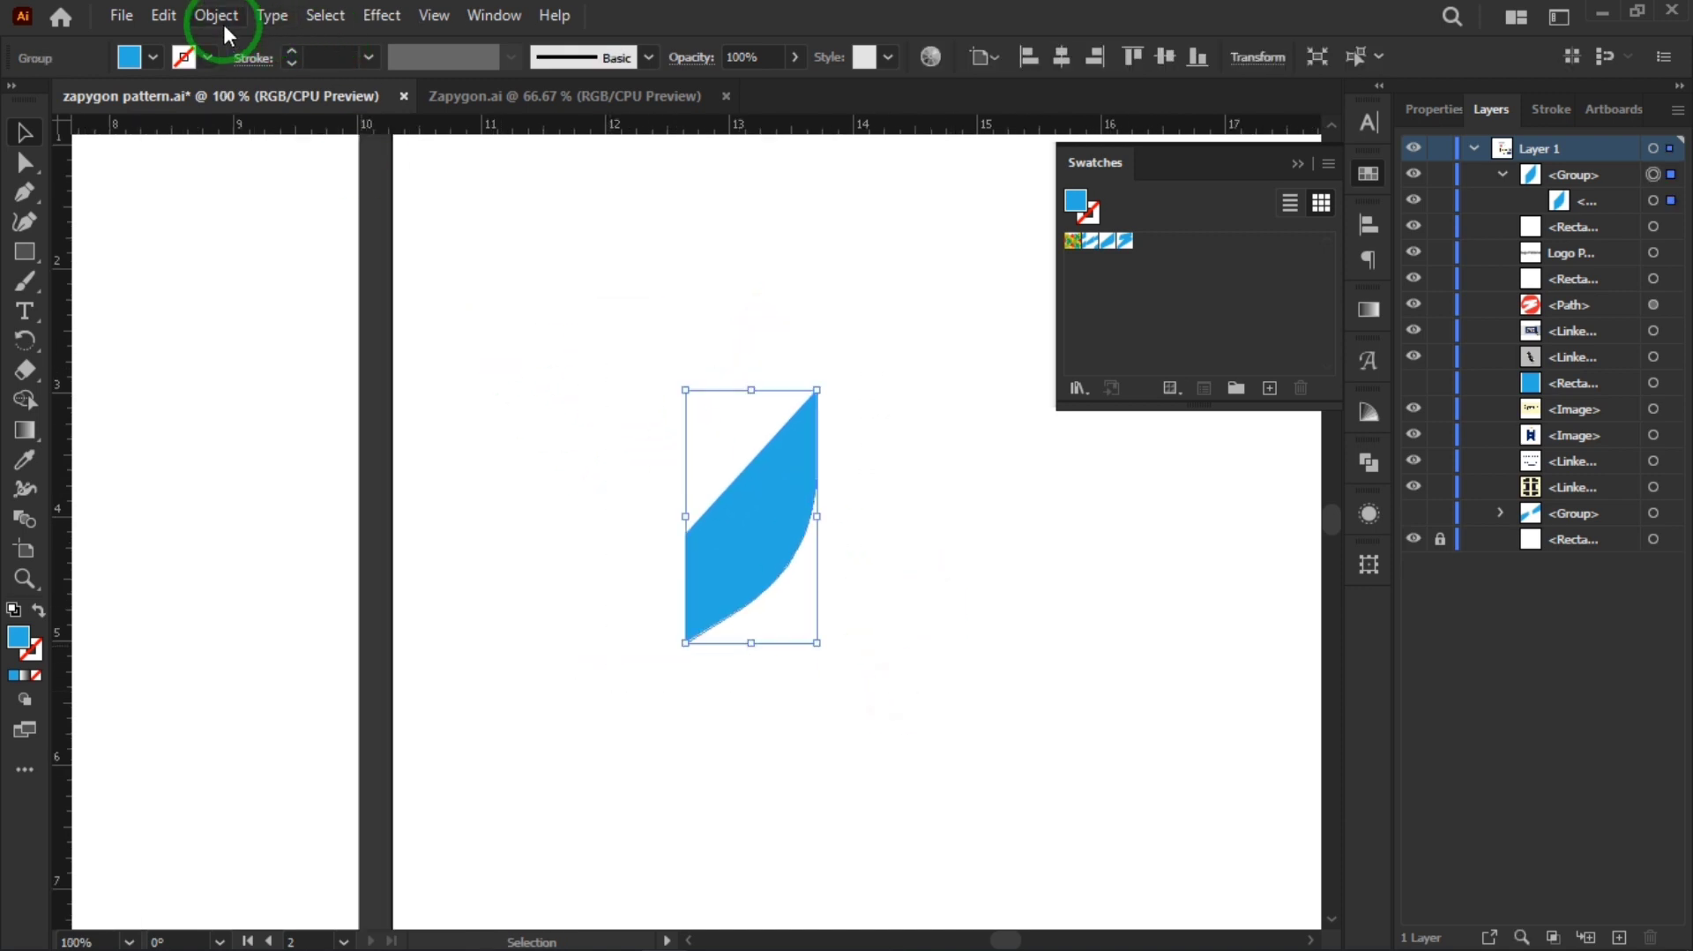
pyautogui.click(216, 15)
pyautogui.moveTo(465, 662)
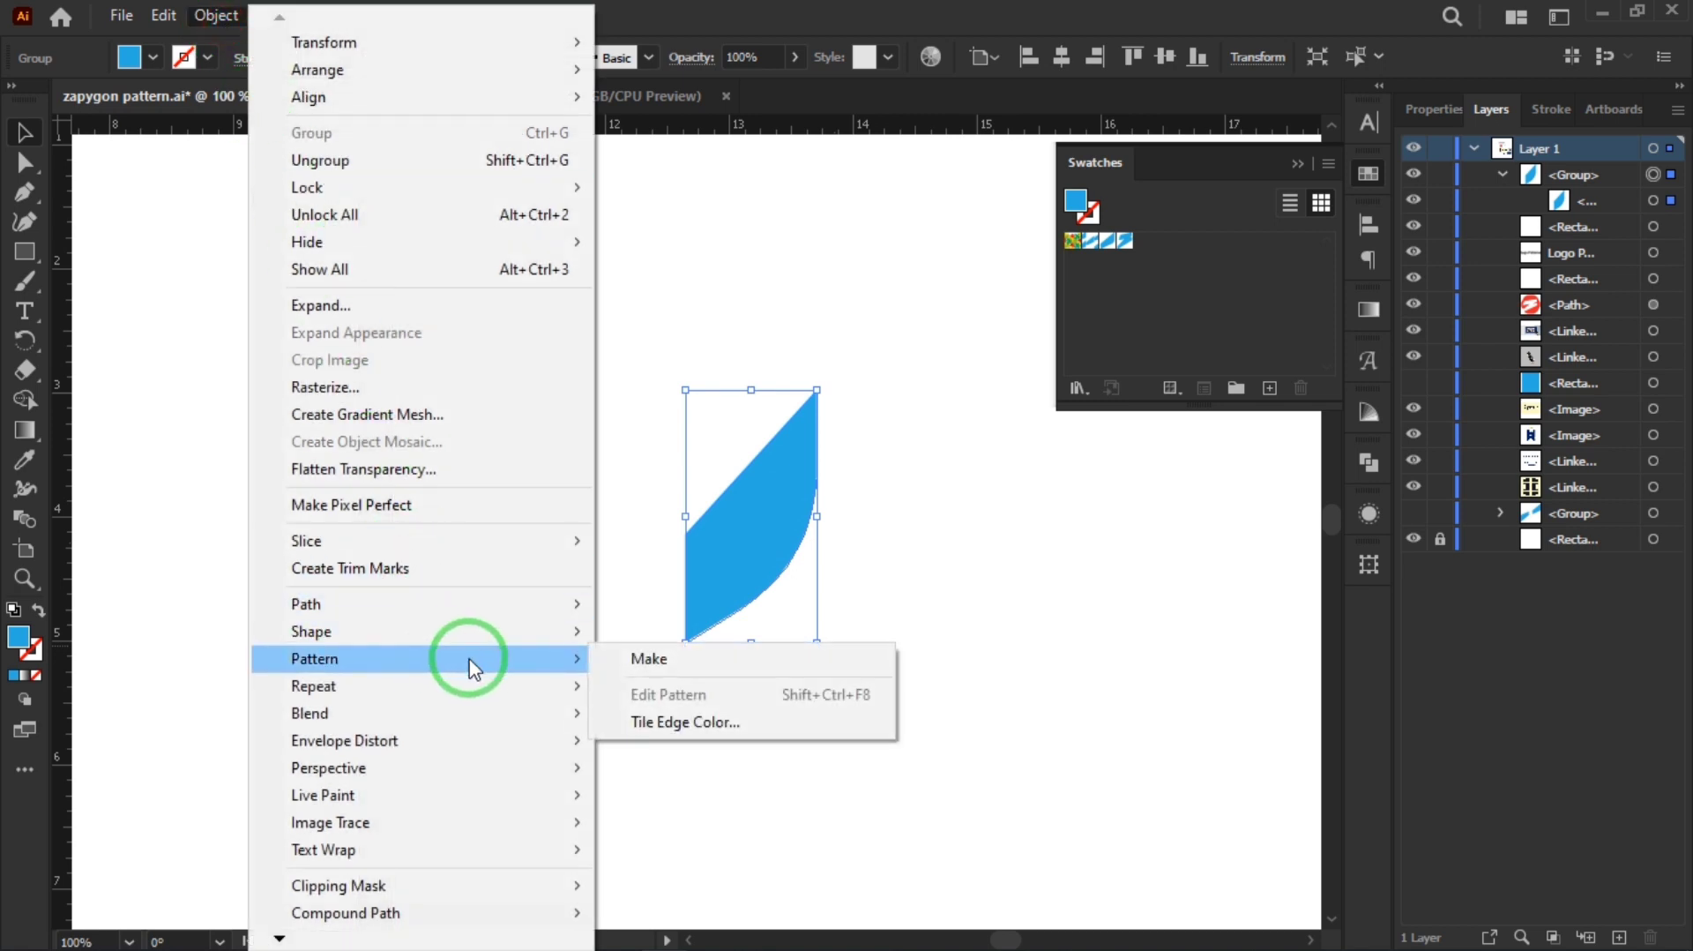
pyautogui.click(653, 659)
pyautogui.click(1085, 536)
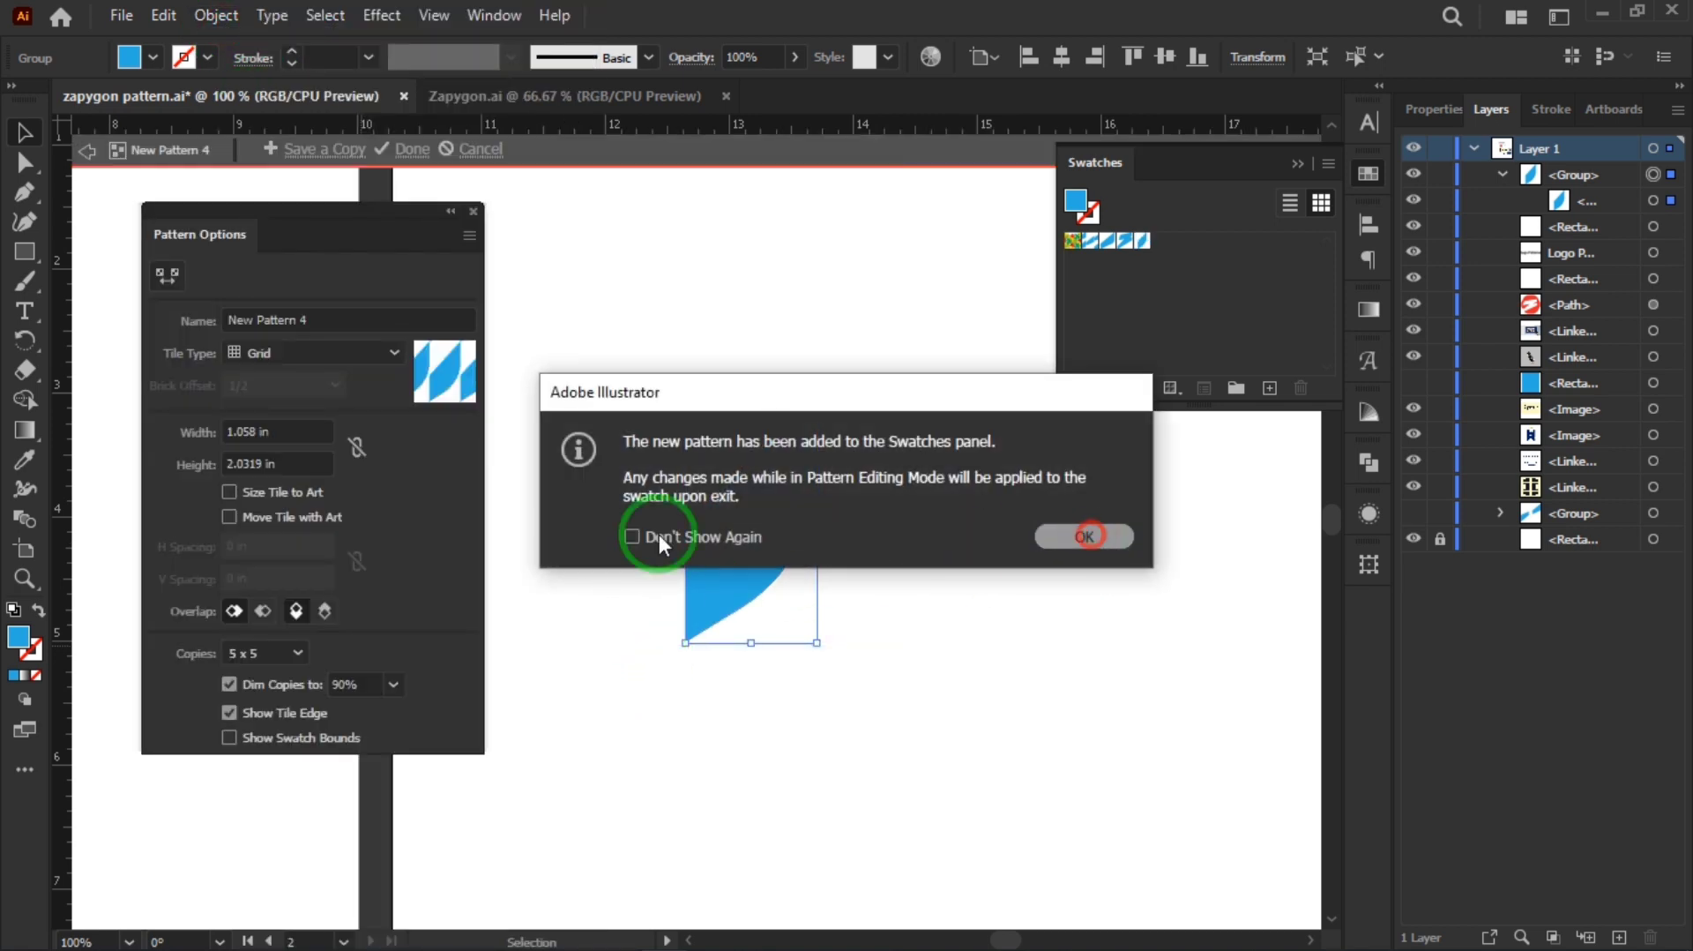
pyautogui.scroll(-2, 916, 652)
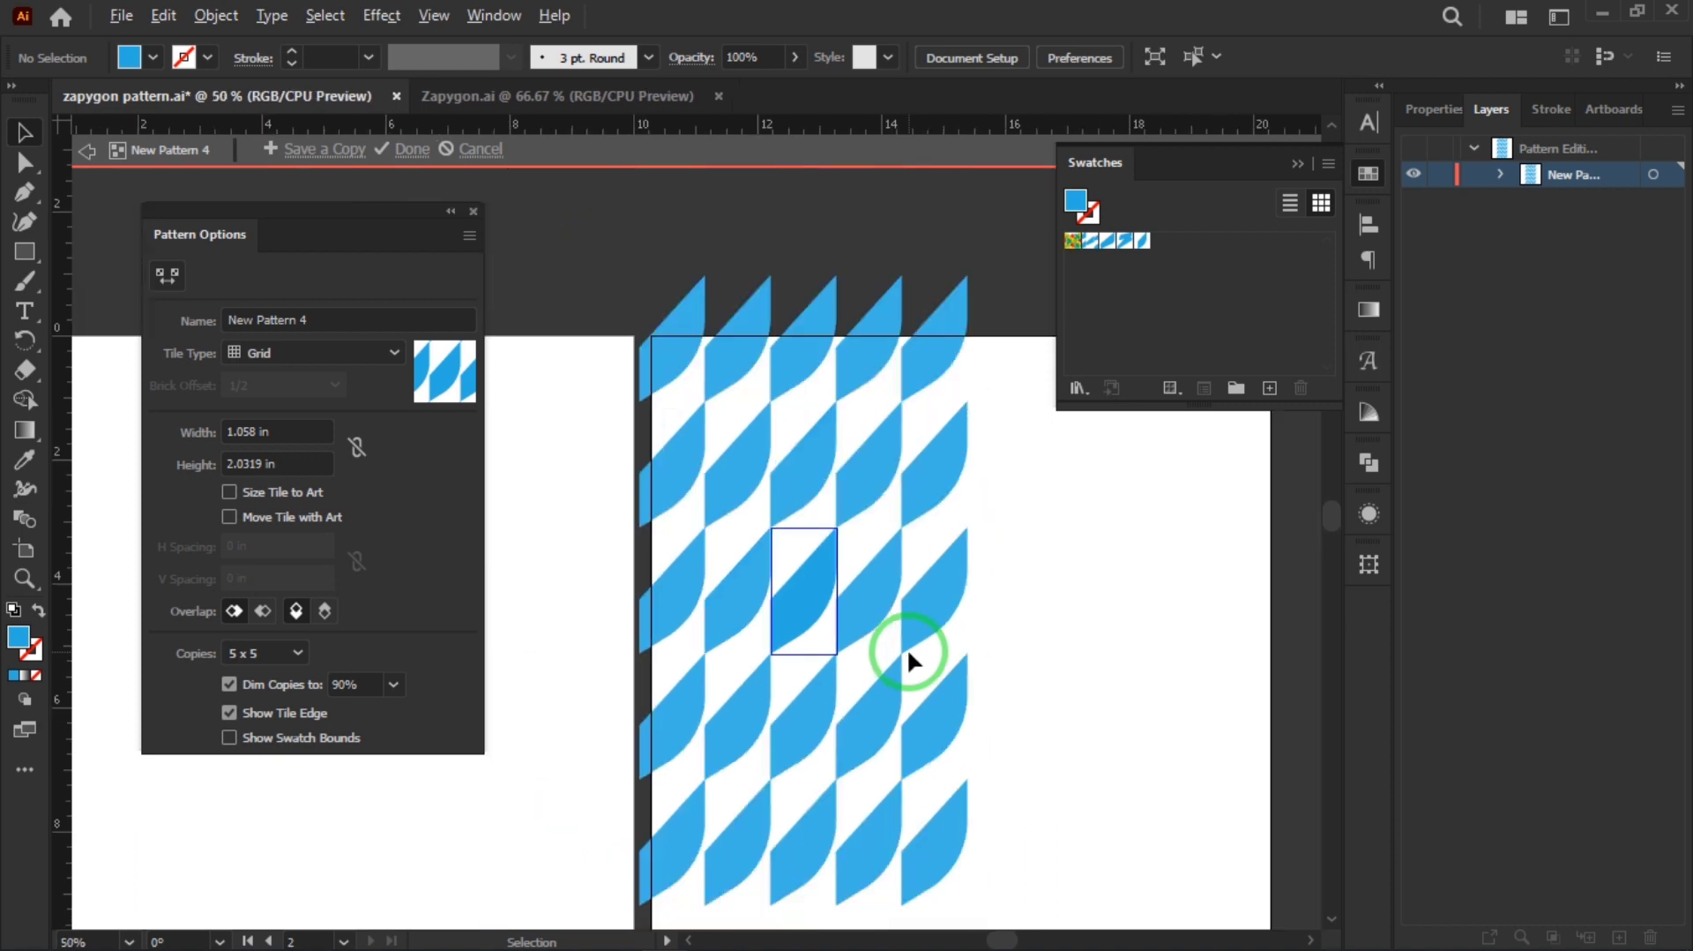
# - Set the pattern preview to 3 x 7 copies and finish pattern editing, keeping the swatch
pyautogui.click(295, 653)
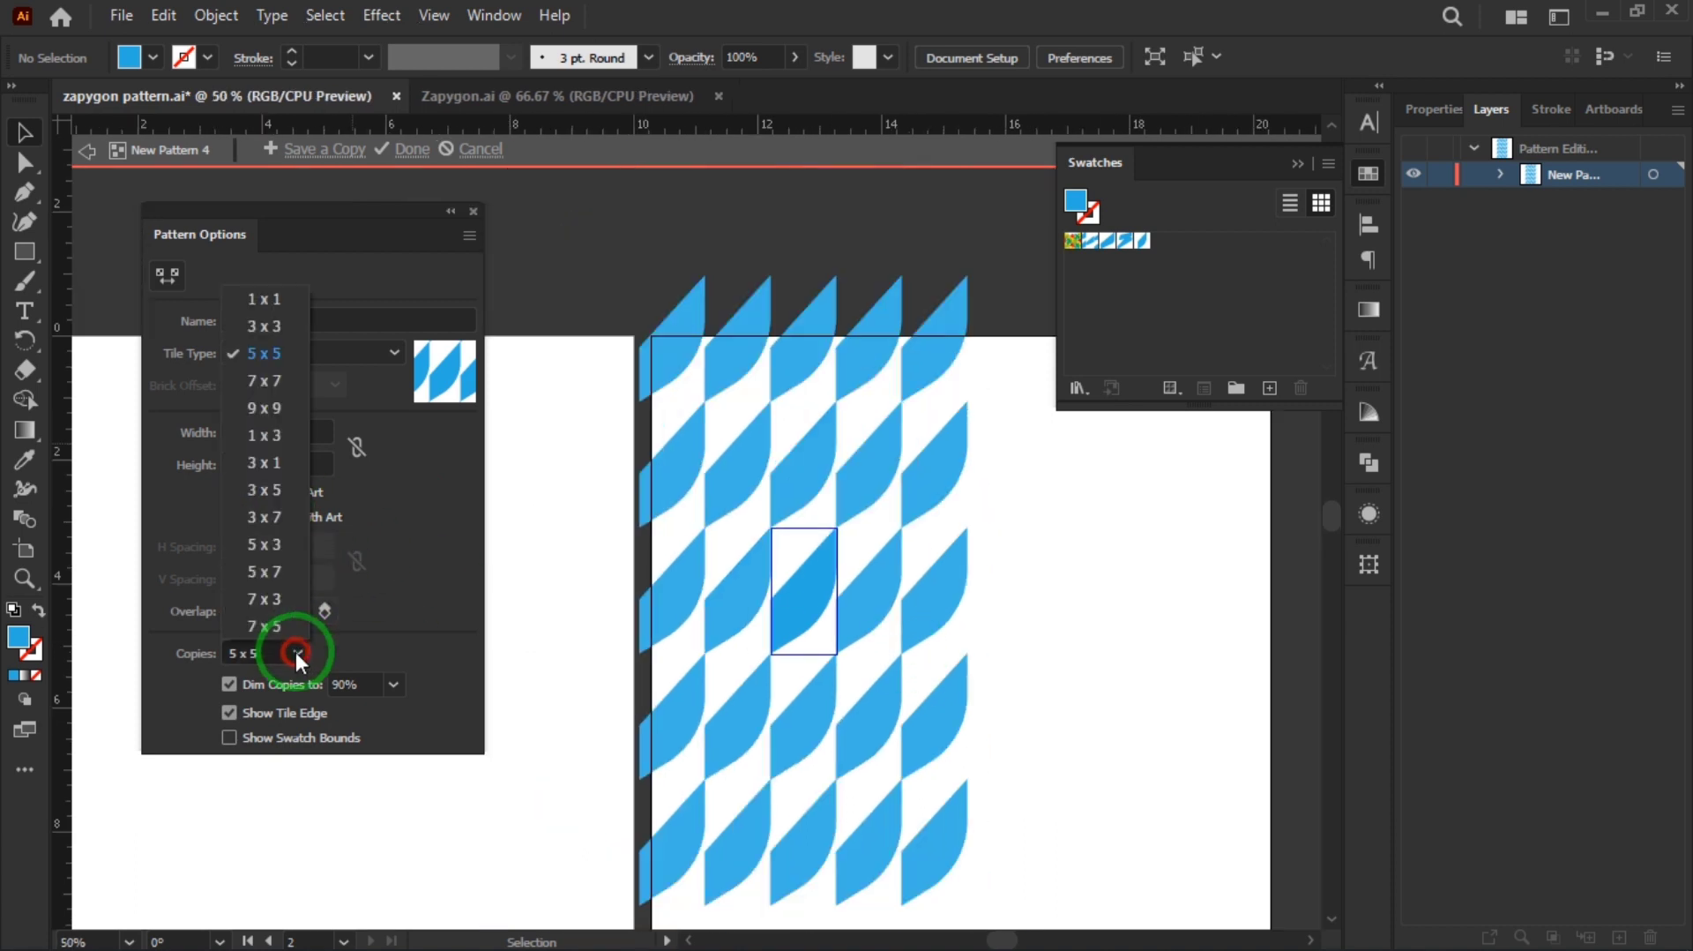
pyautogui.click(279, 520)
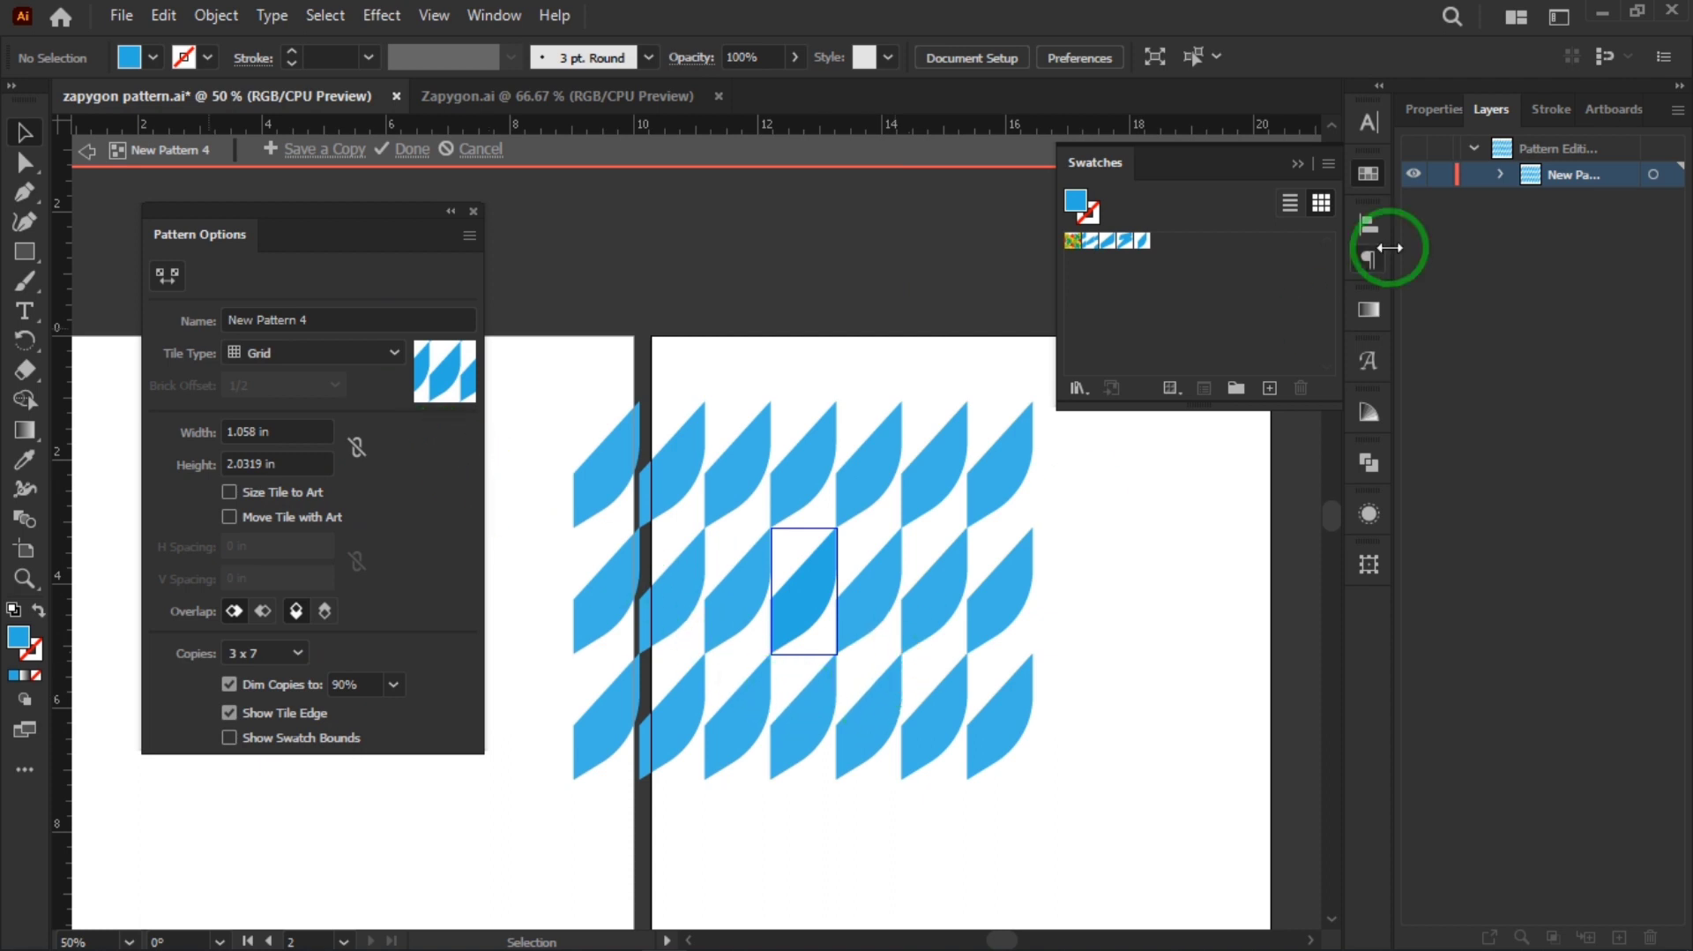
pyautogui.click(1369, 174)
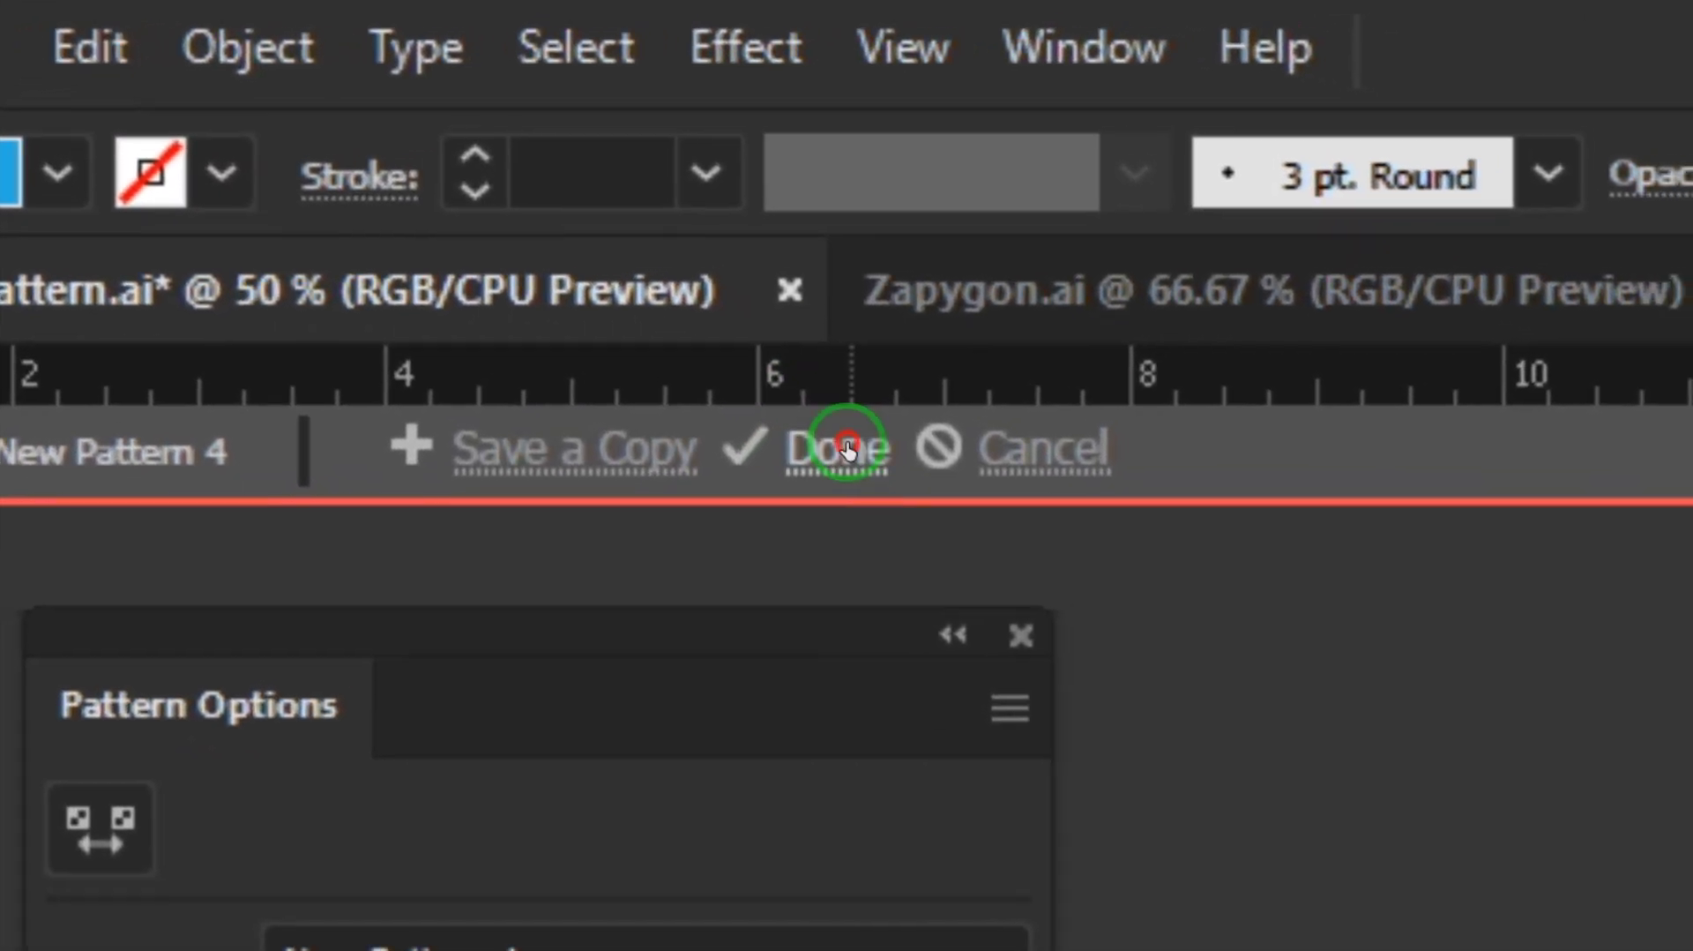
pyautogui.click(847, 434)
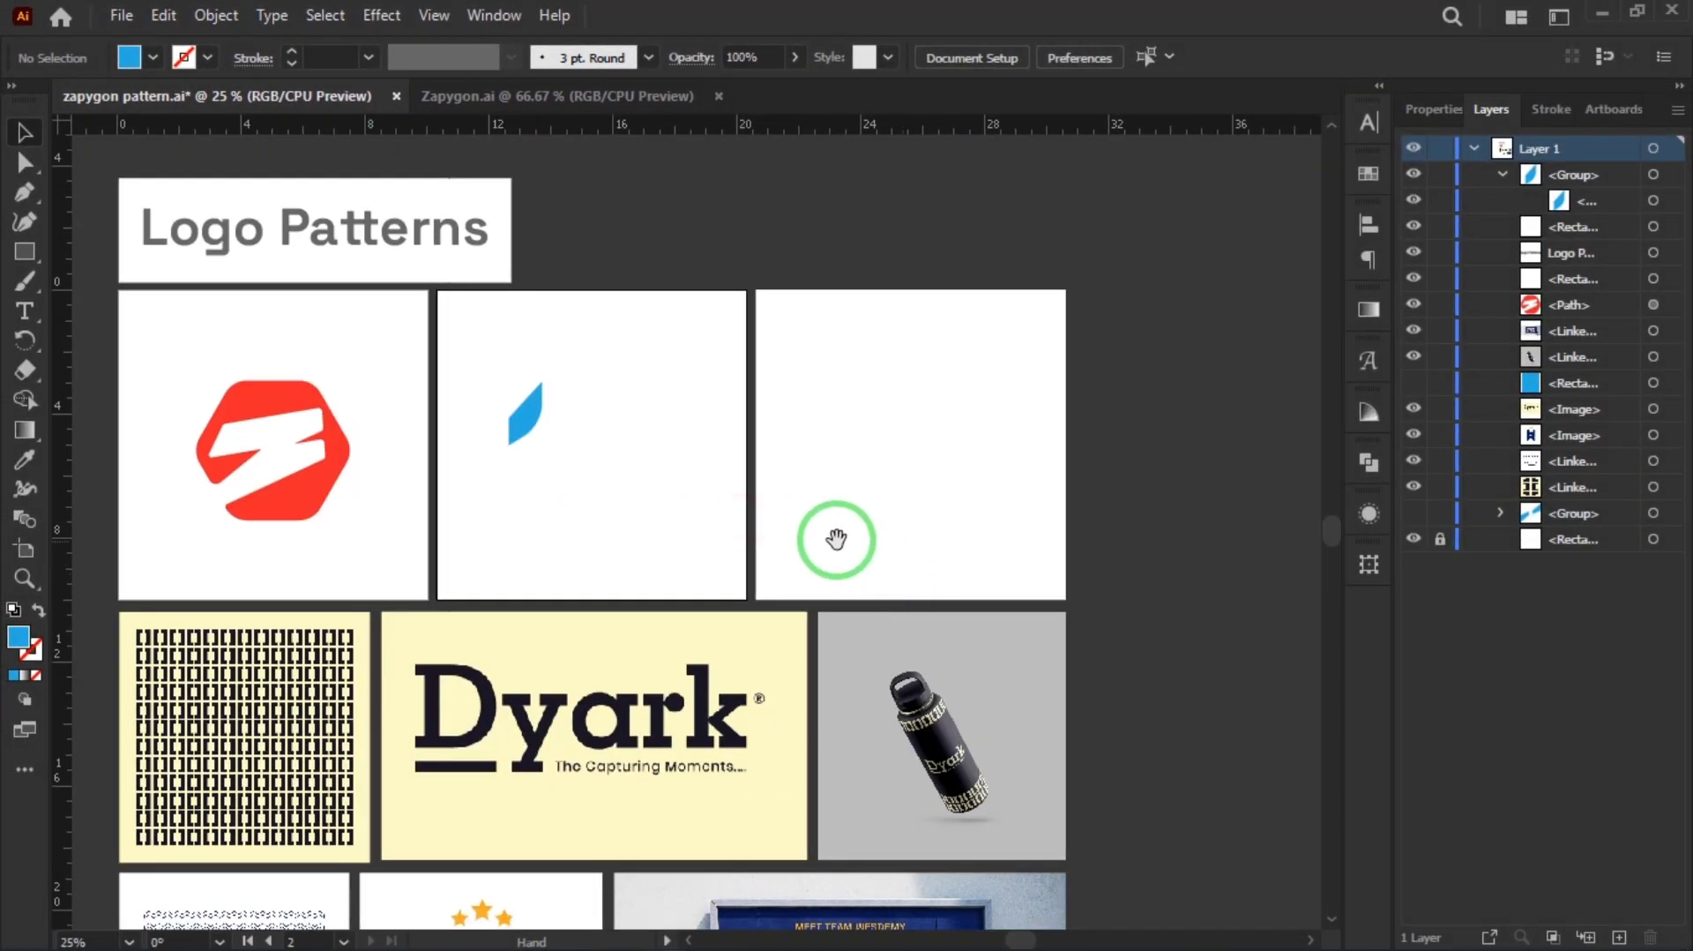
# - Draw a blue square about 8 in wide on the empty artboard beside the blue slice
pyautogui.click(36, 253)
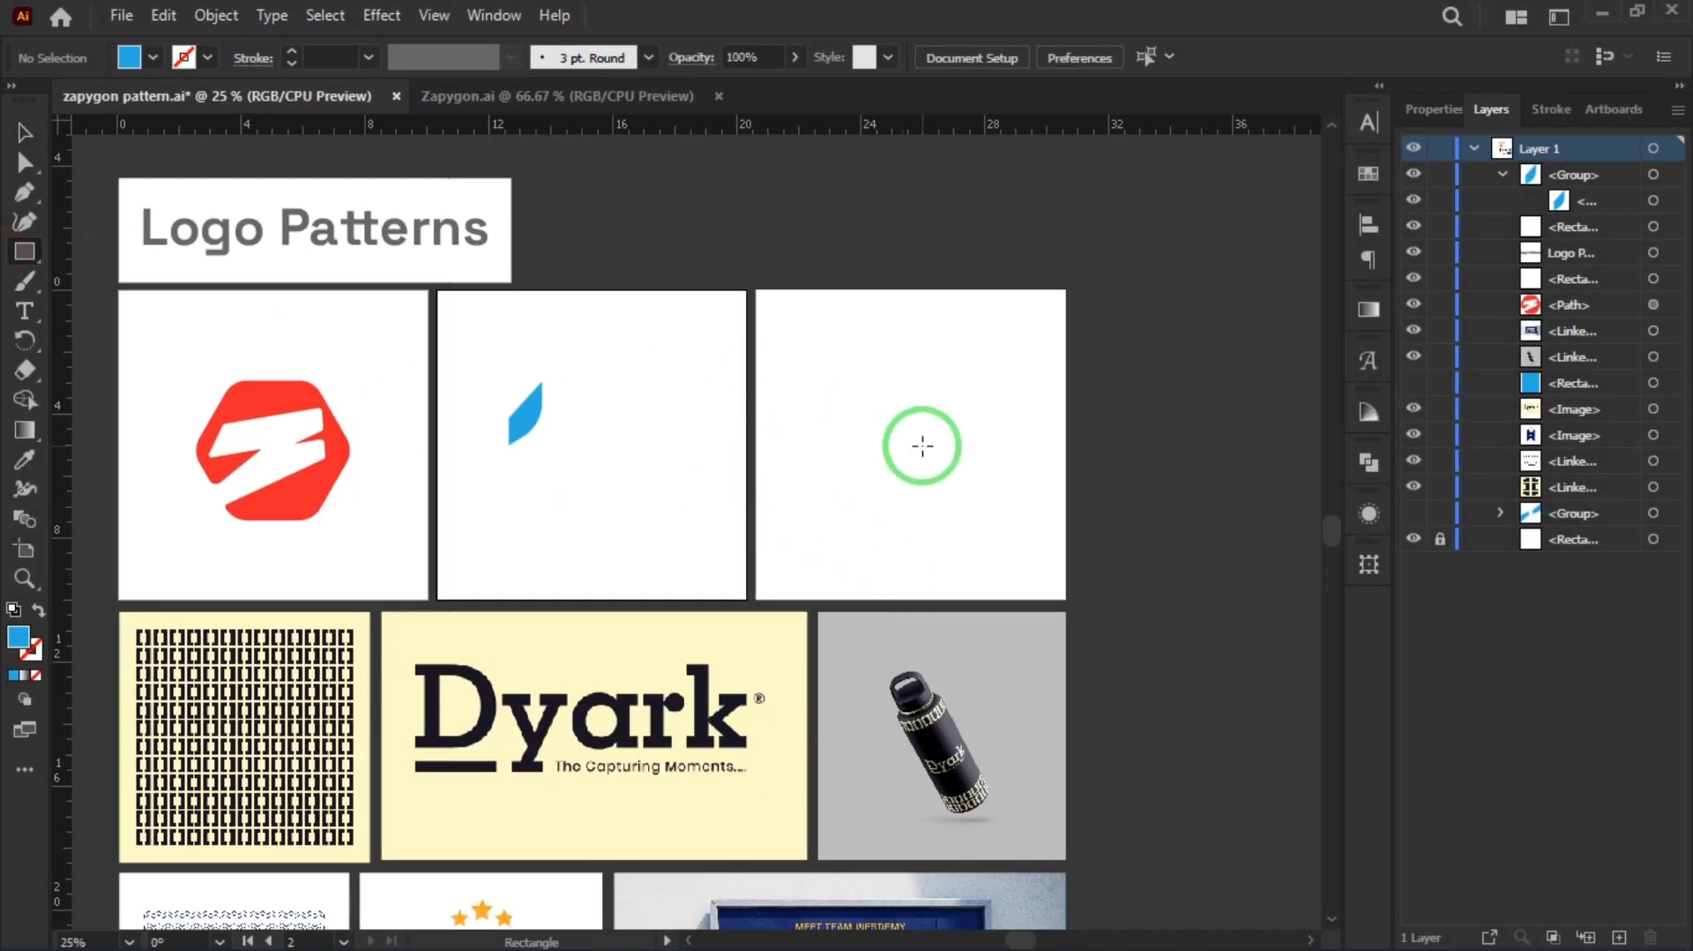
pyautogui.moveTo(776, 323)
pyautogui.mouseDown()
pyautogui.moveTo(1008, 560)
pyautogui.moveTo(1039, 550)
pyautogui.mouseUp()
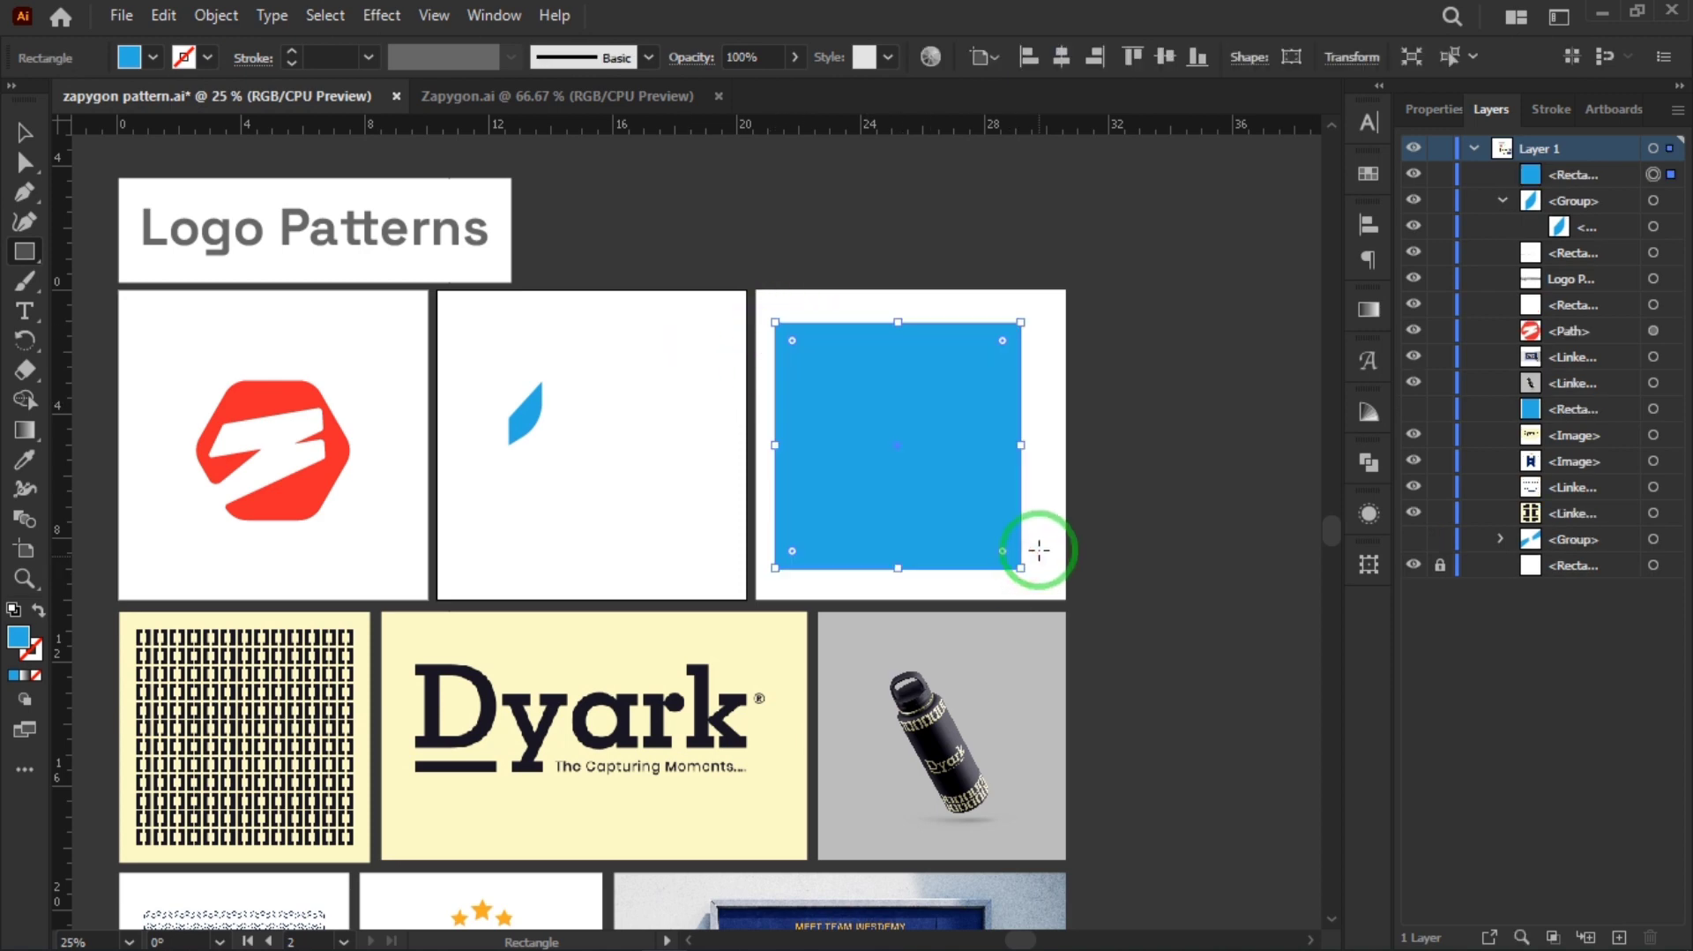
# - Fill the blue square with the leaf-shaped pattern swatch New Pattern 4
pyautogui.click(152, 57)
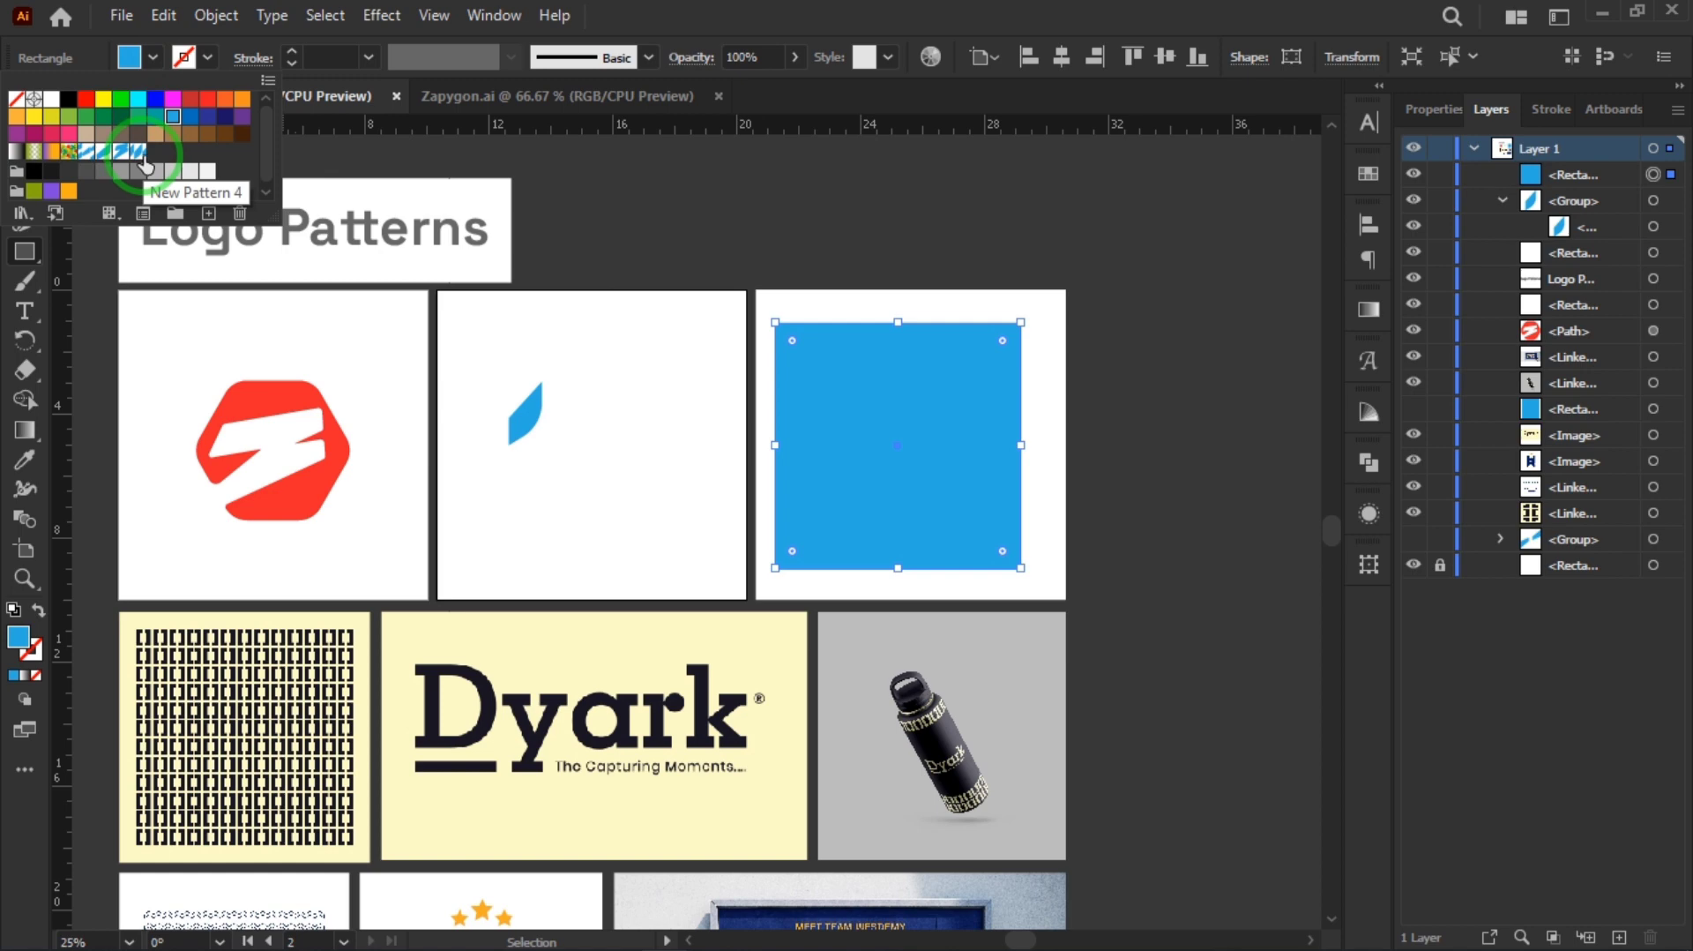
pyautogui.click(1368, 175)
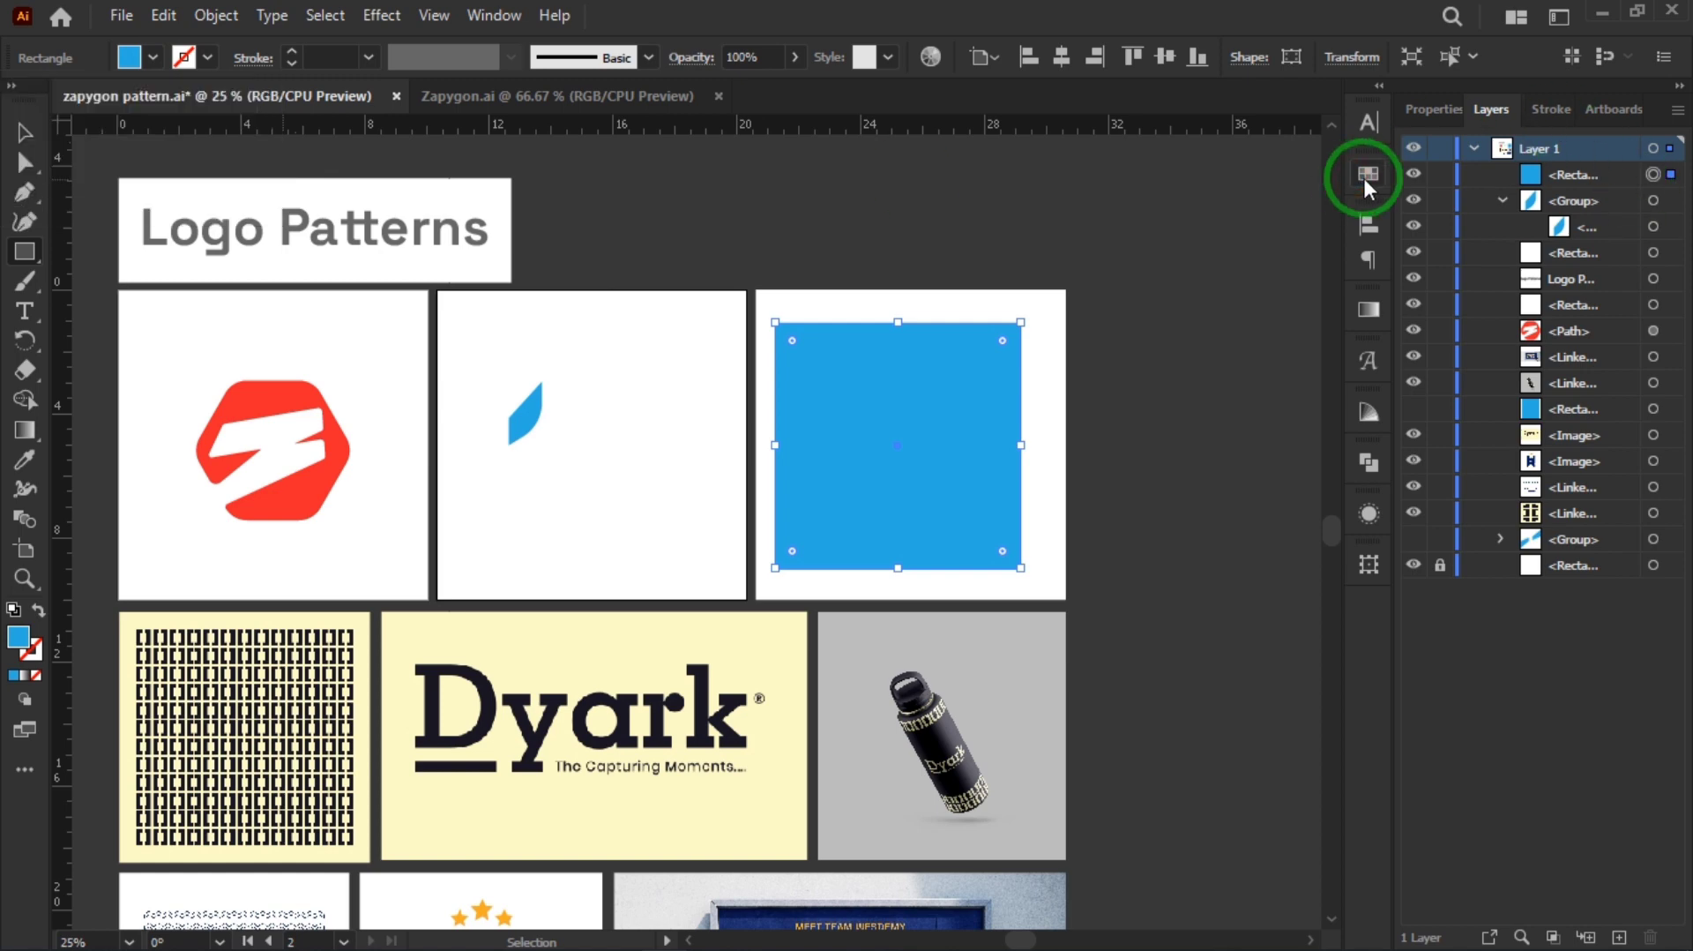
pyautogui.click(1366, 175)
pyautogui.click(1365, 175)
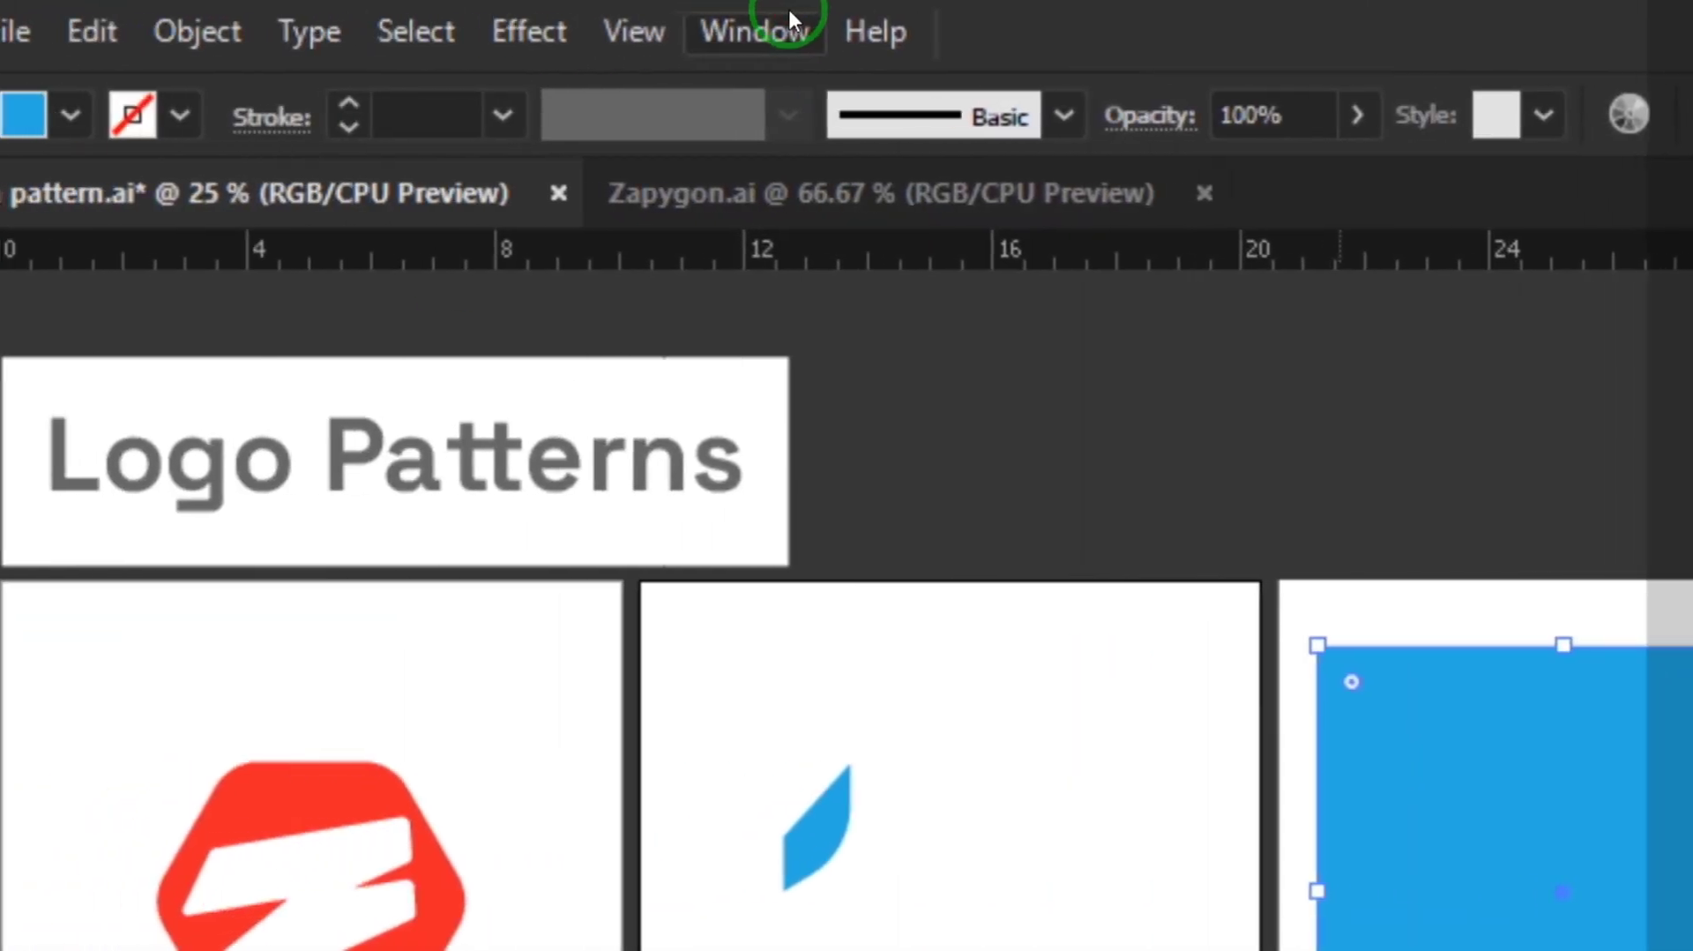
pyautogui.click(787, 18)
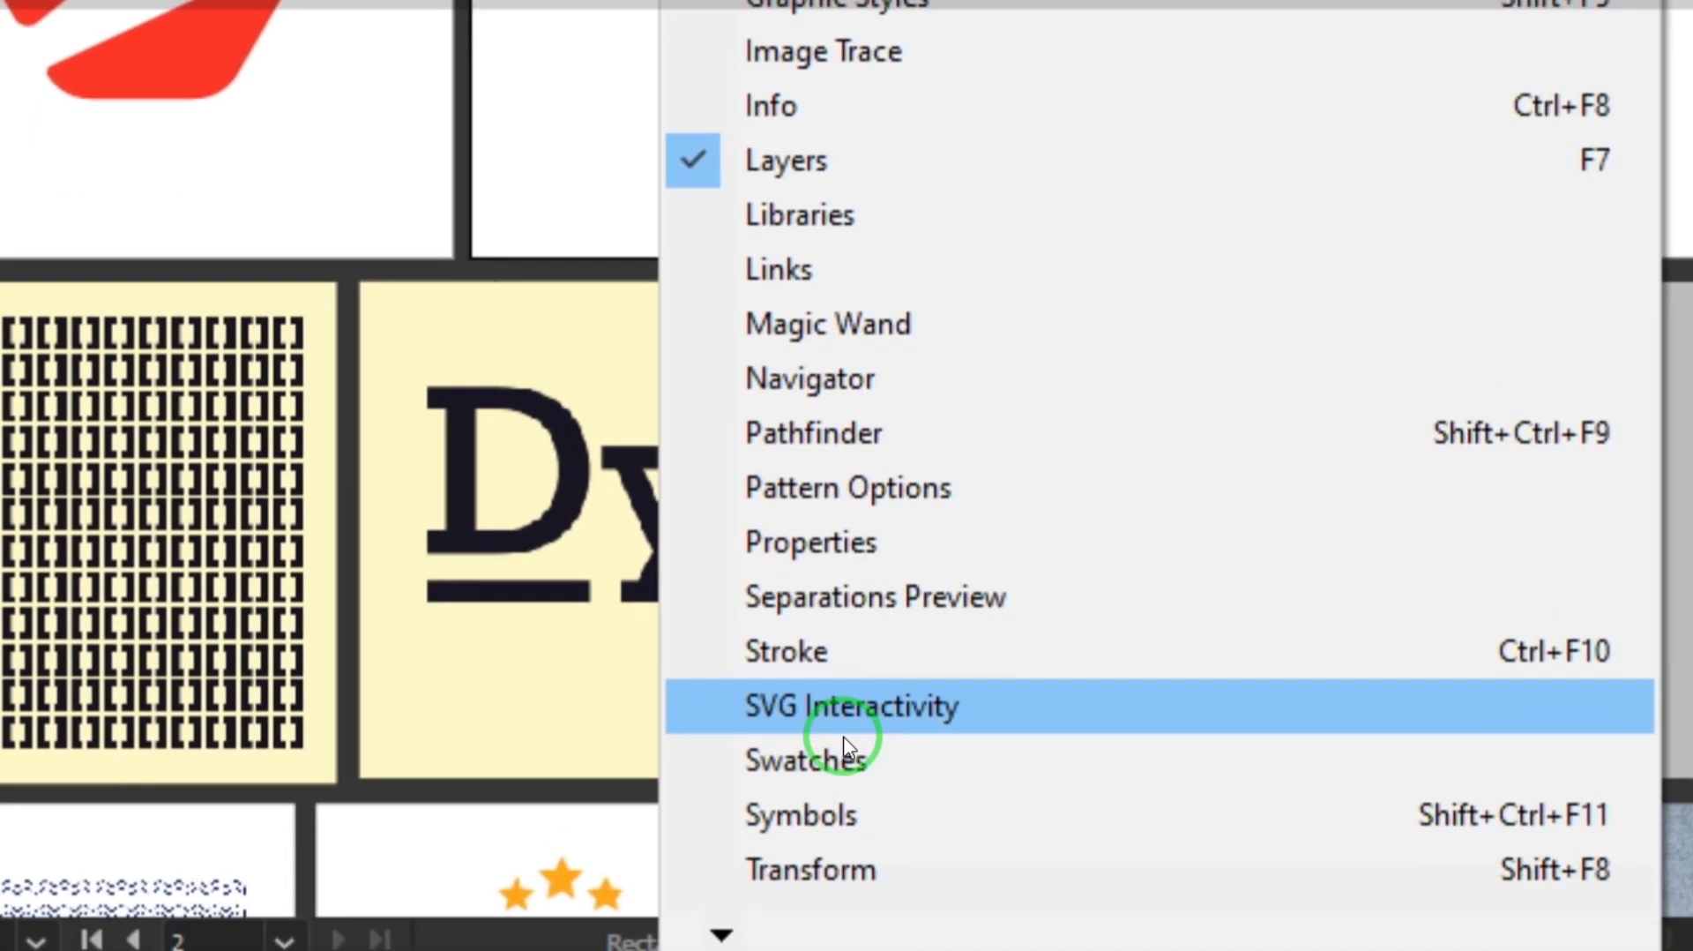
pyautogui.click(838, 914)
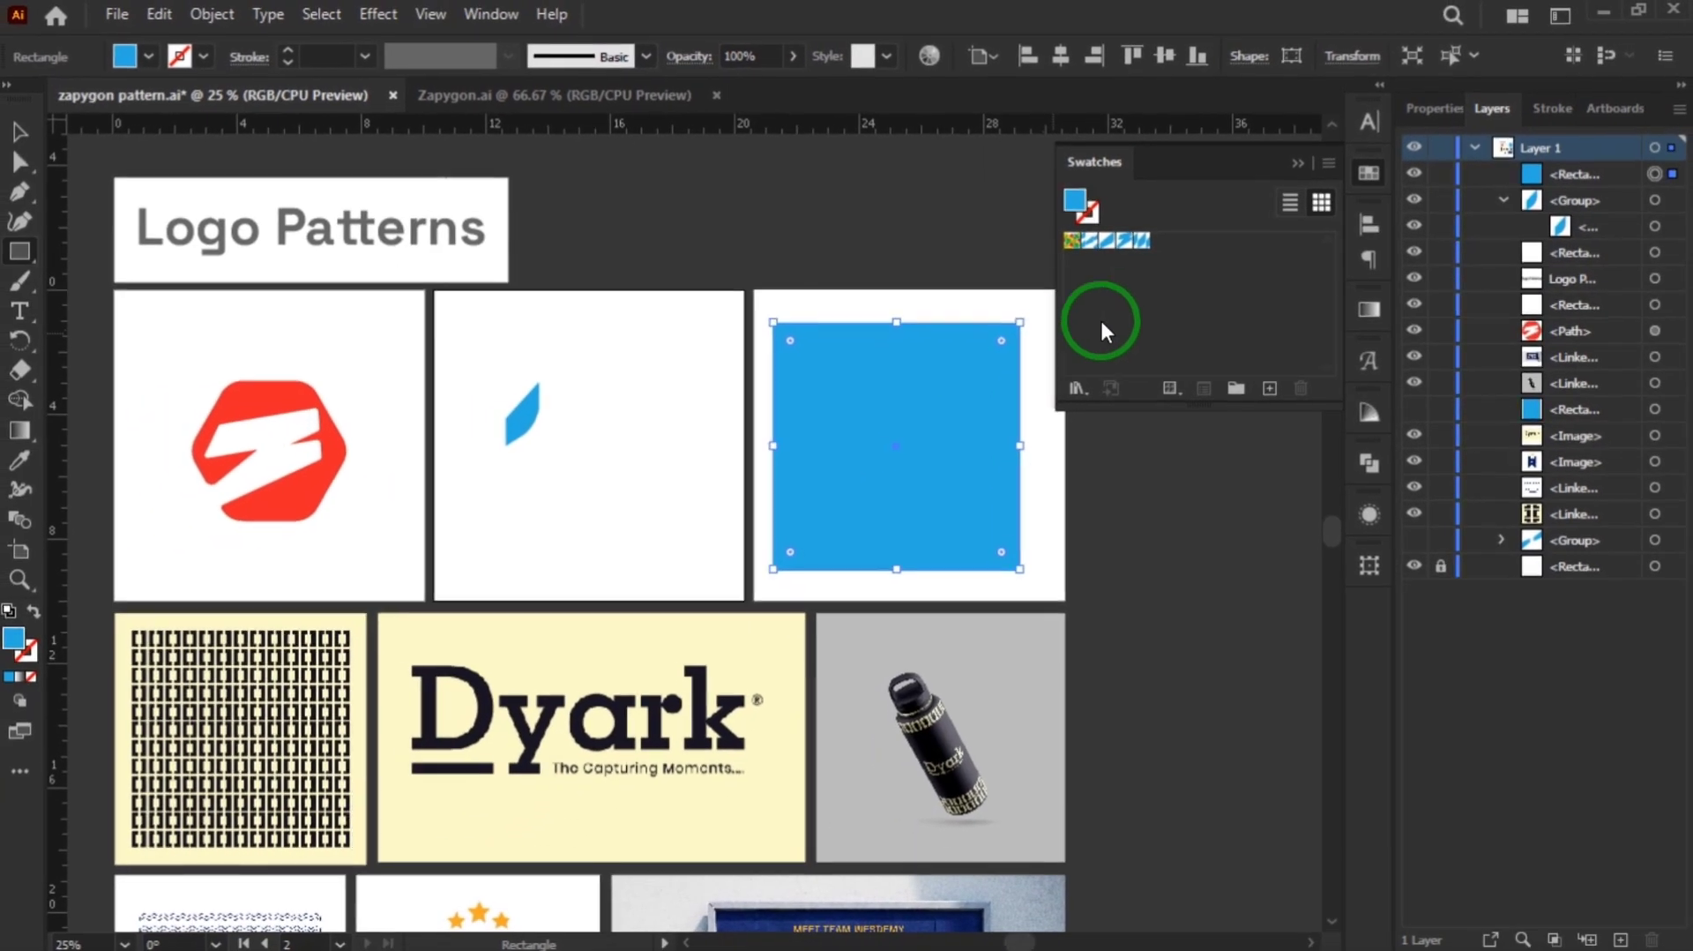
pyautogui.click(1143, 242)
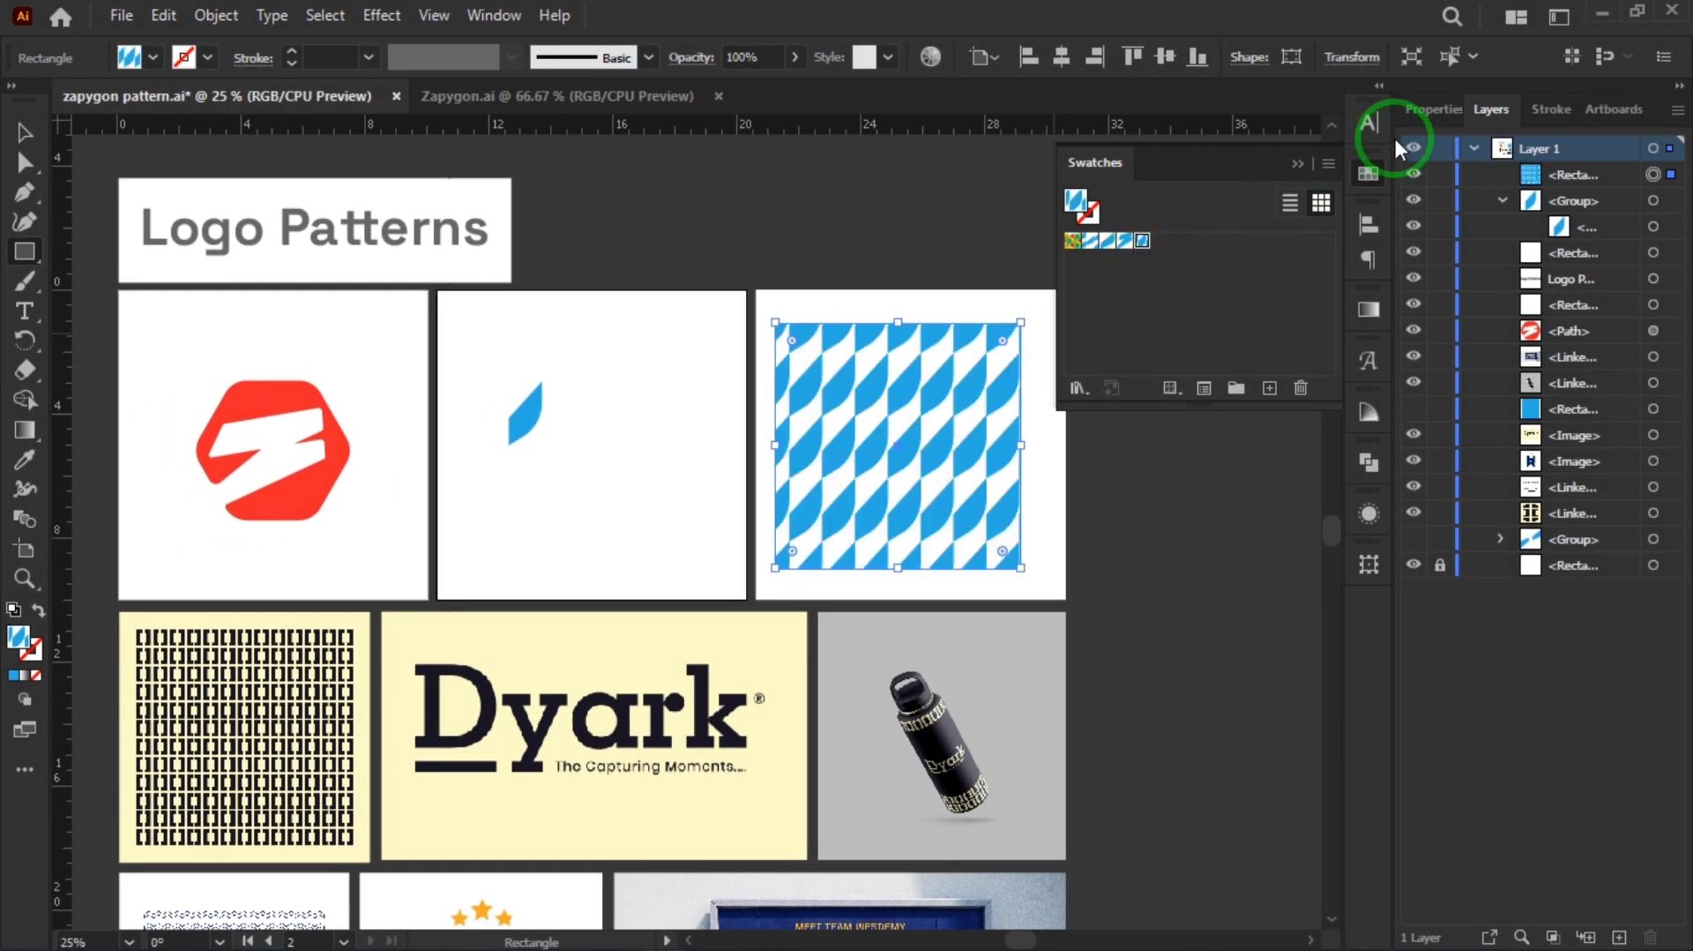
pyautogui.click(1369, 172)
# - Trim the patterned square's right edge slightly and bring its left edge in to the start of a full leaf column
pyautogui.hotkey('ctrl', '+')
pyautogui.hotkey('ctrl', '+')
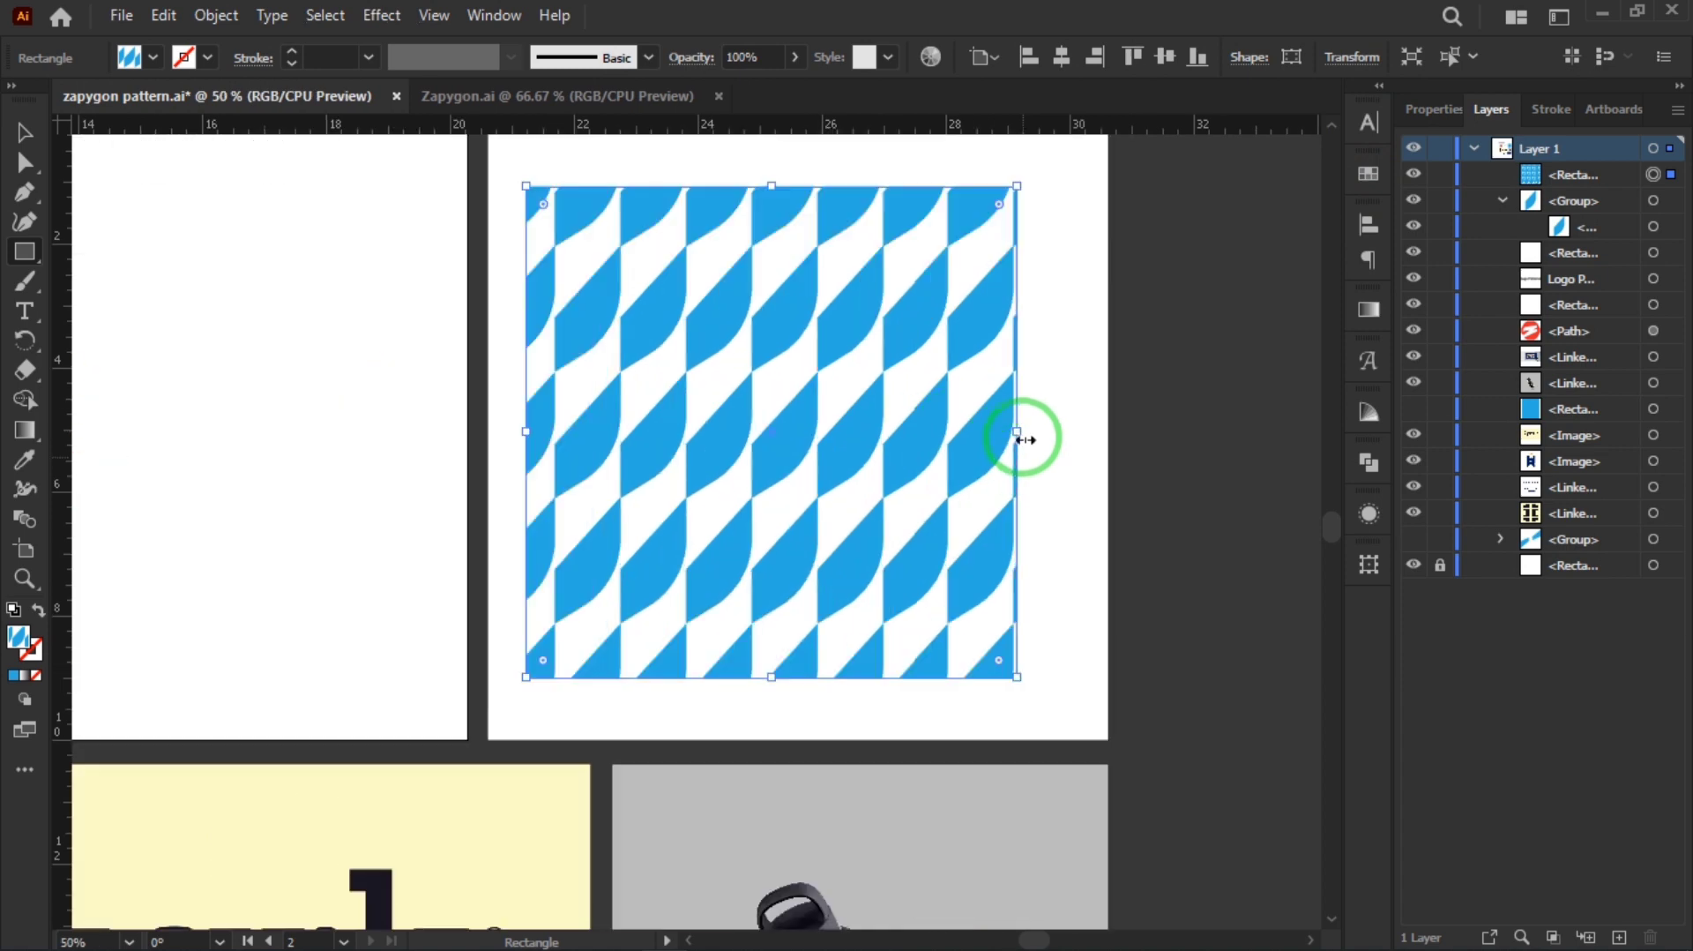
pyautogui.moveTo(1021, 434); pyautogui.dragTo(1013, 439)
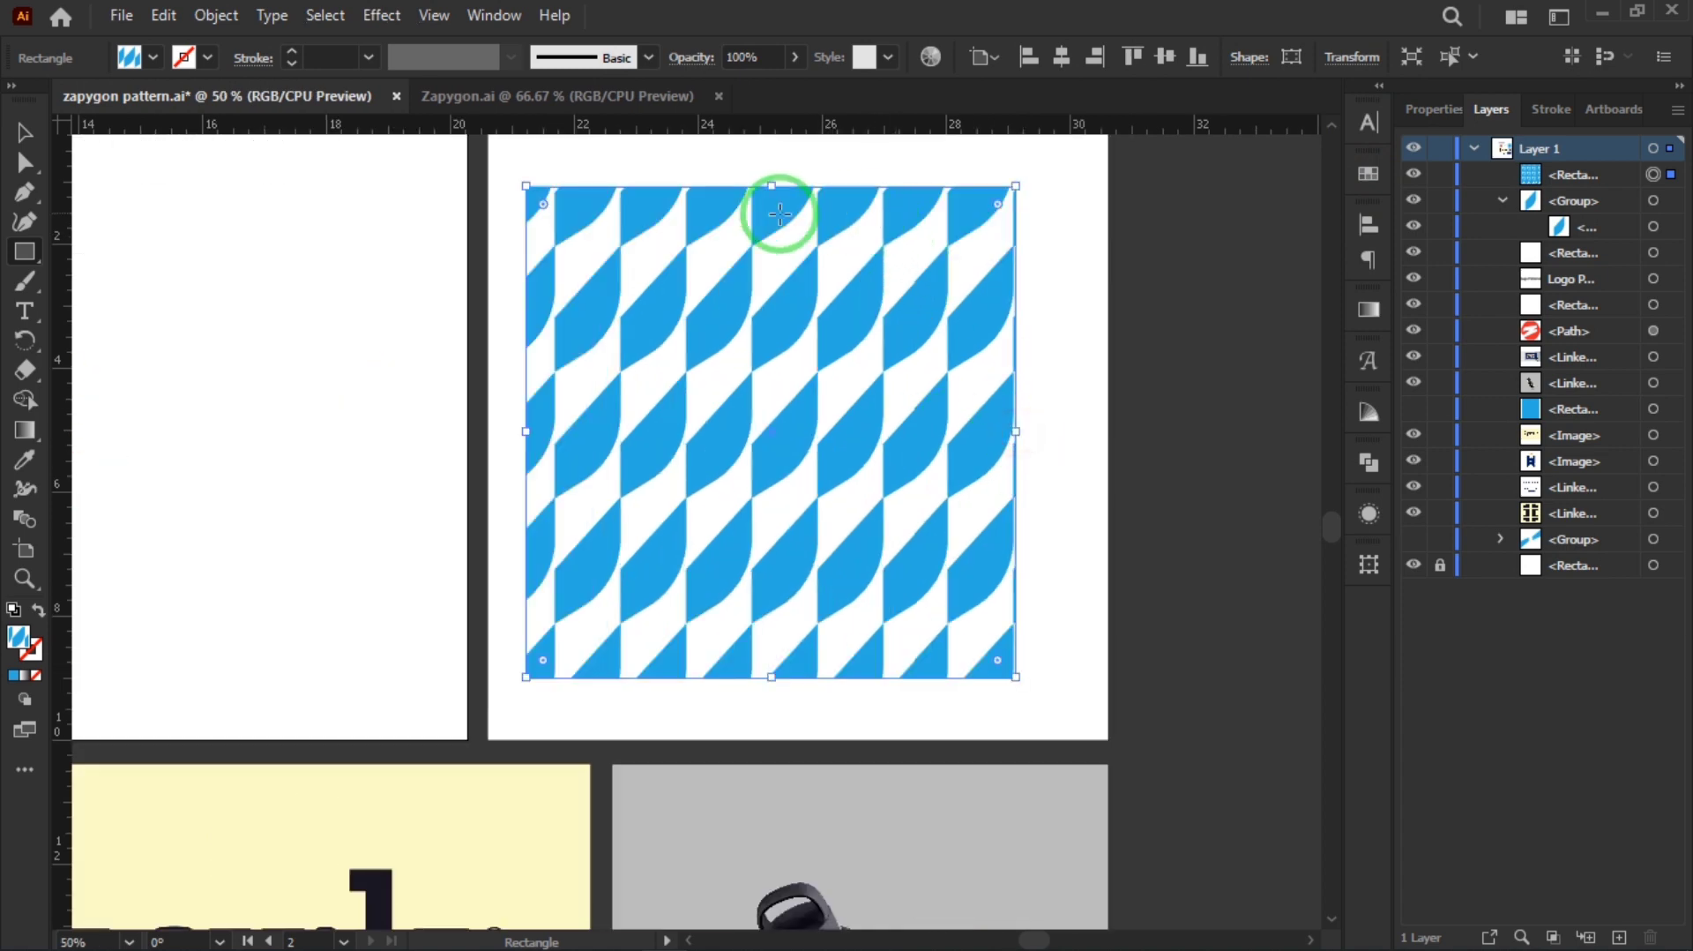
pyautogui.moveTo(526, 437); pyautogui.dragTo(556, 455)
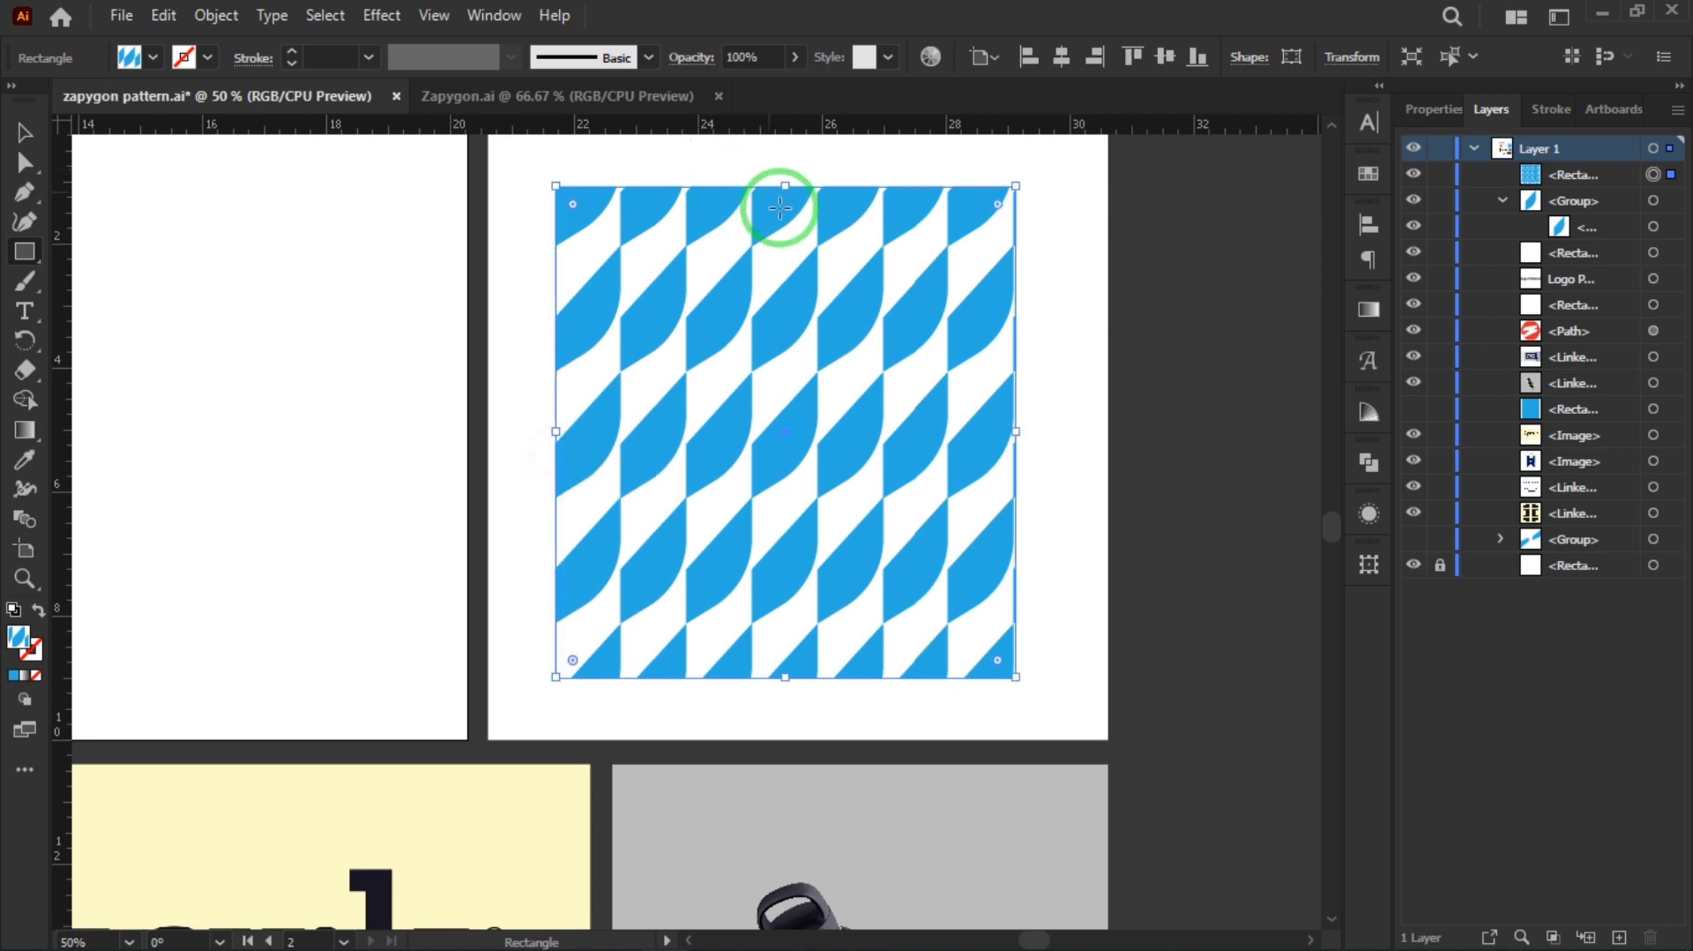
pyautogui.click(23, 132)
pyautogui.click(185, 193)
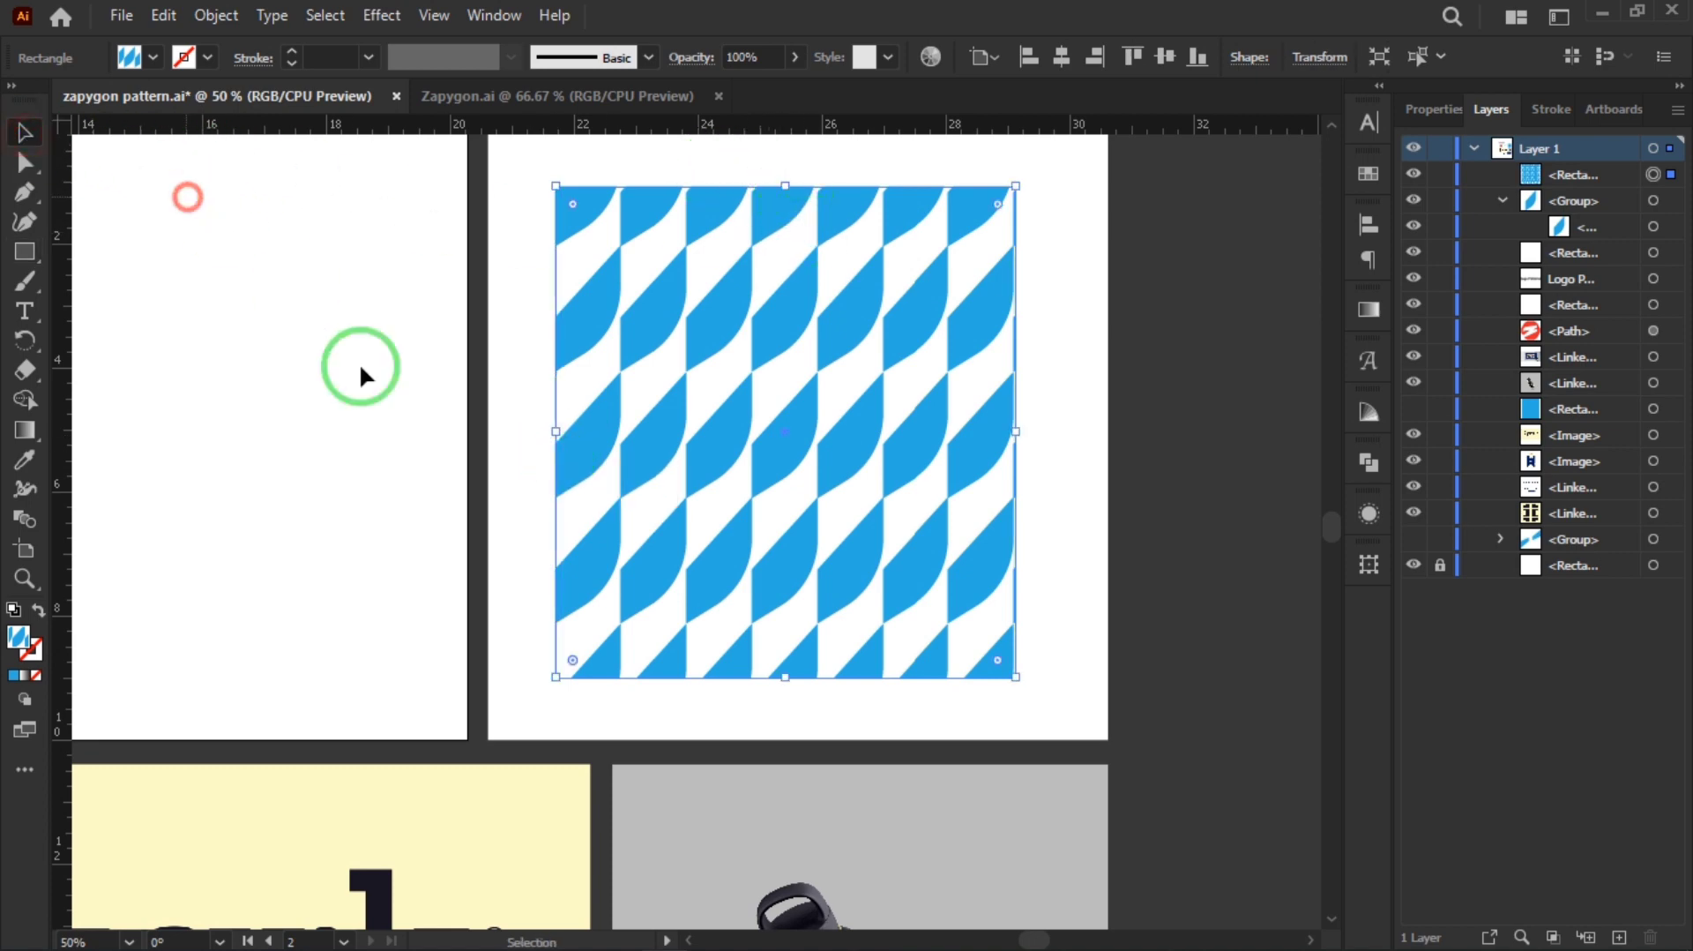
# - Move the patterned square slightly to the right on its artboard
pyautogui.hotkey('ctrl', '-')
pyautogui.moveTo(615, 553); pyautogui.dragTo(709, 570)
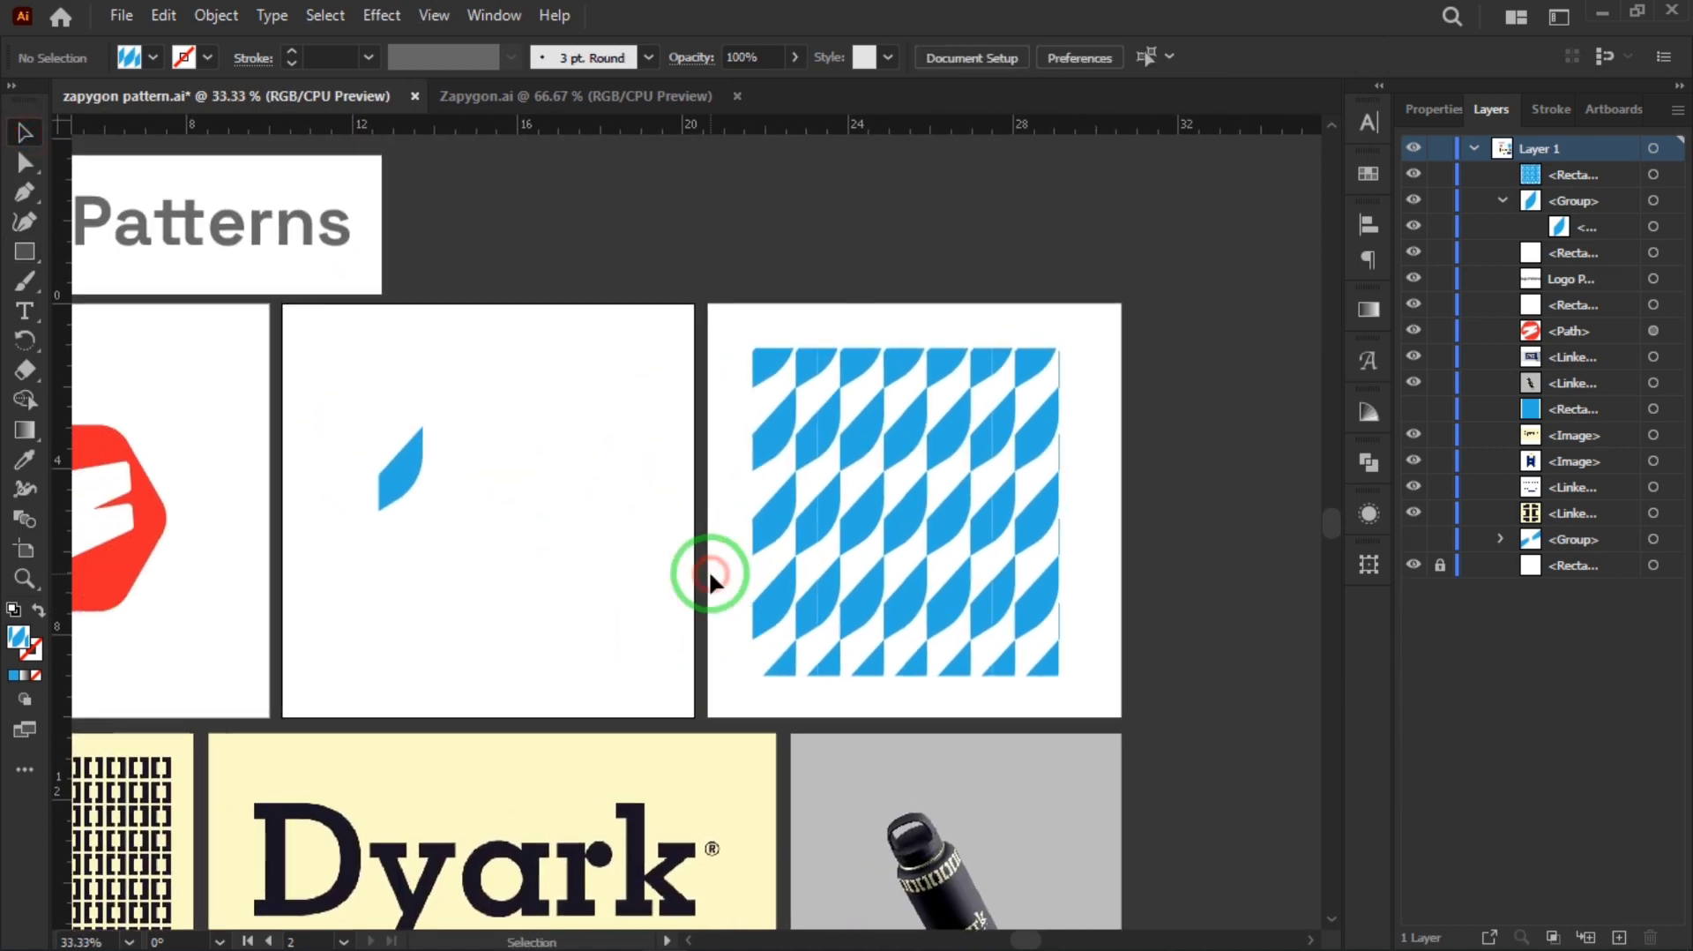
pyautogui.scroll(1, 664, 570)
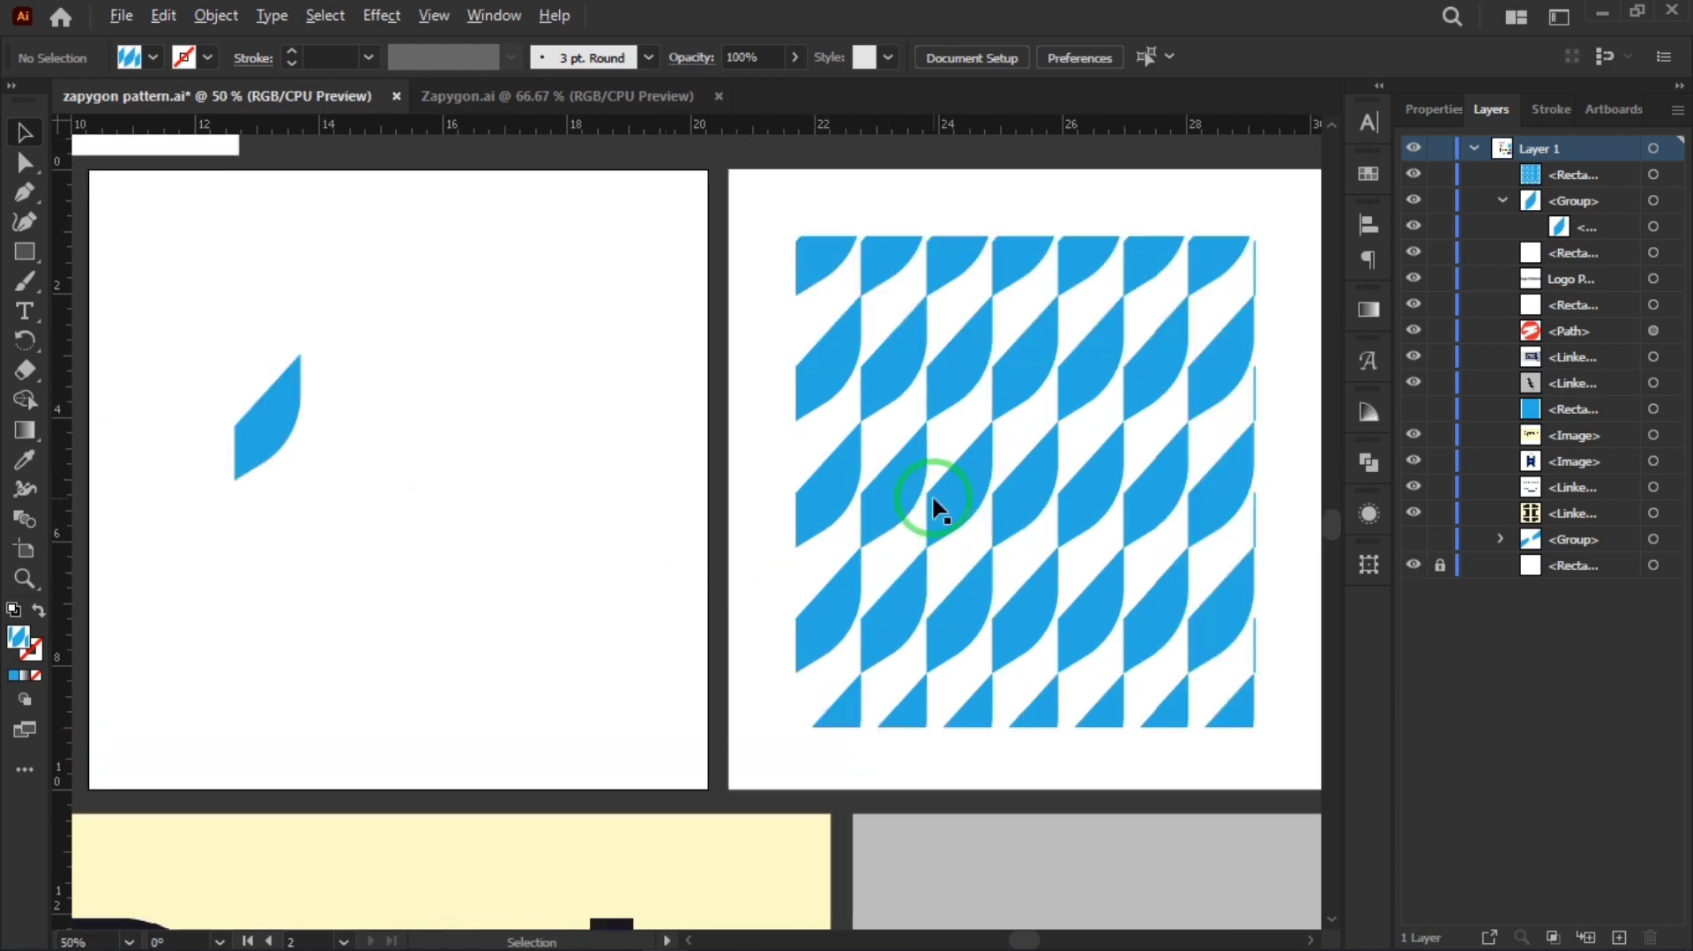
pyautogui.moveTo(1052, 530); pyautogui.dragTo(904, 556)
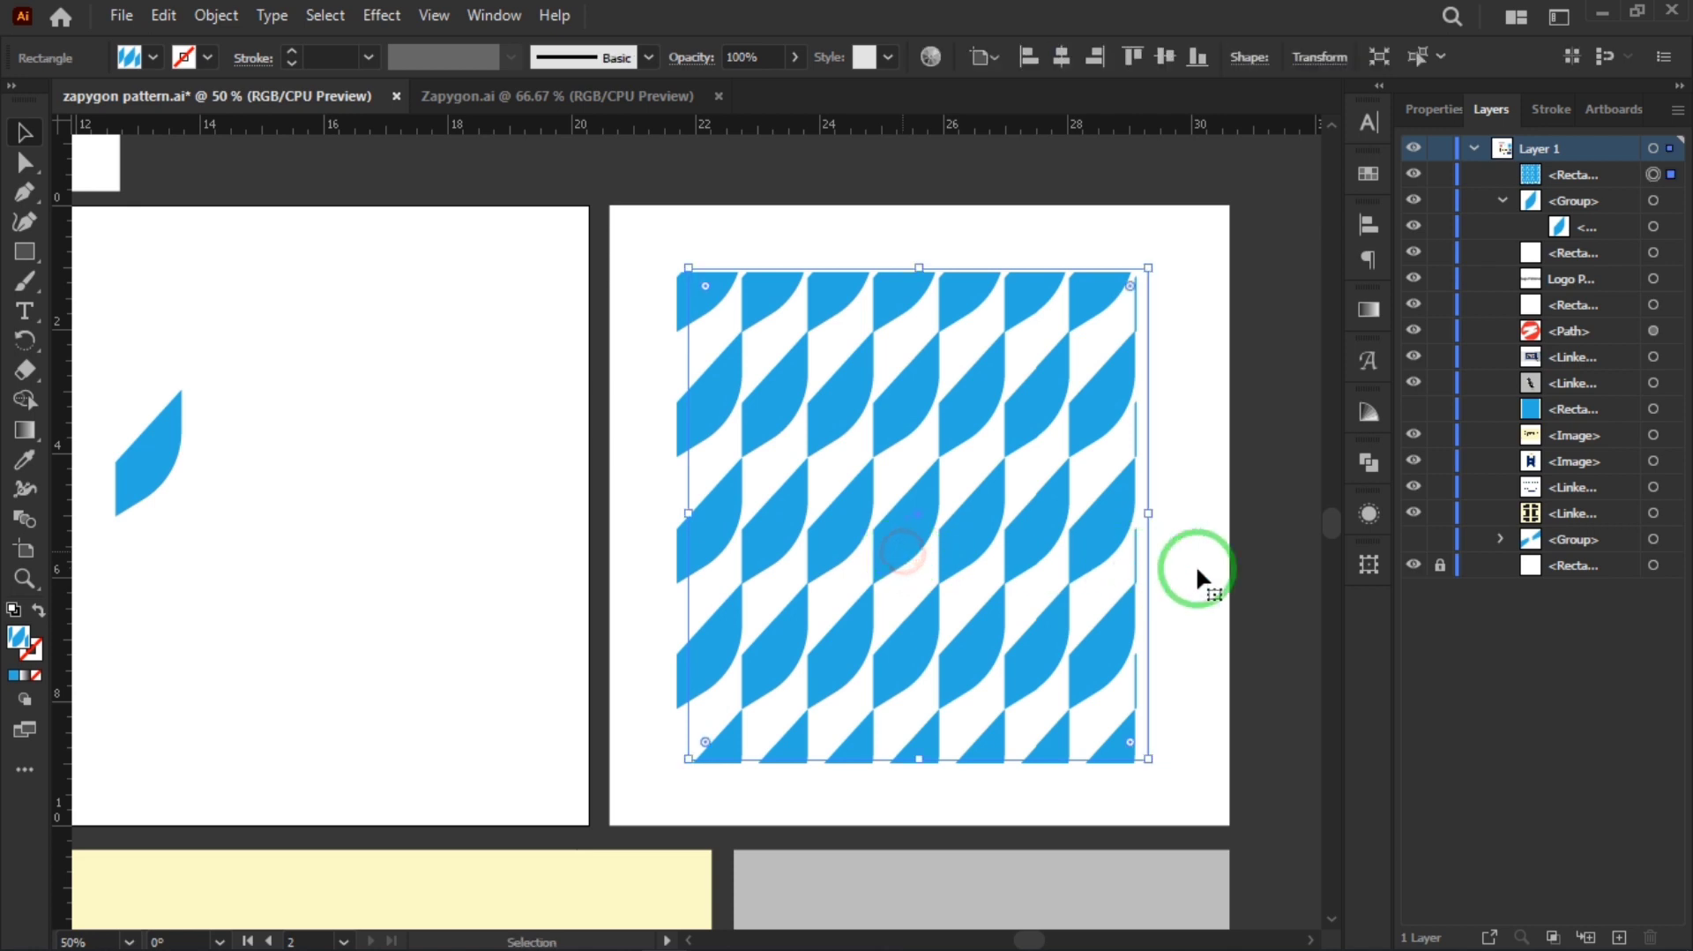
pyautogui.click(1182, 589)
pyautogui.moveTo(197, 593); pyautogui.dragTo(320, 593)
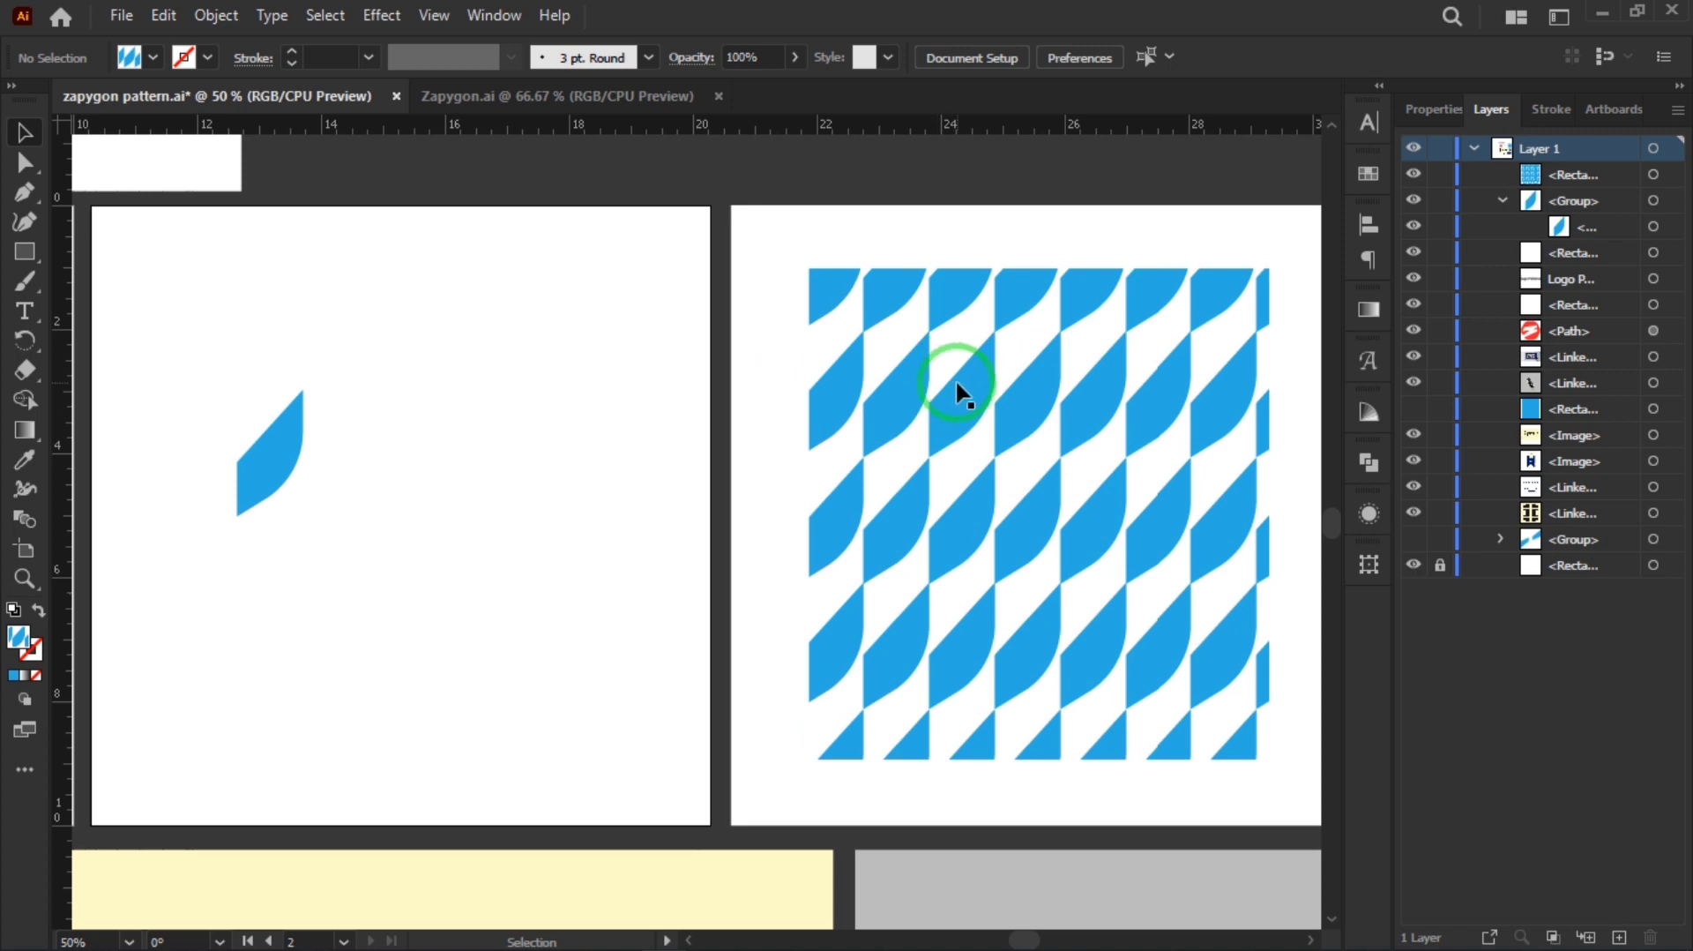
# - Narrow the patterned square from its left side to cut off the partial leaf column
pyautogui.click(823, 433)
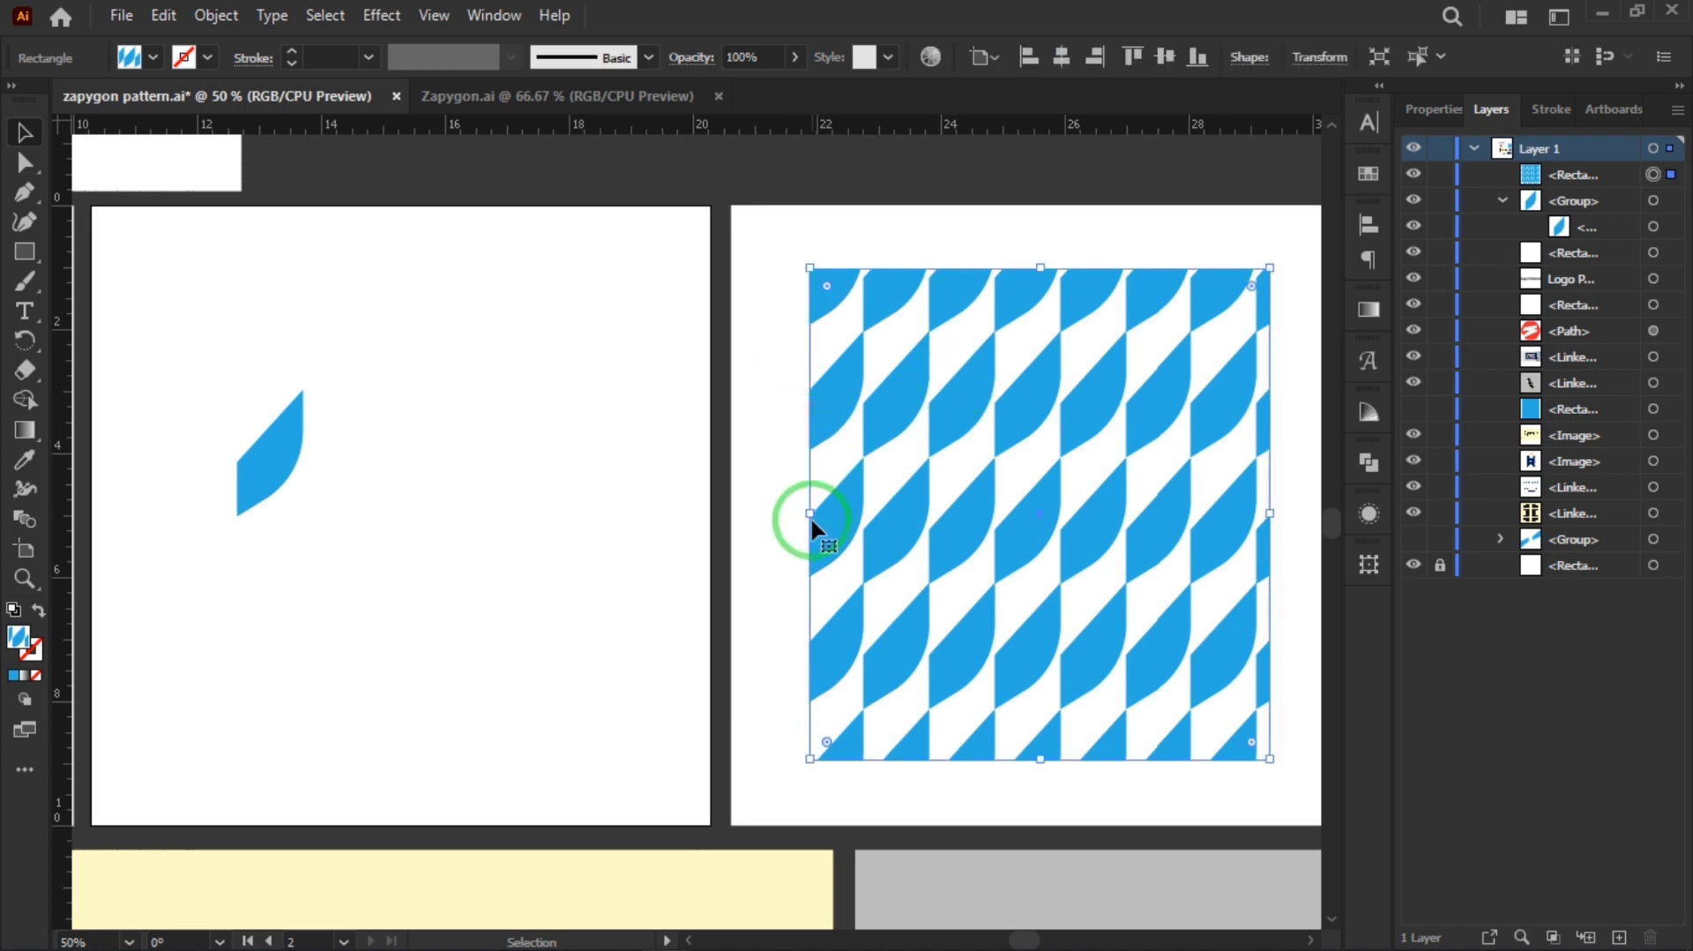
pyautogui.moveTo(809, 516); pyautogui.dragTo(862, 519)
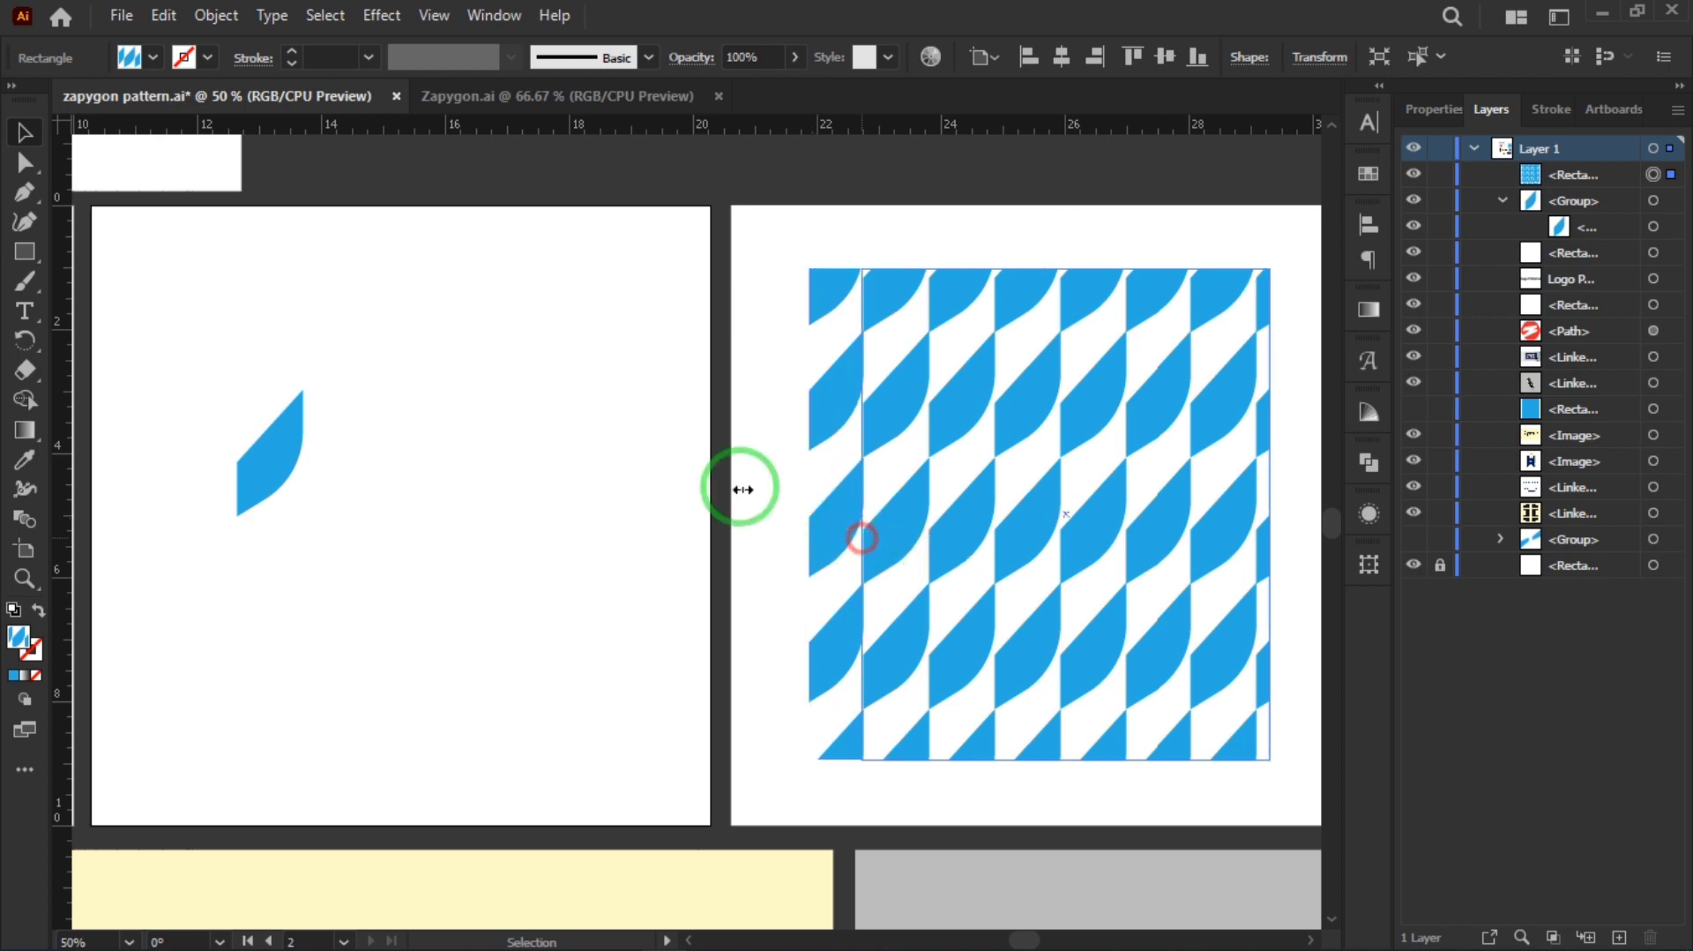
pyautogui.click(831, 526)
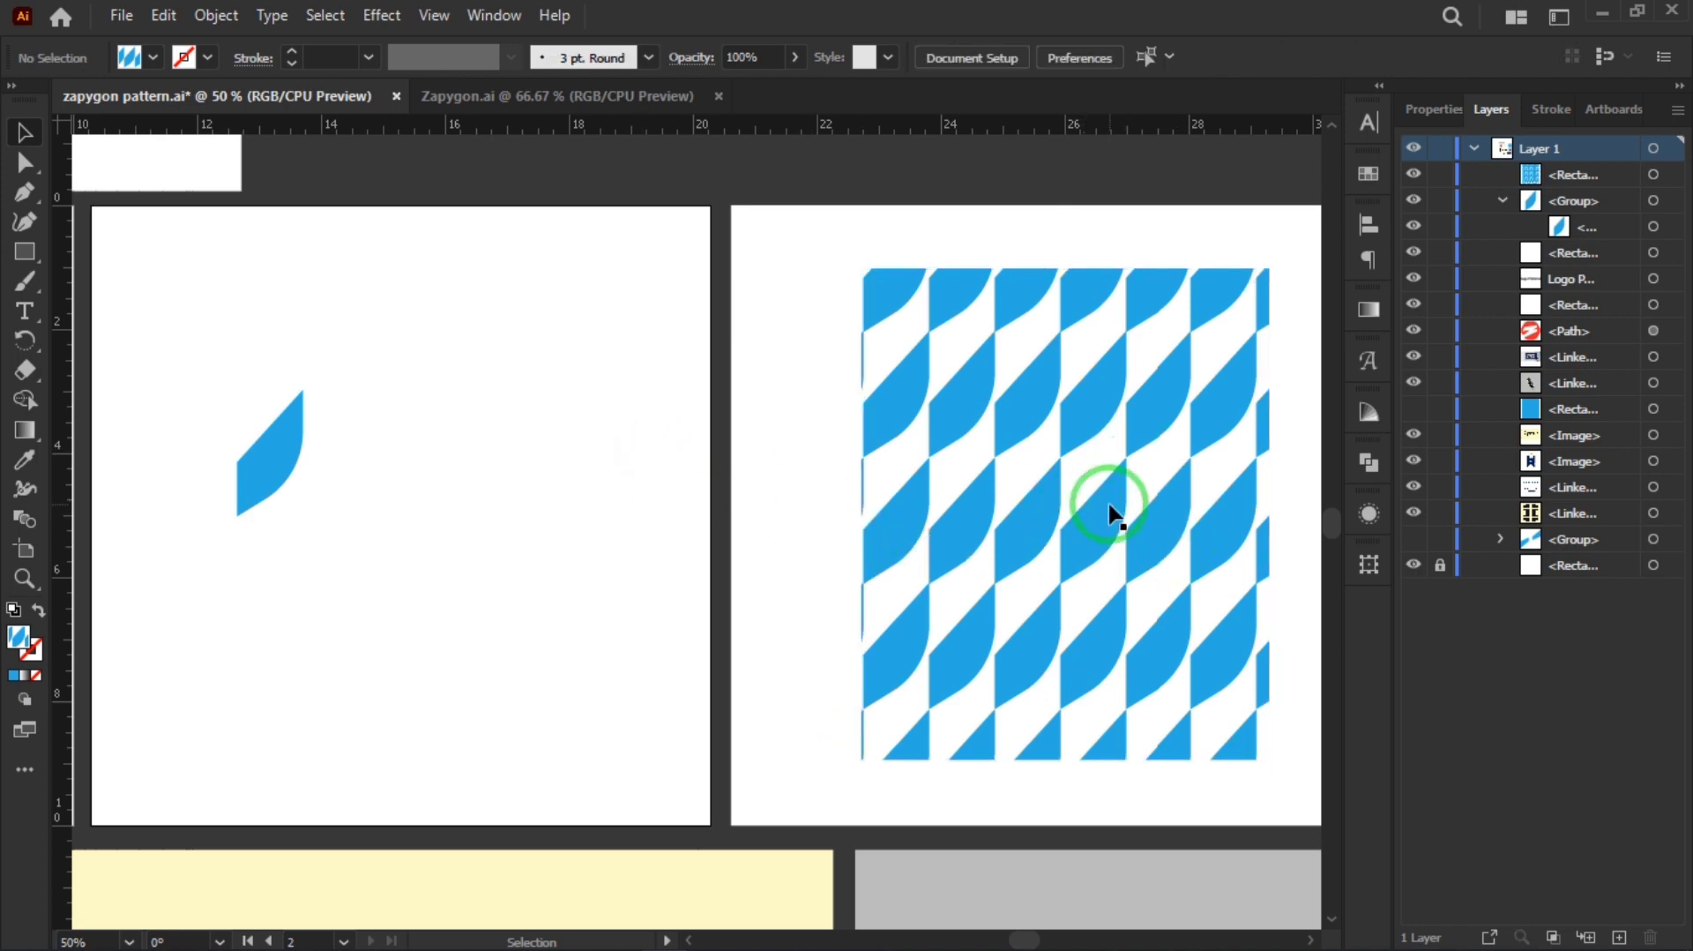
# - Remove the fill from the single leaf-shaped slice and give it a blue stroke
pyautogui.moveTo(684, 509); pyautogui.dragTo(979, 673)
pyautogui.keyDown('ctrl'); pyautogui.click(567, 643); pyautogui.keyUp('ctrl')
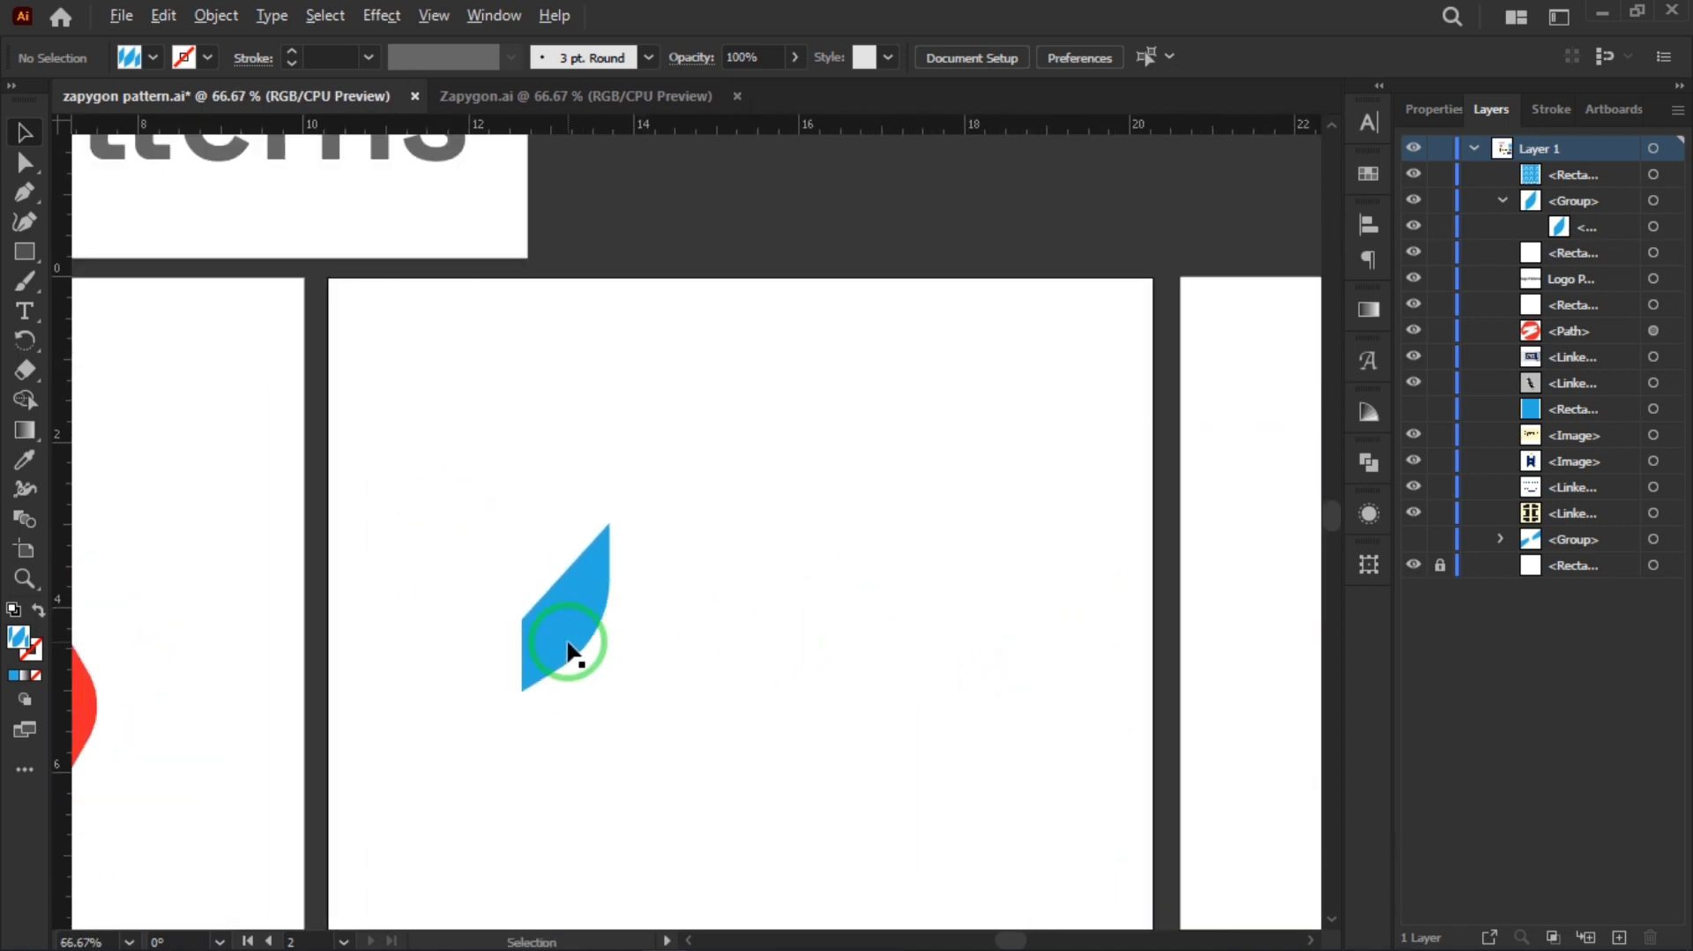
pyautogui.click(567, 635)
pyautogui.click(153, 58)
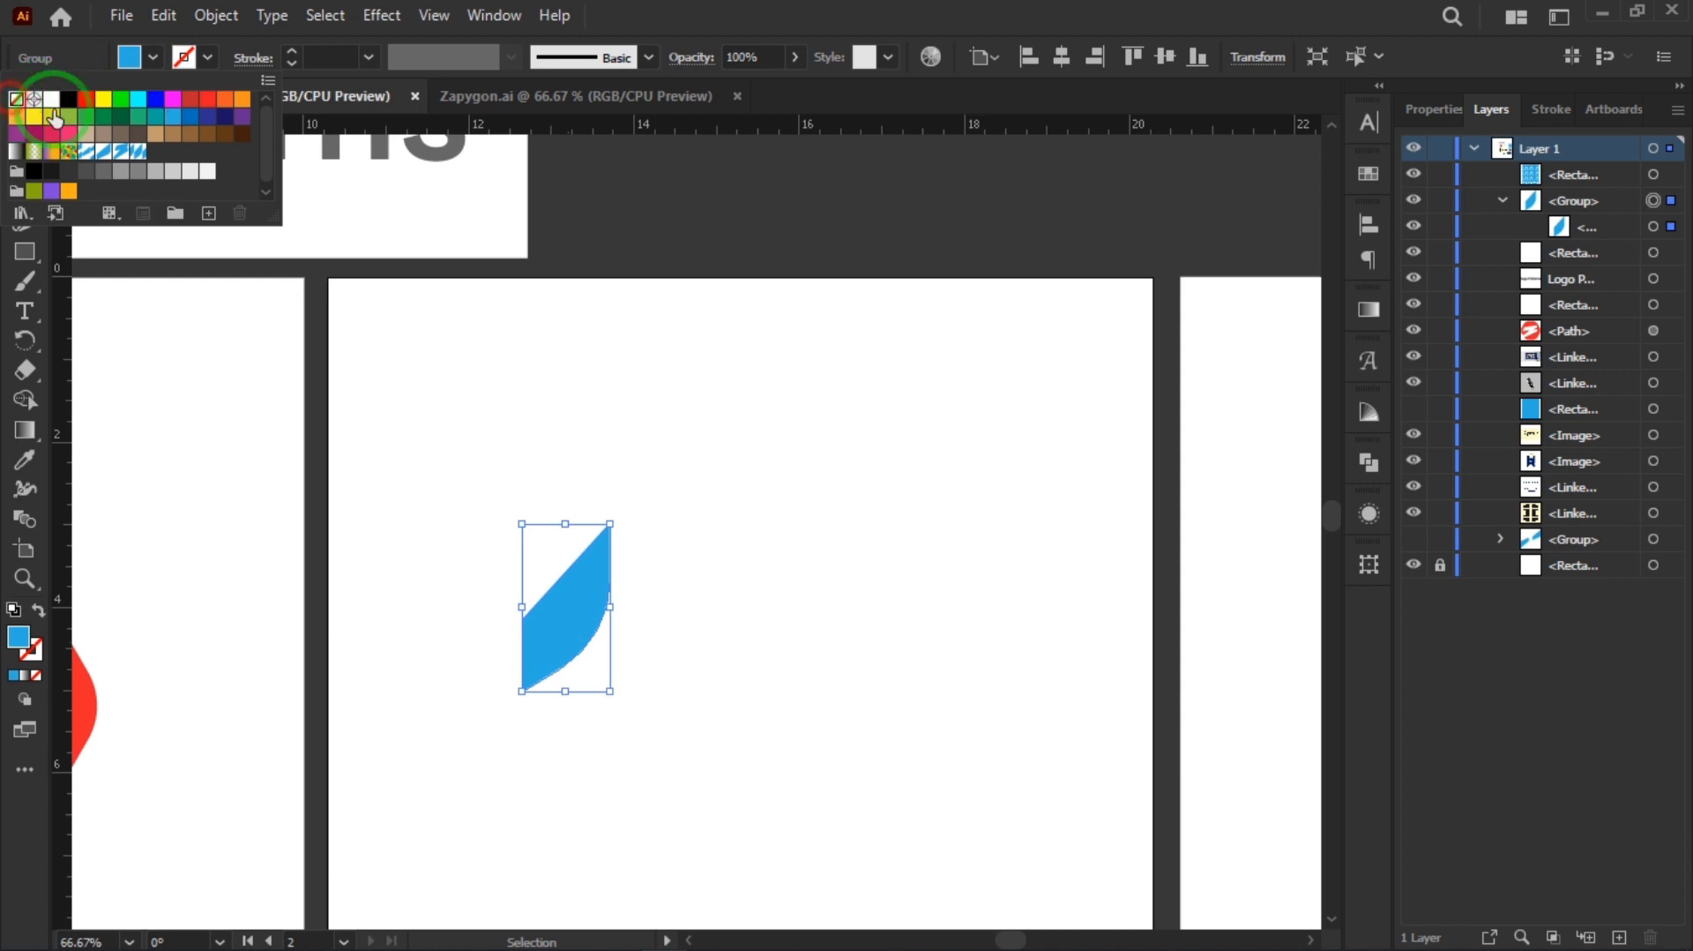
pyautogui.click(16, 98)
pyautogui.click(194, 65)
pyautogui.click(209, 59)
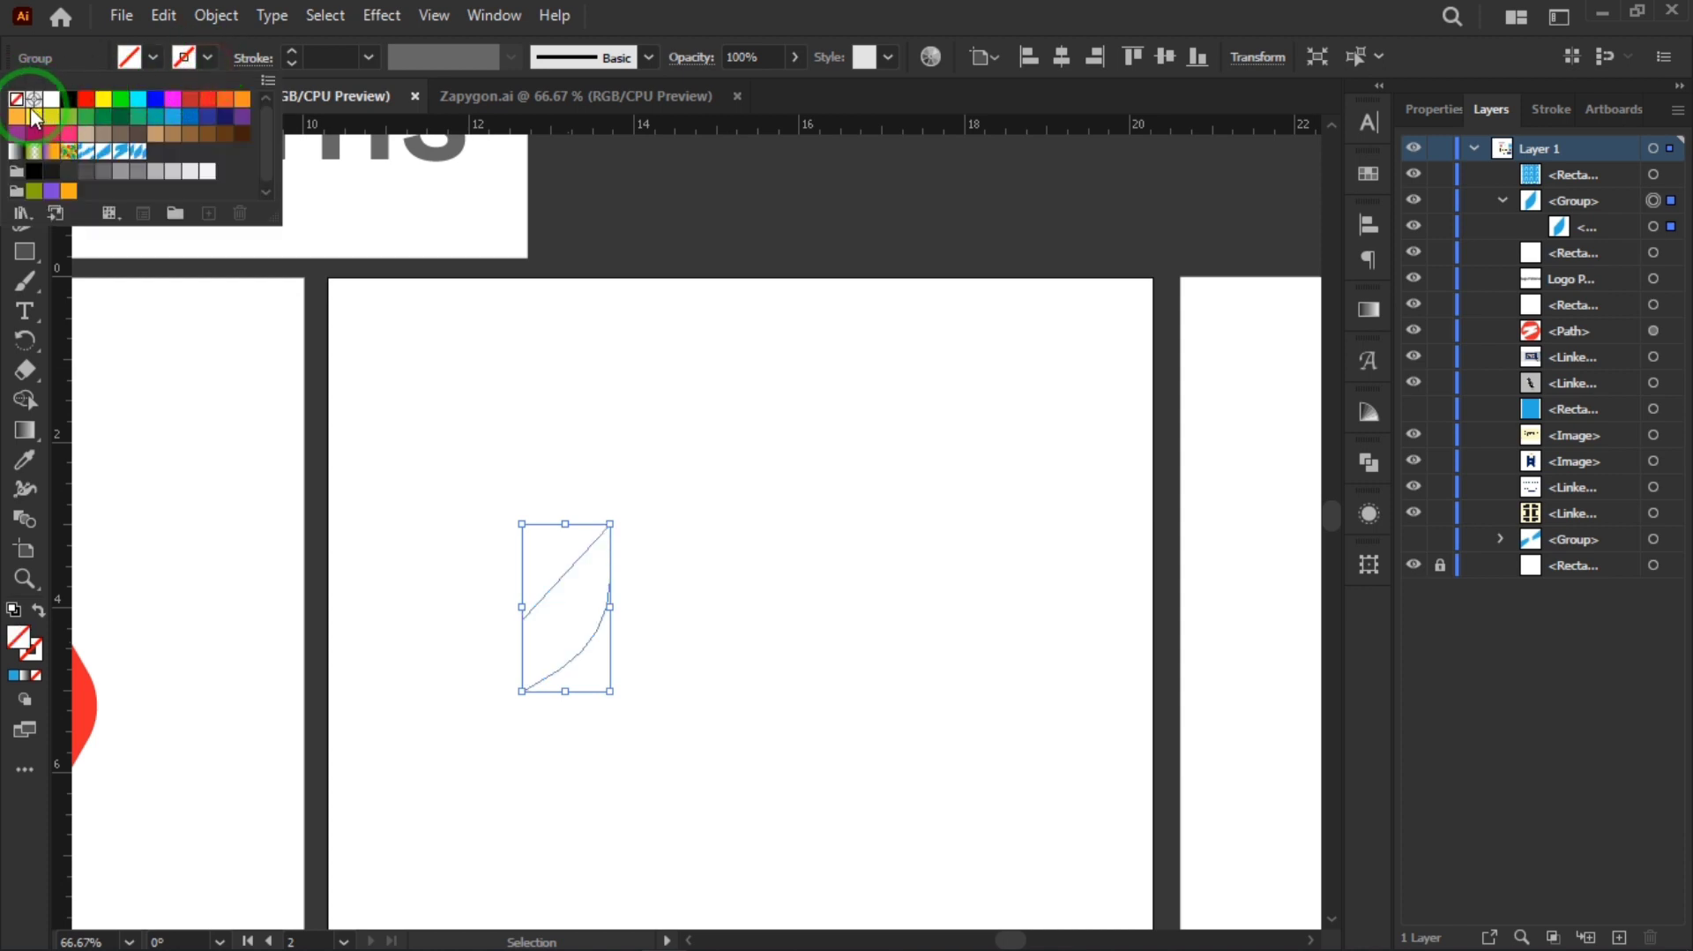
pyautogui.click(176, 124)
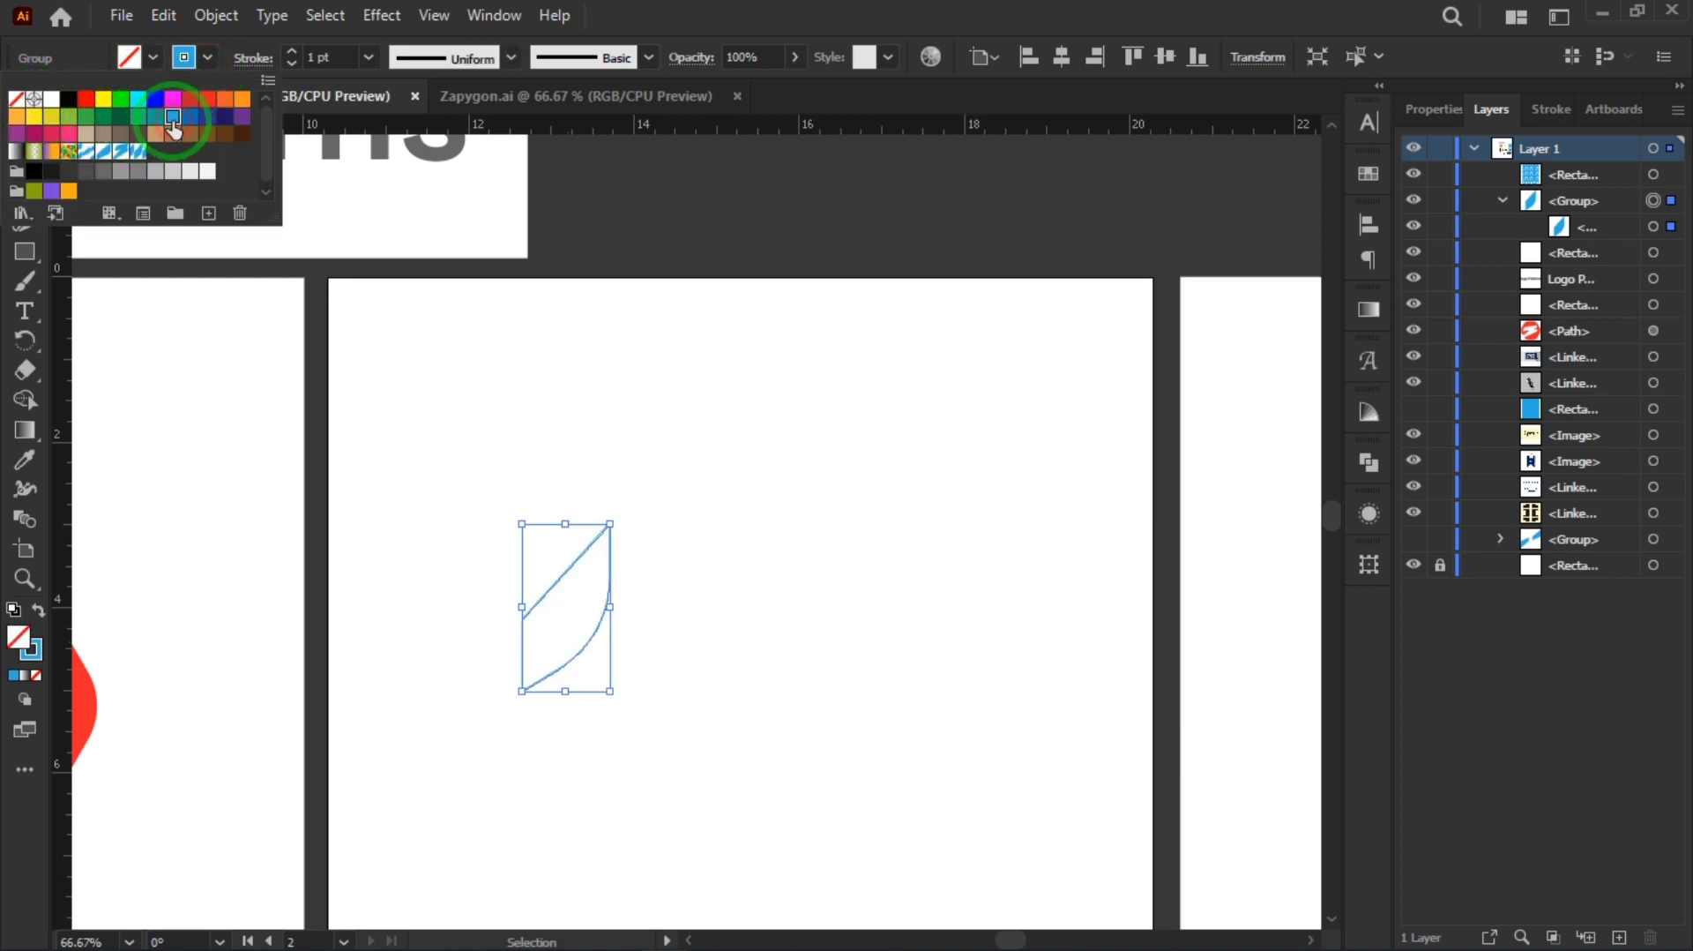
# - Set the leaf outline's stroke weight to 3 pt
pyautogui.click(344, 56)
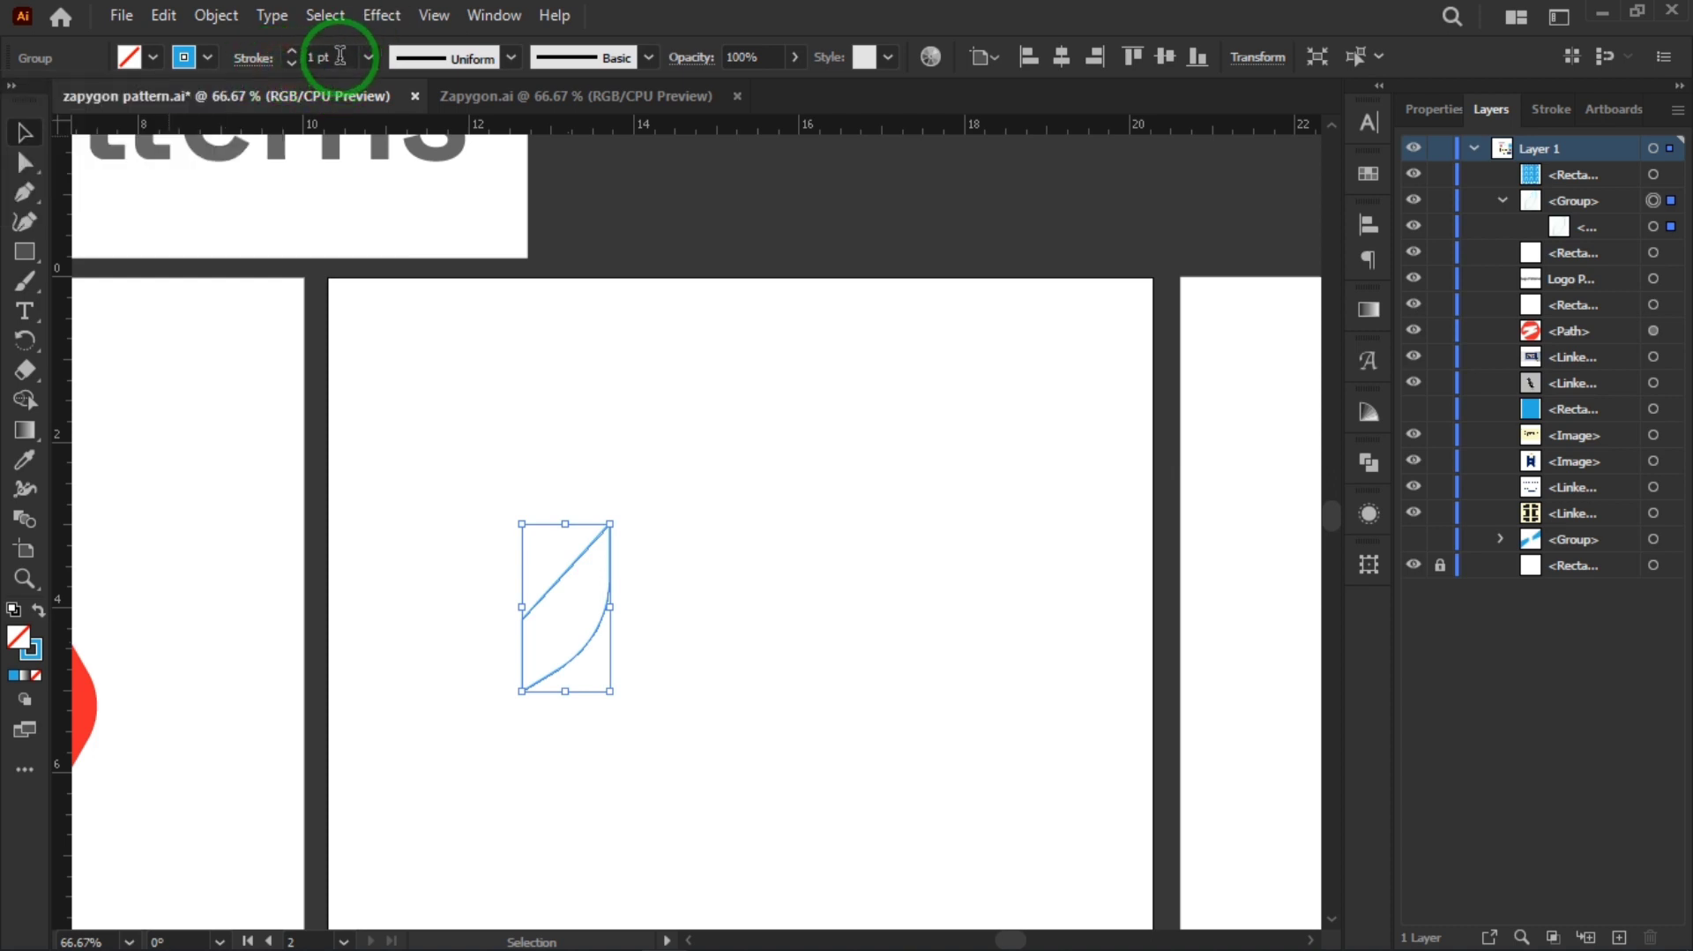
pyautogui.click(246, 60)
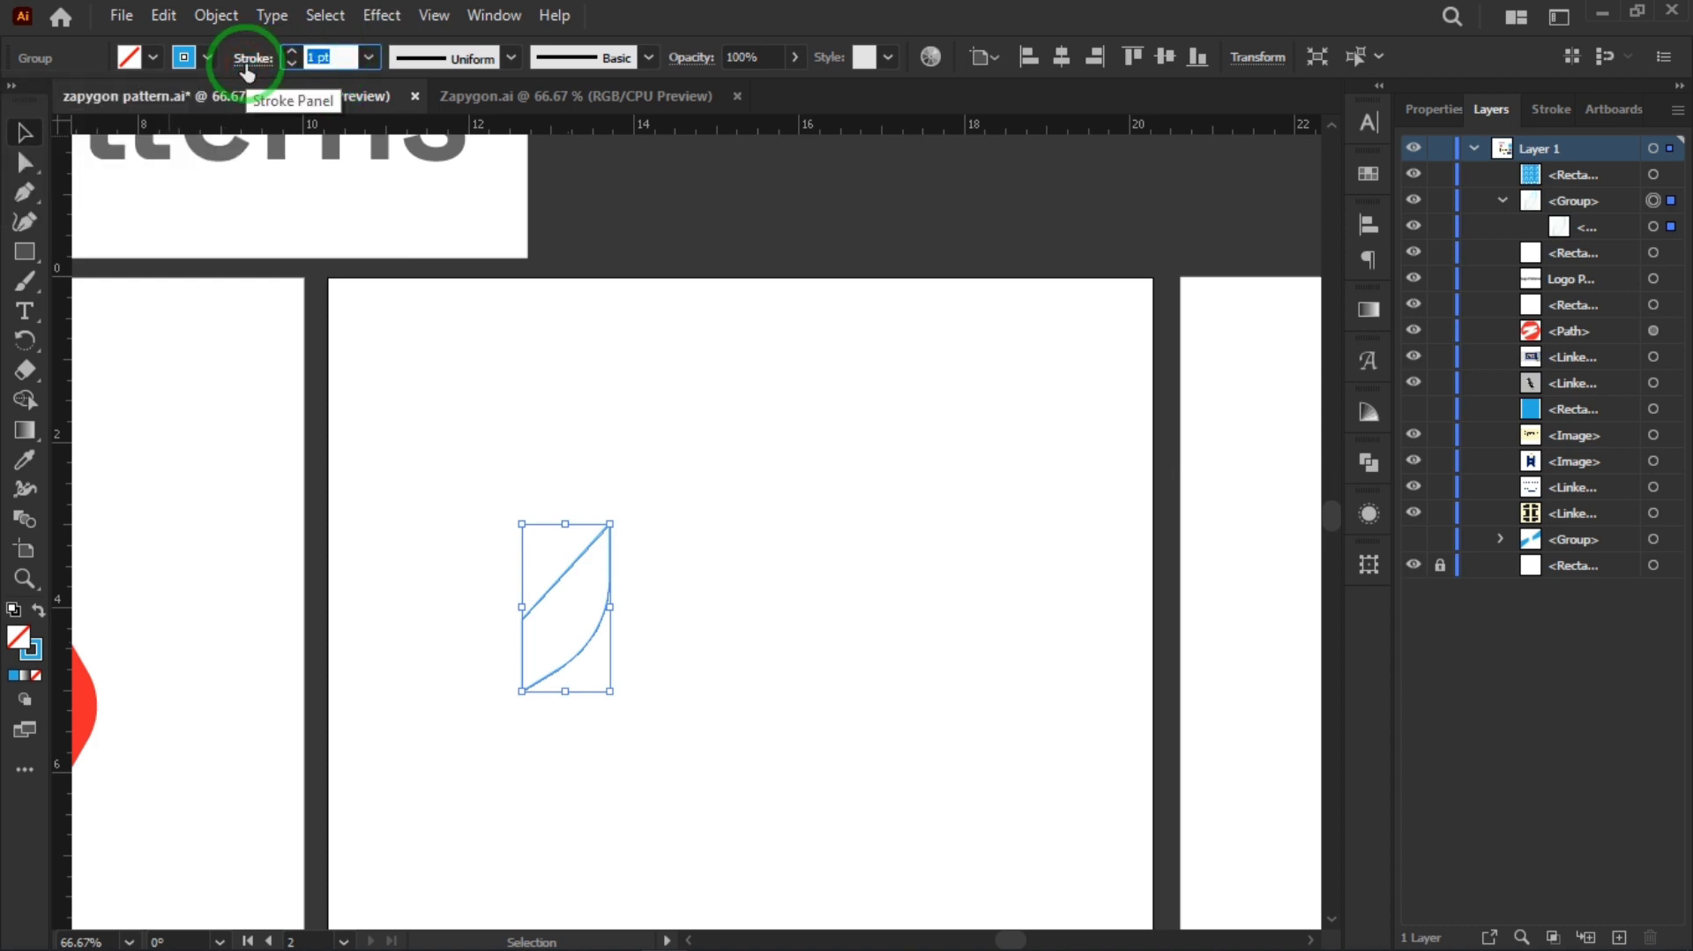
pyautogui.write('3')
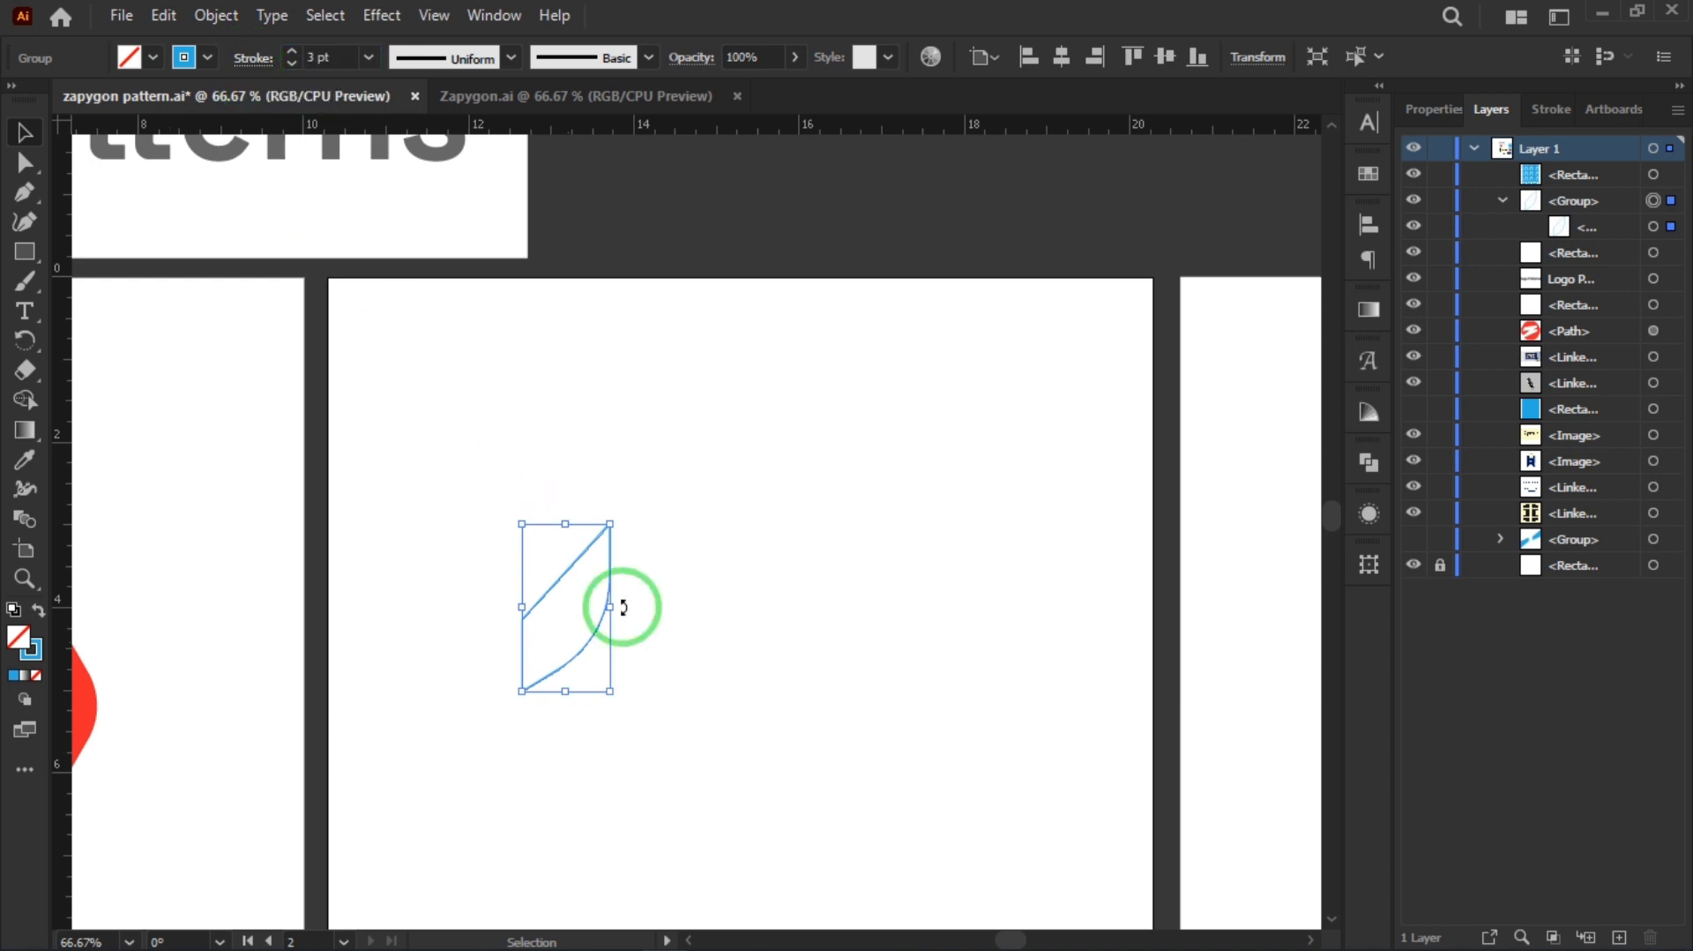
pyautogui.press('Return')
# - Make a new pattern from the outlined leaf and accept the new-pattern notice
pyautogui.scroll(-1, 551, 529)
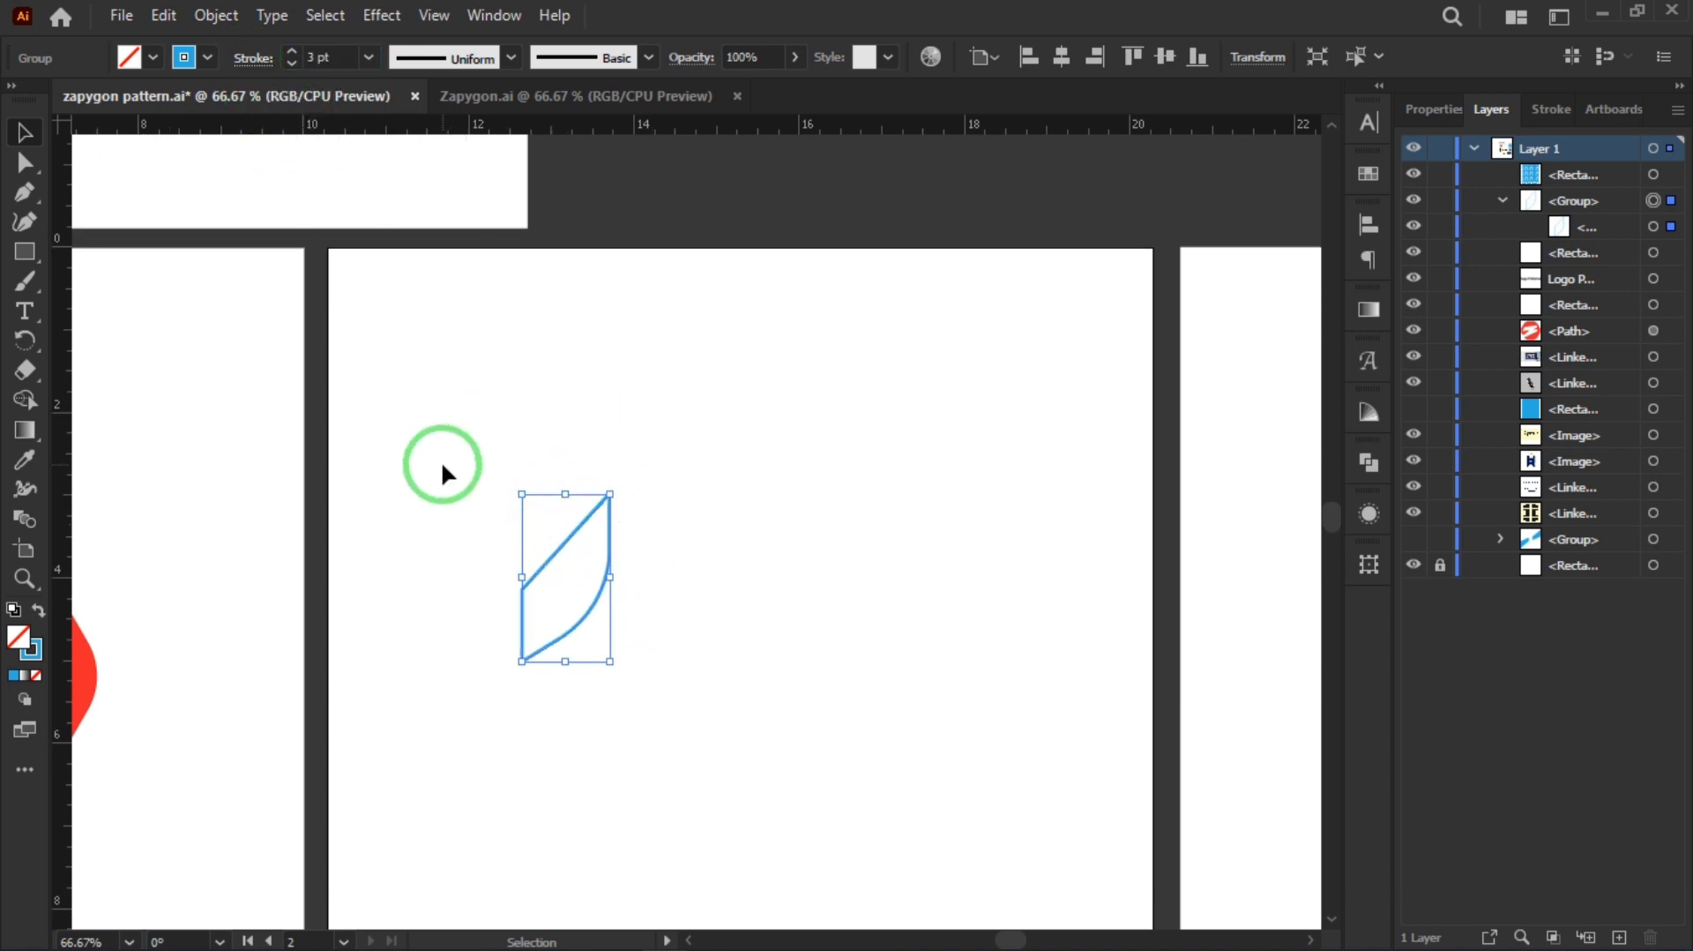
pyautogui.click(239, 15)
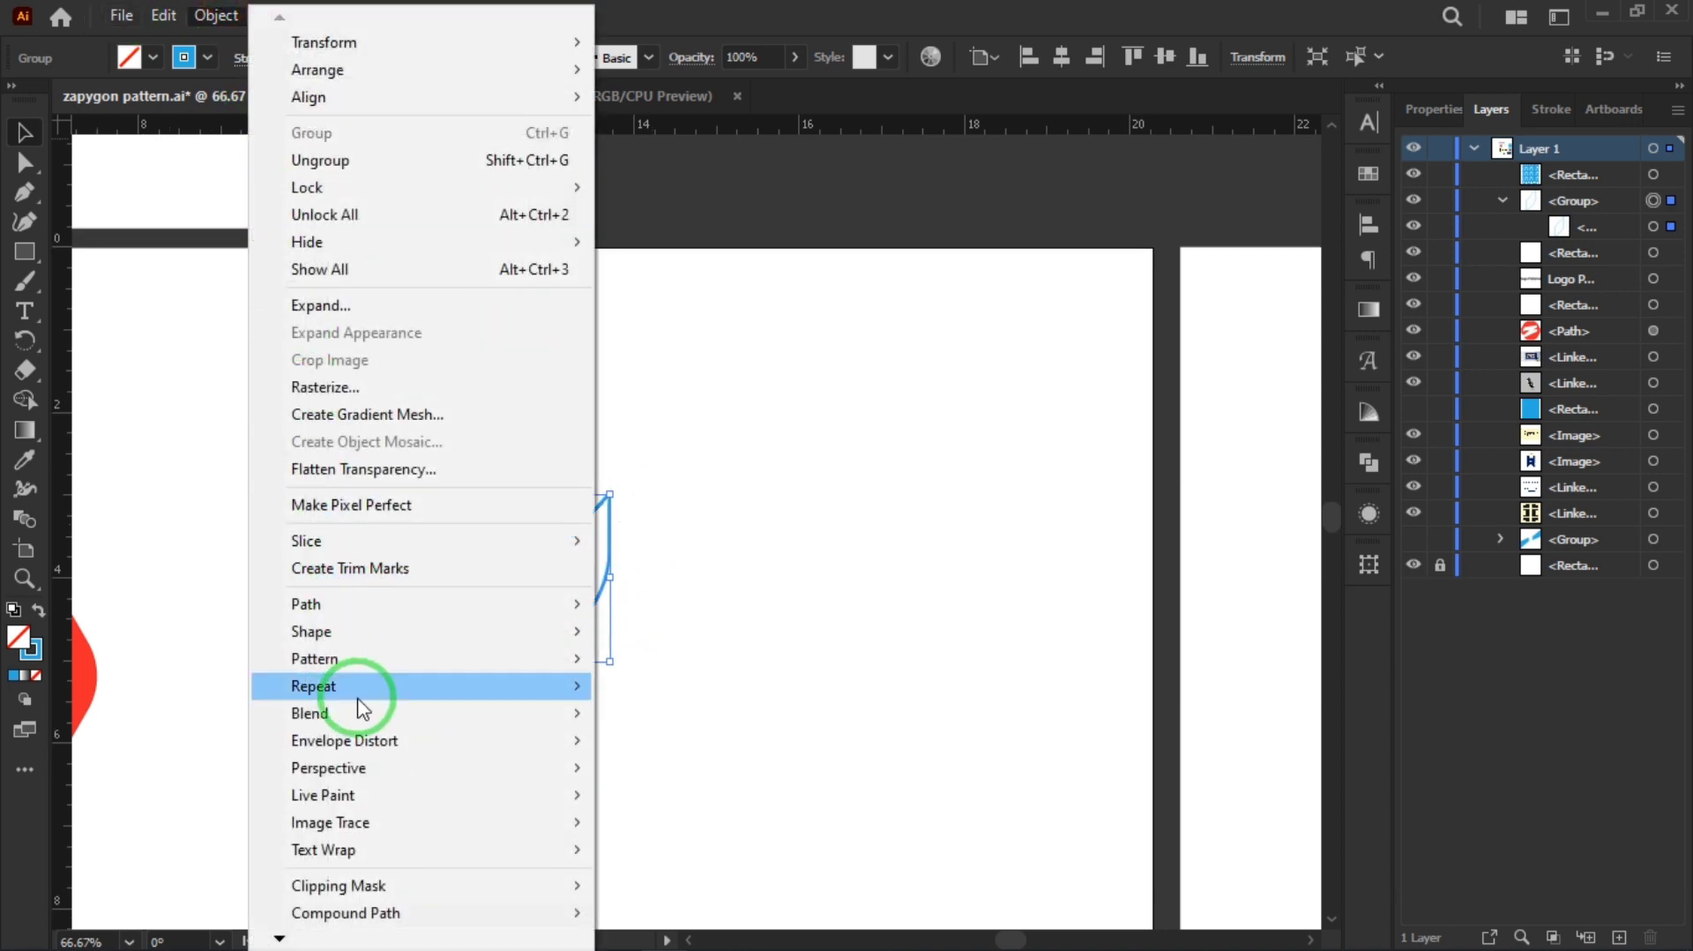
pyautogui.click(380, 670)
pyautogui.click(797, 666)
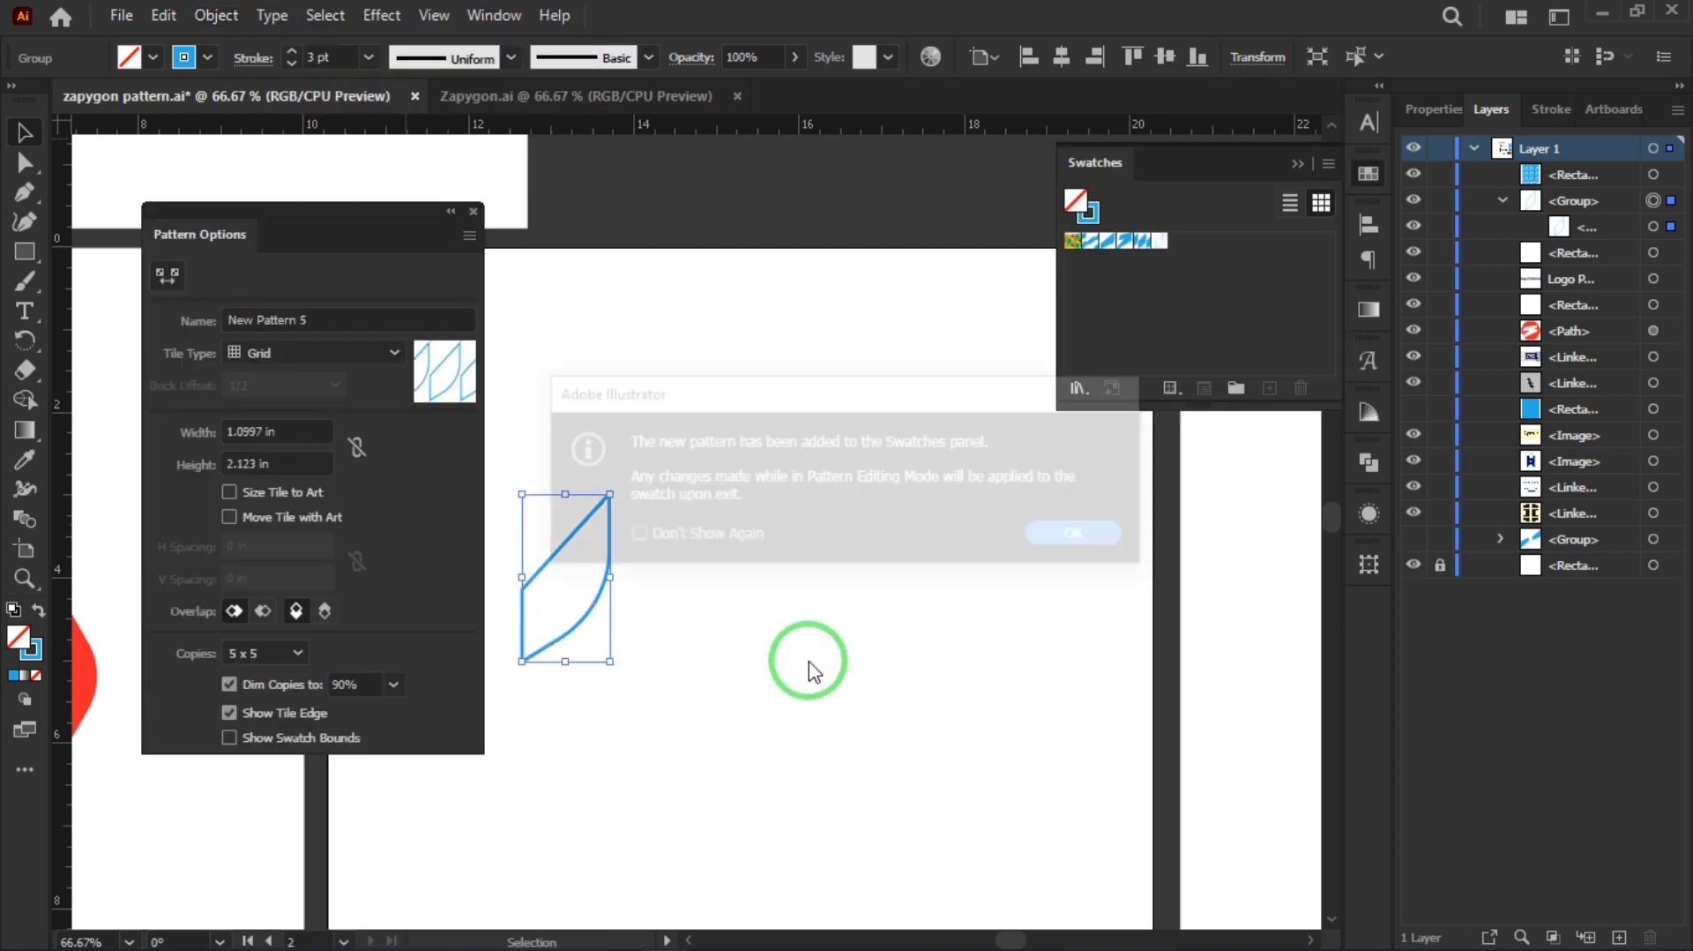
pyautogui.click(1072, 540)
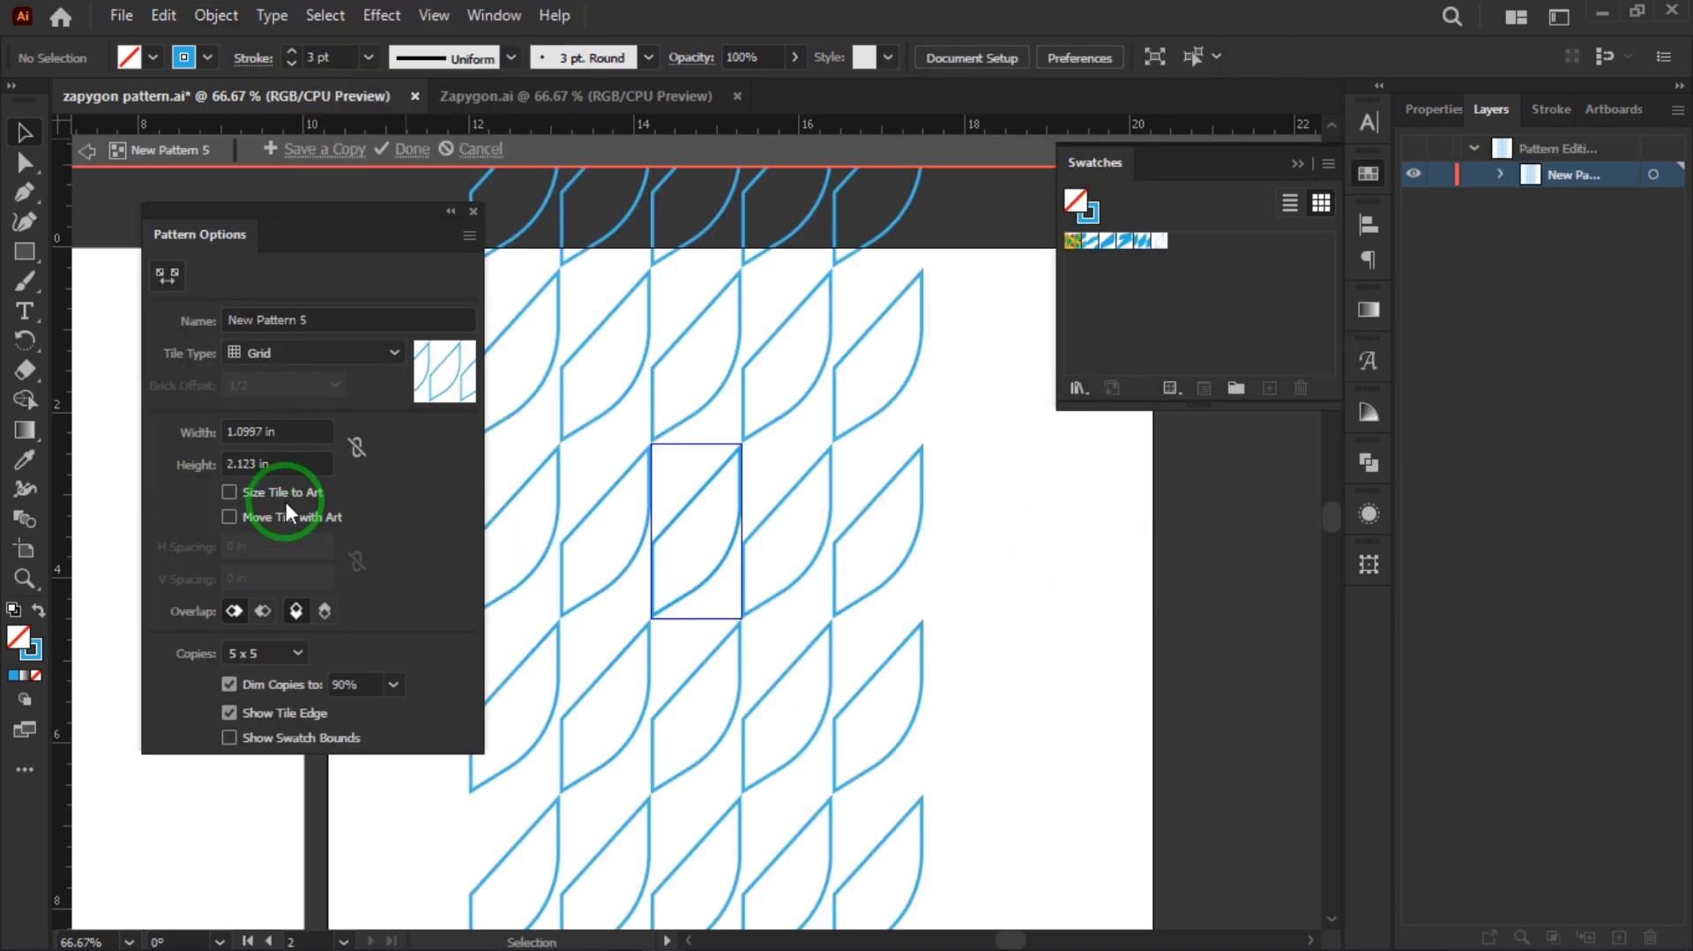
# - Set the outlined-leaf pattern preview to 3 x 7 copies and finish pattern editing, keeping the swatch
pyautogui.click(278, 654)
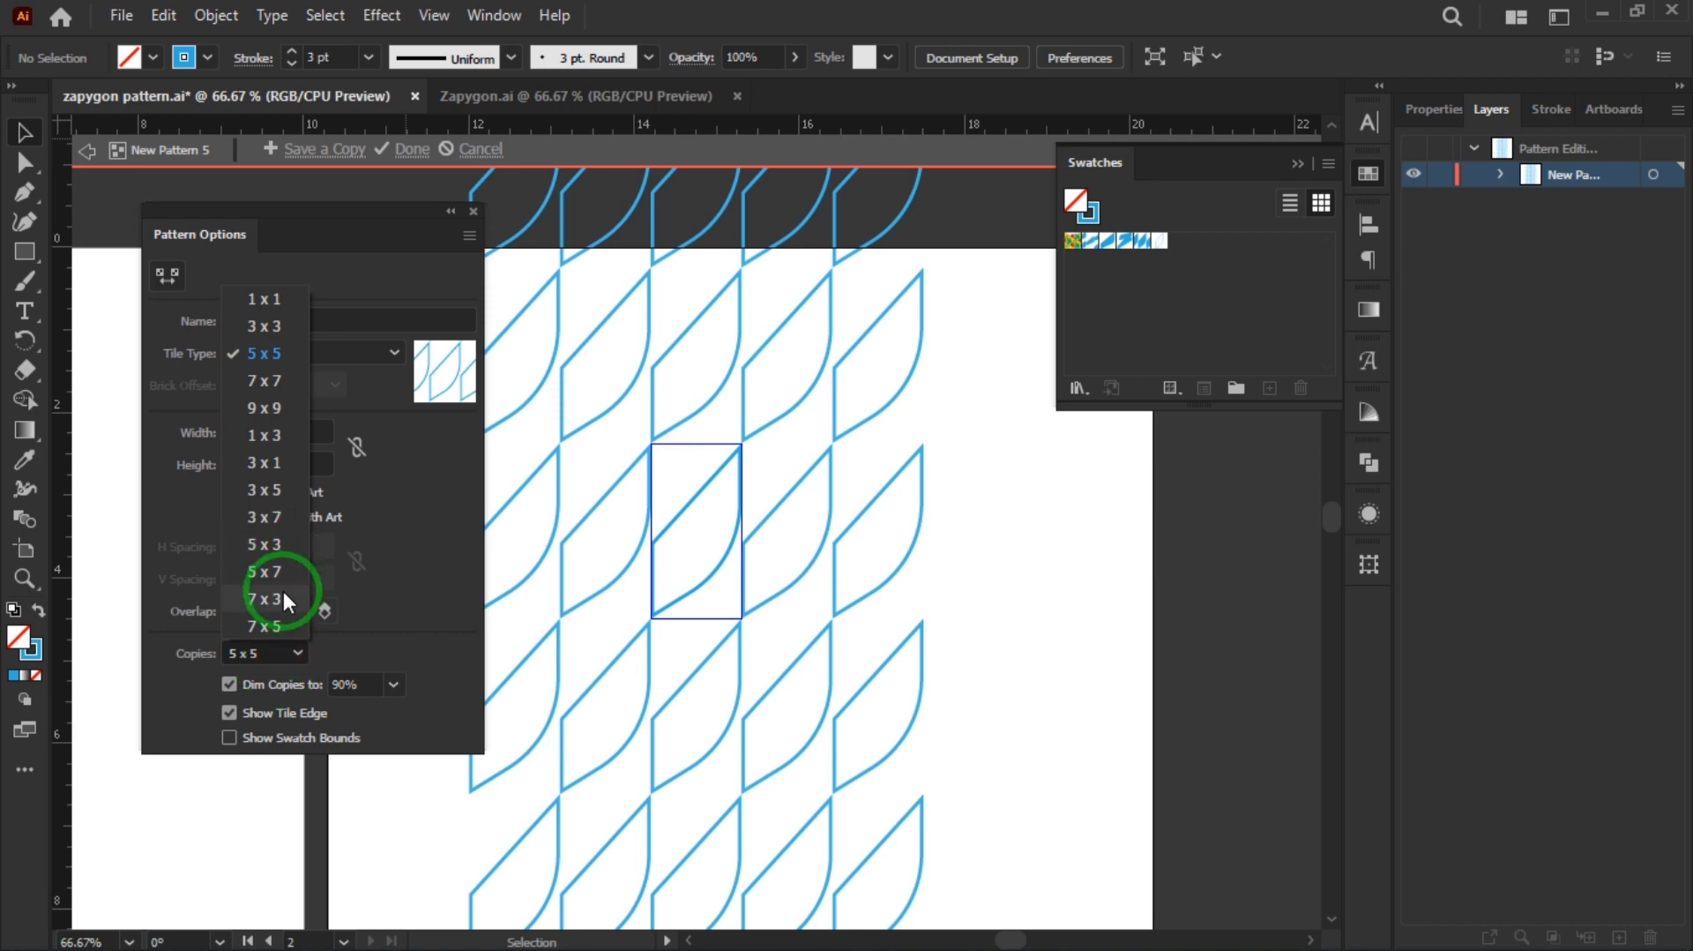
pyautogui.click(275, 519)
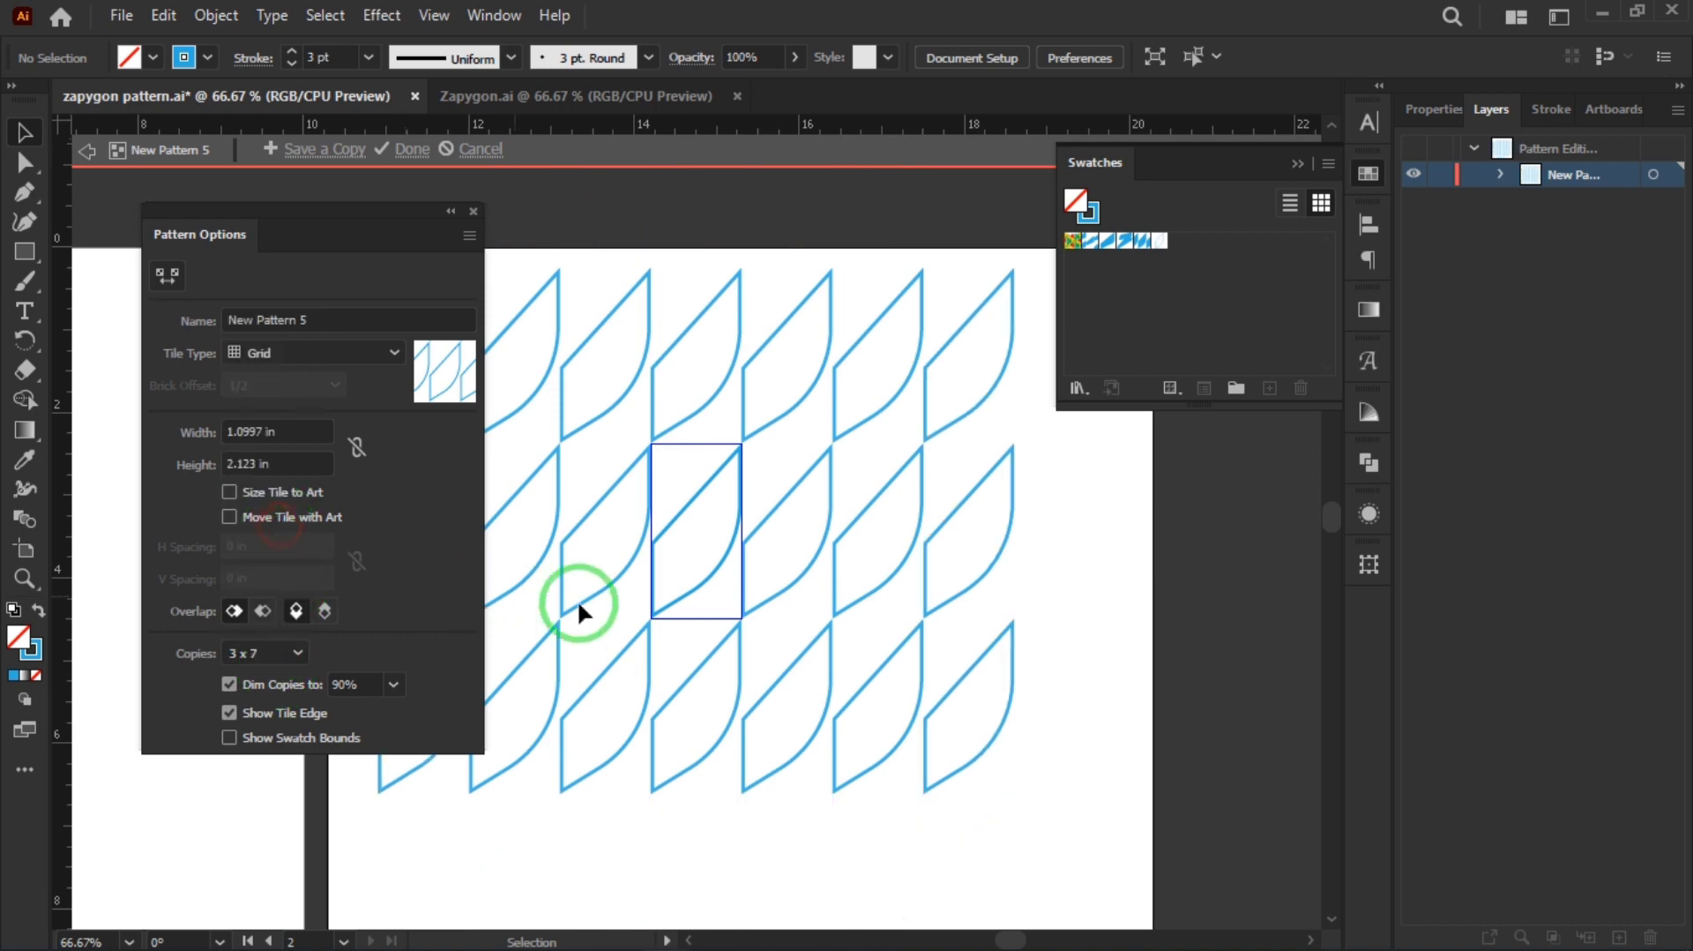
pyautogui.scroll(-2, 754, 596)
pyautogui.moveTo(767, 700); pyautogui.dragTo(935, 692)
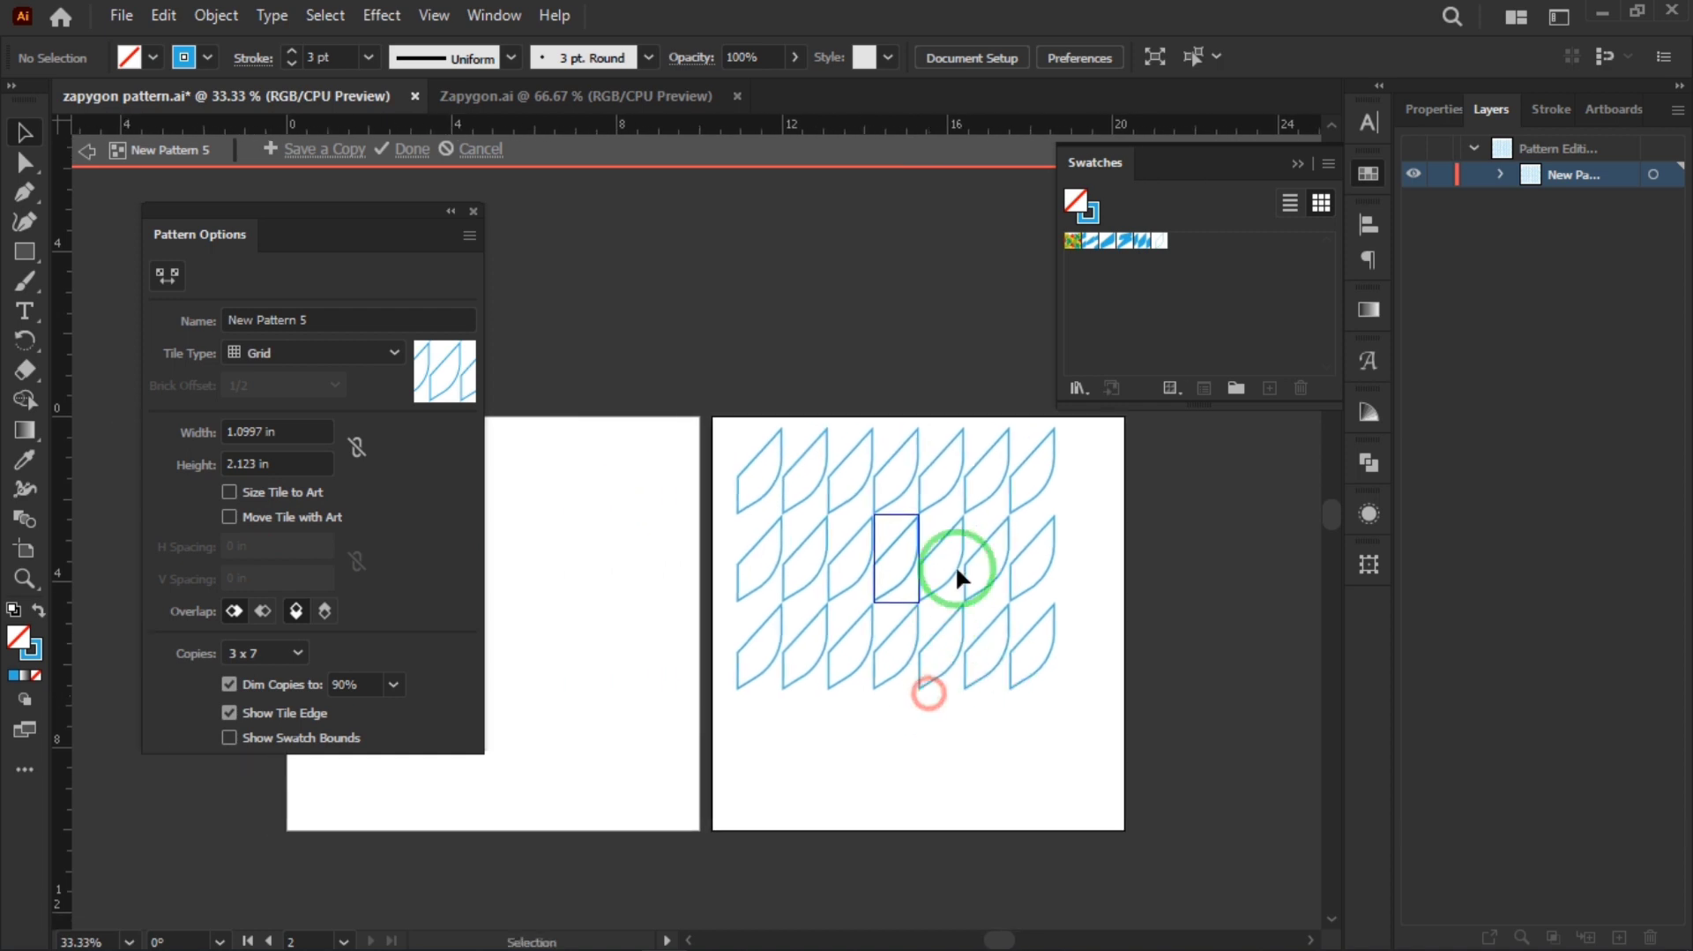
pyautogui.click(404, 150)
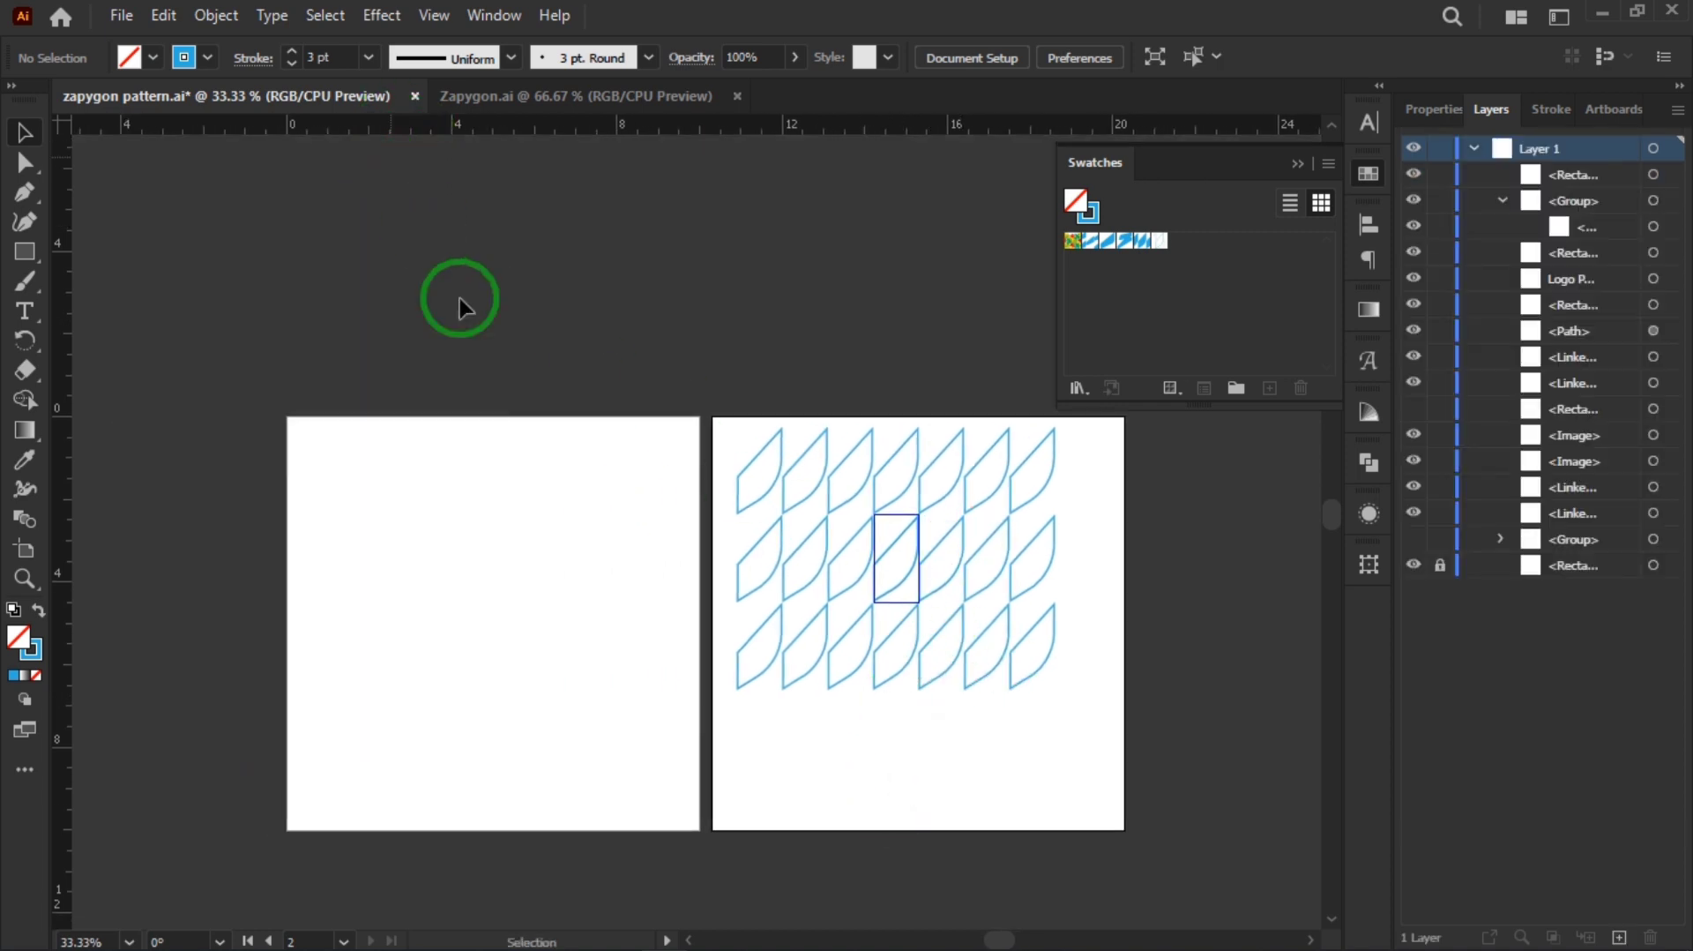
# - Delete the outlined leaf and draw an unfilled, blue-stroked square about 8 in wide on the same artboard
pyautogui.moveTo(790, 476); pyautogui.dragTo(879, 470)
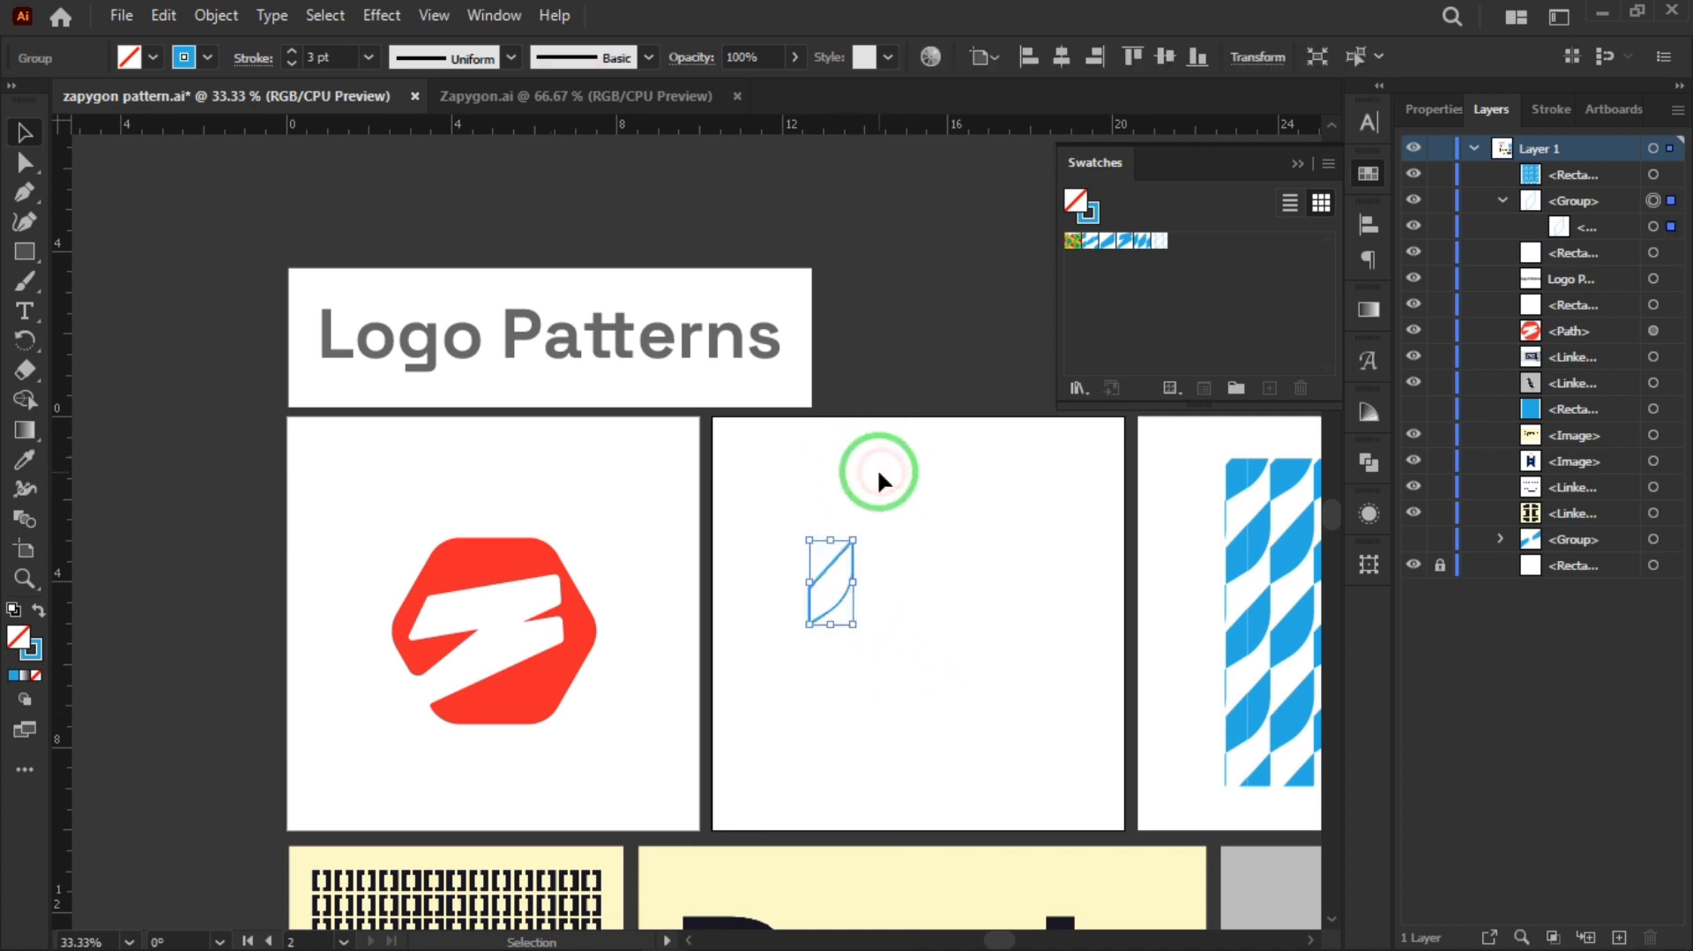
pyautogui.press('Delete')
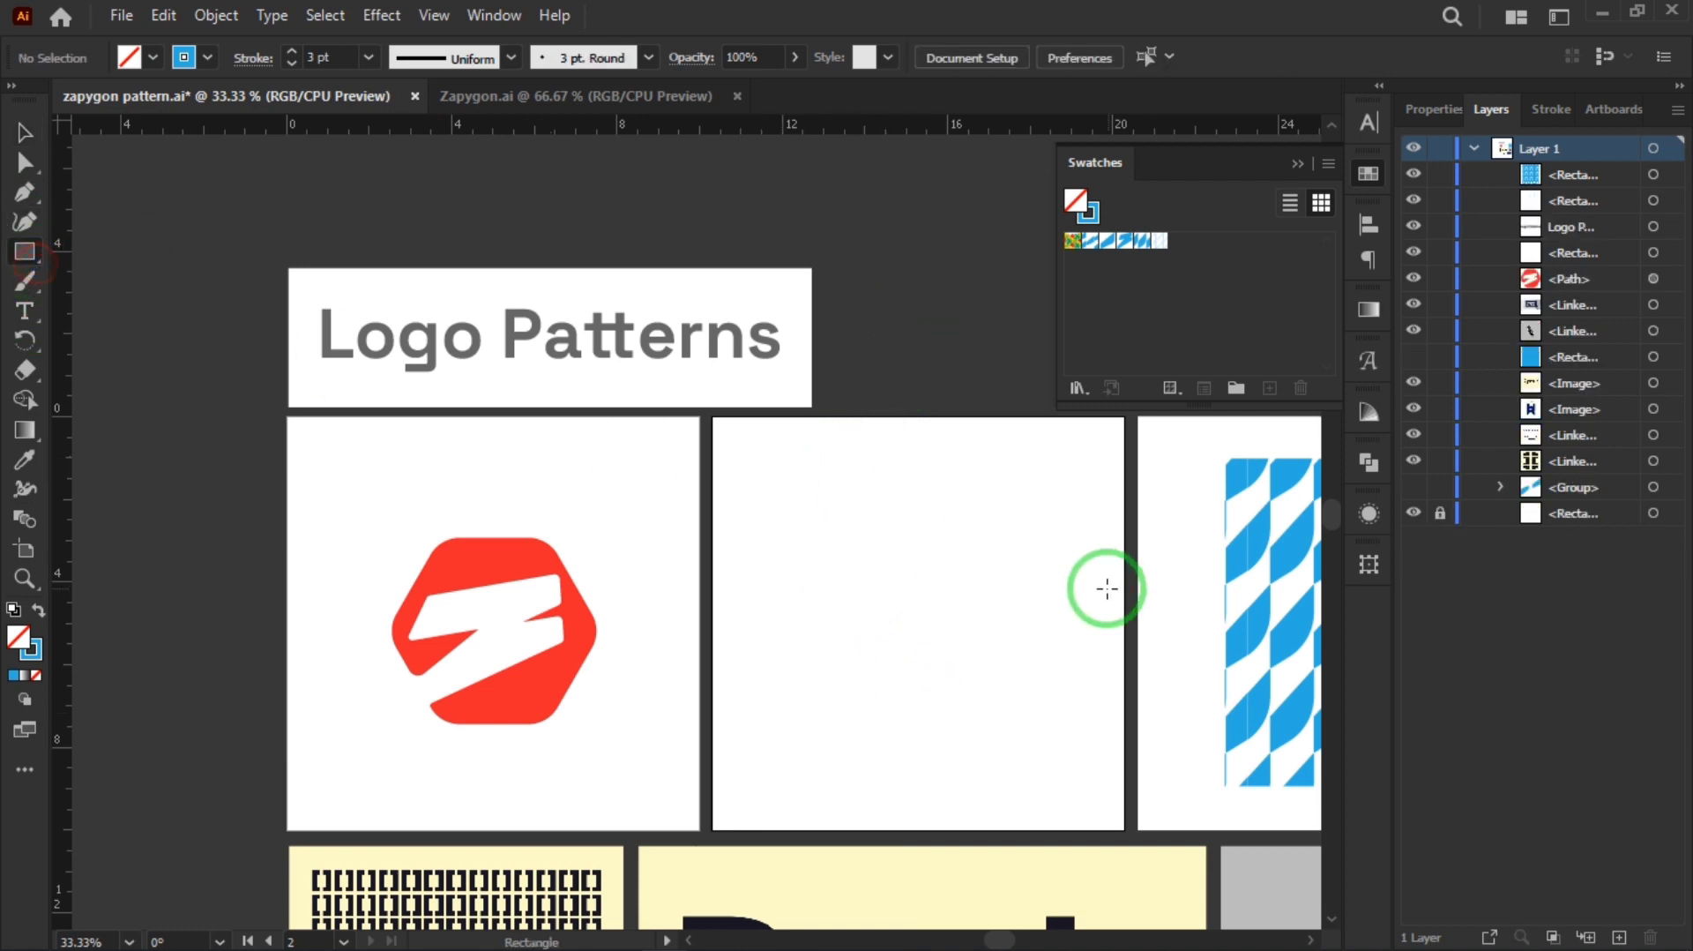
pyautogui.moveTo(726, 450)
pyautogui.mouseDown()
pyautogui.moveTo(1040, 744)
pyautogui.moveTo(1047, 771)
pyautogui.mouseUp()
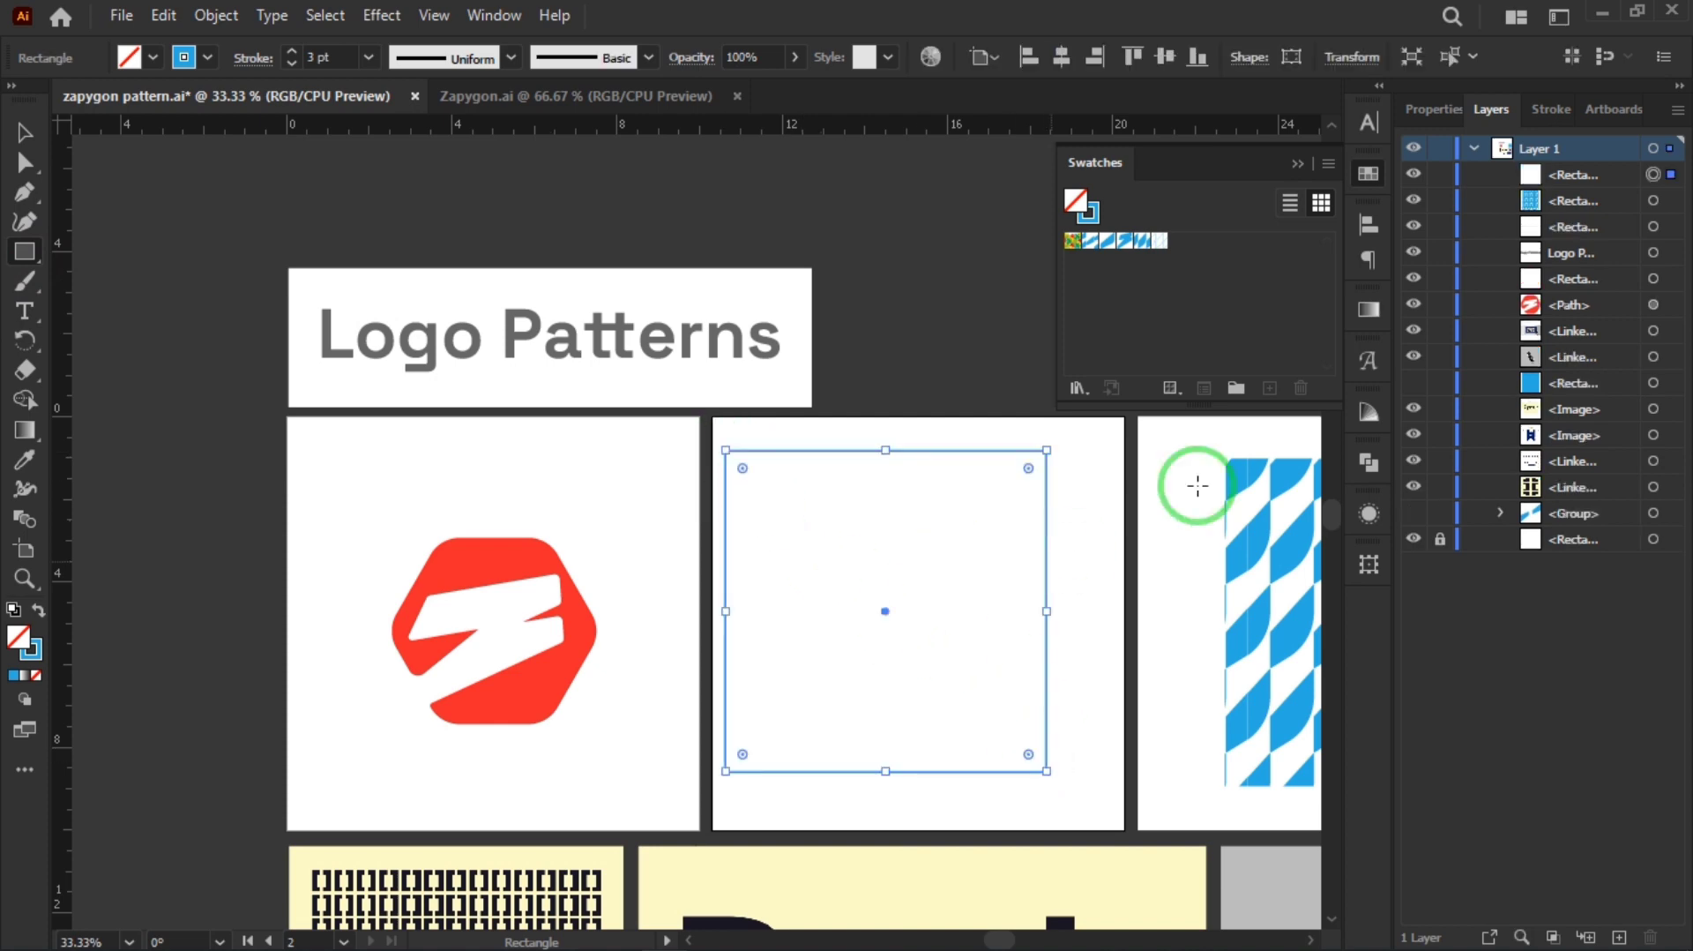
# - Fill the blue-stroked square with the outlined-leaf pattern swatch, deselect it and close the swatches
pyautogui.click(1155, 243)
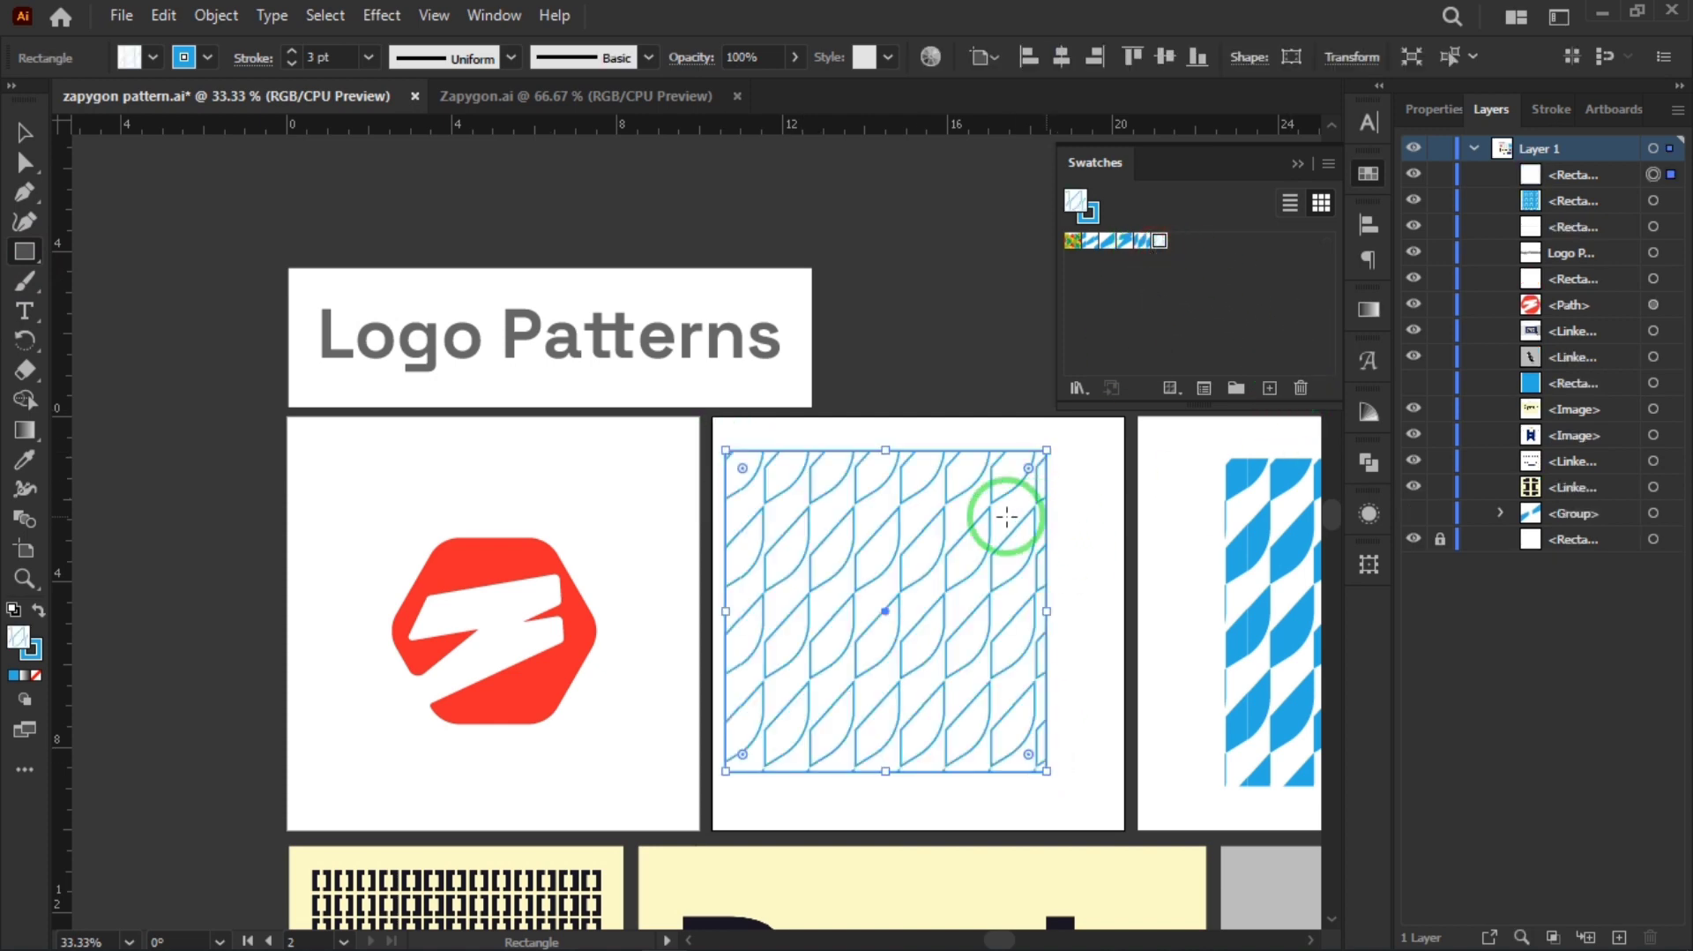
pyautogui.click(24, 133)
pyautogui.click(1046, 416)
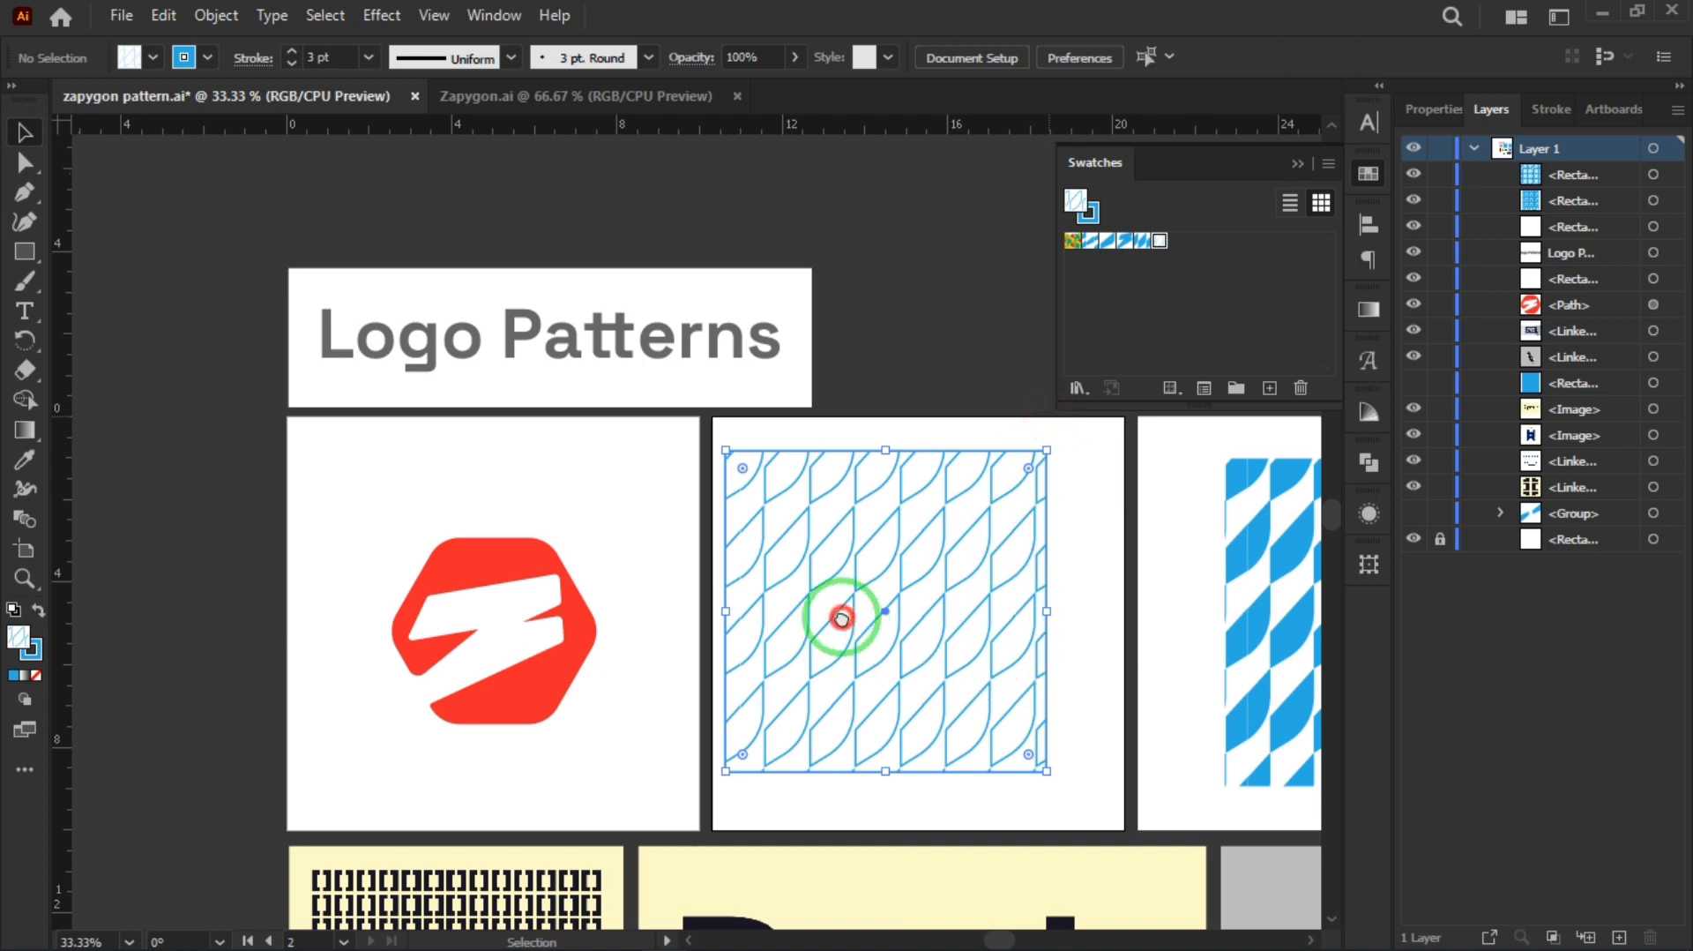
pyautogui.hscroll(3, 836, 612)
pyautogui.scroll(2, 726, 556)
pyautogui.moveTo(816, 631); pyautogui.dragTo(673, 571)
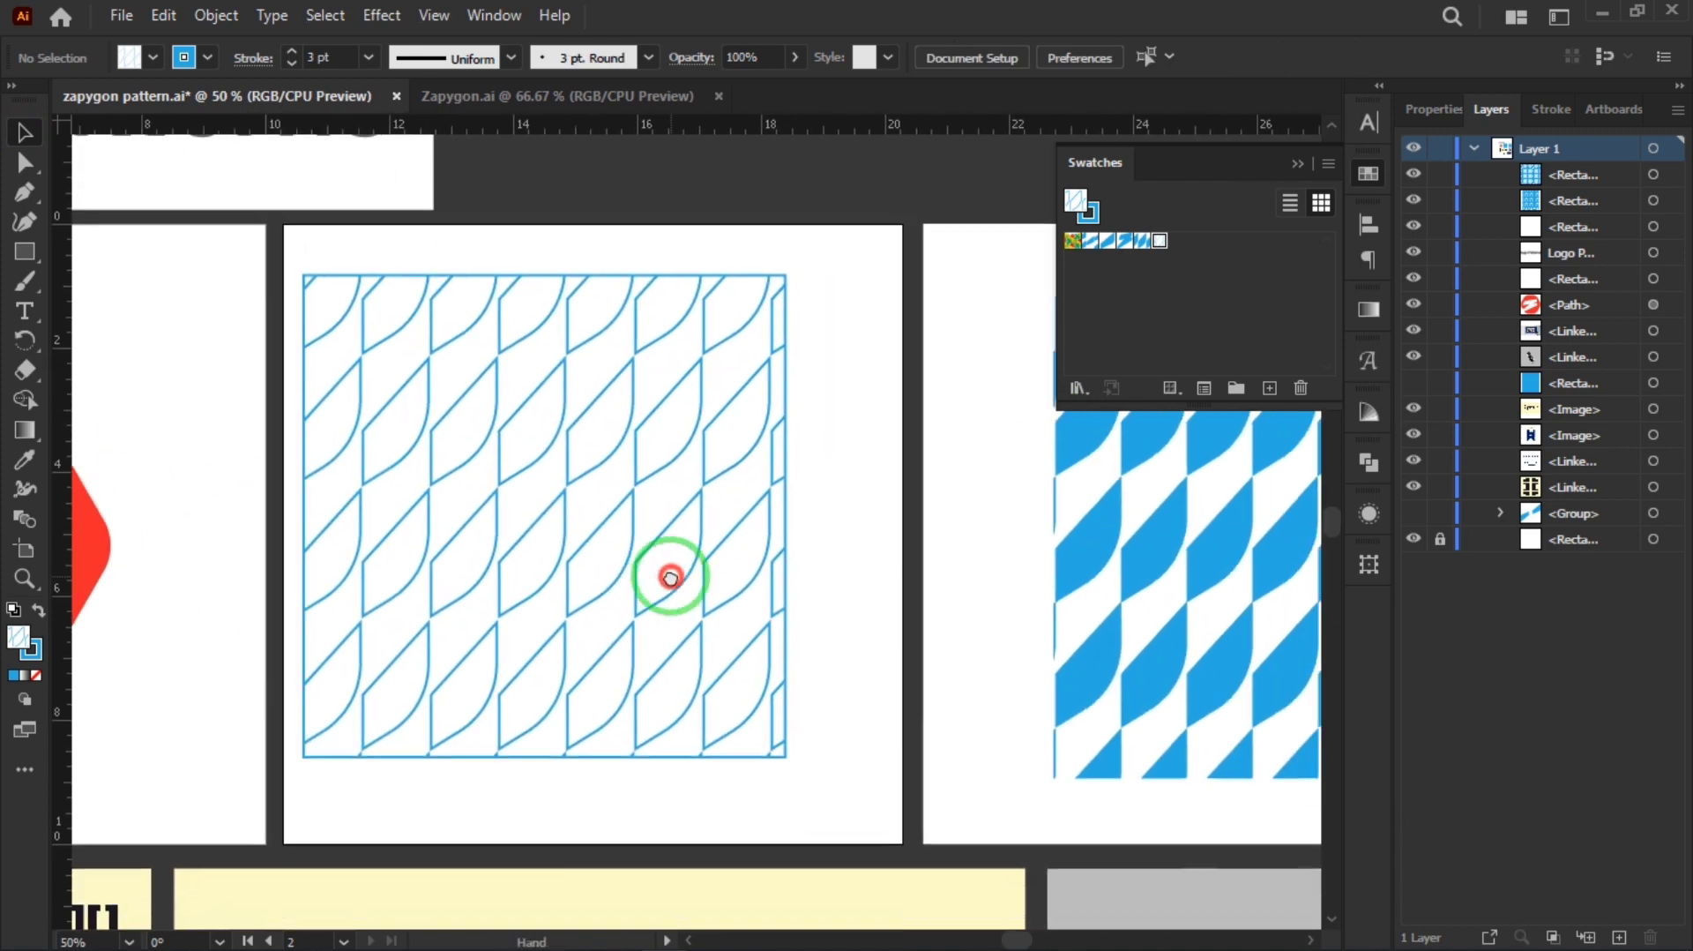
pyautogui.click(1366, 174)
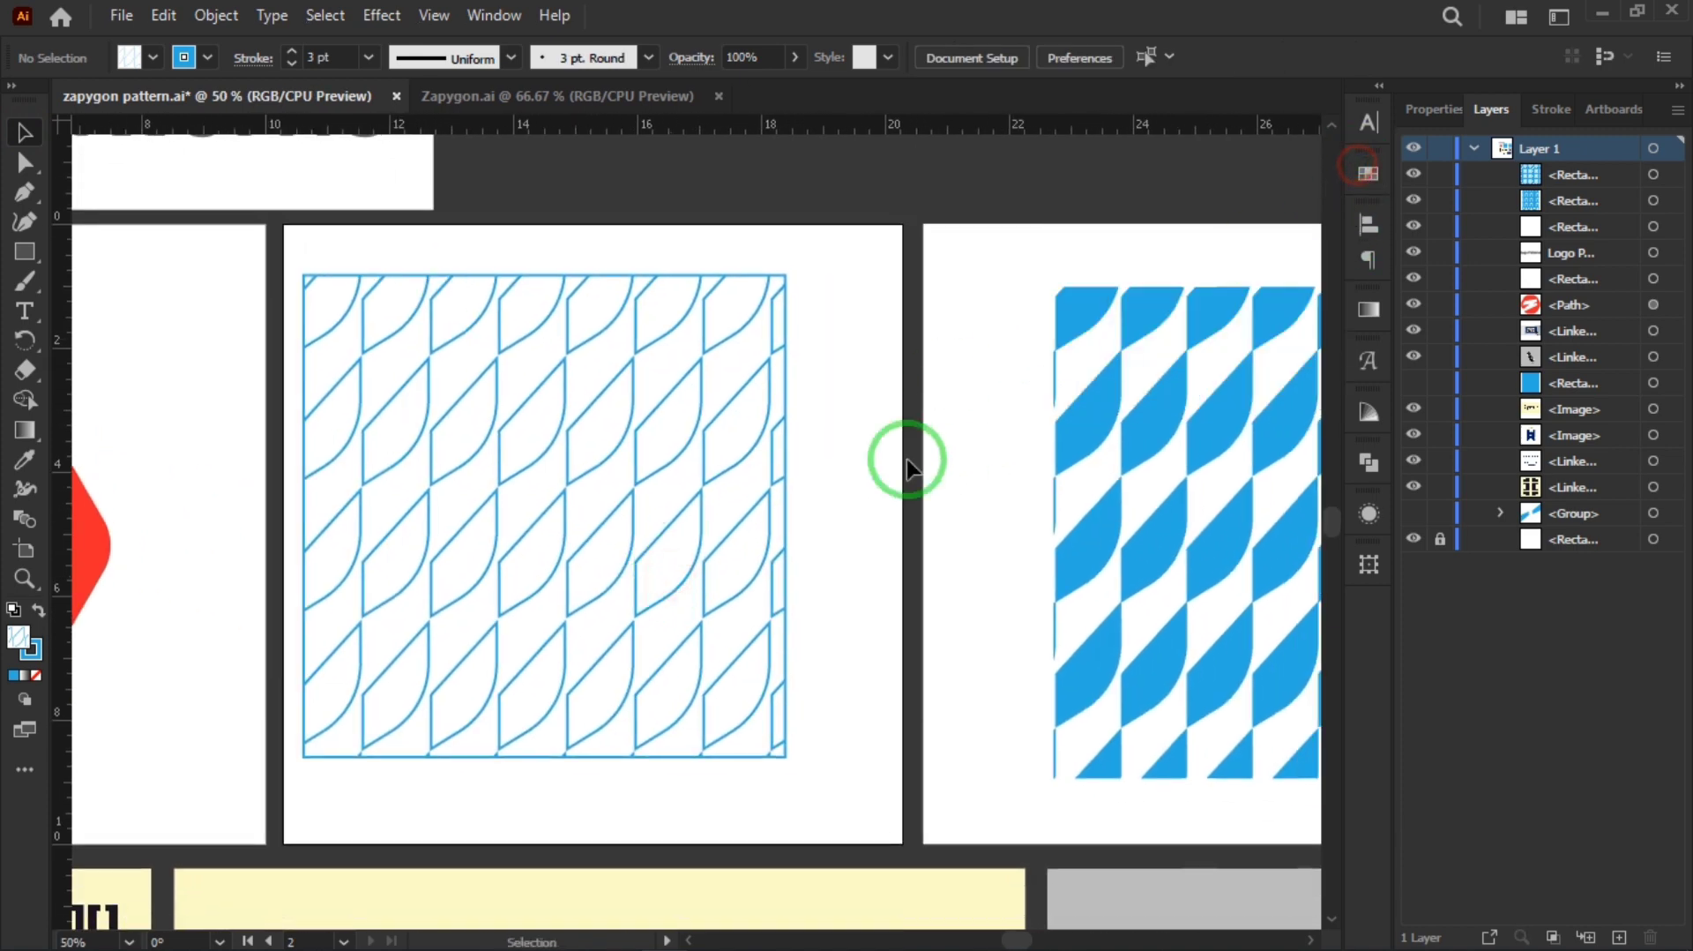
# - Narrow the patterned square from its right edge to end on a full leaf column, and move it toward the artboard's centre
pyautogui.click(681, 510)
pyautogui.moveTo(789, 514); pyautogui.dragTo(770, 511)
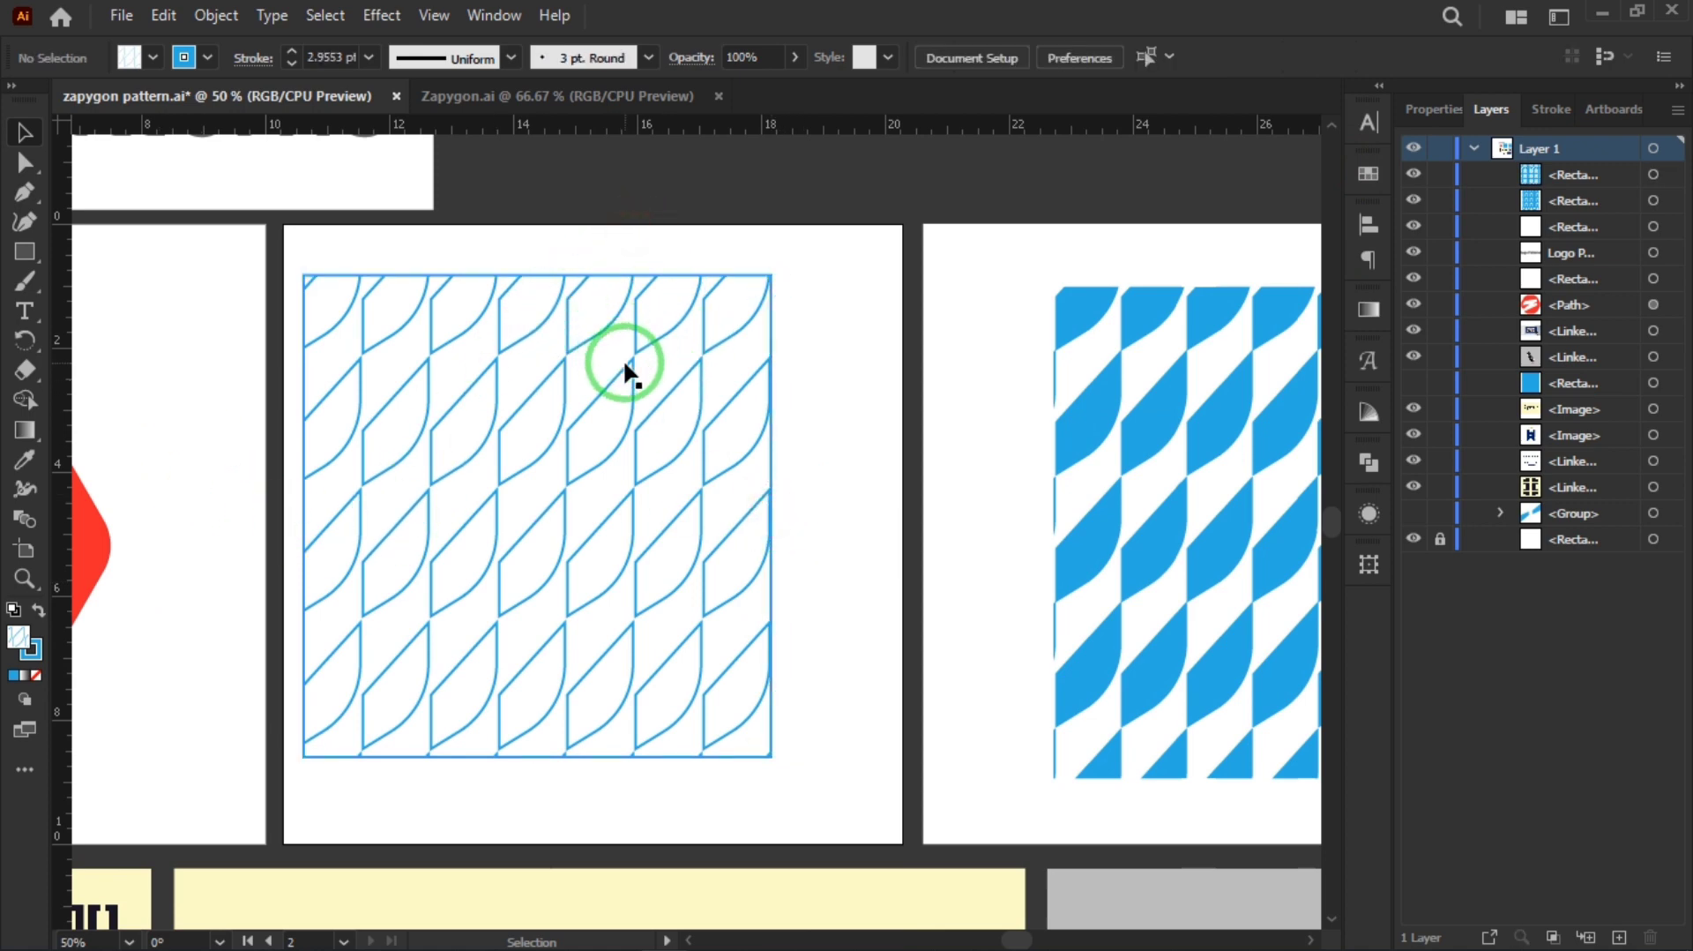
pyautogui.moveTo(625, 365); pyautogui.dragTo(677, 397)
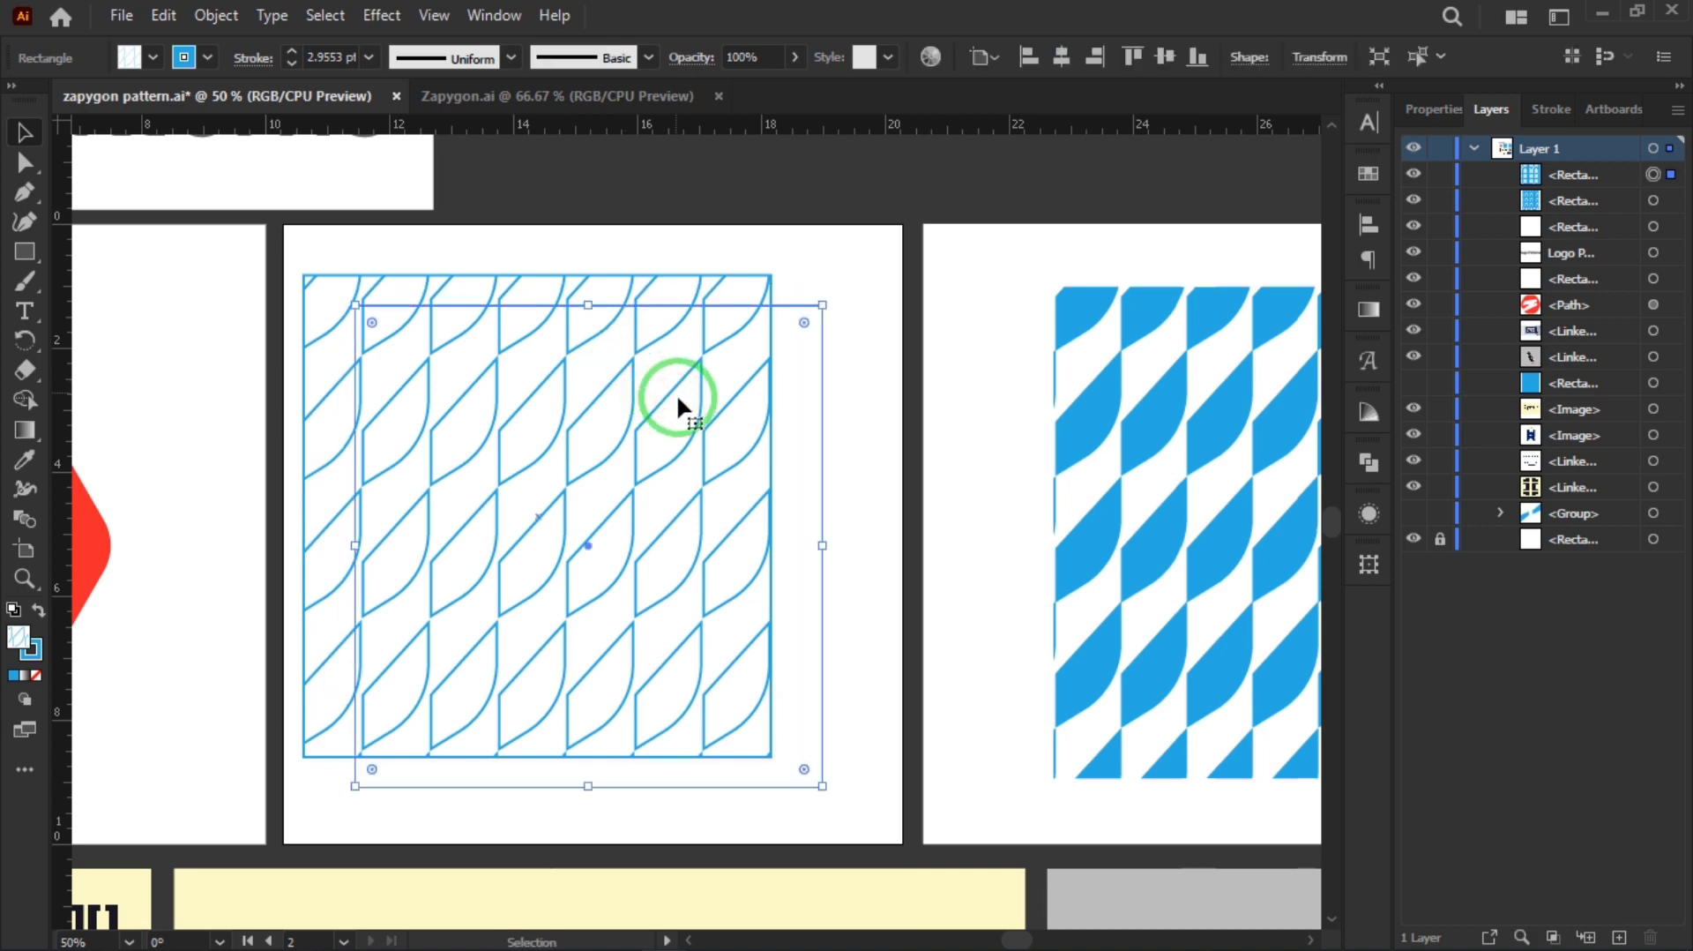
pyautogui.click(778, 271)
# - Pull the patterned square's left edge slightly inward to line up with the first full leaf column, and deselect it
pyautogui.click(422, 554)
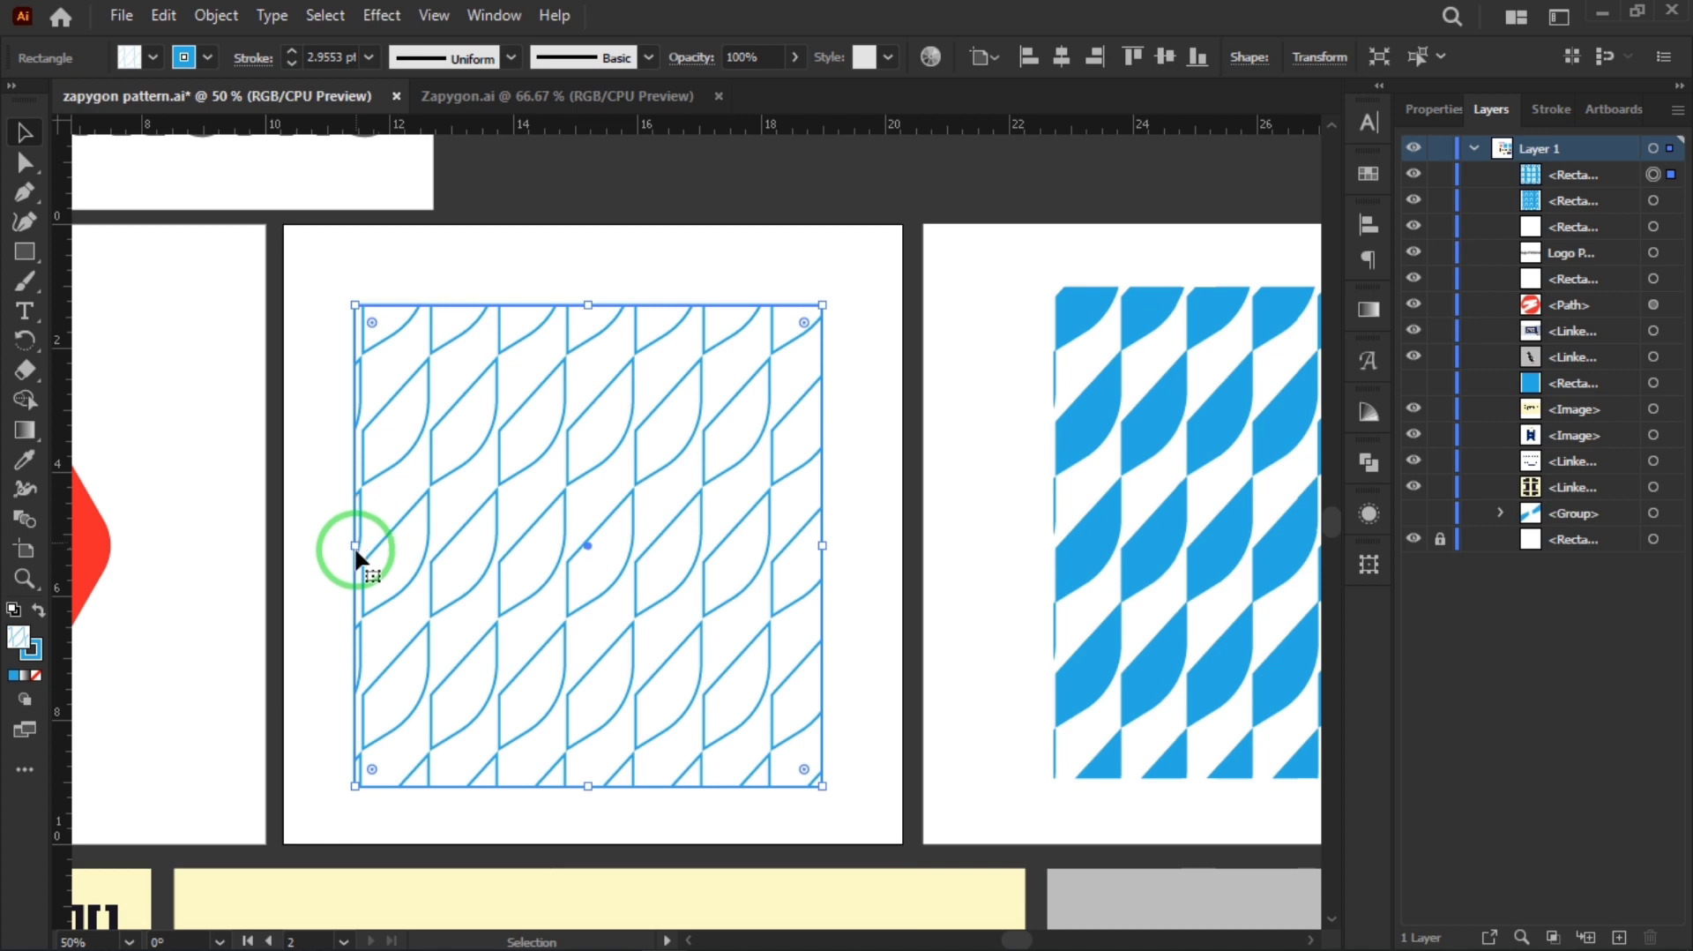
pyautogui.moveTo(355, 550); pyautogui.dragTo(362, 551)
pyautogui.click(576, 262)
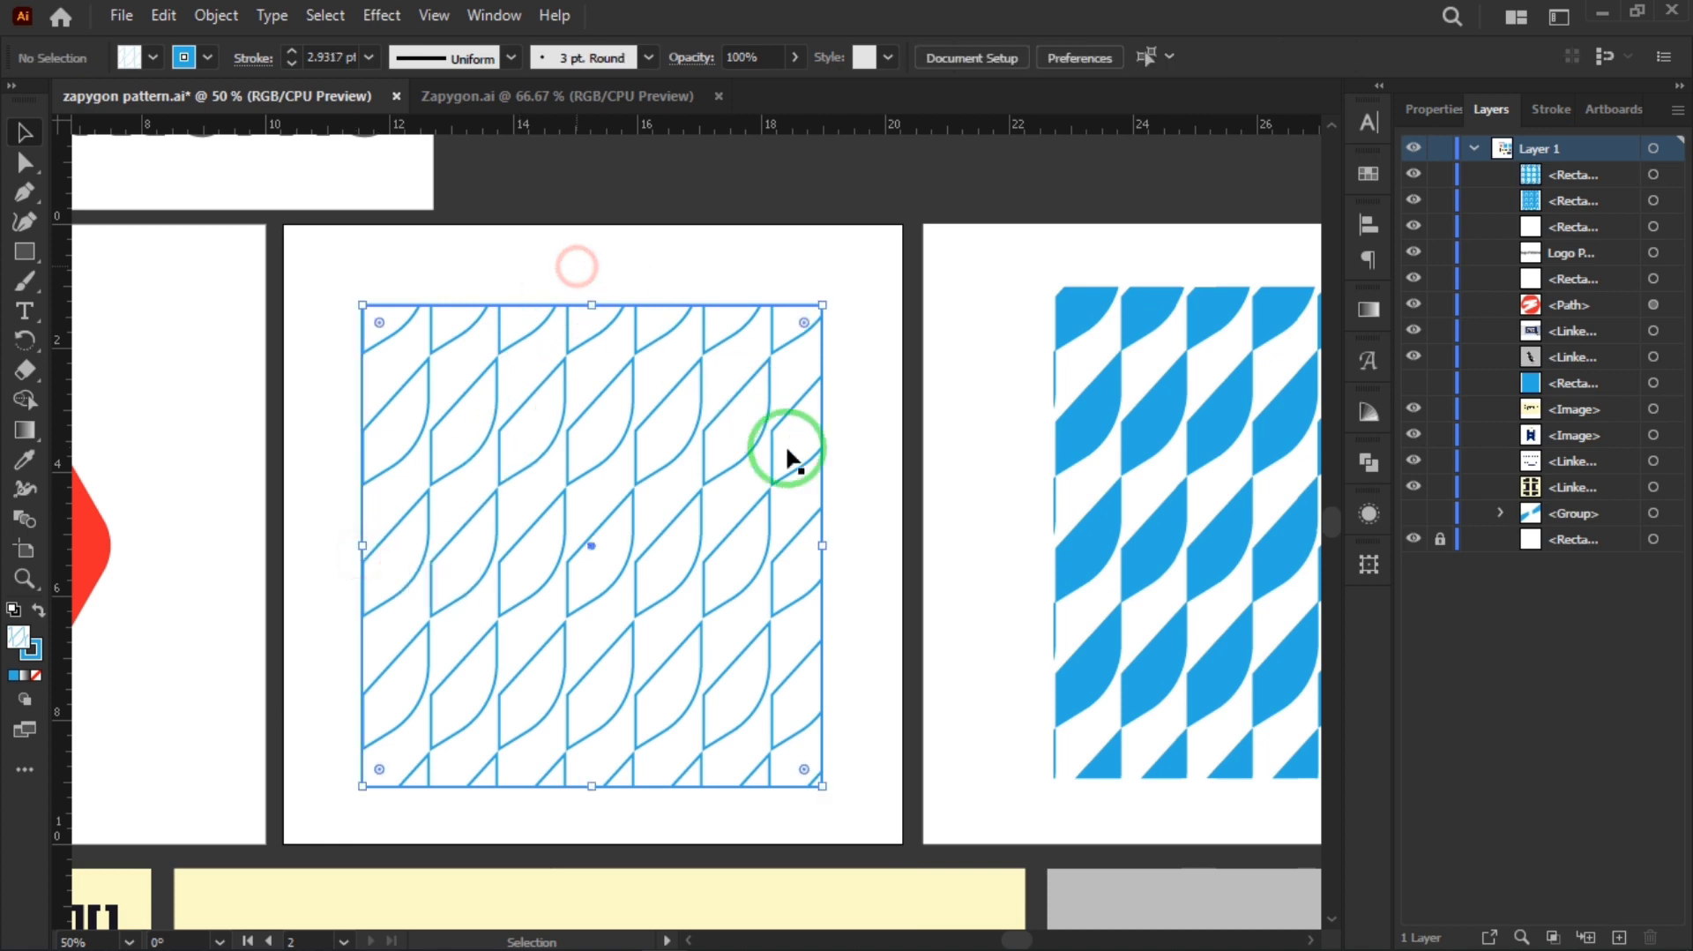
# - Examine the outlined and filled leaf patterns beside the logo and the other brand artboards
pyautogui.press('h')
pyautogui.moveTo(699, 706); pyautogui.dragTo(707, 690)
pyautogui.moveTo(923, 637); pyautogui.dragTo(778, 538)
pyautogui.scroll(-2, 787, 628)
pyautogui.scroll(-1, 787, 515)
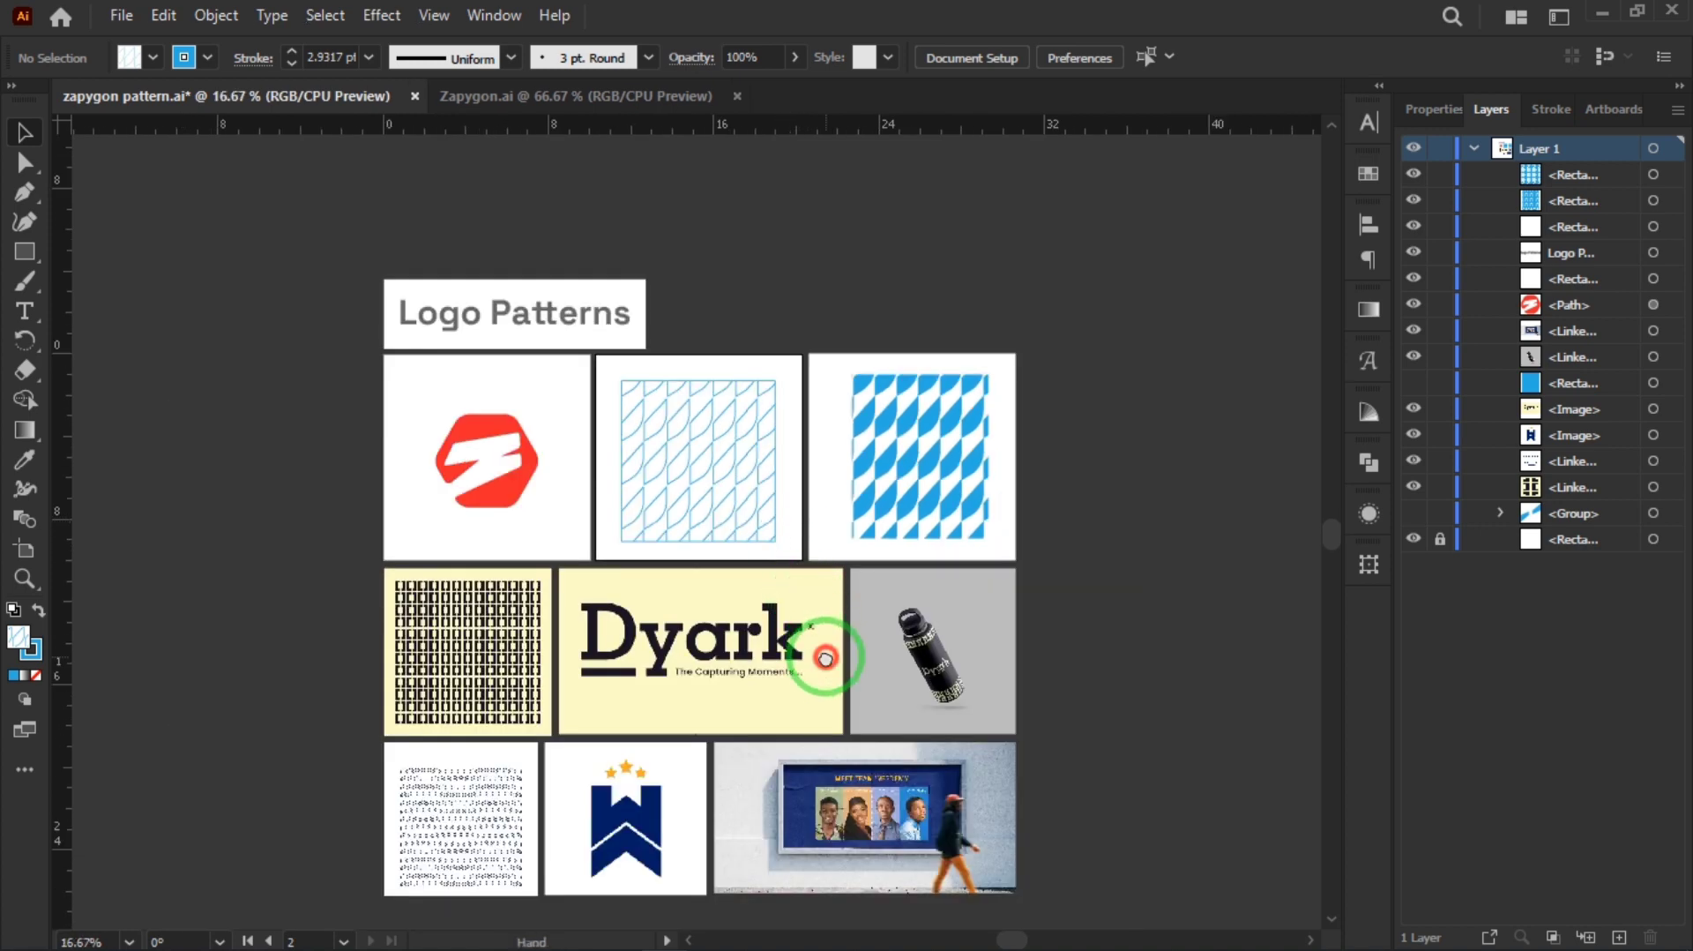
pyautogui.moveTo(824, 650); pyautogui.dragTo(806, 603)
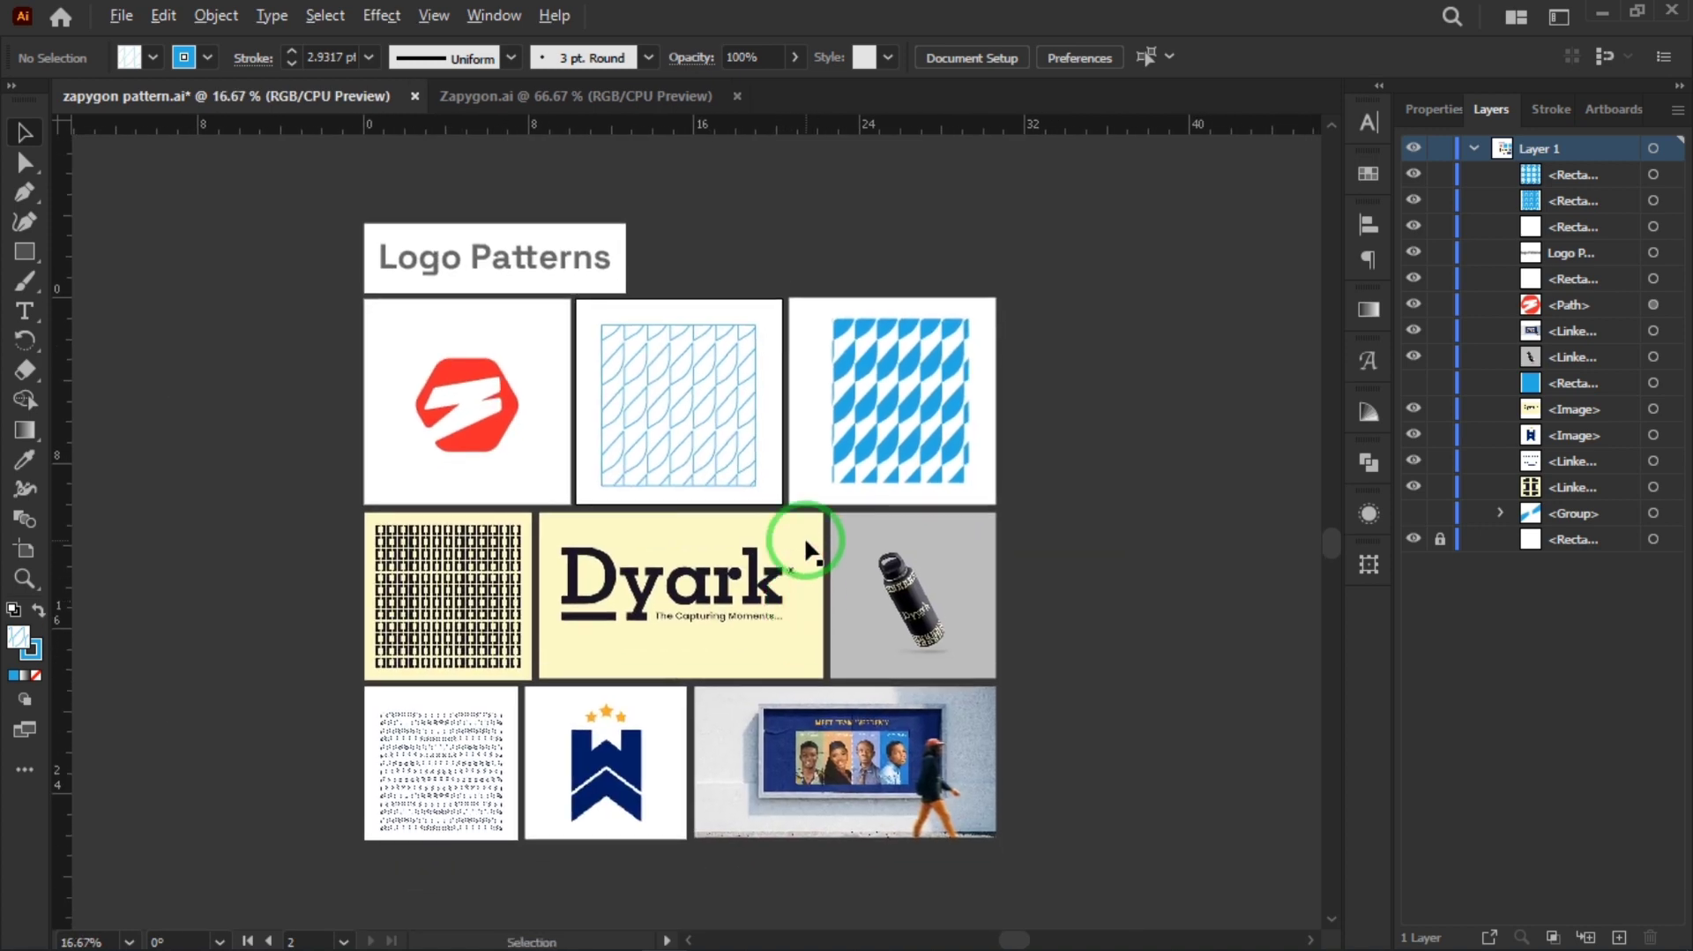
pyautogui.moveTo(684, 459); pyautogui.dragTo(682, 510)
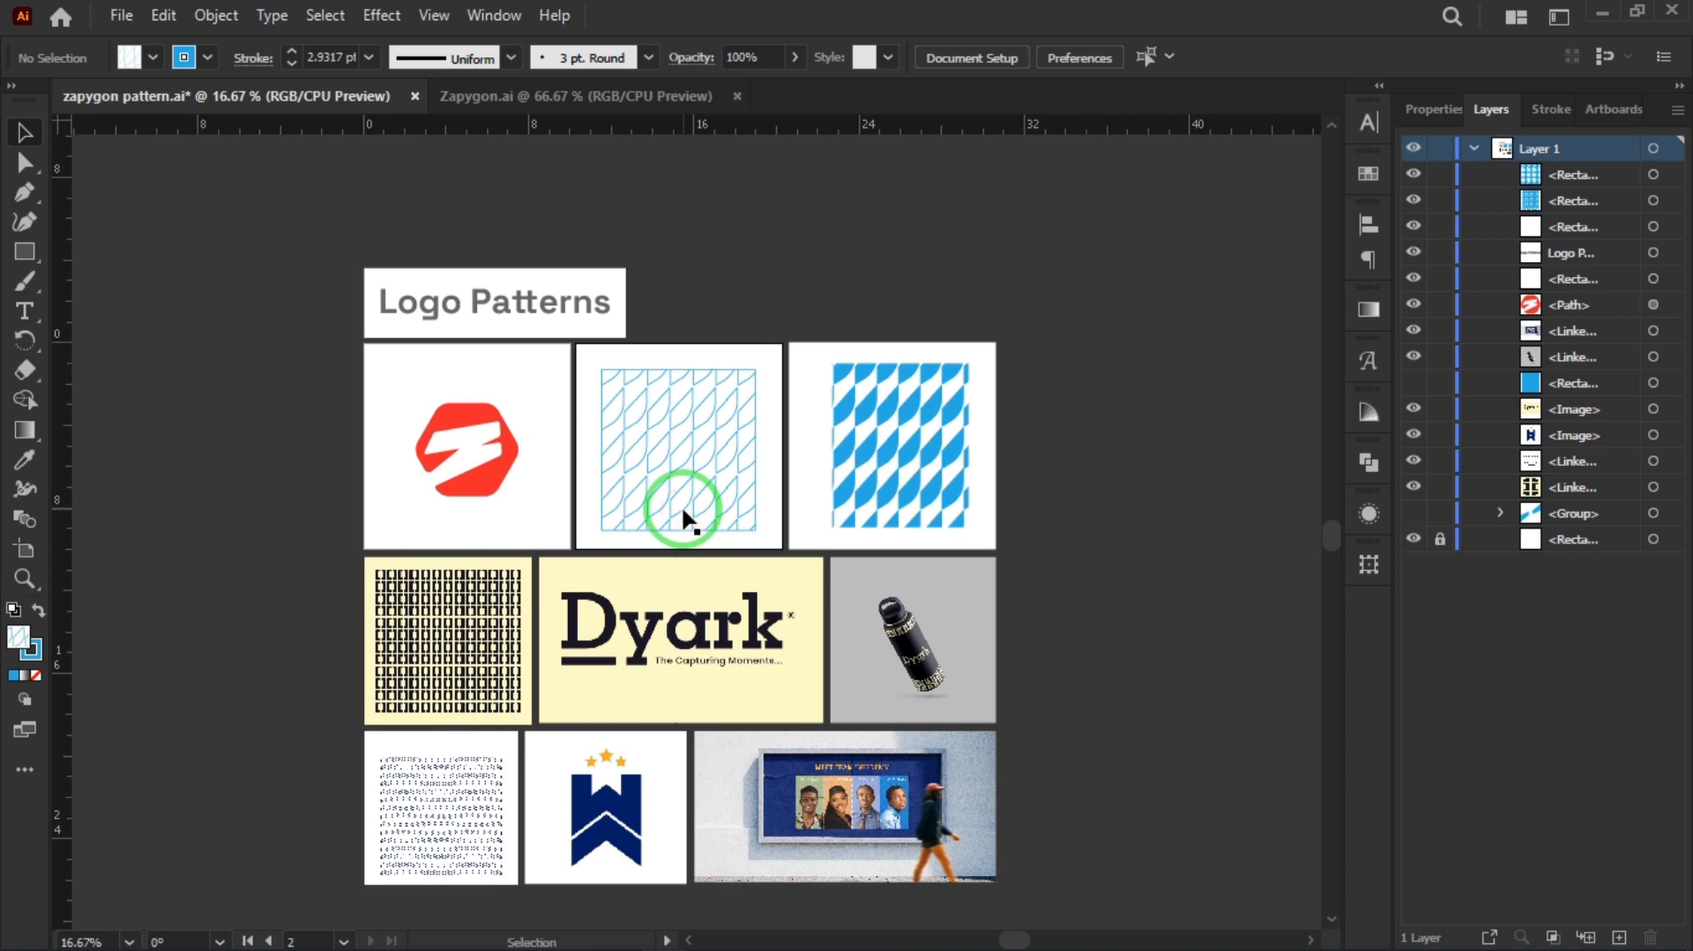
pyautogui.scroll(1, 686, 521)
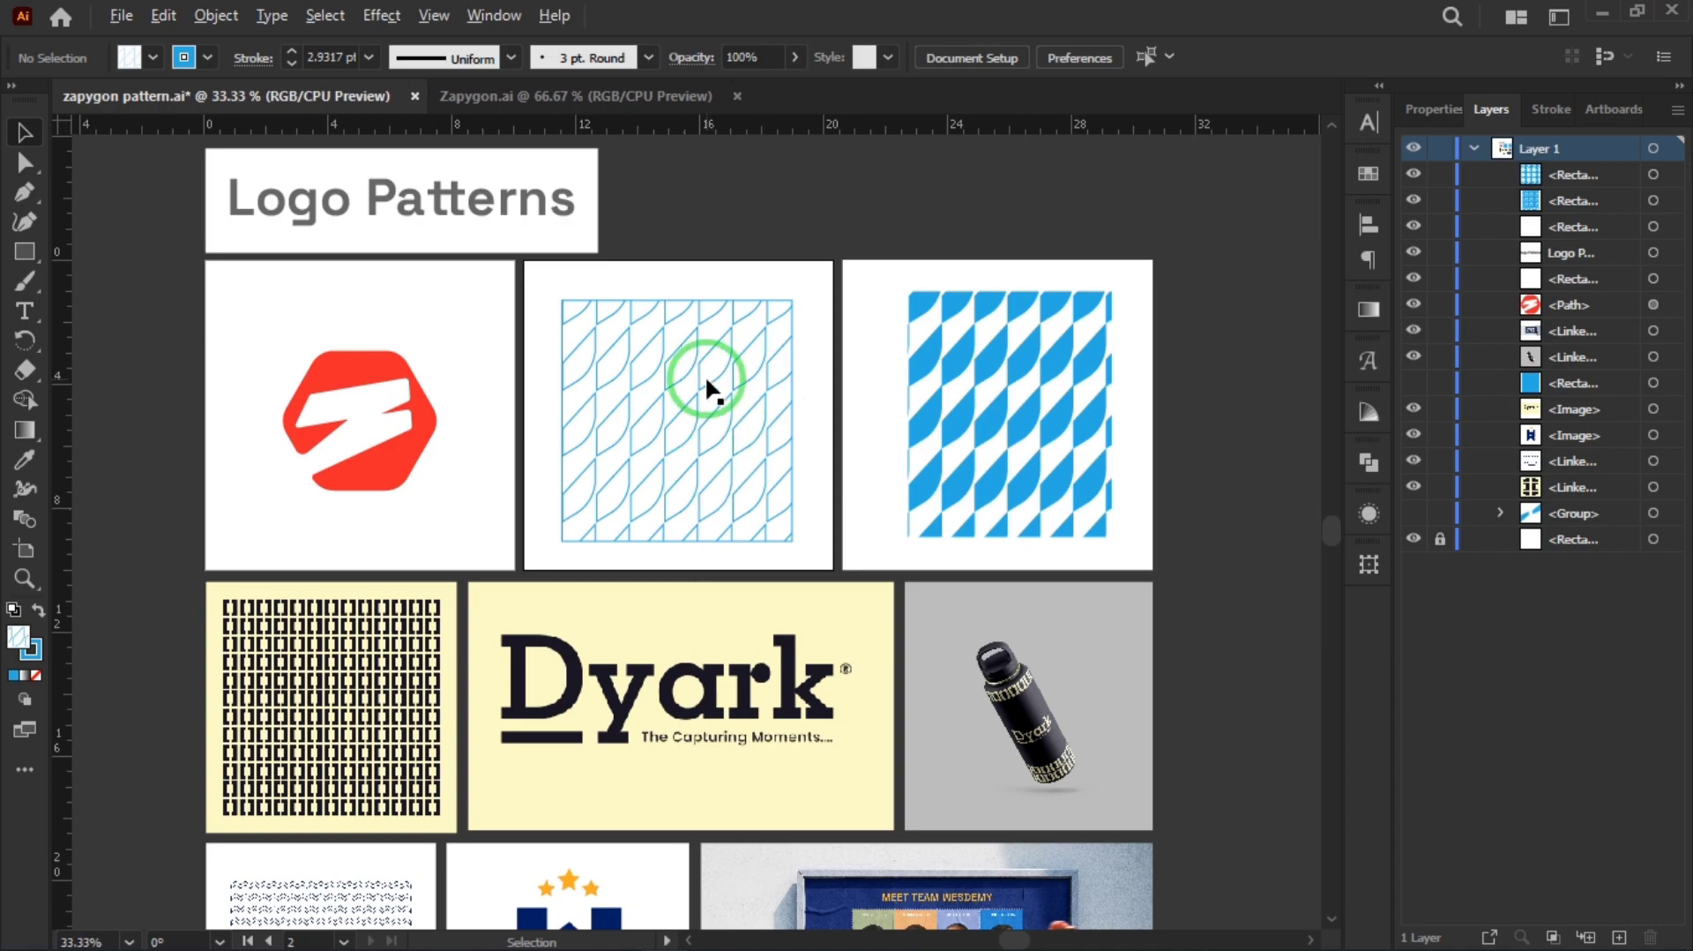
pyautogui.scroll(1, 732, 441)
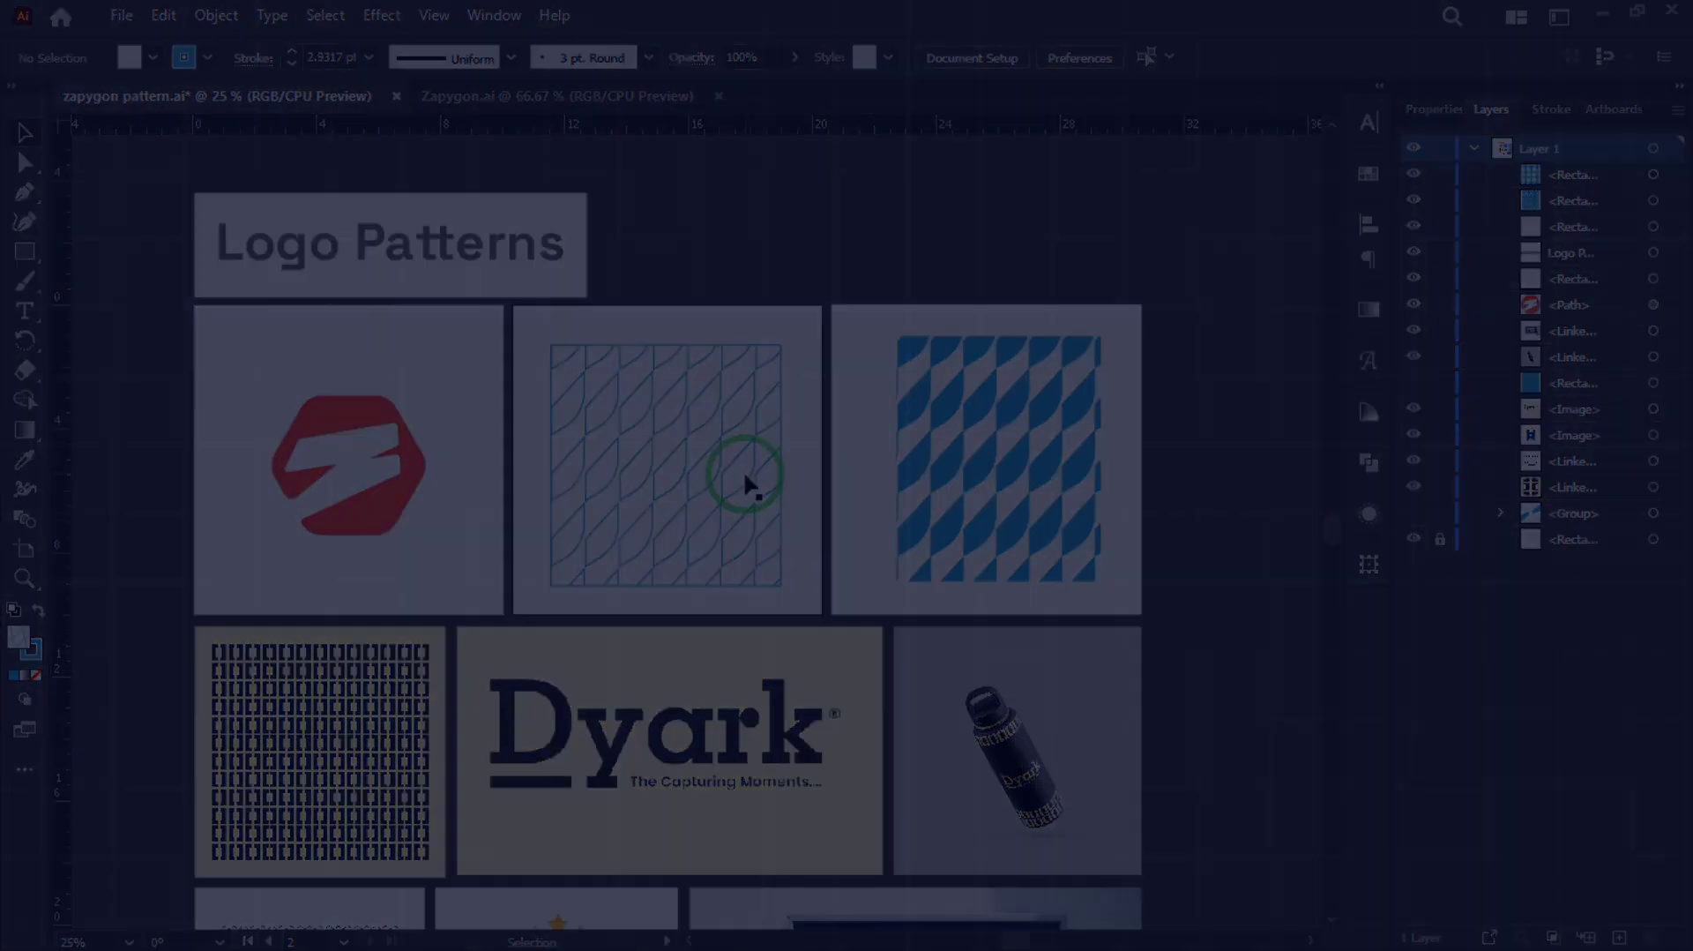